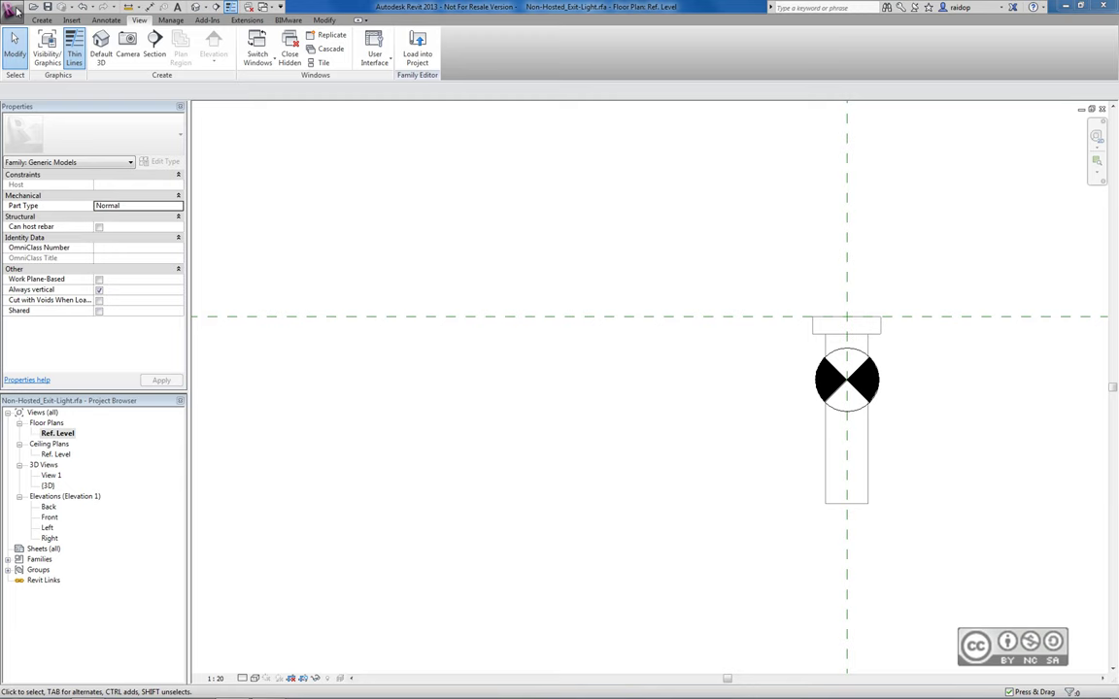
Step: Start a new family, preview the Metric Lighting Fixture wall based template, then pick Metric Generic Model.rft
left_click(17, 10)
mouse_move(39, 52)
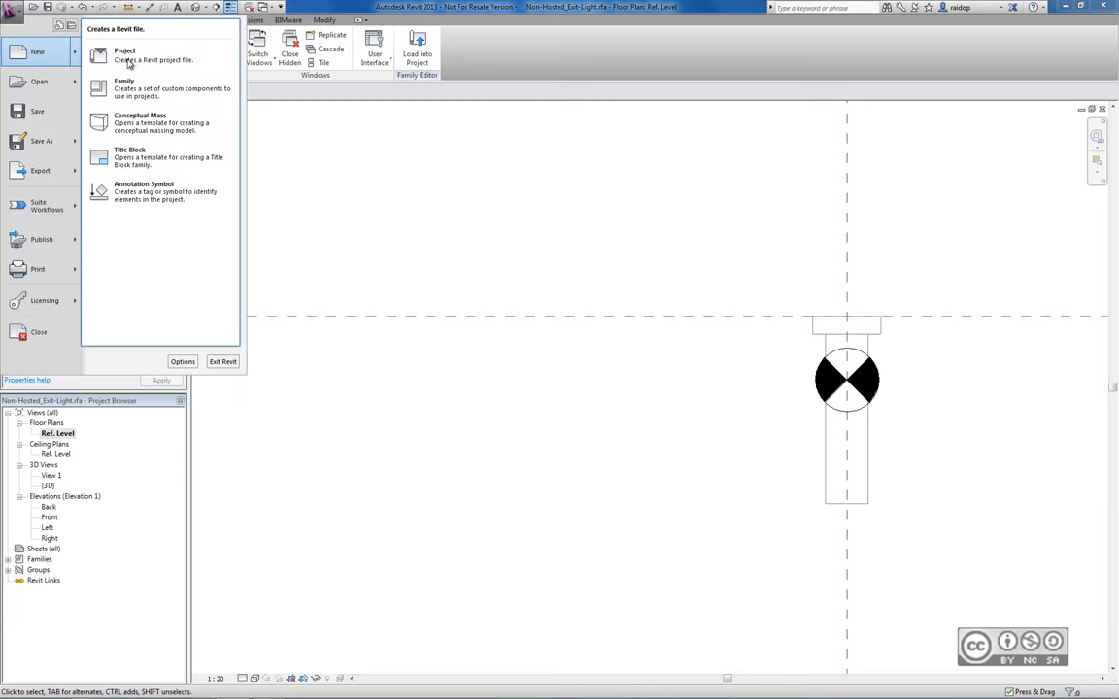
left_click(124, 87)
left_click_drag(590, 250, 574, 317)
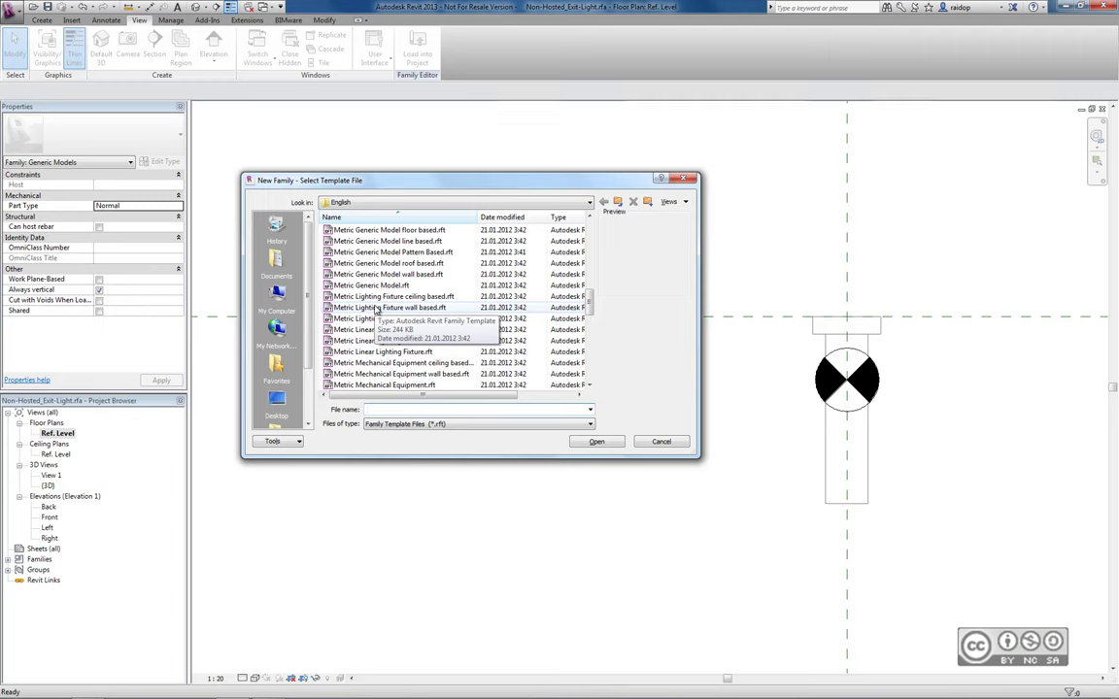
left_click(377, 308)
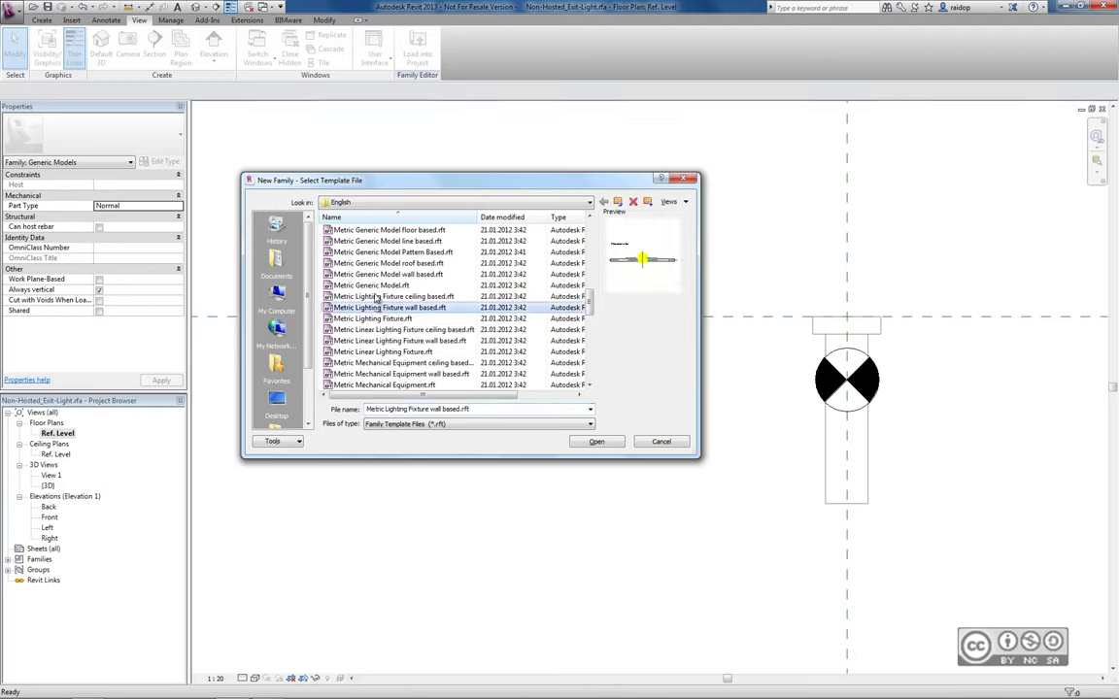
left_click(375, 285)
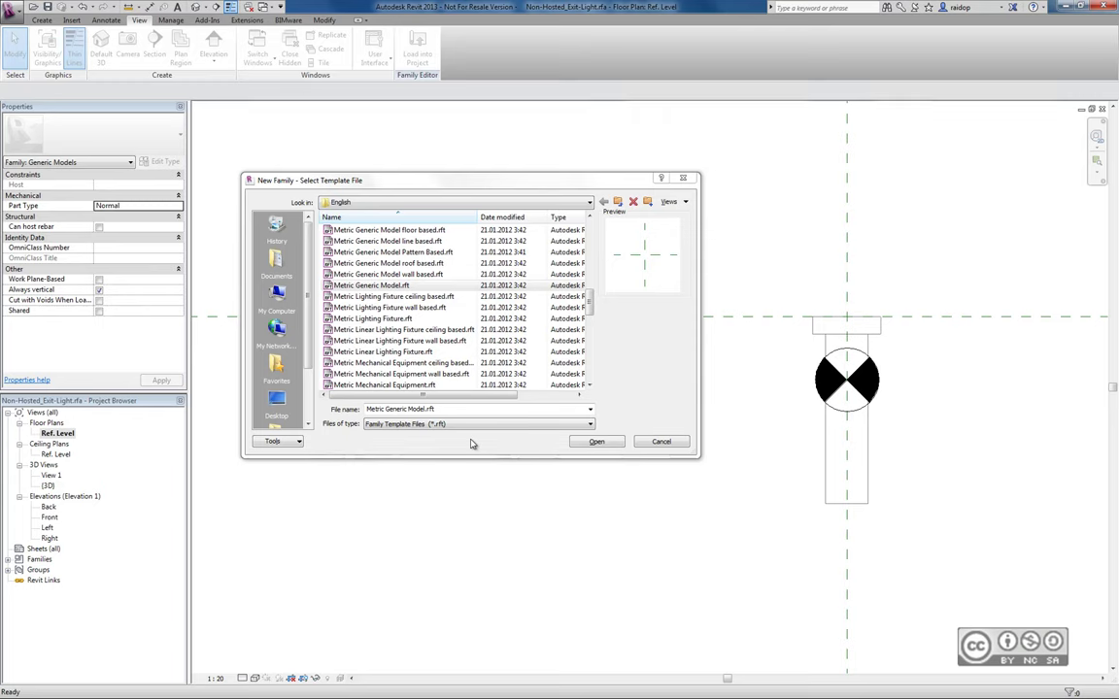
Step: Cancel the template picker to return to the Non-Hosted_Exit-Light Ref. Level plan
left_click(658, 442)
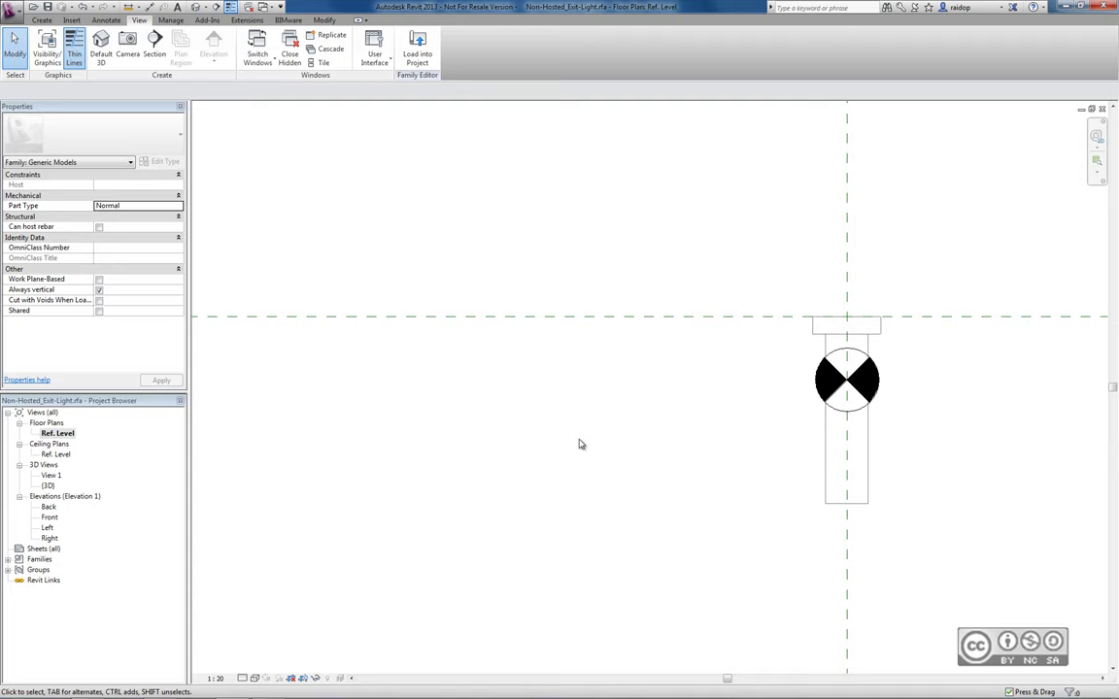
Step: Create the blank family Family3 from the Metric Generic Model.rft template
left_click(11, 10)
mouse_move(37, 52)
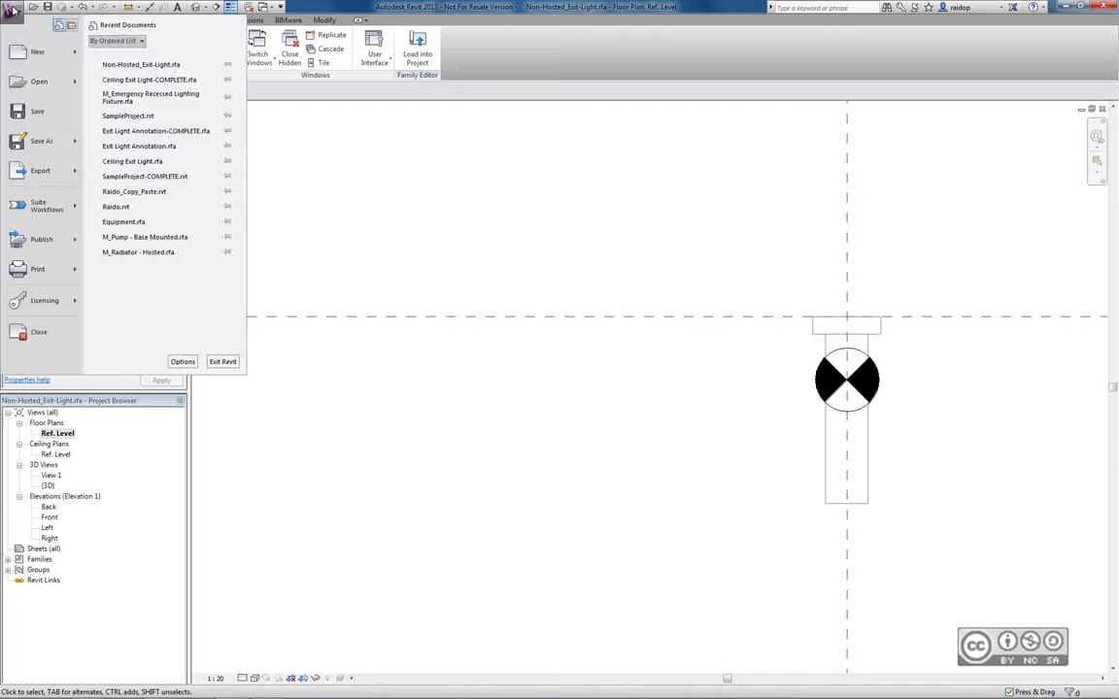
left_click(262, 86)
scroll(593, 251, "down", 1)
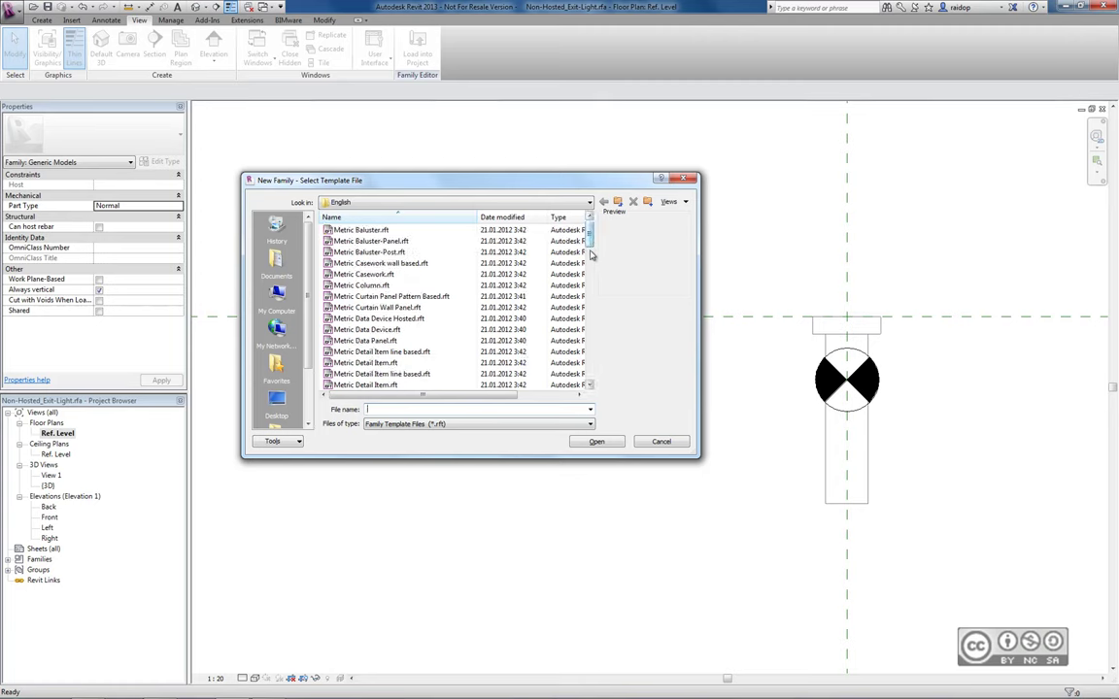
scroll(437, 311, "down", 5)
left_click(406, 330)
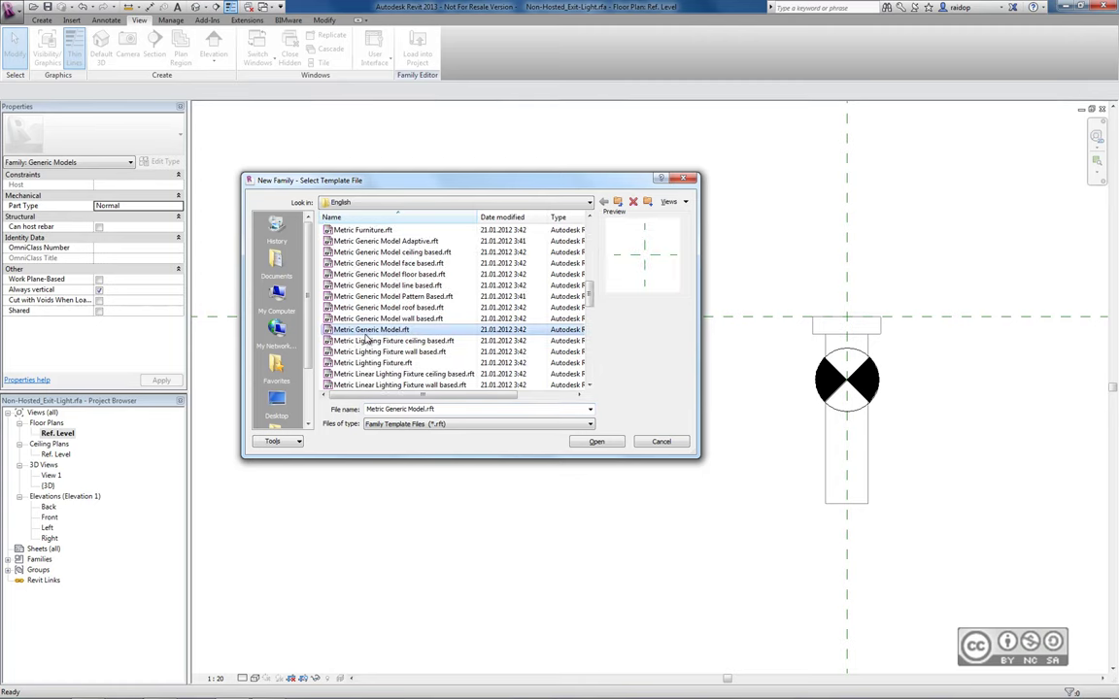
left_click(596, 441)
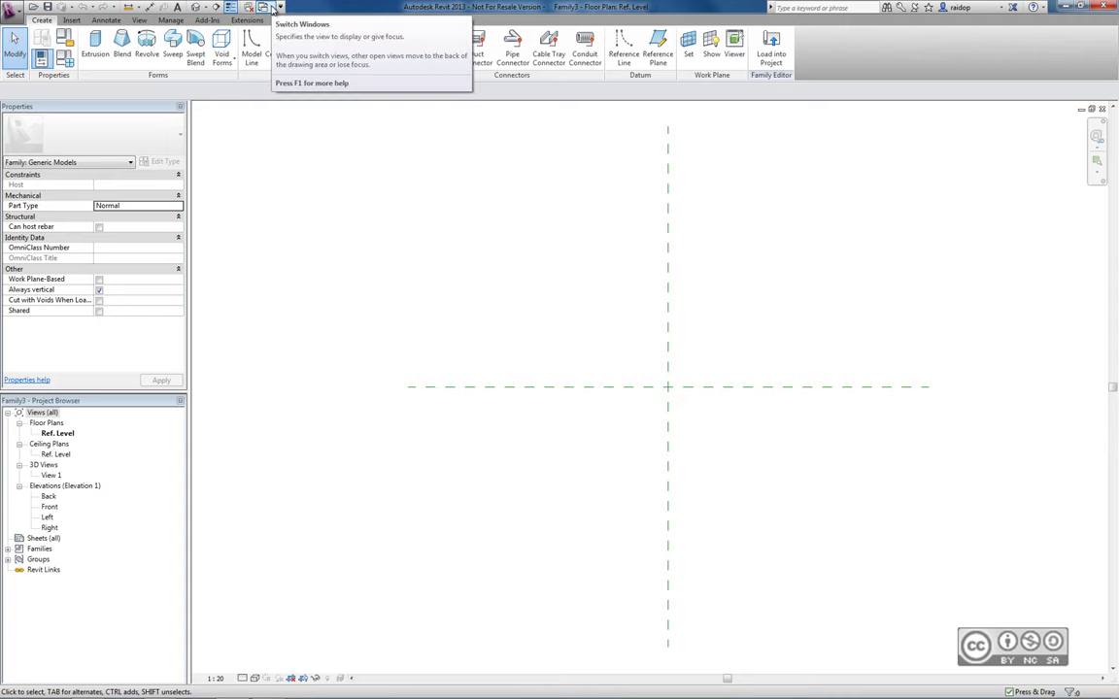
left_click(273, 7)
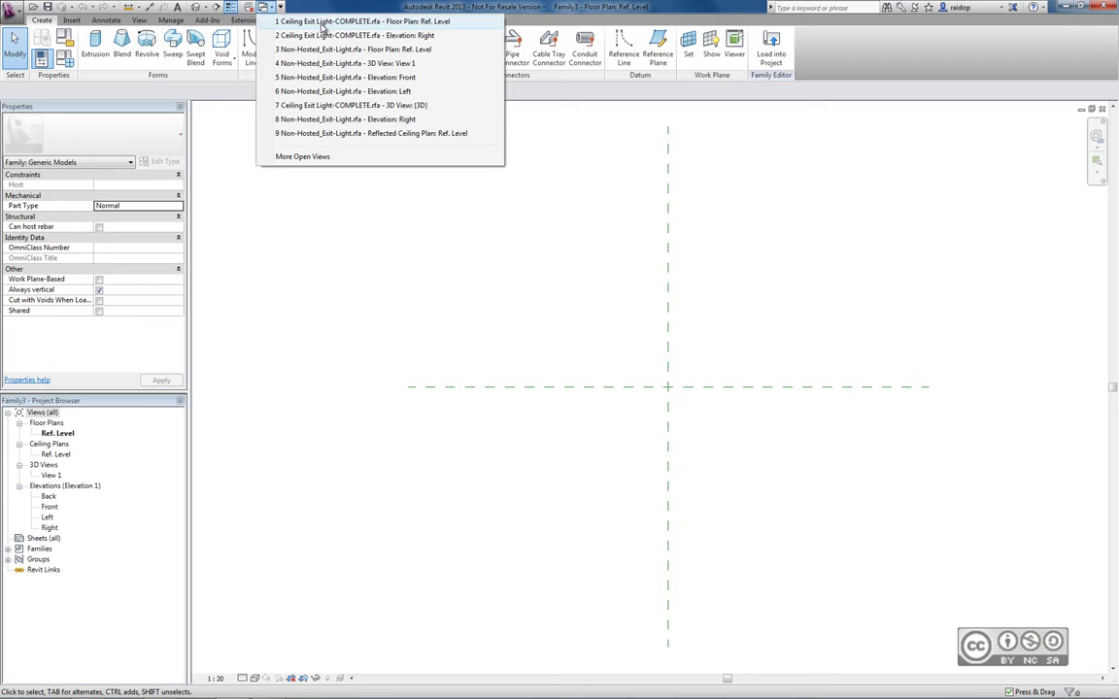
left_click(304, 157)
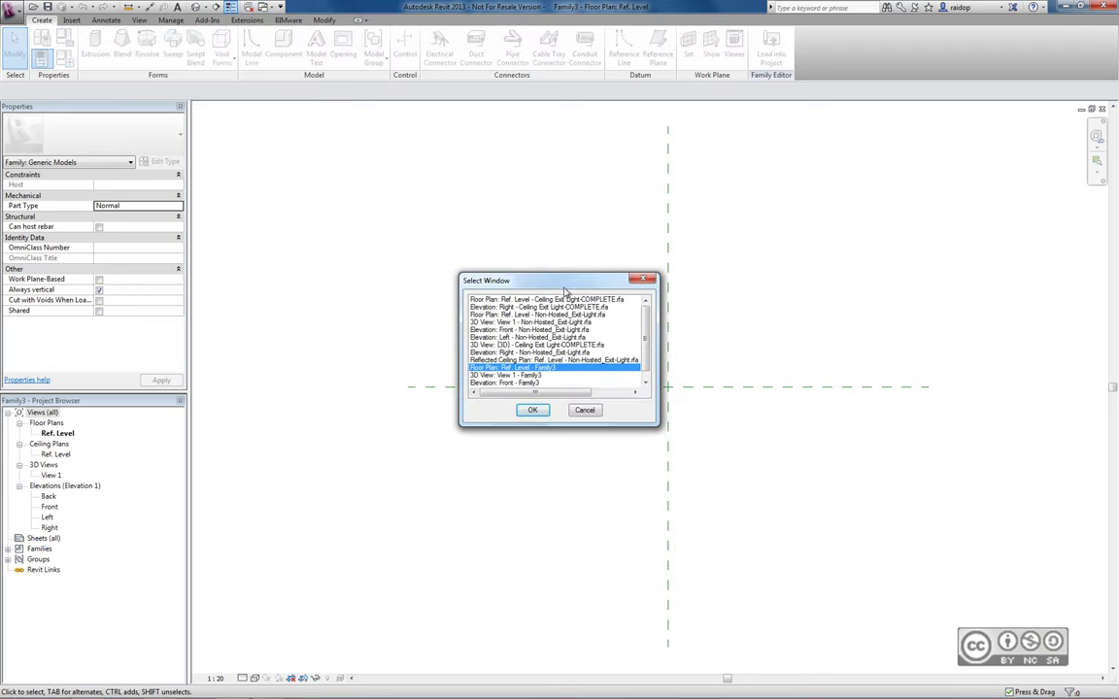
scroll(573, 332, "down", 1)
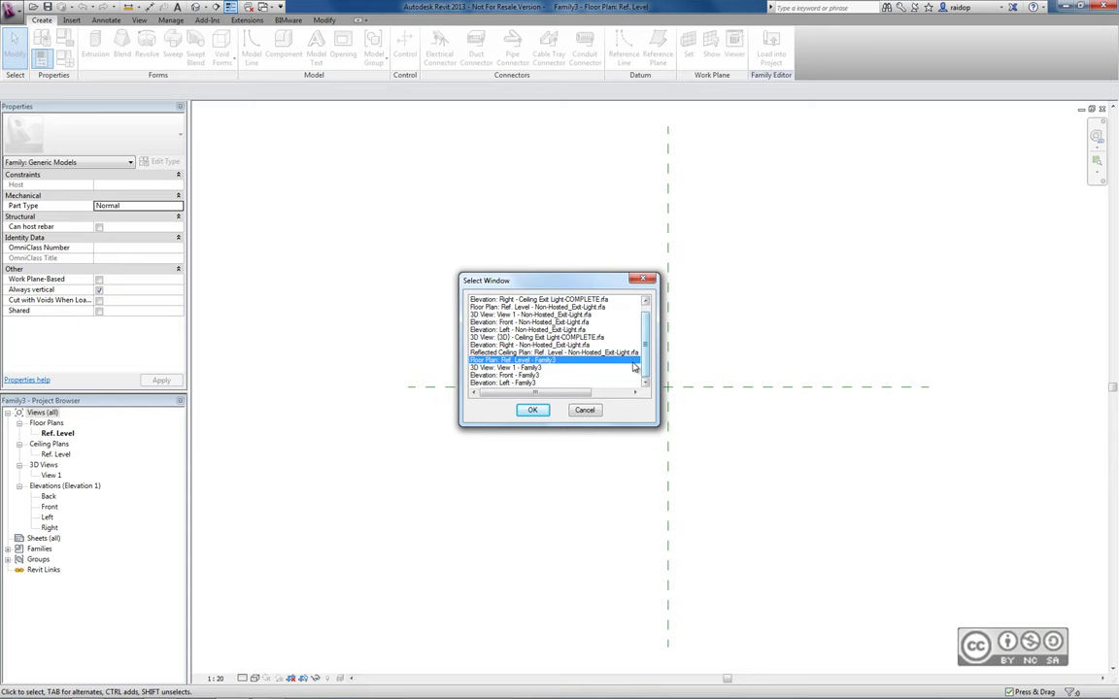
left_click(504, 375)
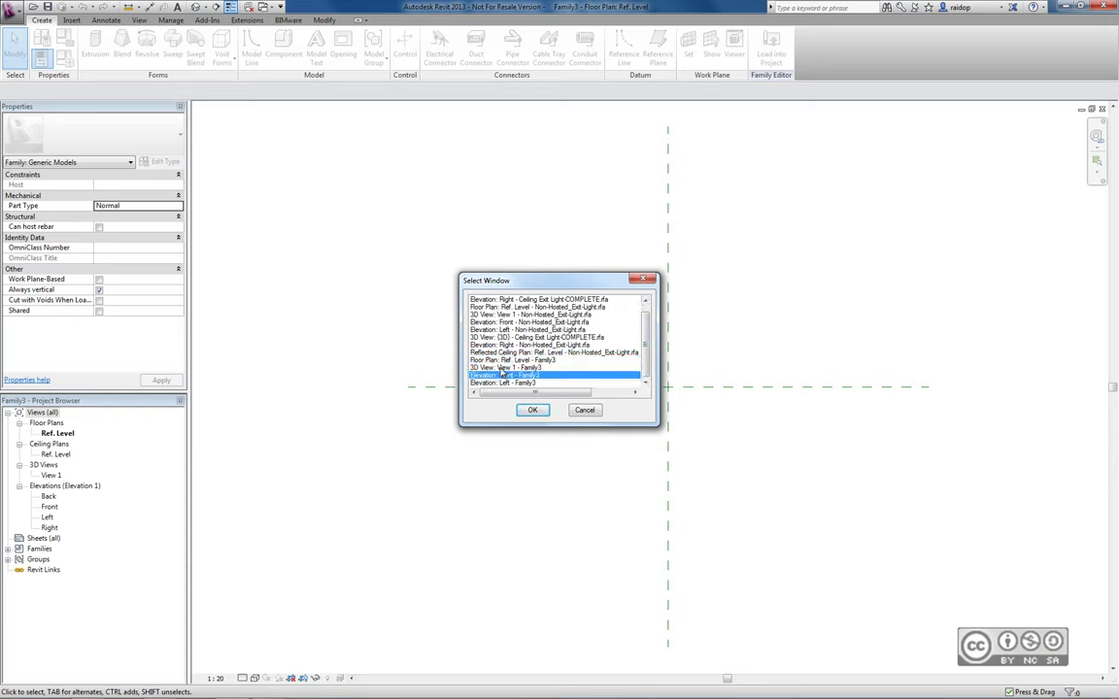
left_click_drag(504, 372, 533, 361)
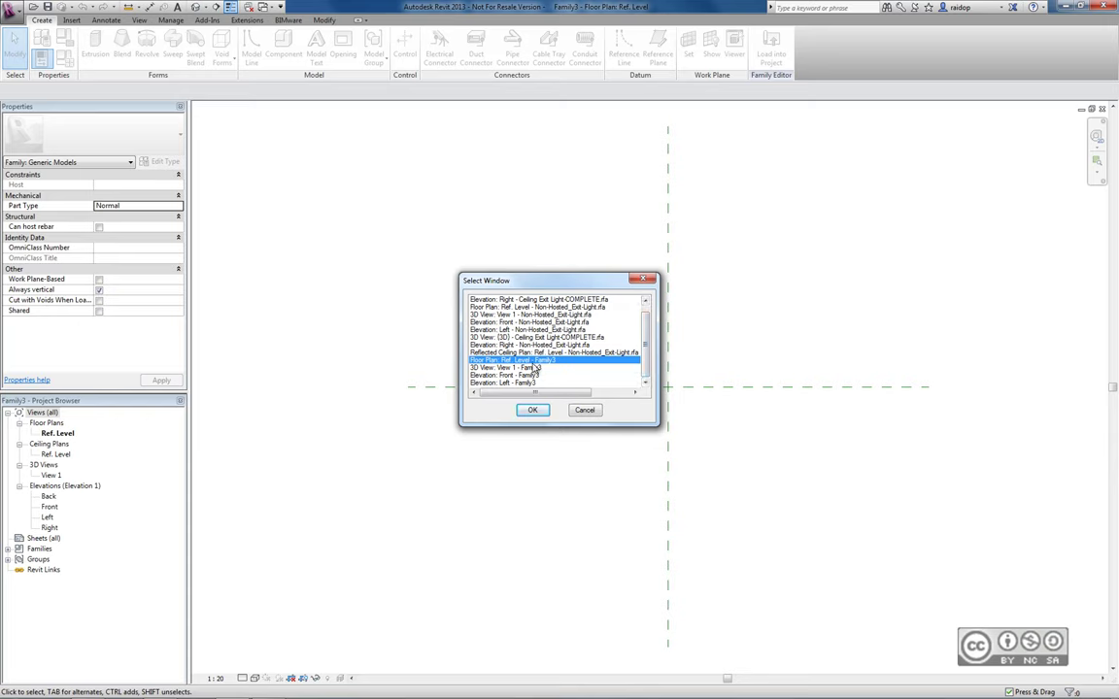
left_click(583, 410)
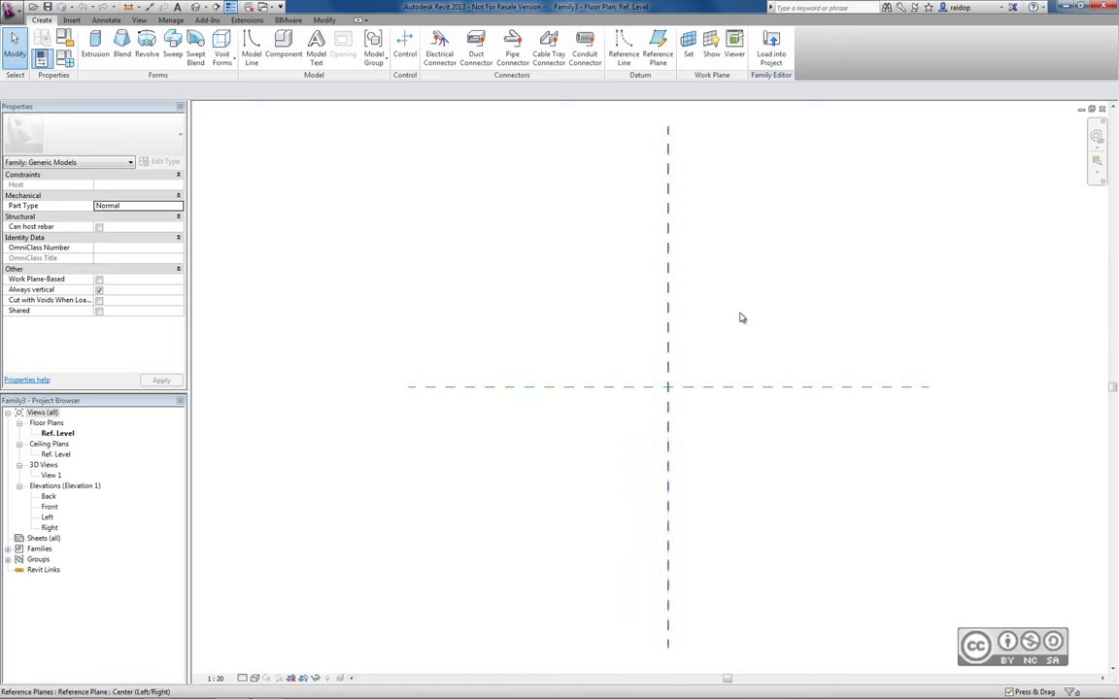
left_click(60, 434)
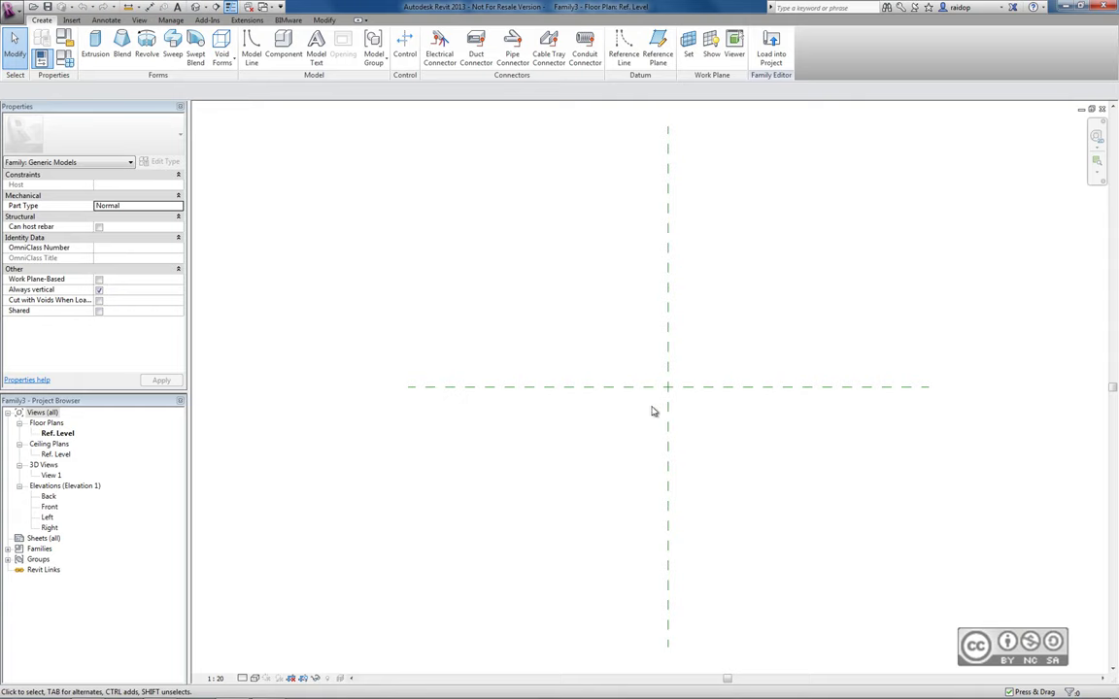
scroll(677, 407, "up", 2)
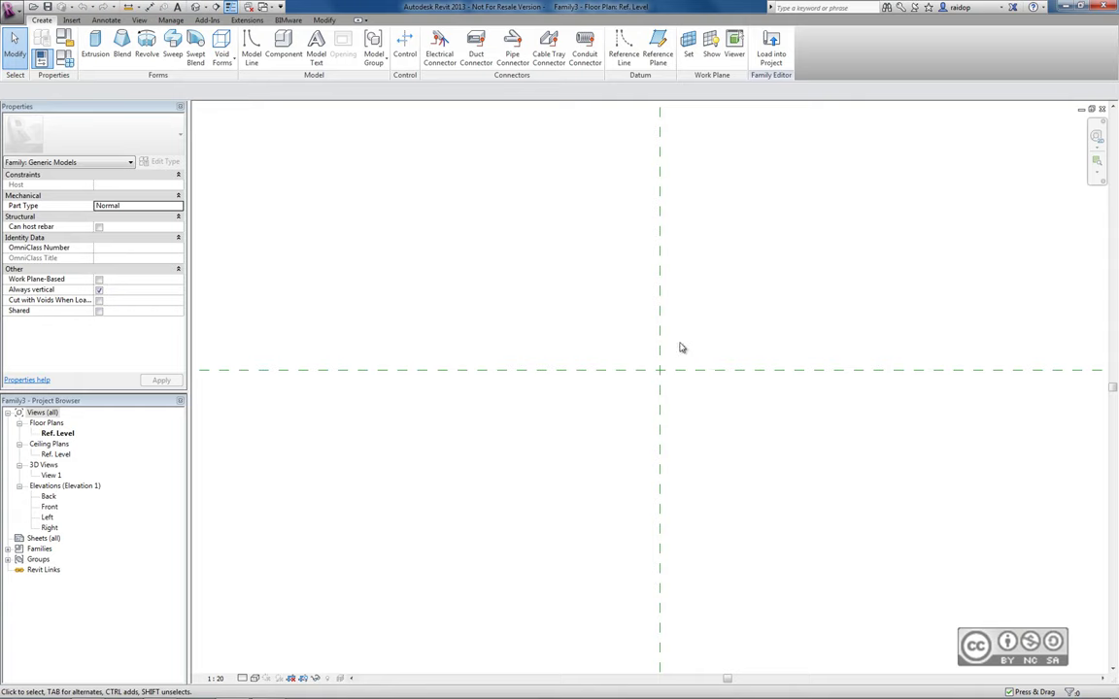
Step: Switch to the Non-Hosted_Exit-Light Ref. Level floor plan and centre the exit-light symbol
left_click(271, 10)
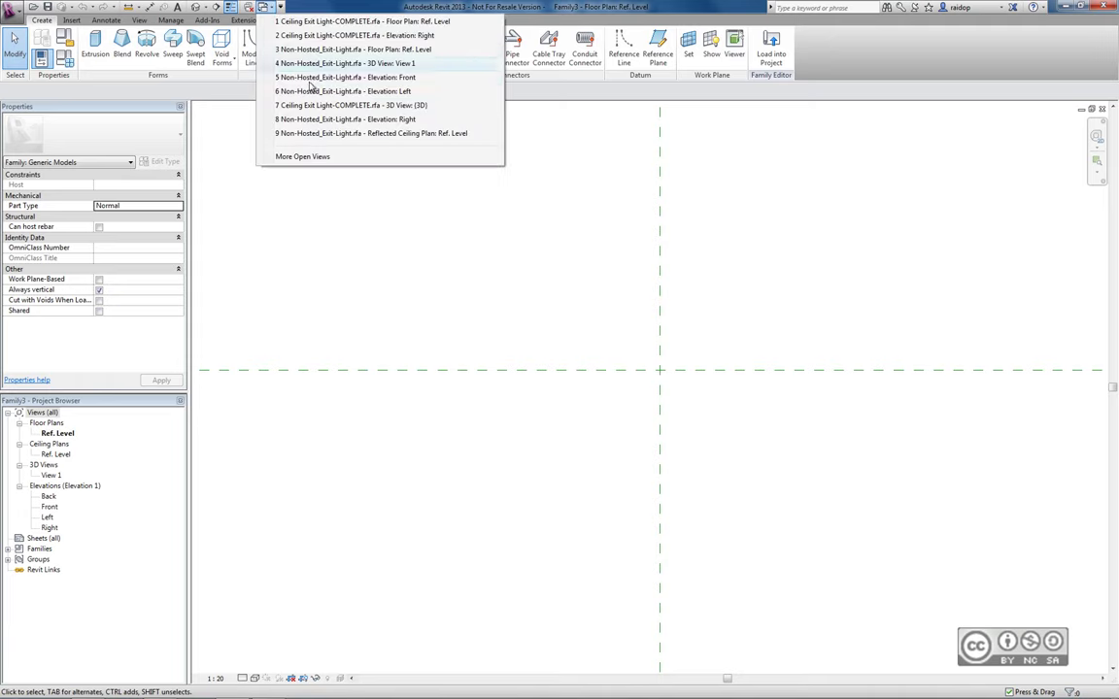
left_click(330, 49)
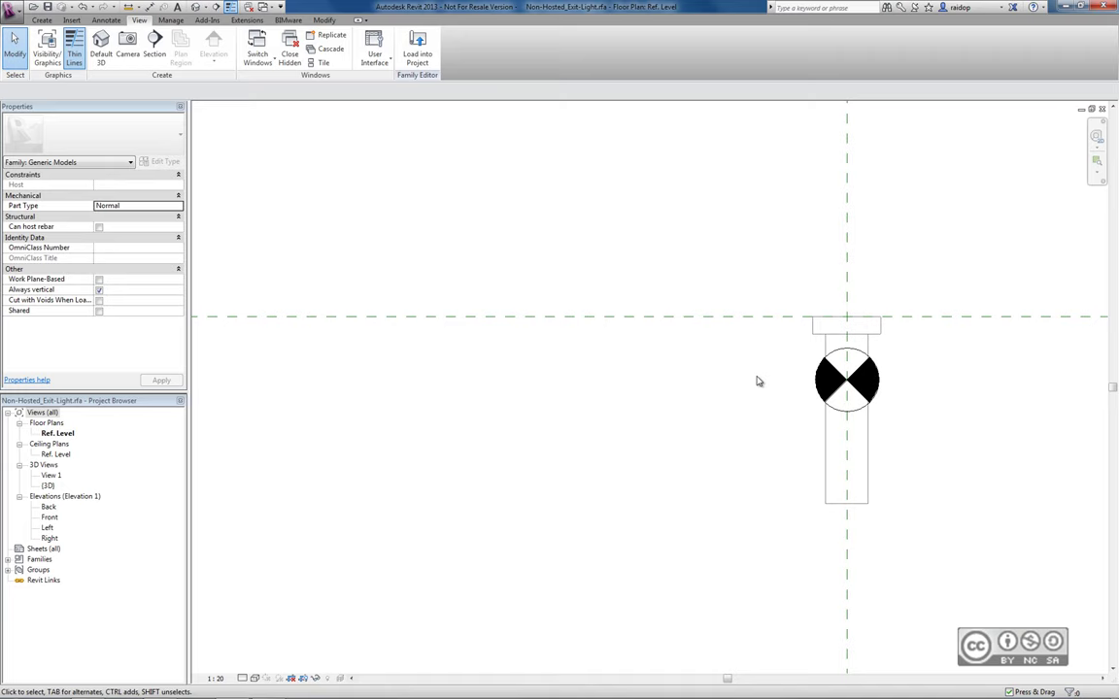
middle_click_drag(1035, 610, 865, 624)
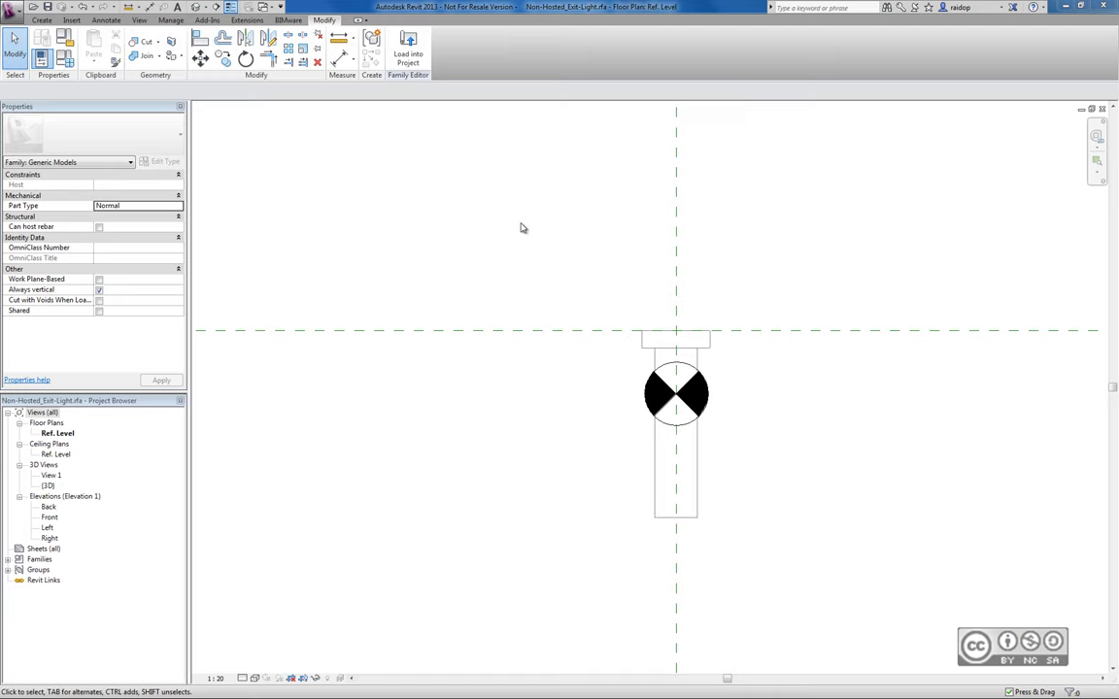
Step: Load the exit-light family into Project2 and place one instance in the 1 - Lighting plan
left_click(413, 53)
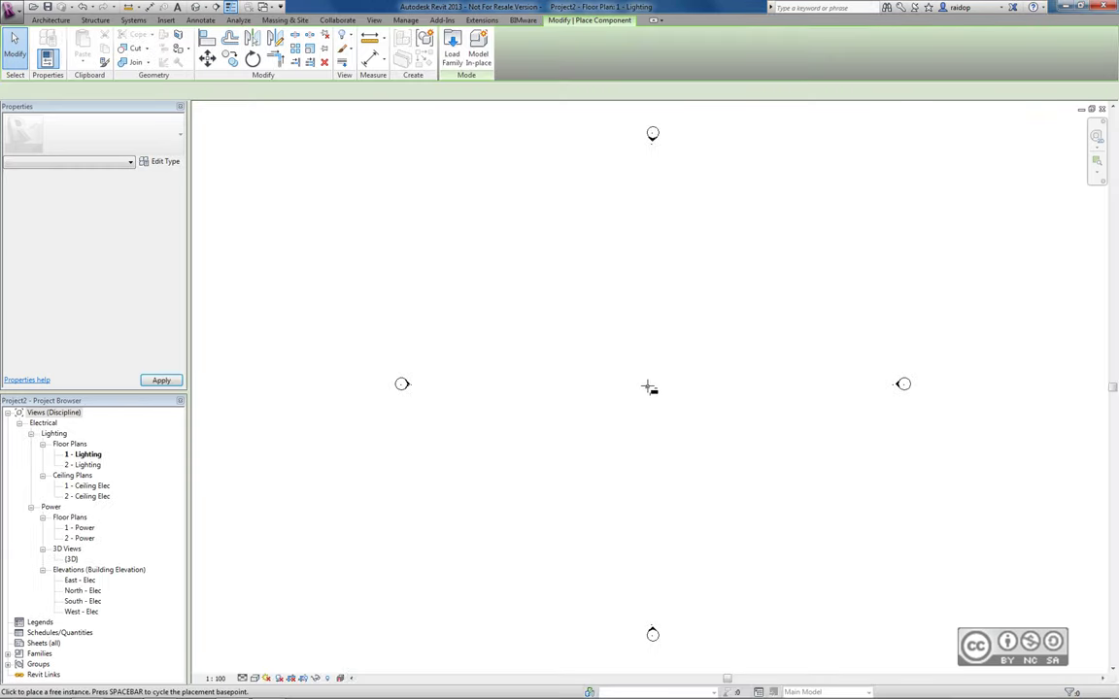
left_click(648, 385)
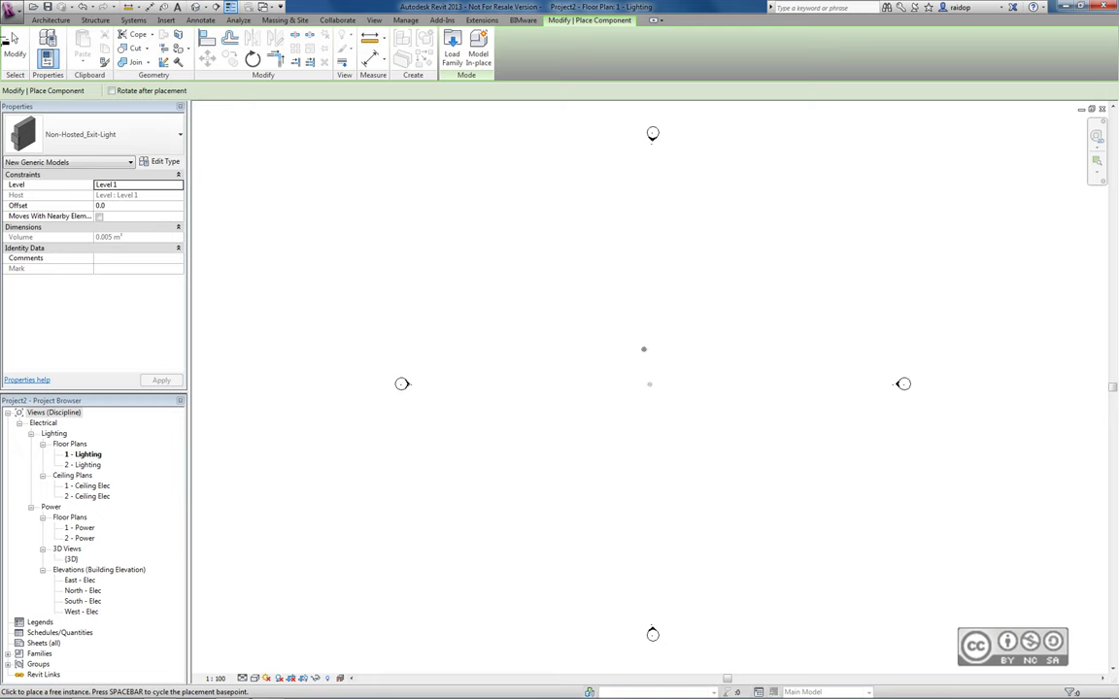
key("Escape")
key("Escape")
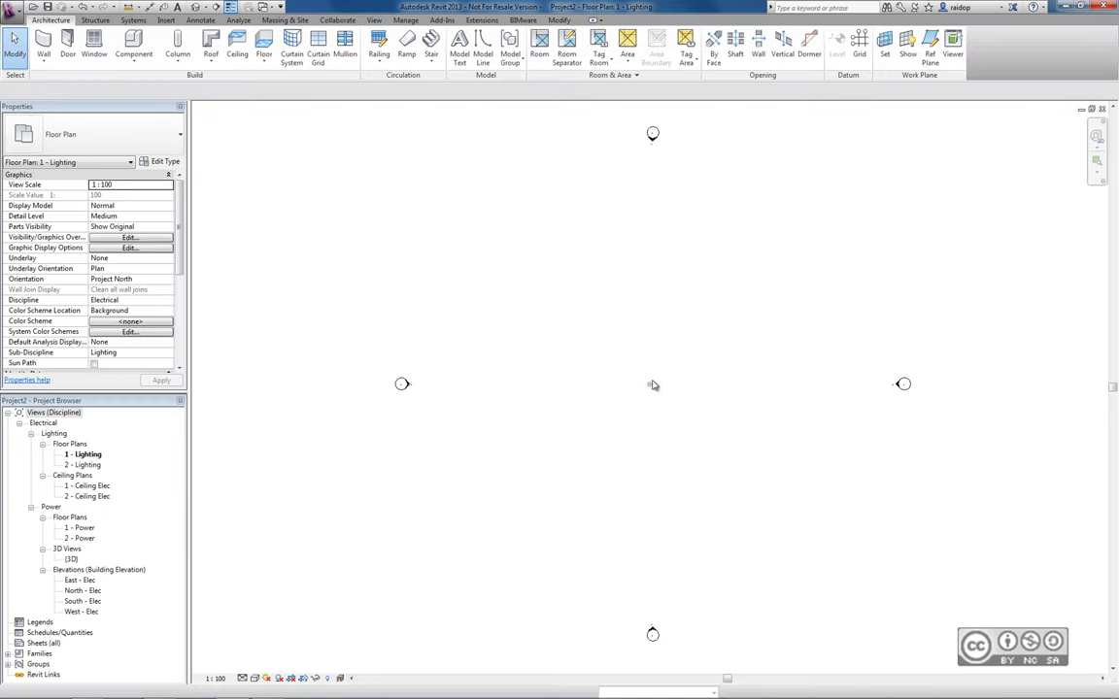
Step: Select the placed exit light, nudge it down-left, and set its Offset to 2000.0
left_click(651, 389)
scroll(655, 389, "up", 5)
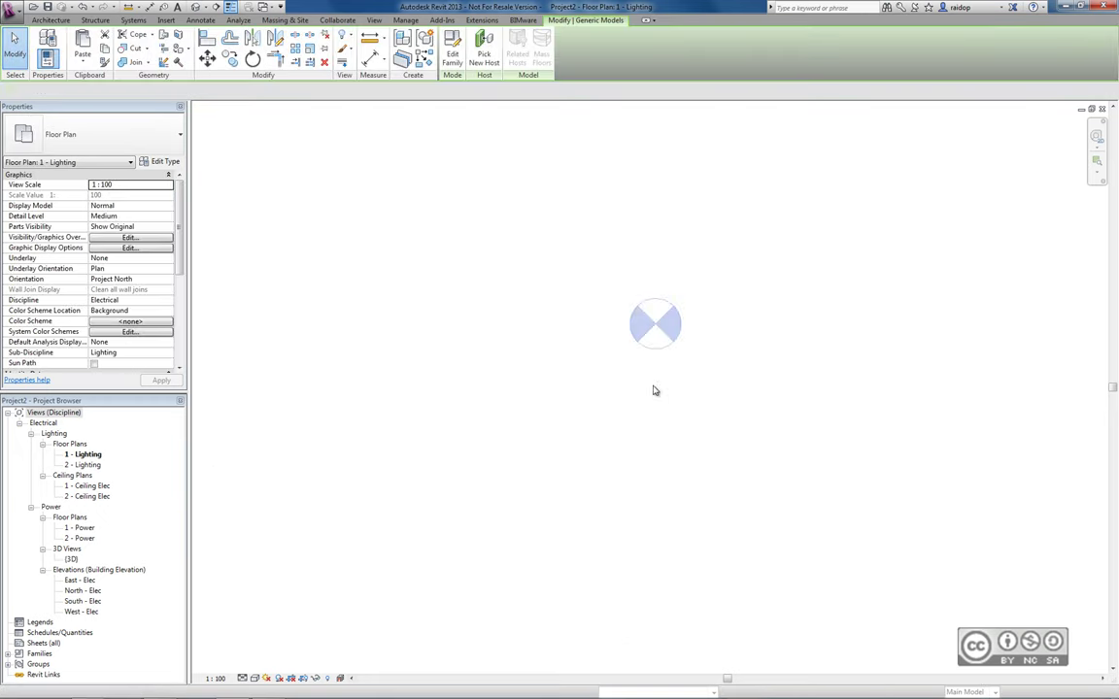
left_click(680, 335)
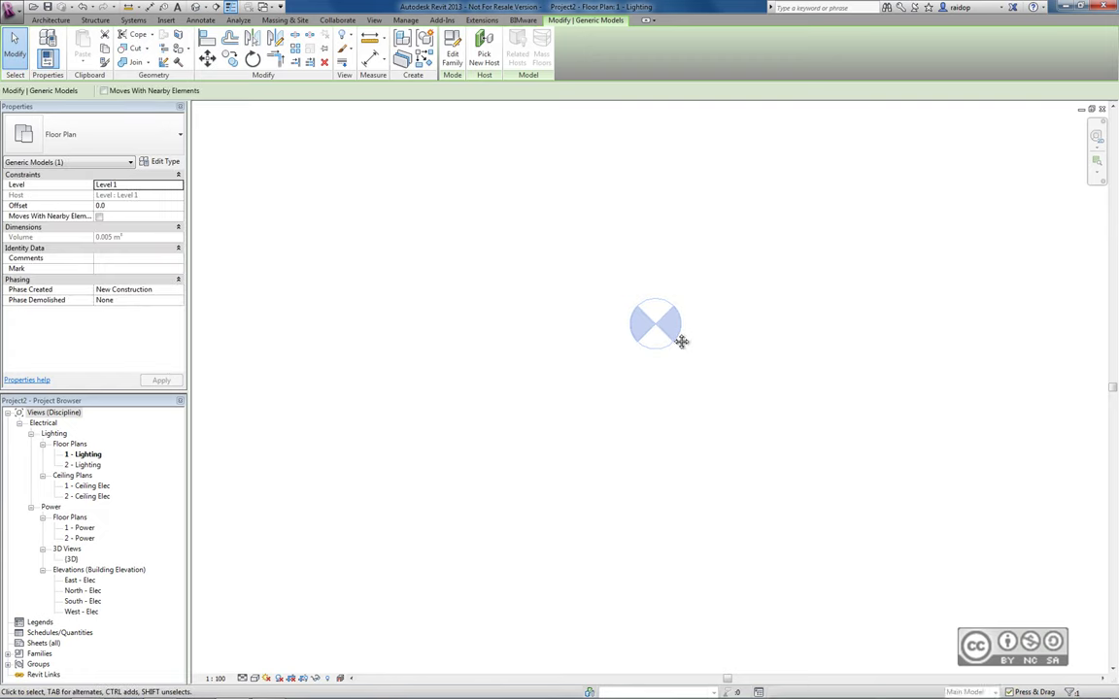
left_click_drag(679, 342, 659, 382)
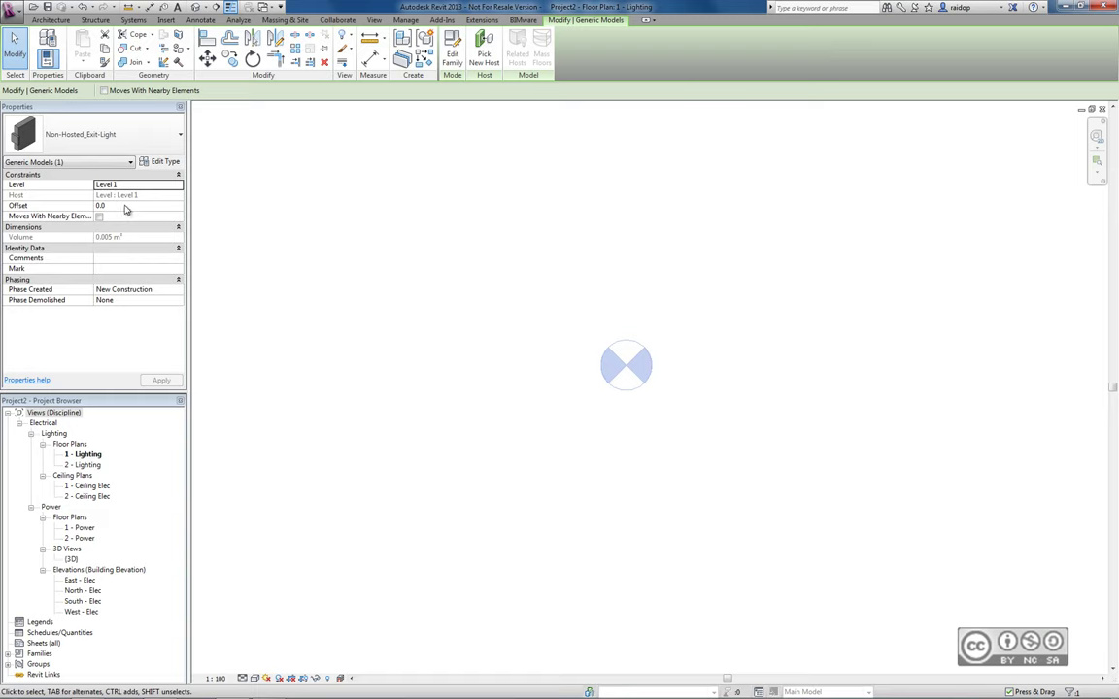
left_click(124, 206)
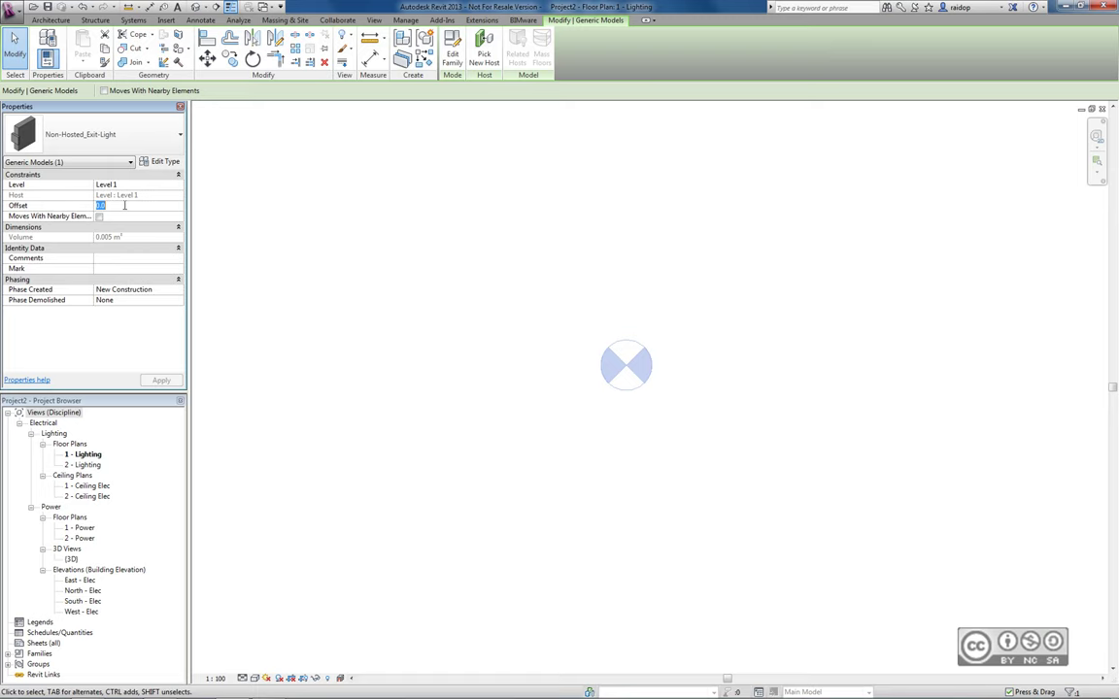
type("200")
key("Return")
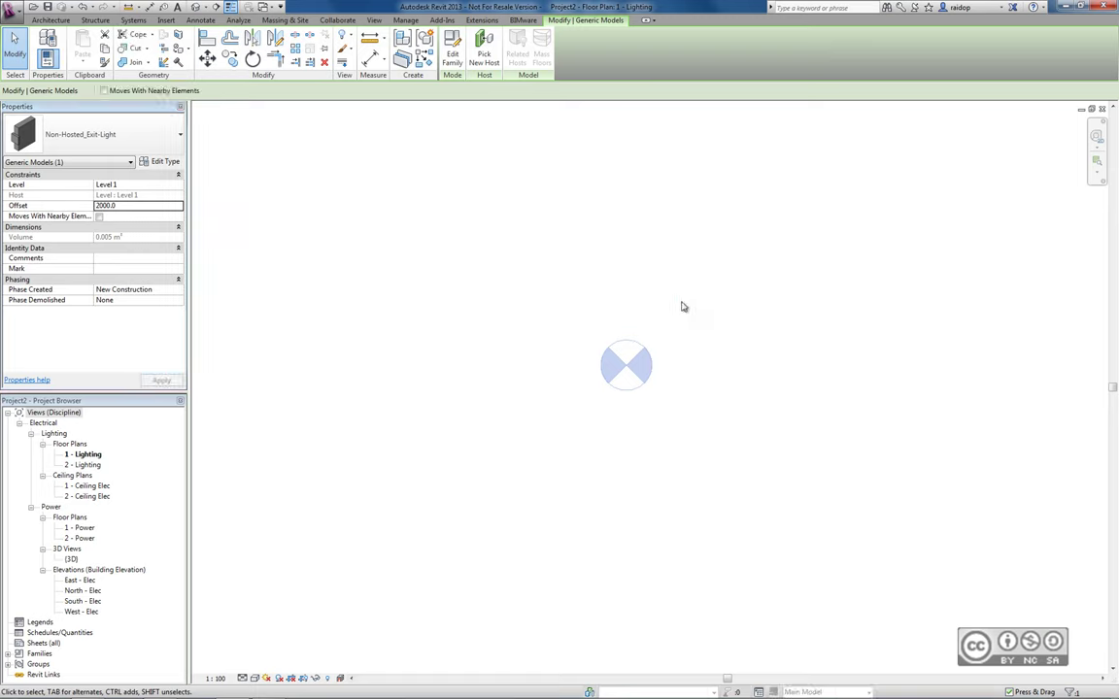
left_click(264, 7)
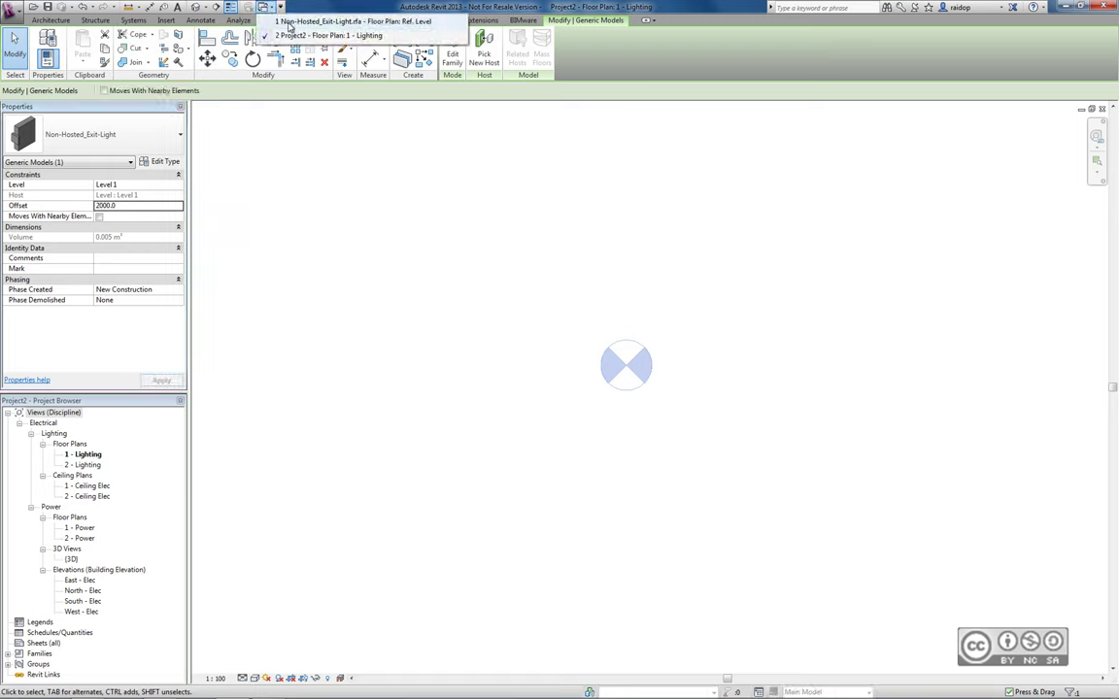
left_click(289, 22)
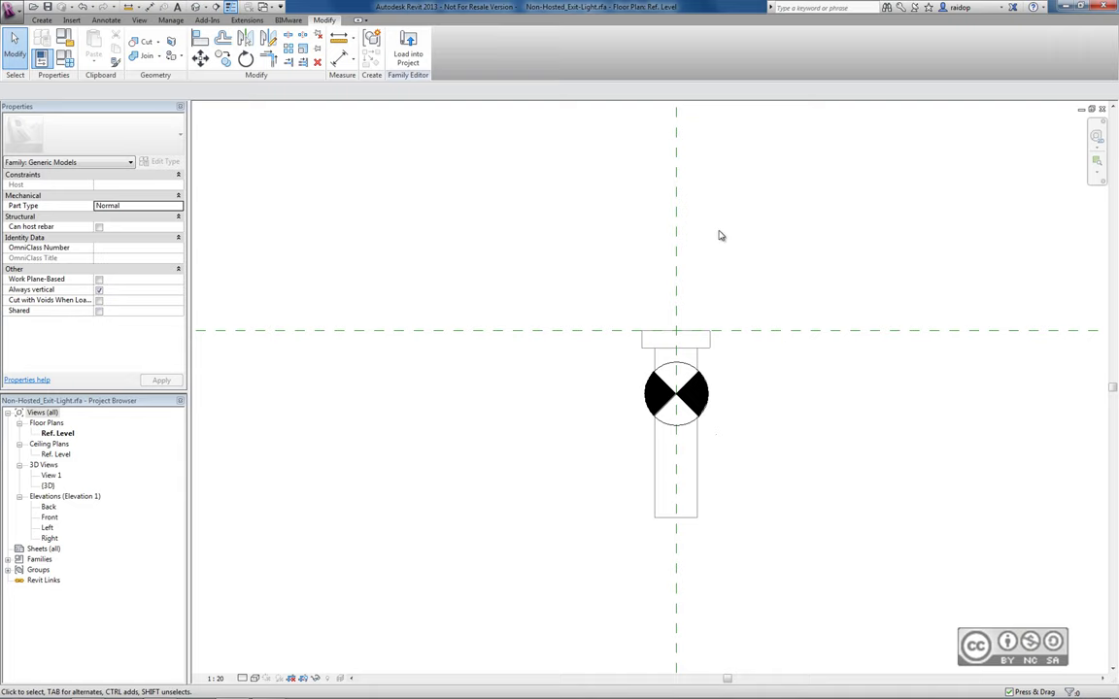
left_click(260, 7)
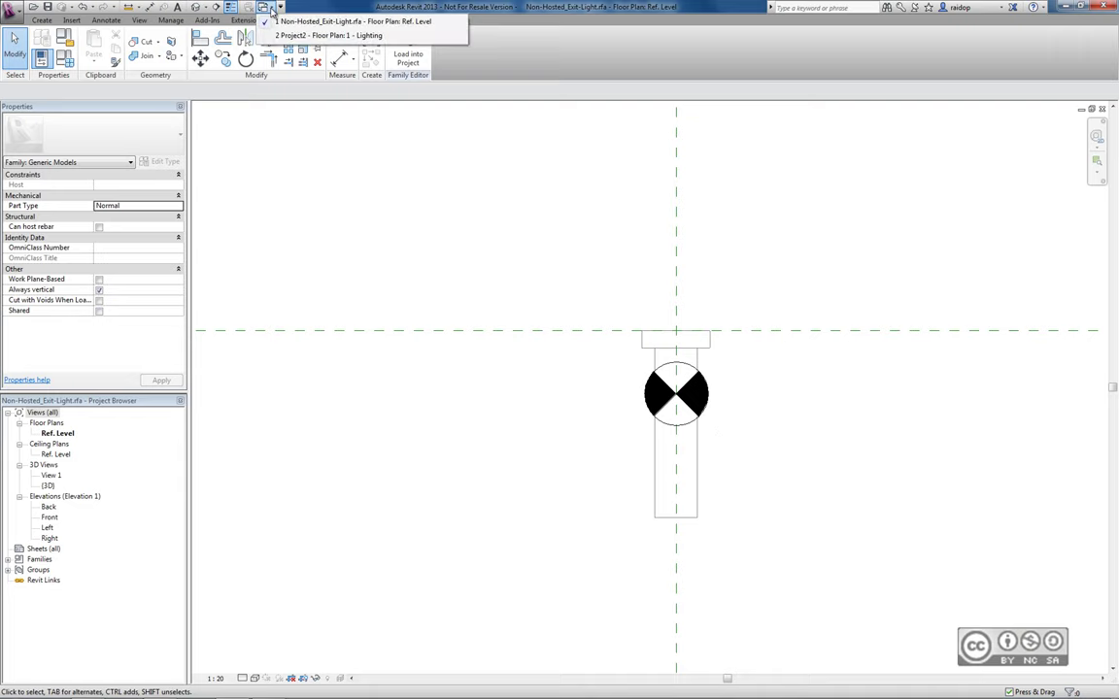
left_click(320, 34)
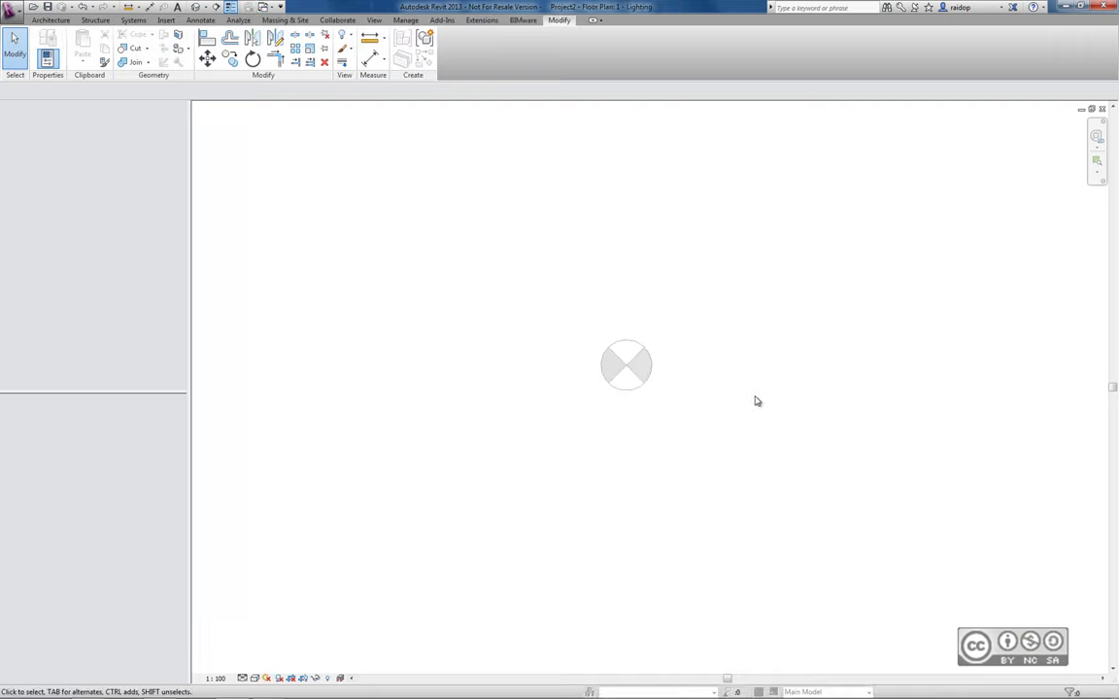
left_click(649, 384)
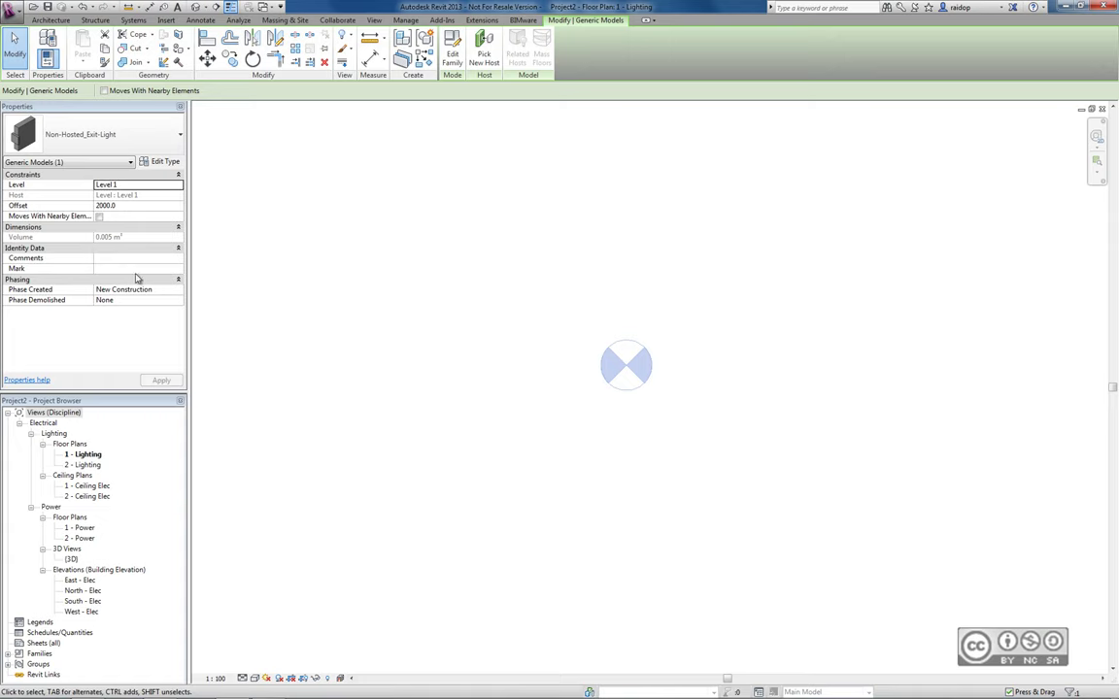
Step: Check the exit light's height in the North - Elec elevation, then return to the family's Ref. Level plan
double_click(91, 589)
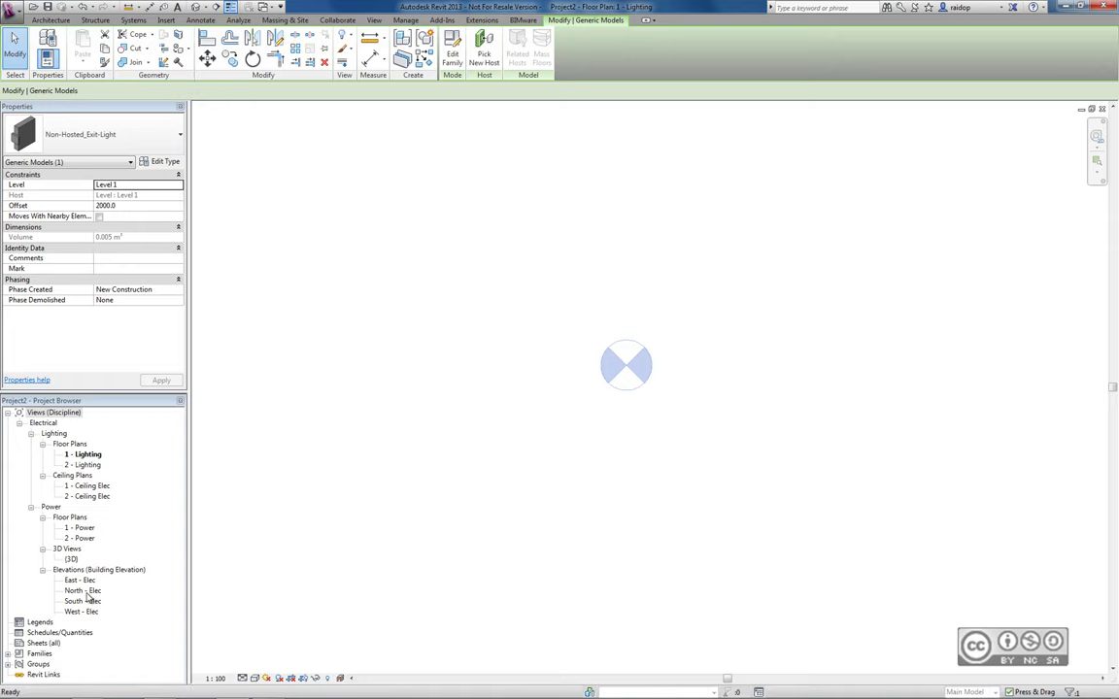
left_click(652, 382)
scroll(569, 392, "up", 4)
middle_click_drag(569, 393, 539, 393)
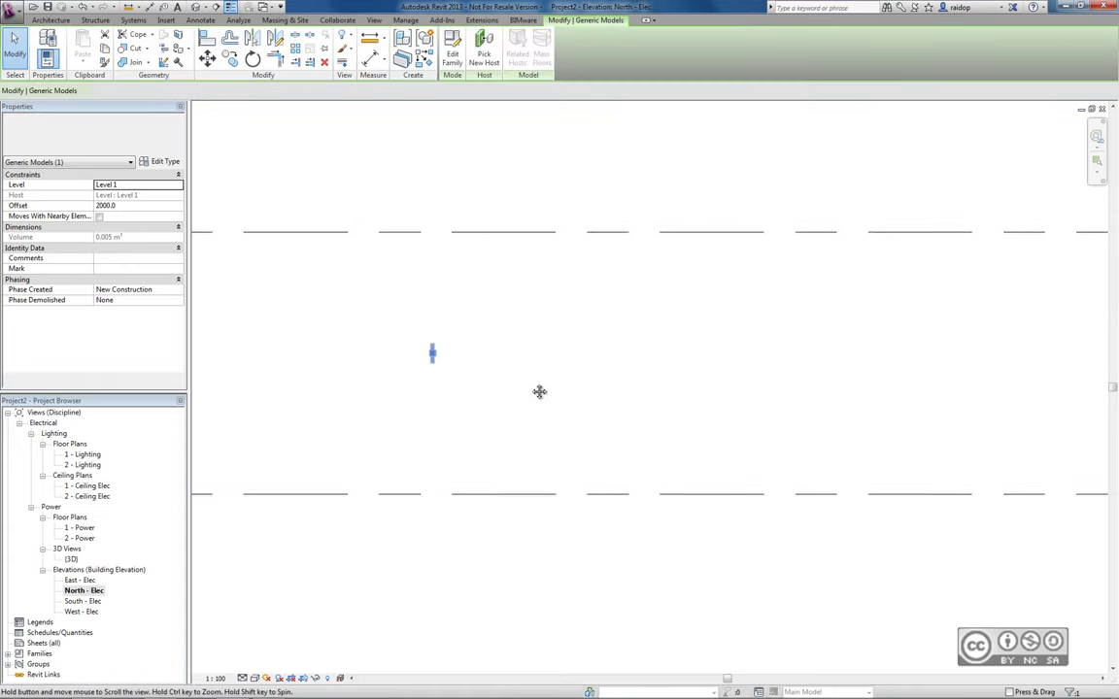
scroll(532, 387, "down", 2)
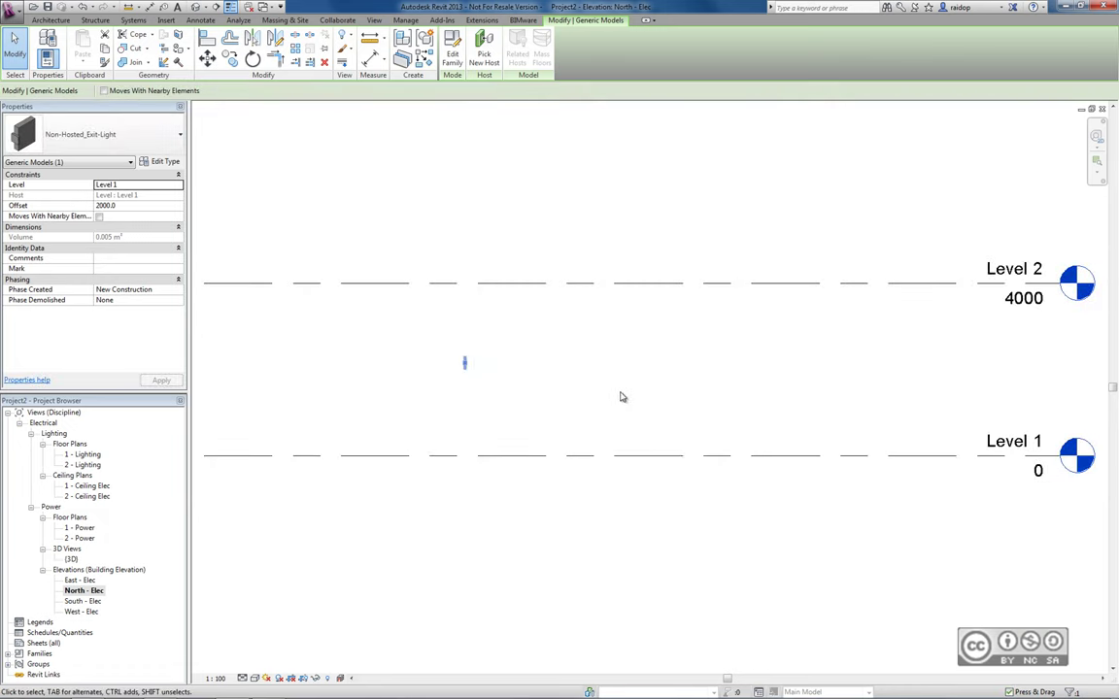
left_click(277, 6)
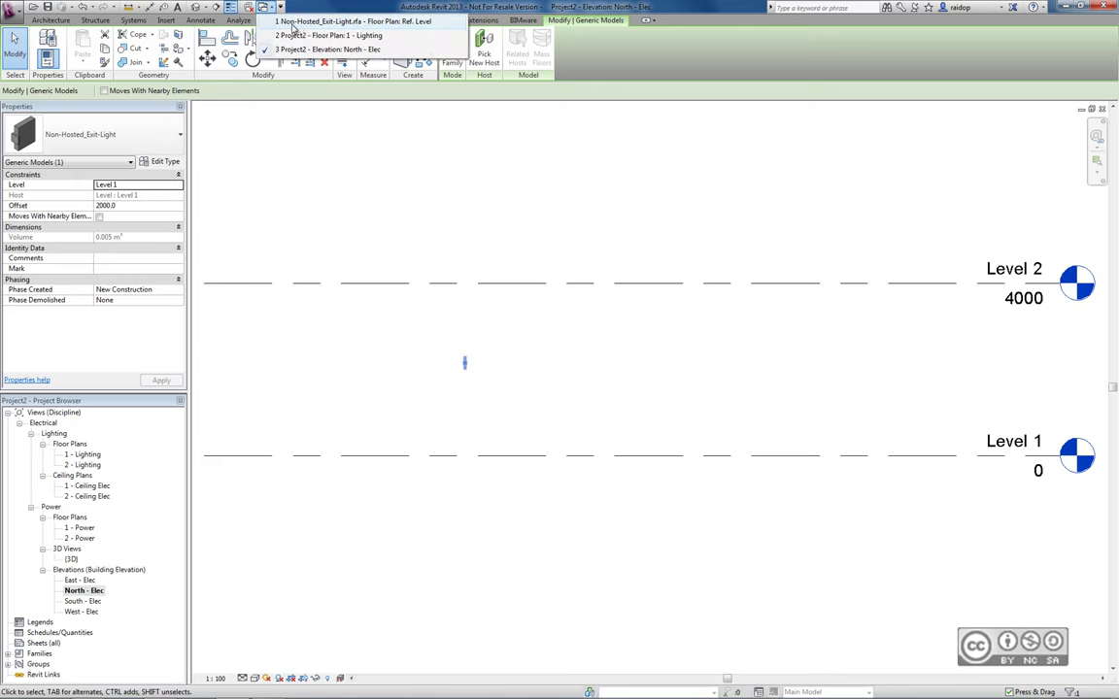
left_click(299, 23)
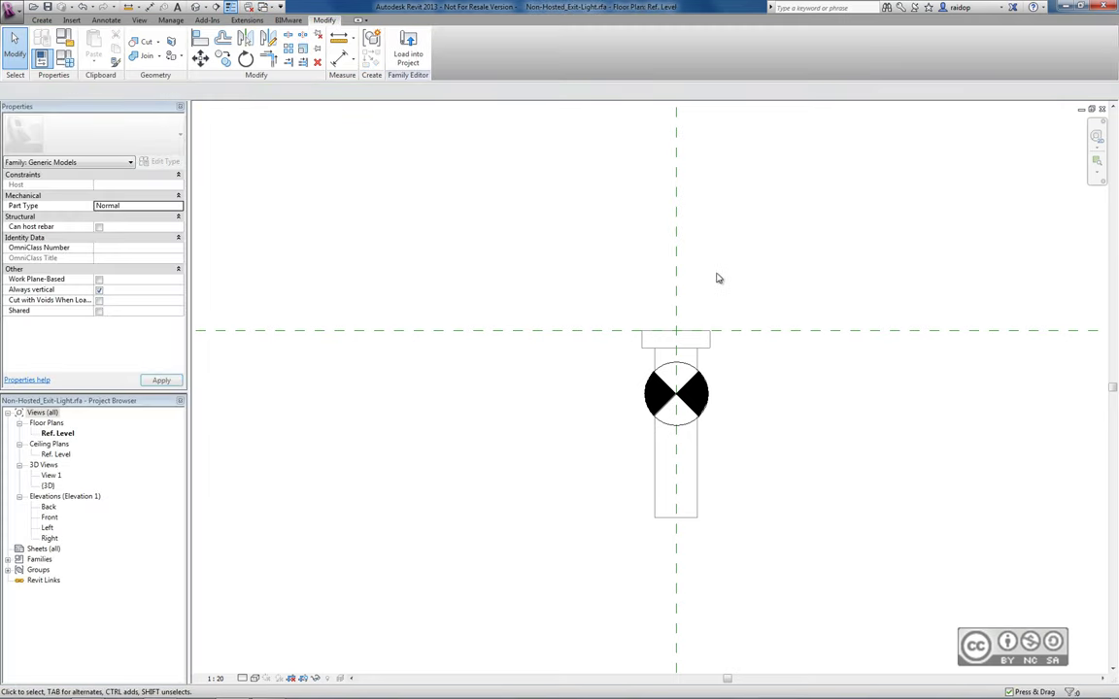
Step: Switch to the empty Family5 document with Ctrl+Tab
key("ctrl+Tab")
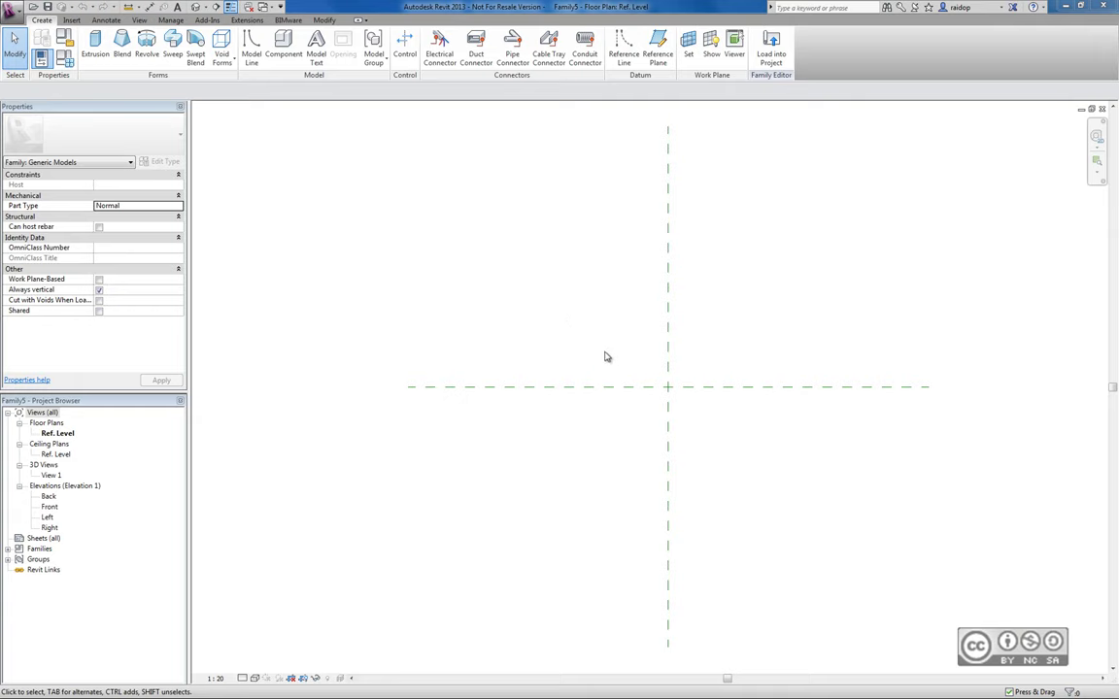
Step: Extrude a circle of radius 100 centred on the reference-plane intersection, Extrusion End 250.0
left_click(94, 47)
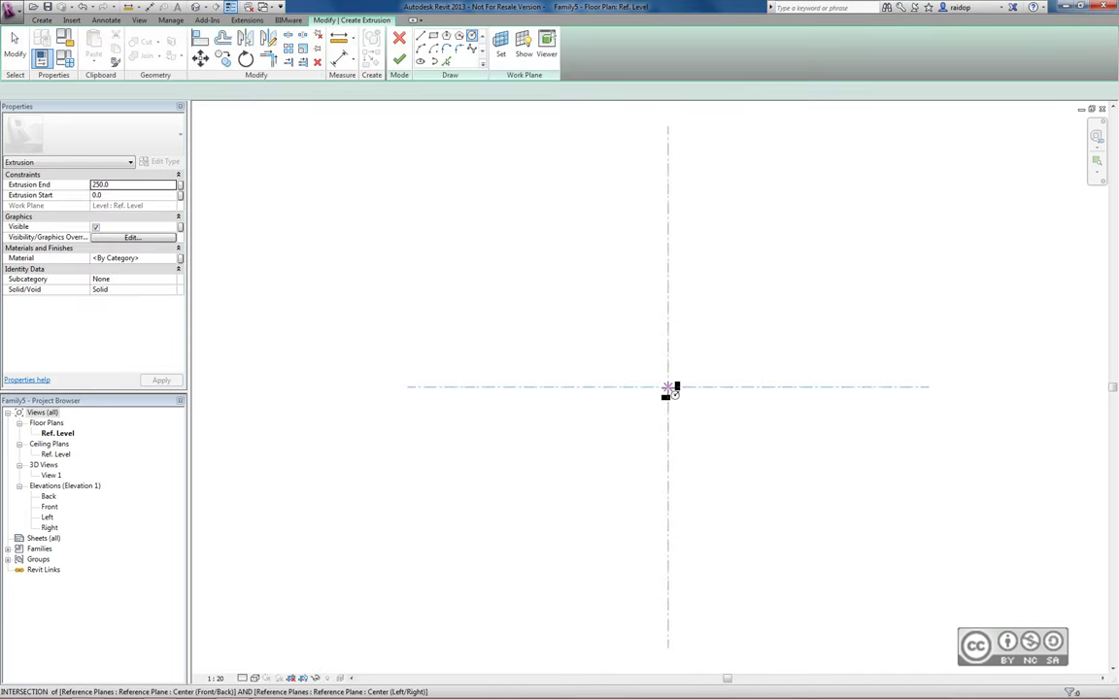
left_click(695, 398)
scroll(695, 399, "up", 2)
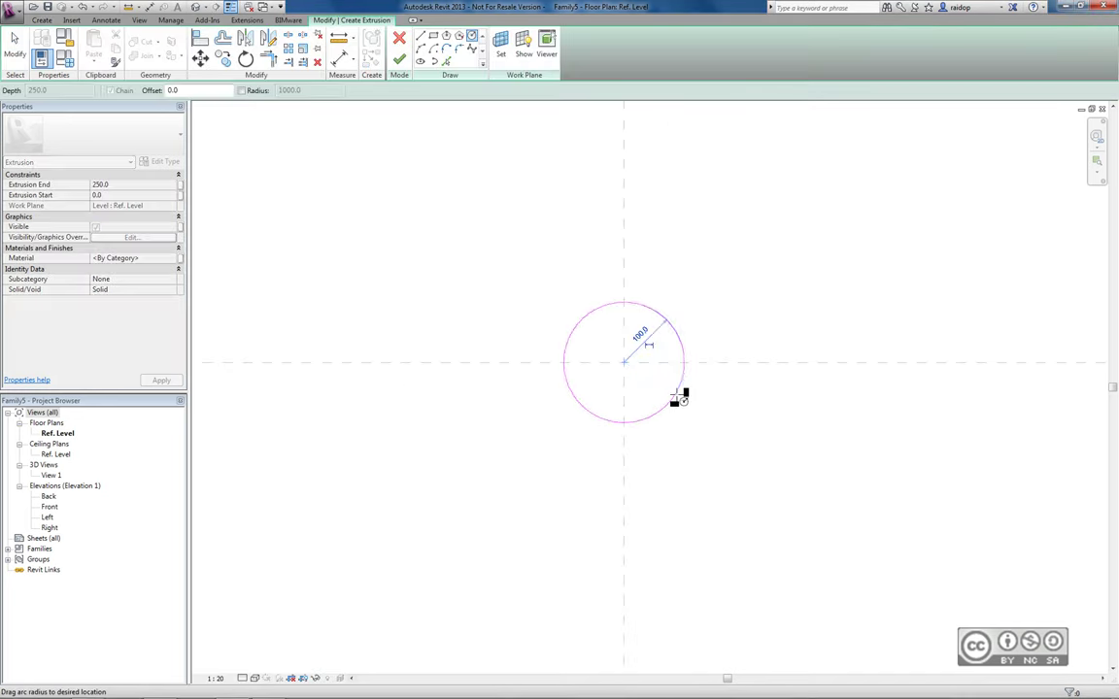
left_click(678, 388)
scroll(705, 306, "up", 1)
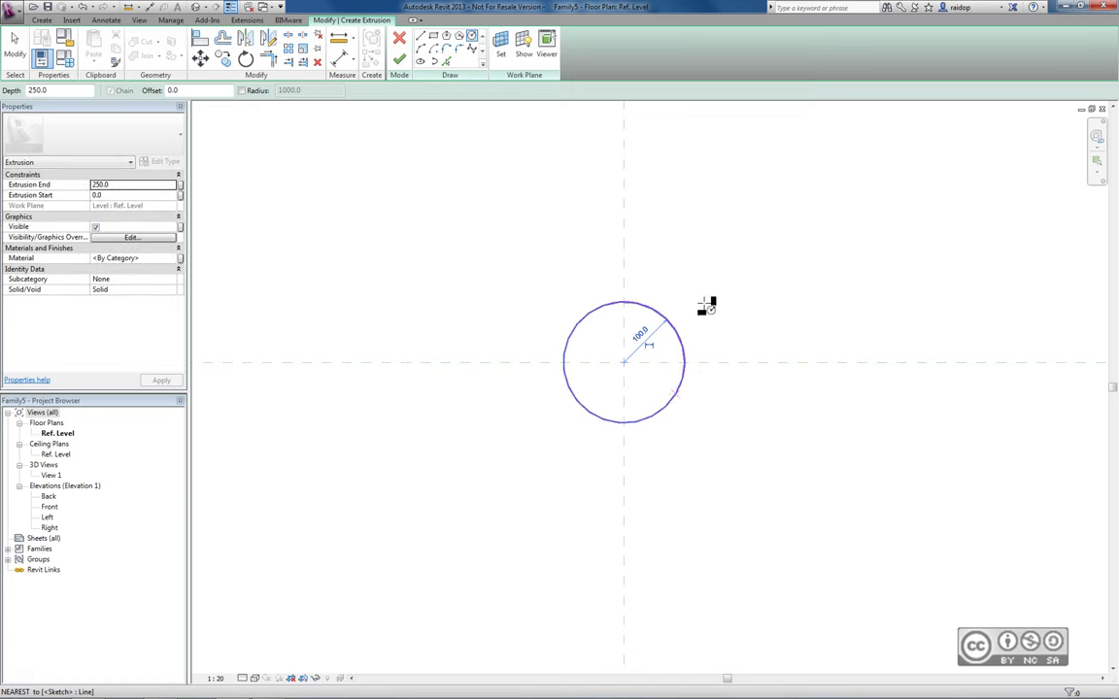
left_click(400, 60)
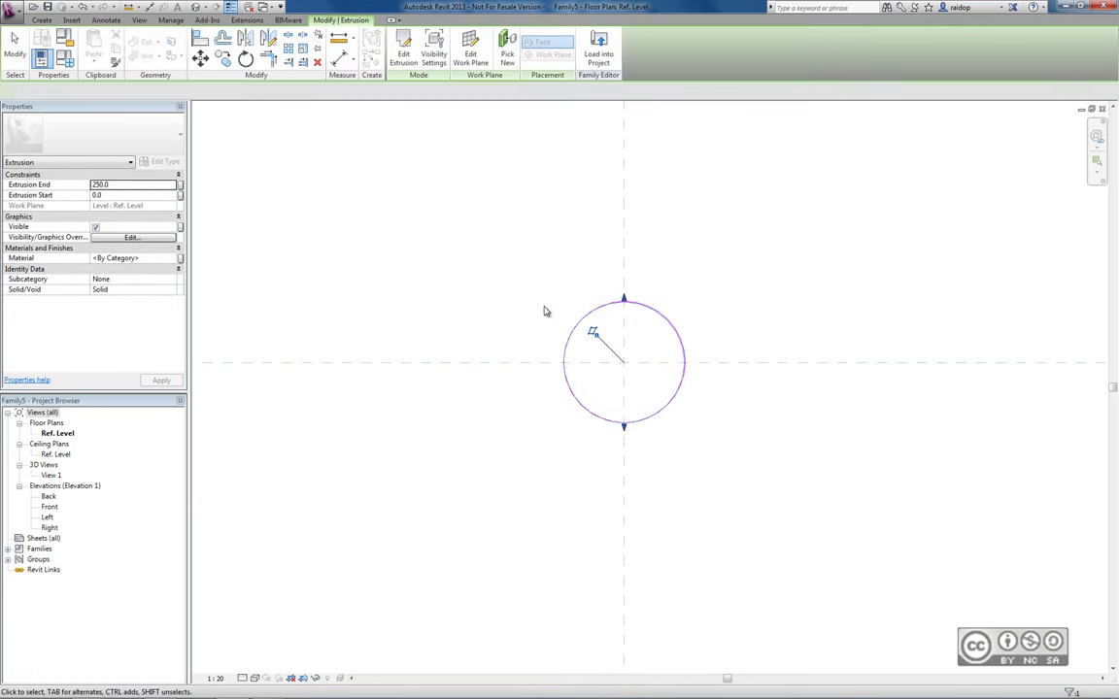
Step: In the Right elevation, change the extrusion's Extrusion End from 250.0 to 50.0
double_click(50, 528)
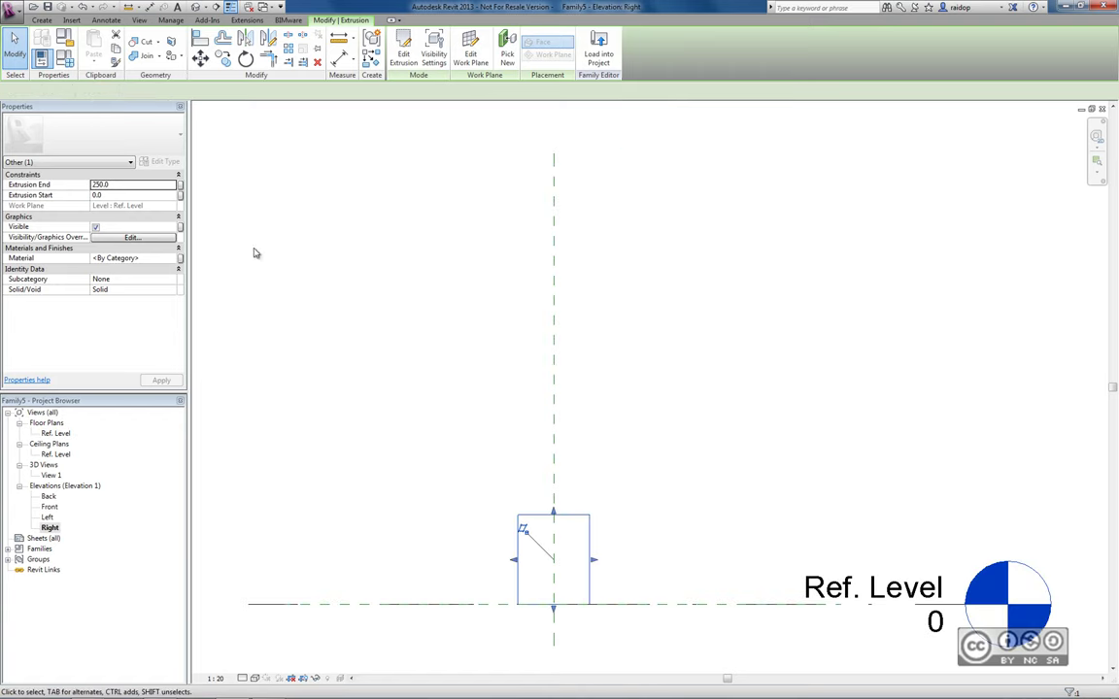
left_click(139, 183)
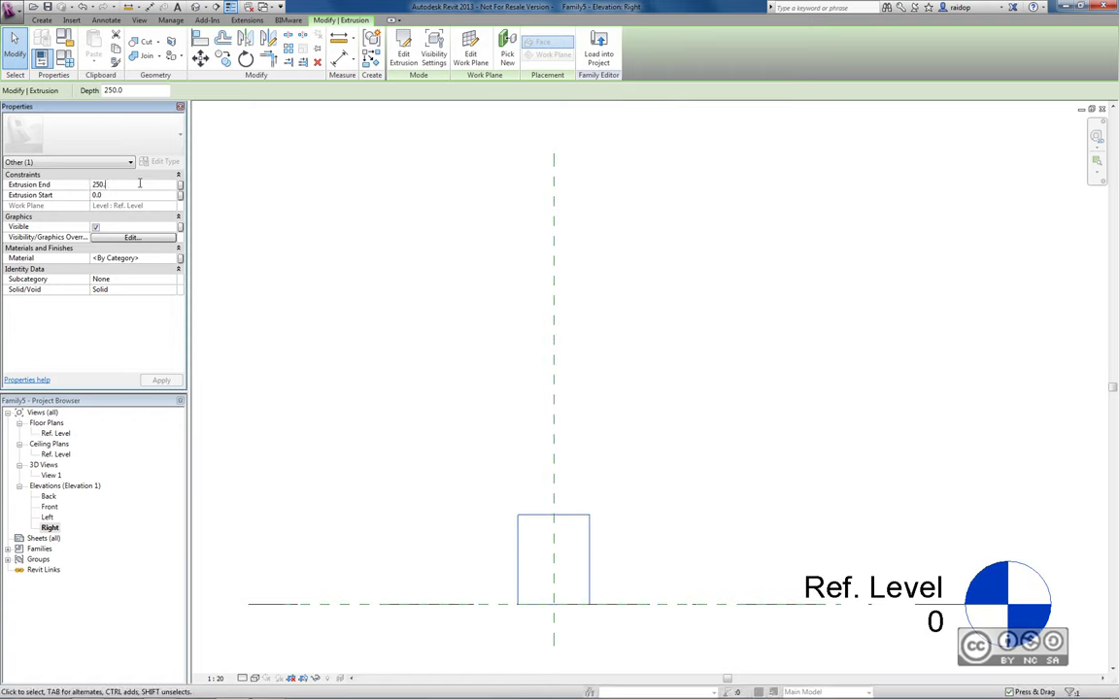
type("50")
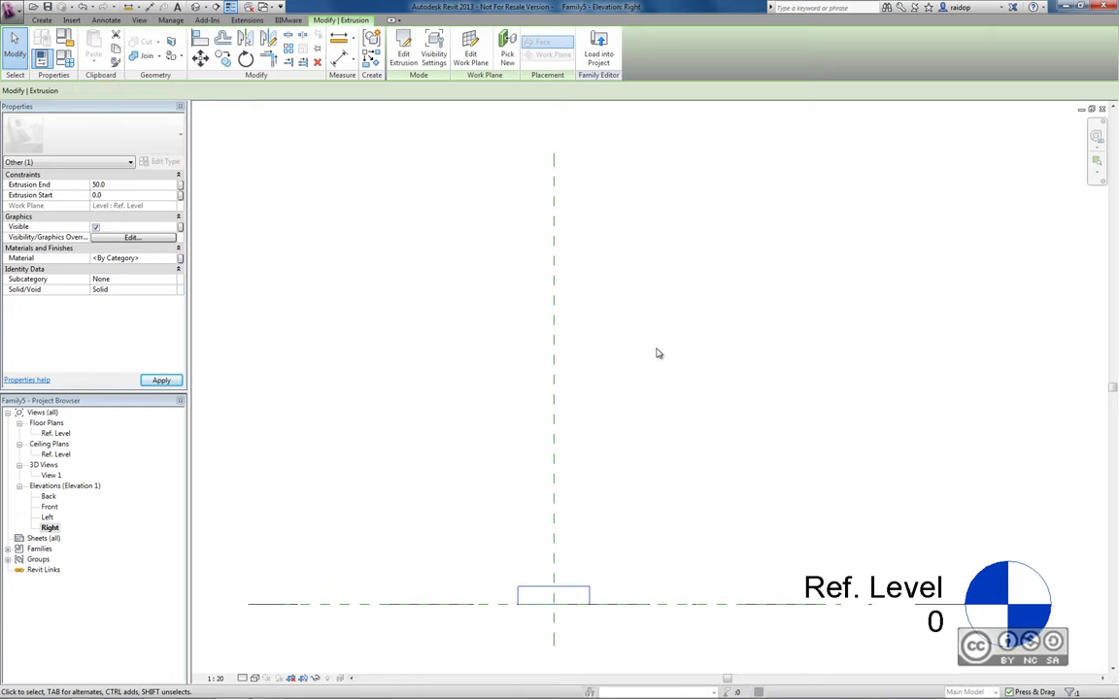
middle_click_drag(522, 590, 564, 439)
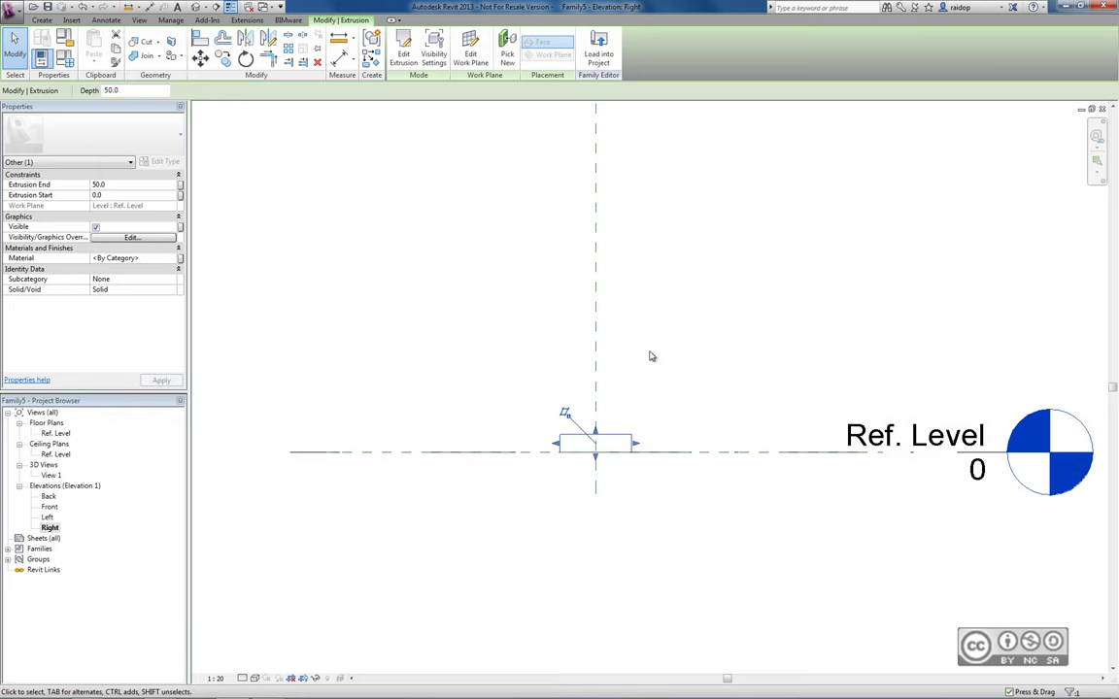
middle_click_drag(652, 356, 614, 397)
scroll(615, 397, "down", 1)
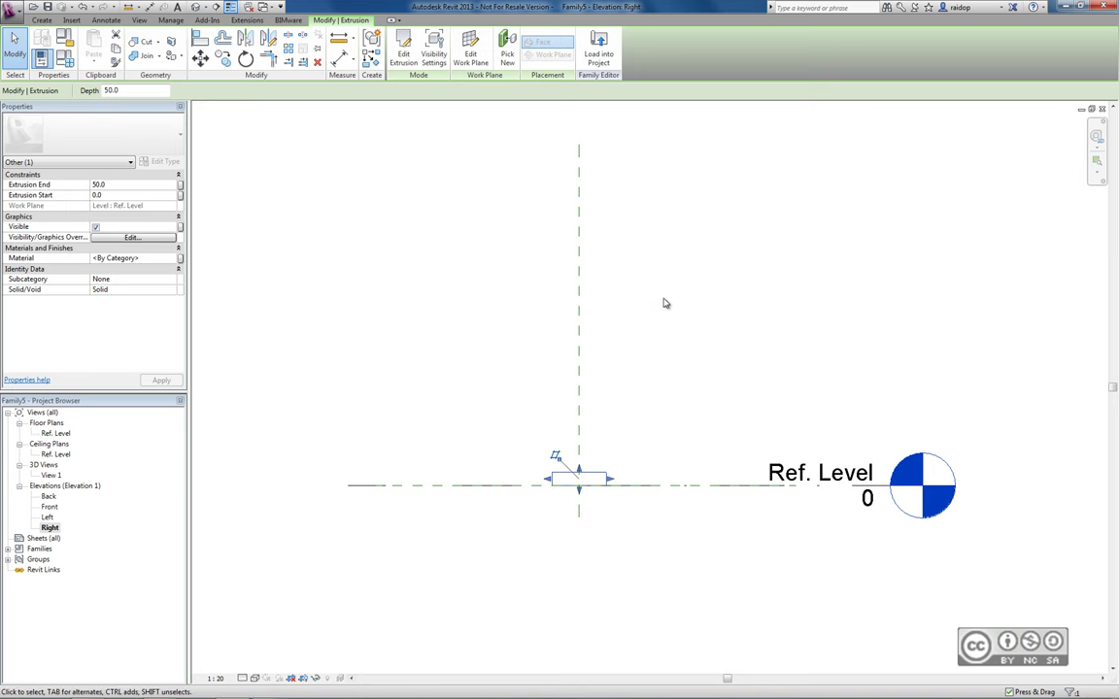
left_click(42, 19)
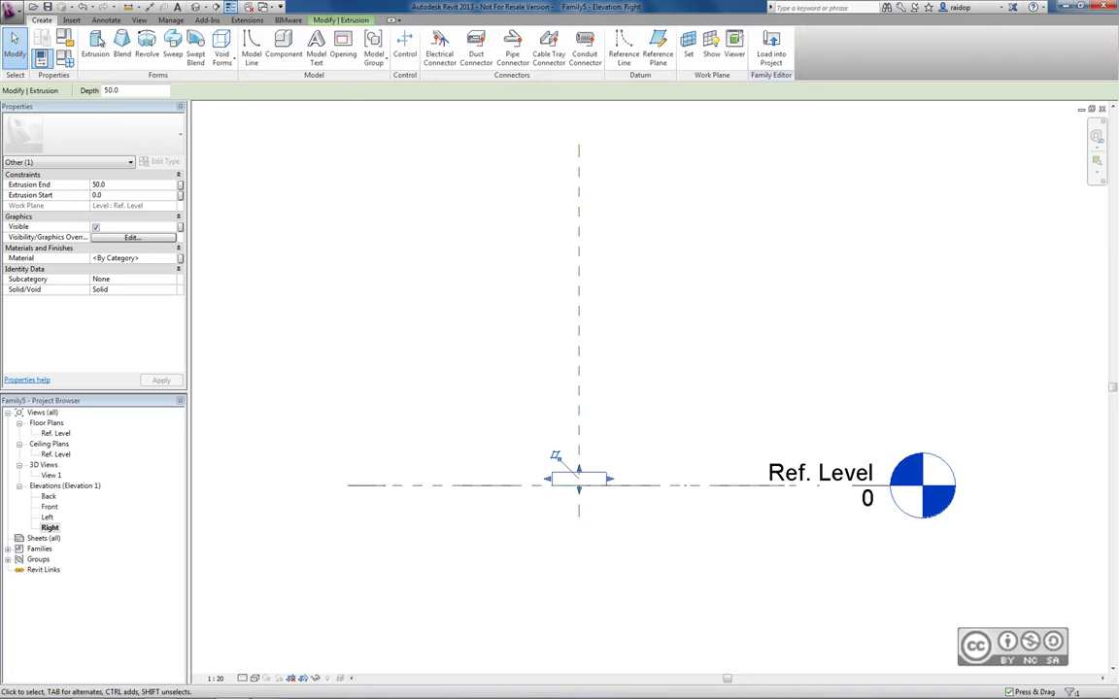
Step: Draw a horizontal reference plane above the extrusion and name it 'Valgusti tasapind'
left_click(657, 53)
left_click(470, 282)
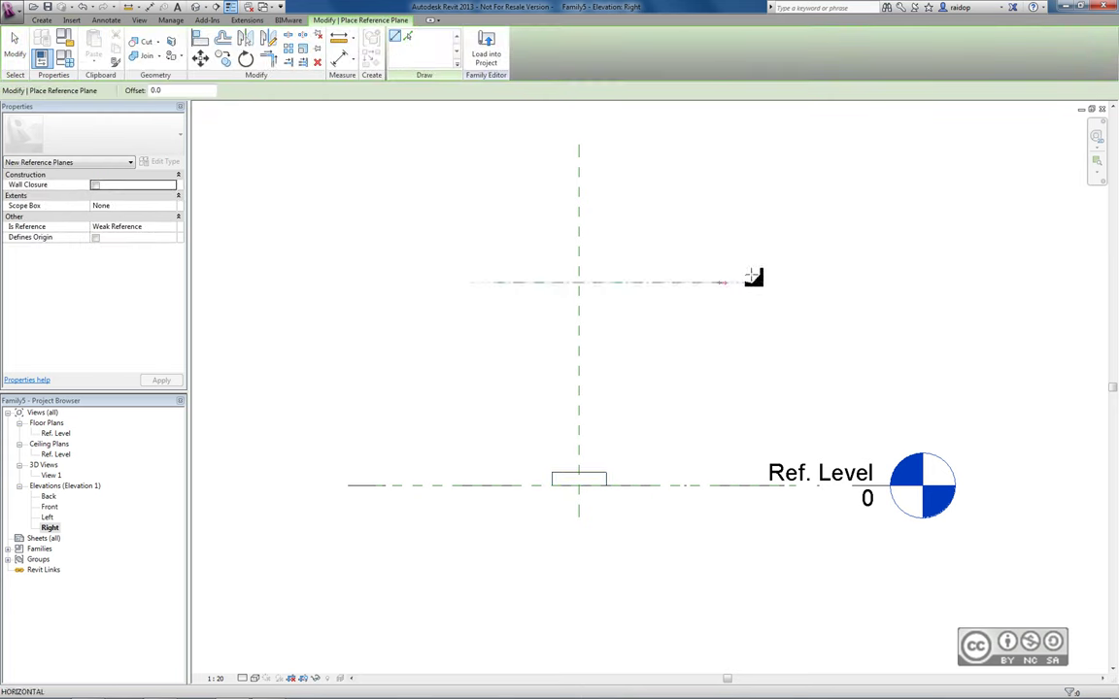
left_click(869, 282)
key("Escape")
key("Escape")
left_click(645, 281)
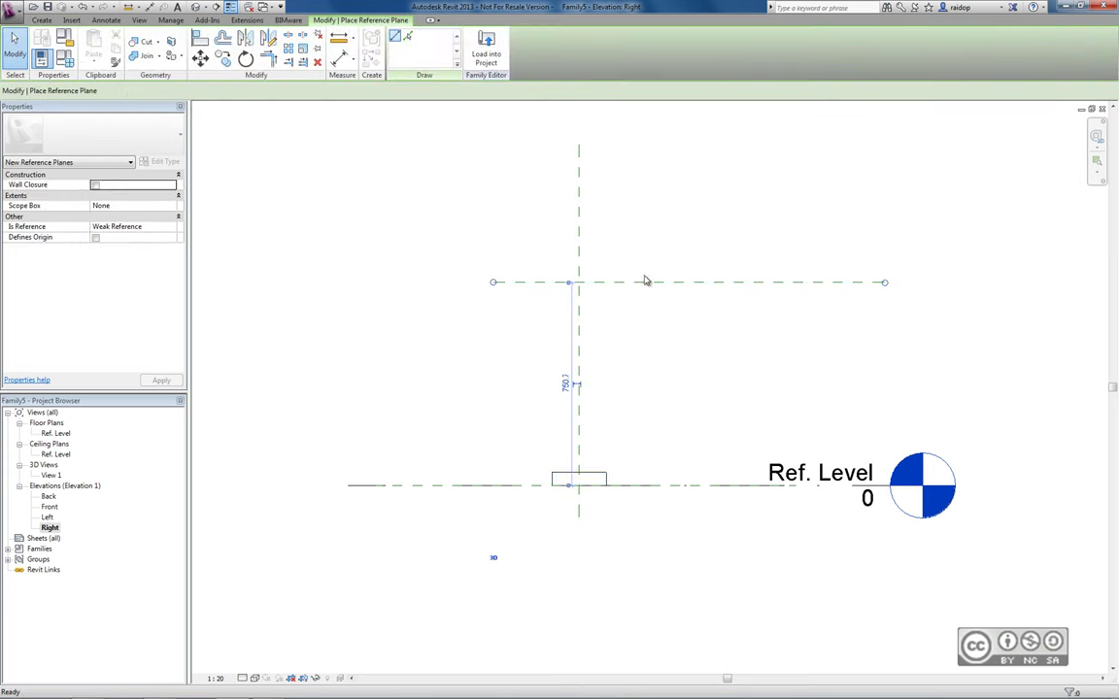
left_click(641, 281)
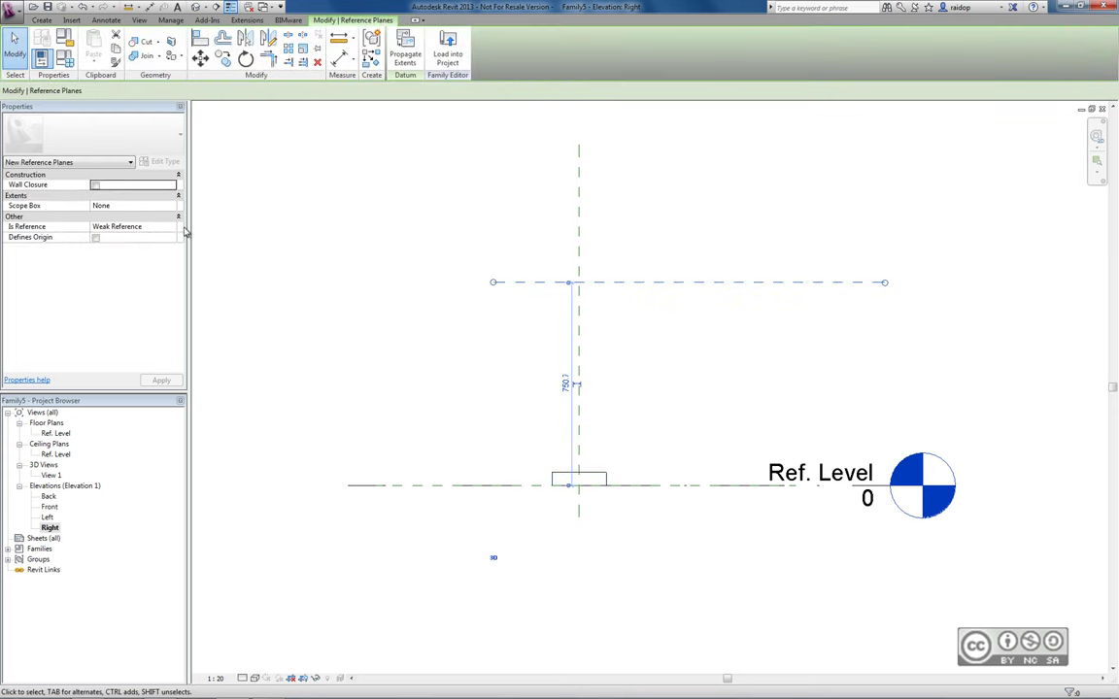
left_click(120, 205)
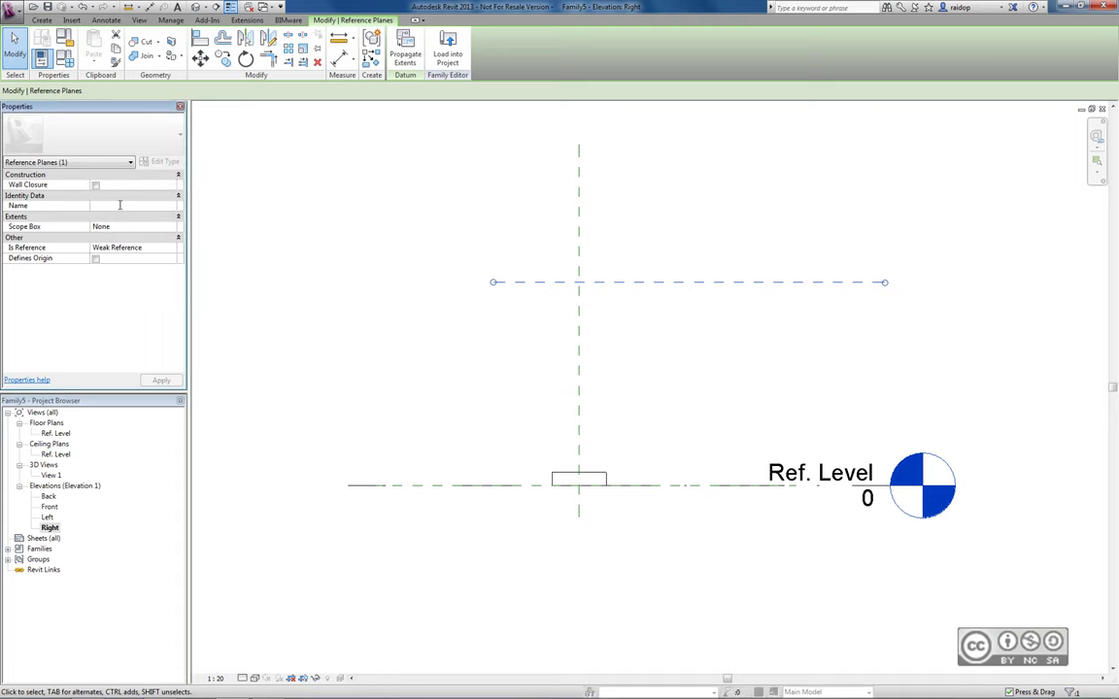
type("Valgusti tasapind")
left_click(459, 411)
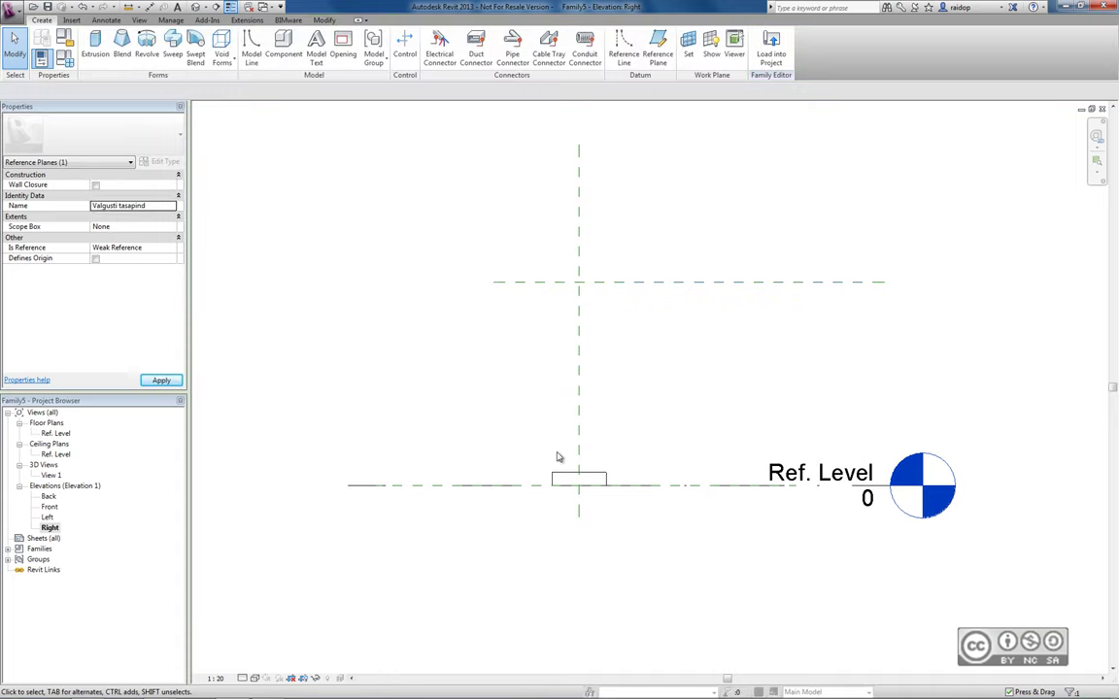
left_click(629, 499)
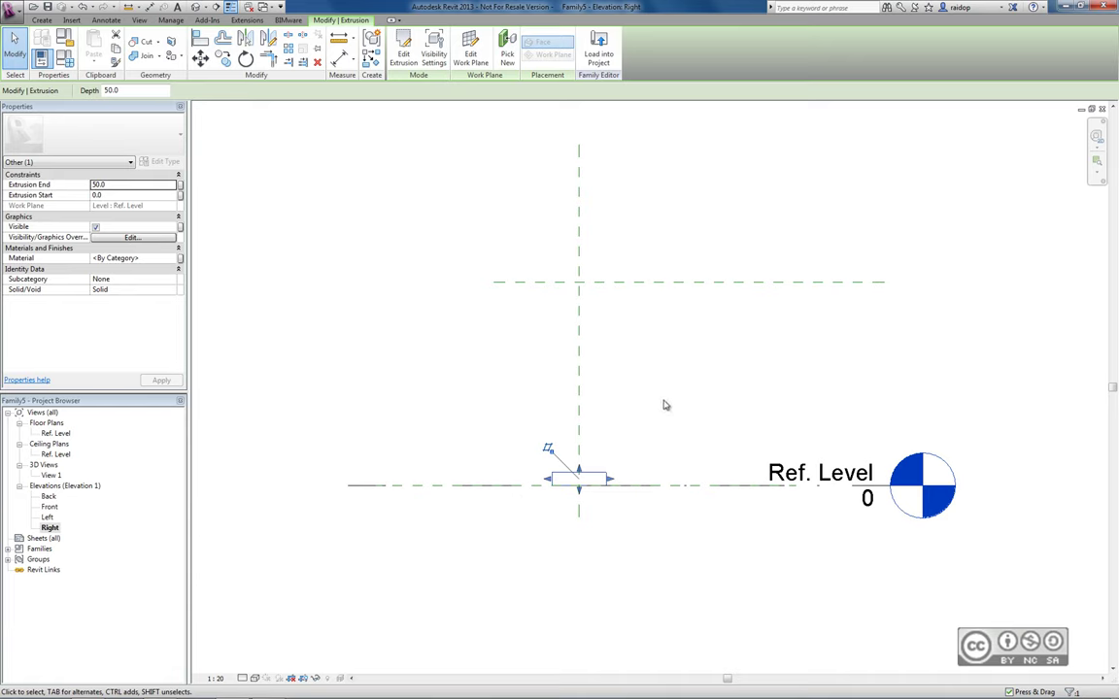
Step: Move the extrusion's work plane onto the Valgusti tasapind reference plane
left_click(472, 49)
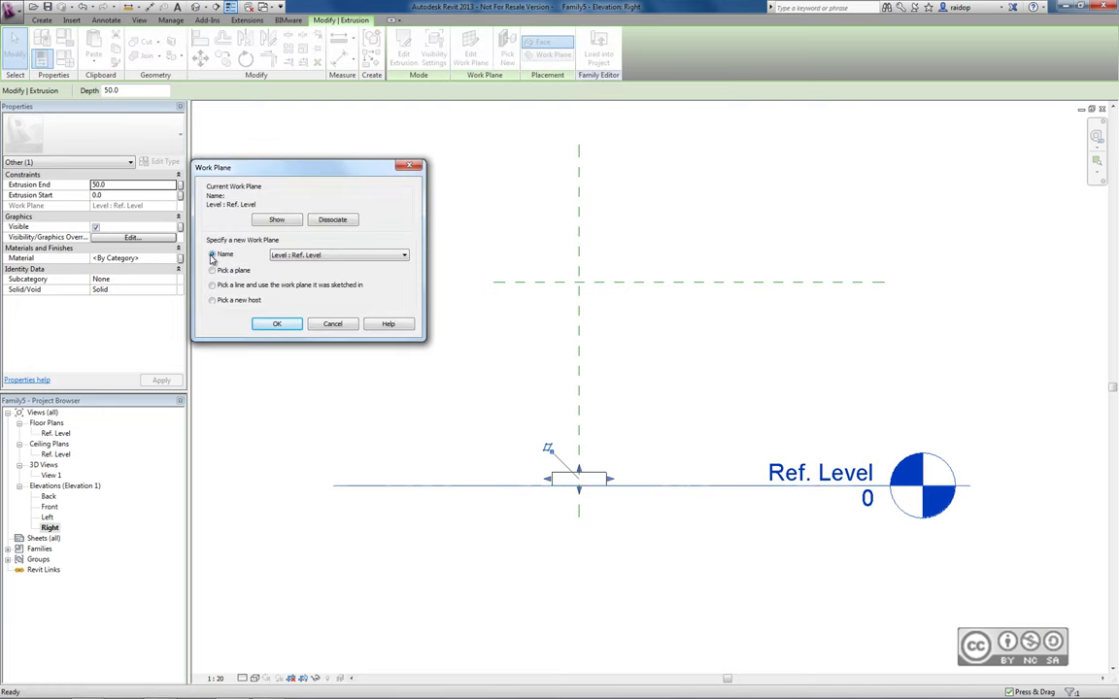
left_click(303, 256)
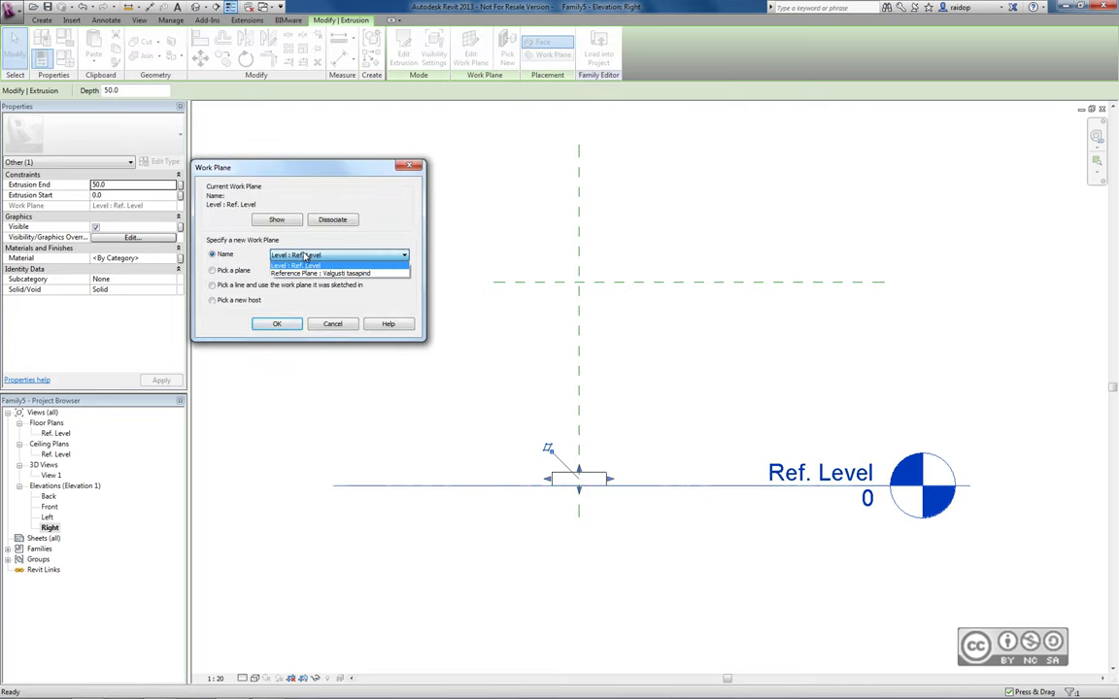
left_click(353, 273)
left_click(280, 323)
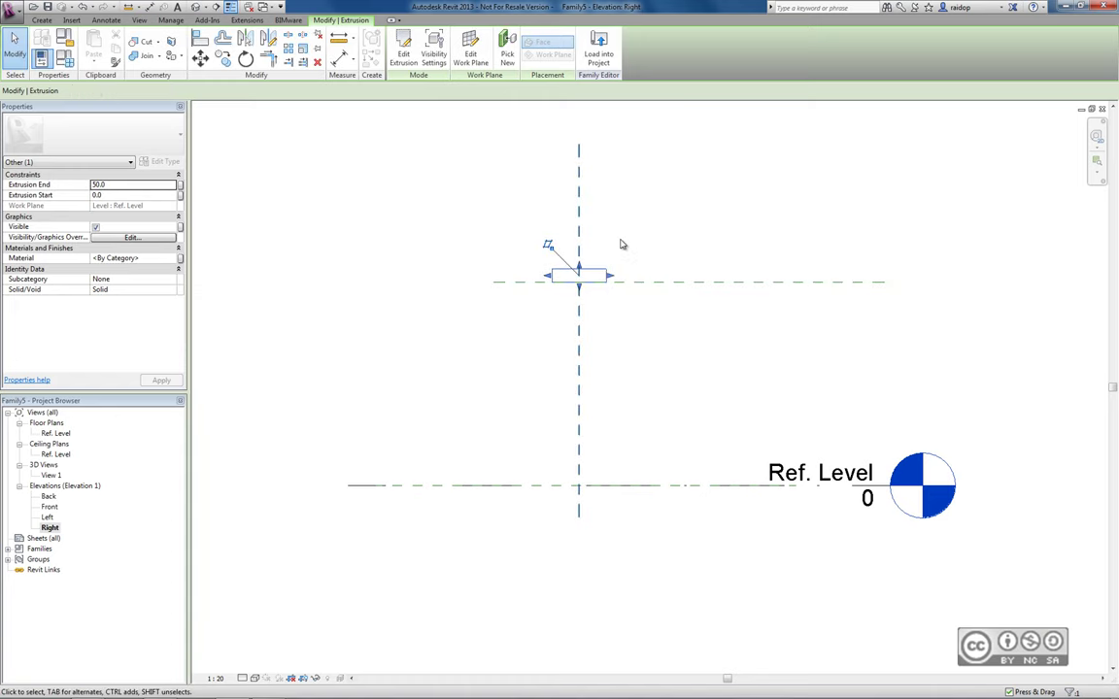
left_click(465, 183)
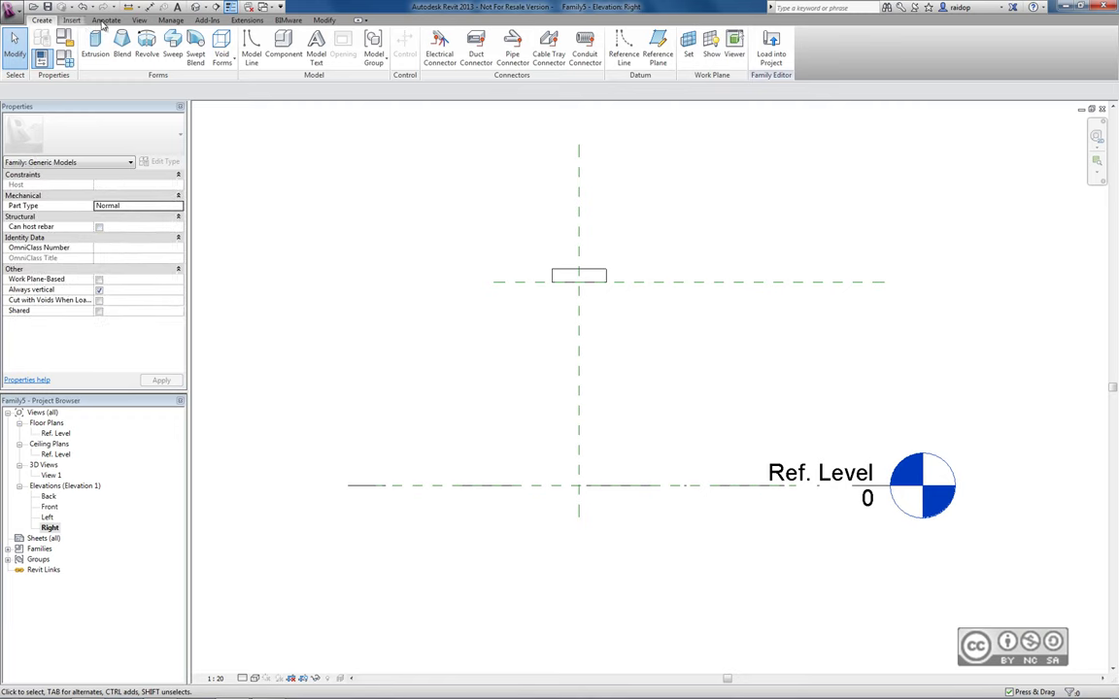
left_click(105, 20)
Step: Add an aligned dimension (751) from the reference plane to Ref. Level
left_click(43, 46)
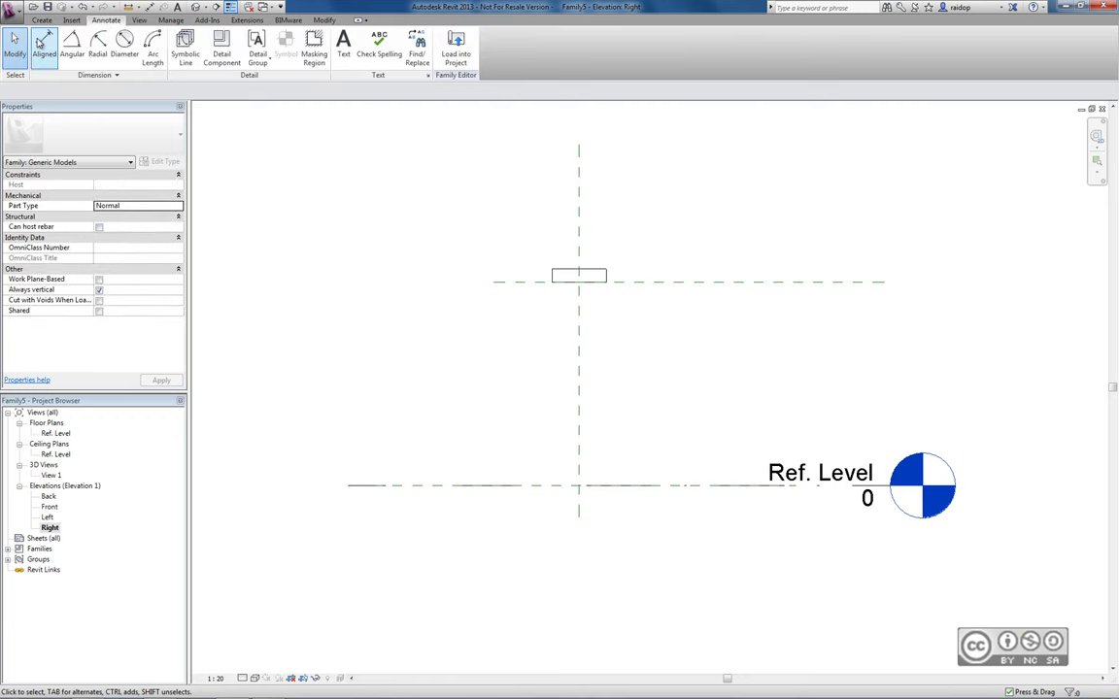
left_click(505, 282)
left_click(507, 486)
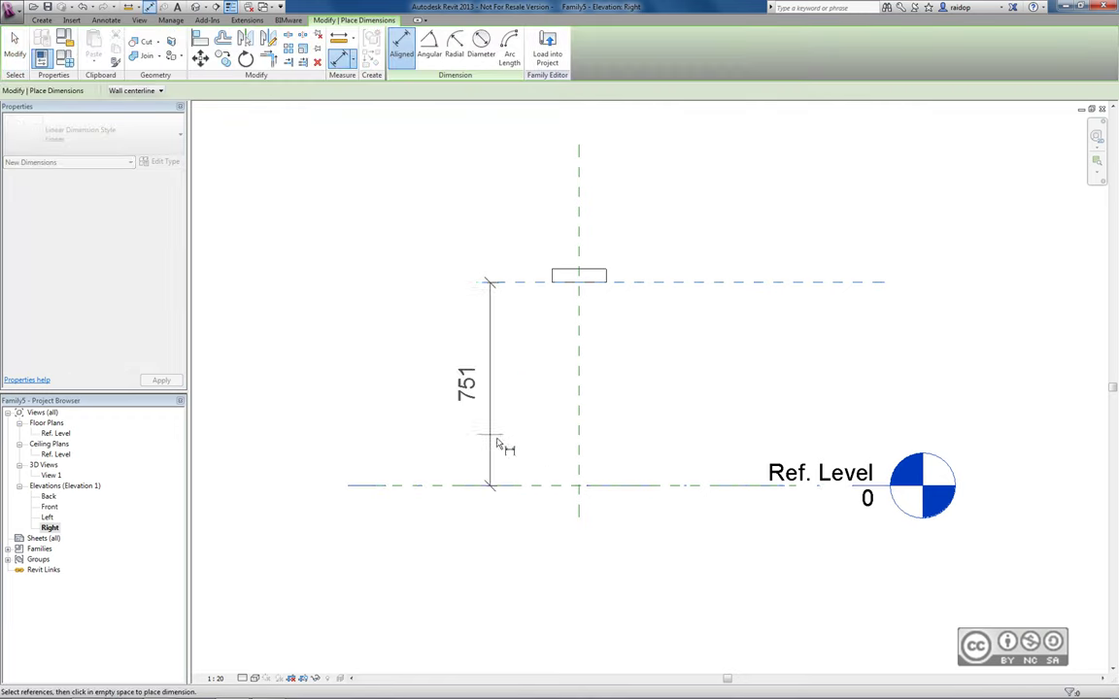
left_click(496, 444)
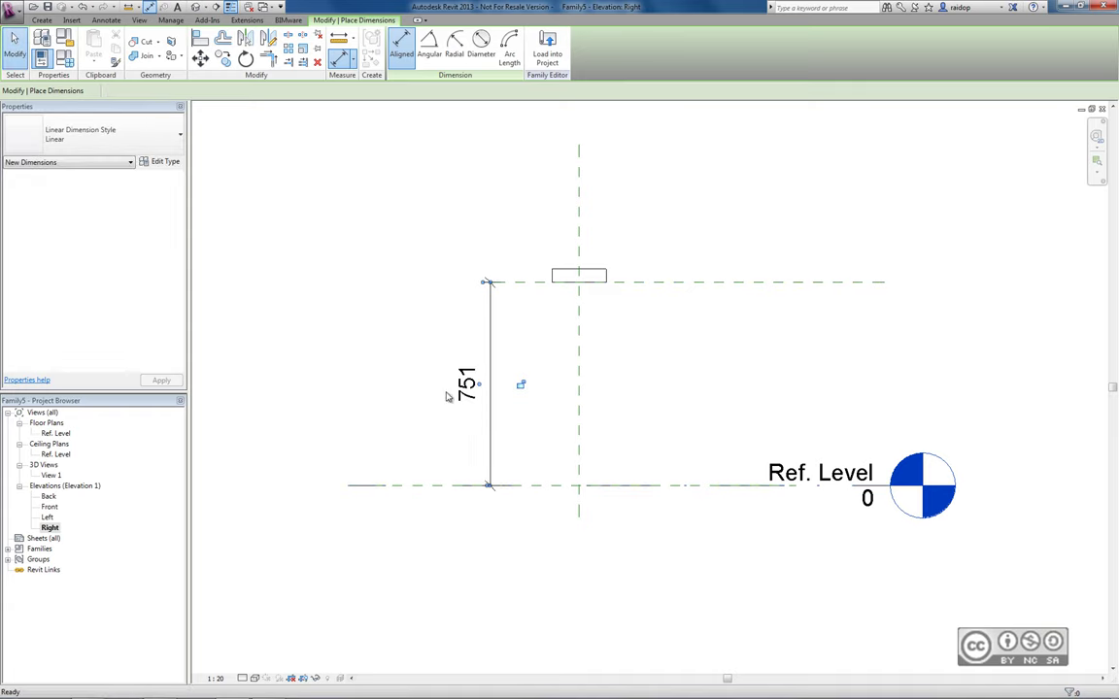
key("Escape")
Step: Label the dimension with a new instance parameter named Valgusti kõrgus
left_click(437, 356)
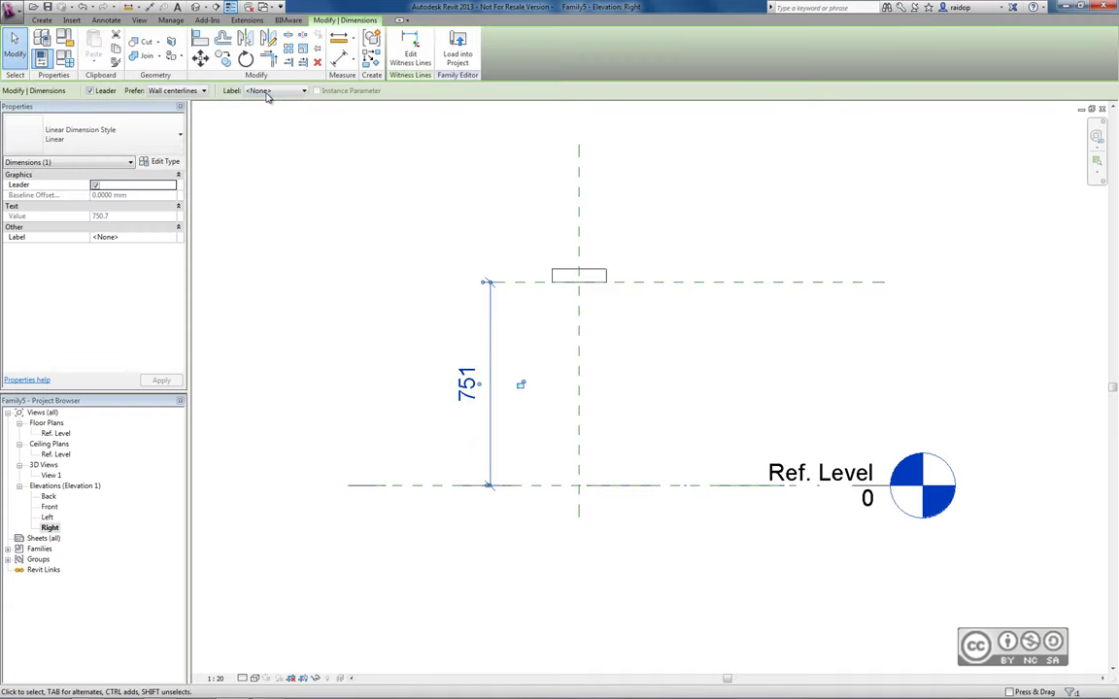
left_click(254, 90)
left_click(255, 110)
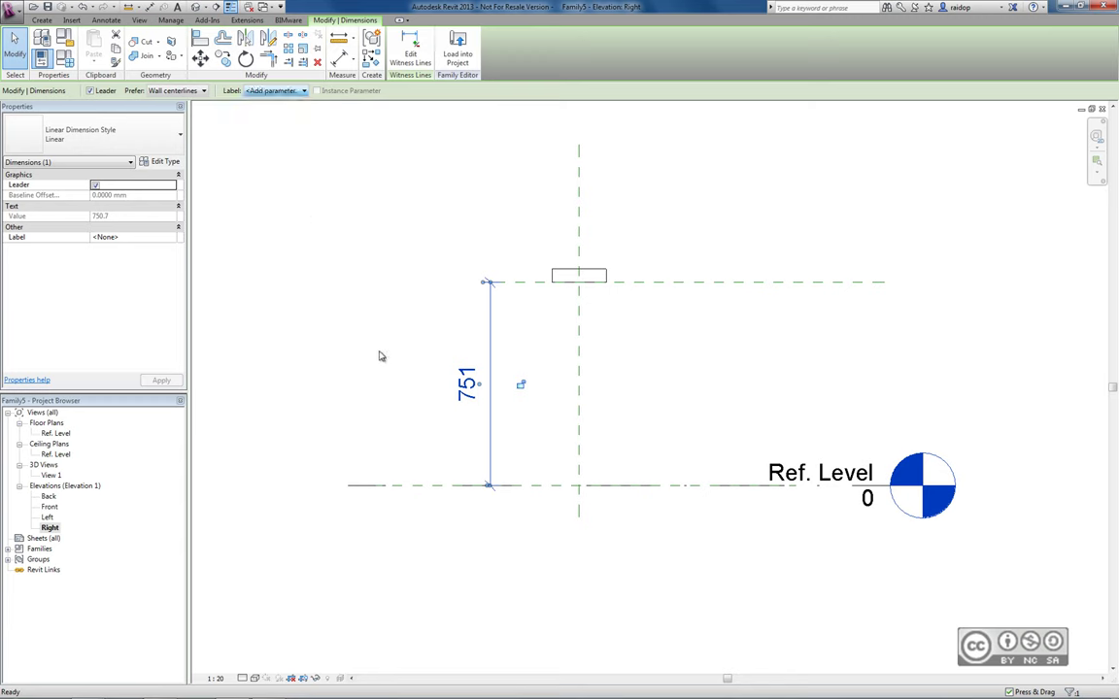
type("Va")
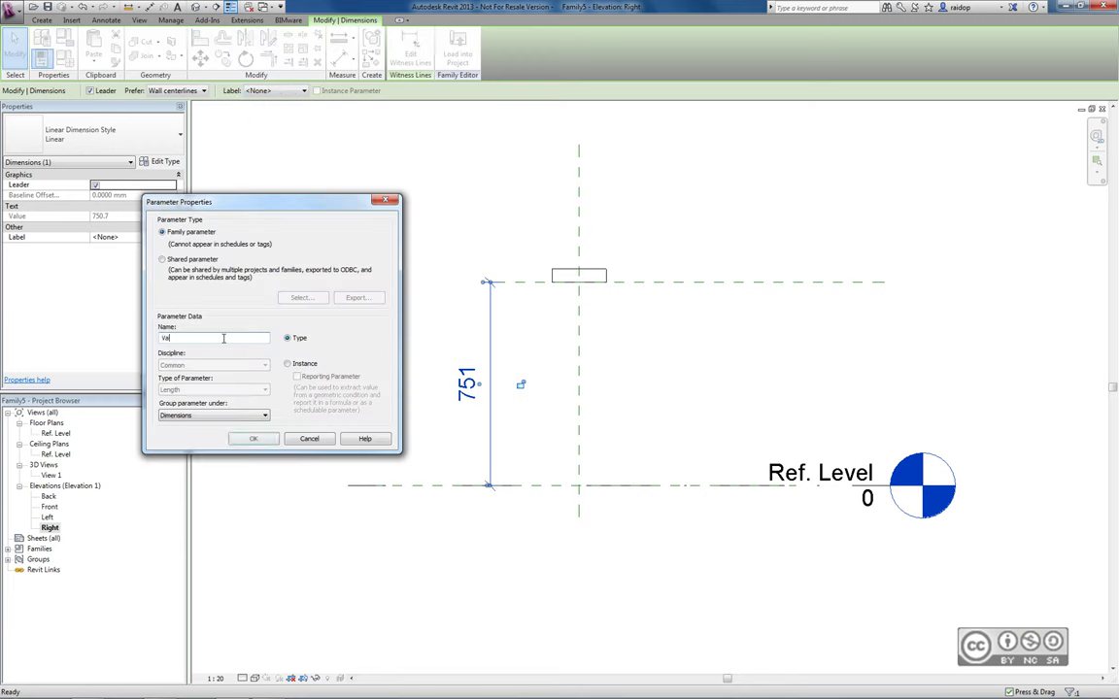
type("lgusti kõrgus")
left_click(287, 363)
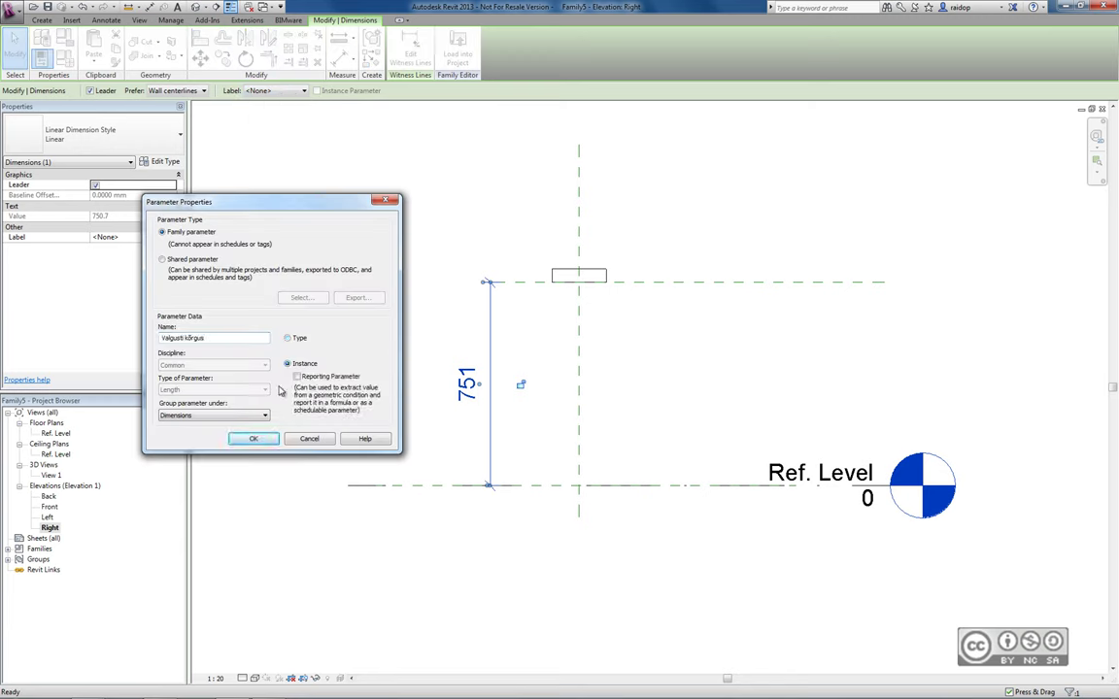
left_click(254, 440)
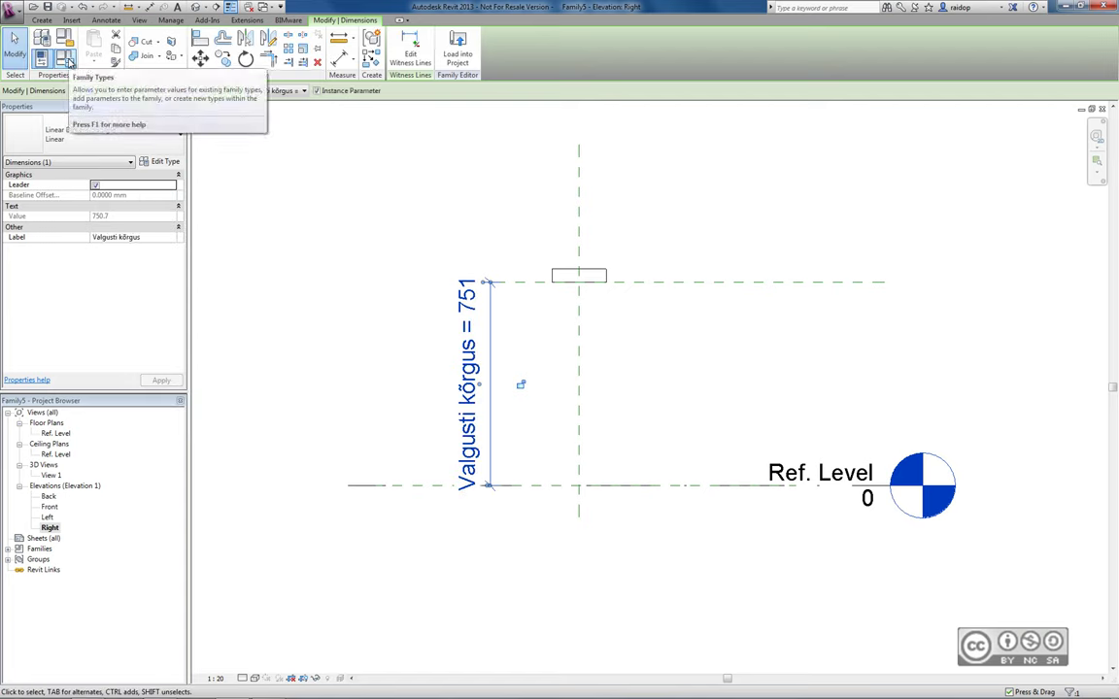
Step: Set Valgusti kõrgus to 2000 in Family Types
left_click(68, 61)
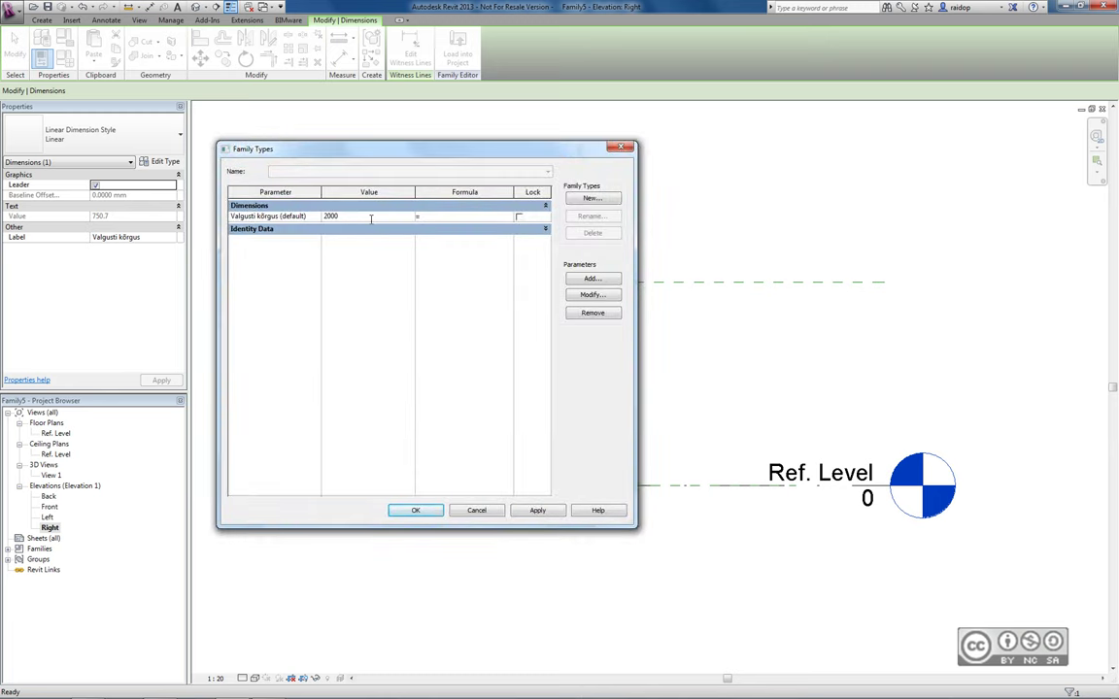
left_click(541, 510)
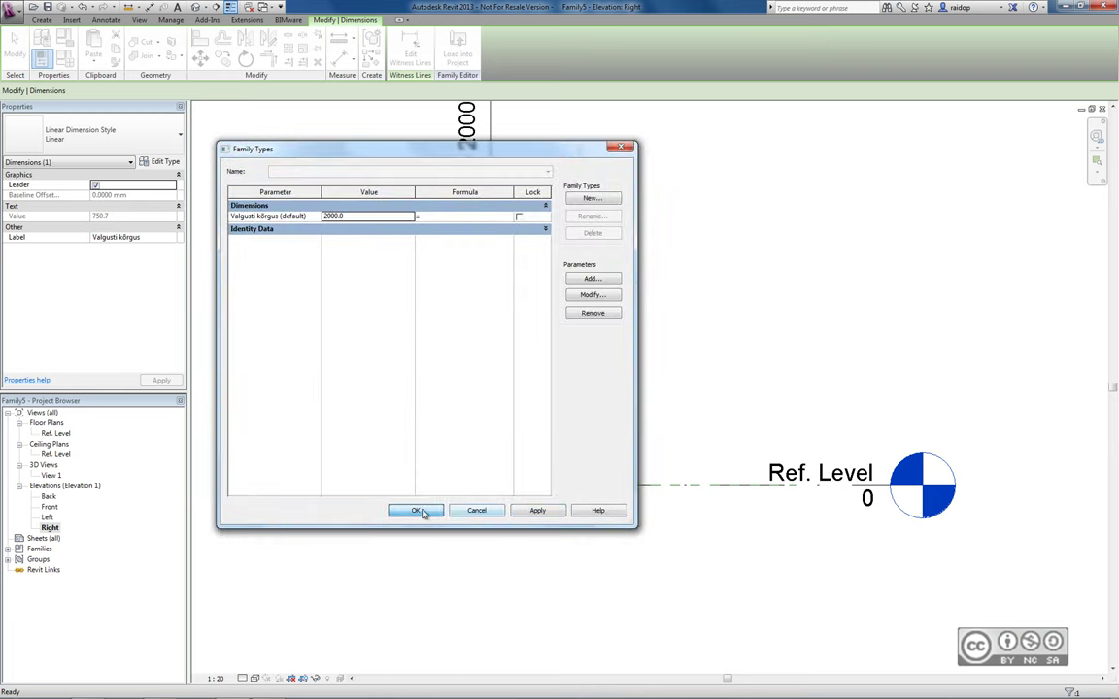
left_click(421, 513)
scroll(629, 416, "down", 2)
Step: Save the family as Valgusti_Umar.rfa
left_click(636, 398)
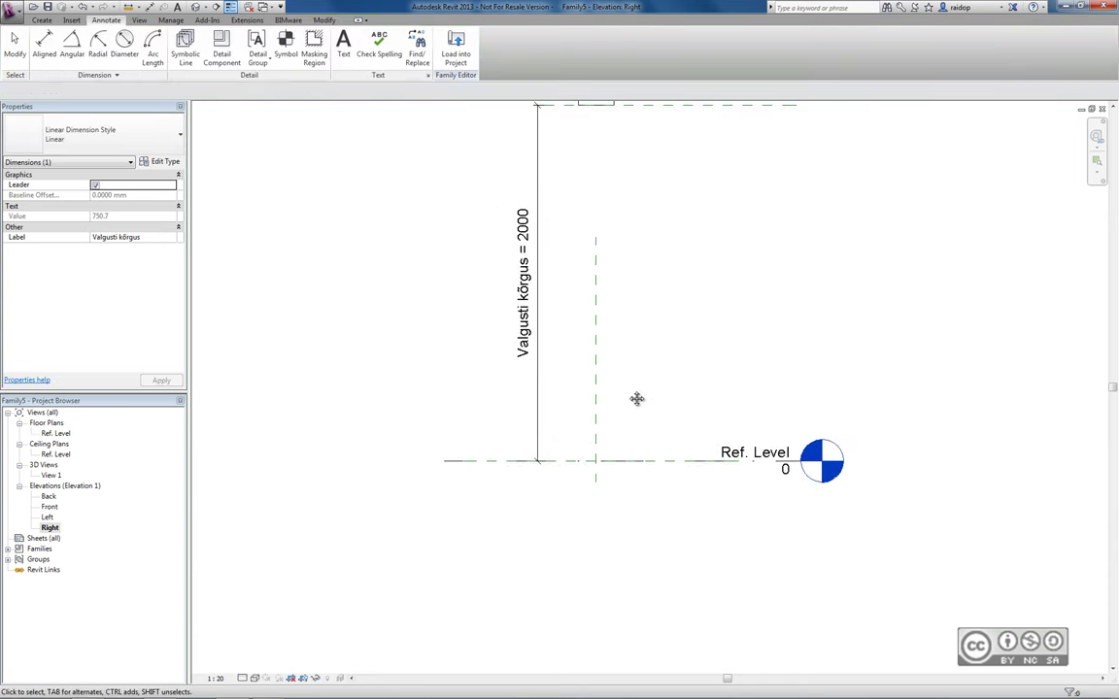
middle_click_drag(636, 398, 514, 507)
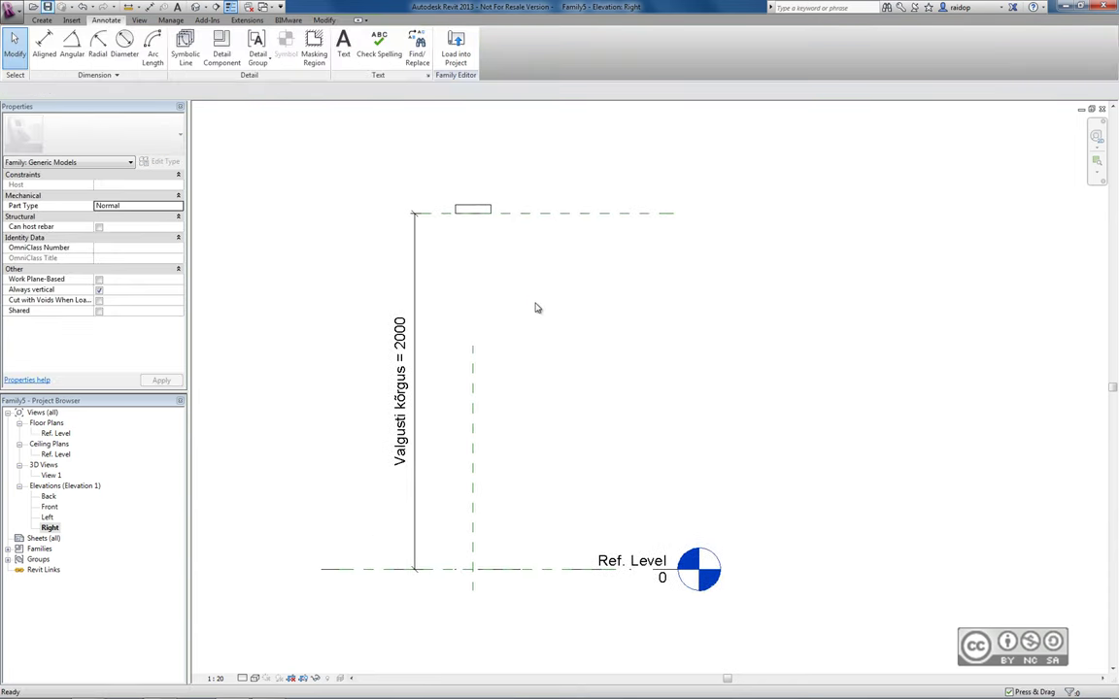
key("ctrl+s")
type("Valgusti")
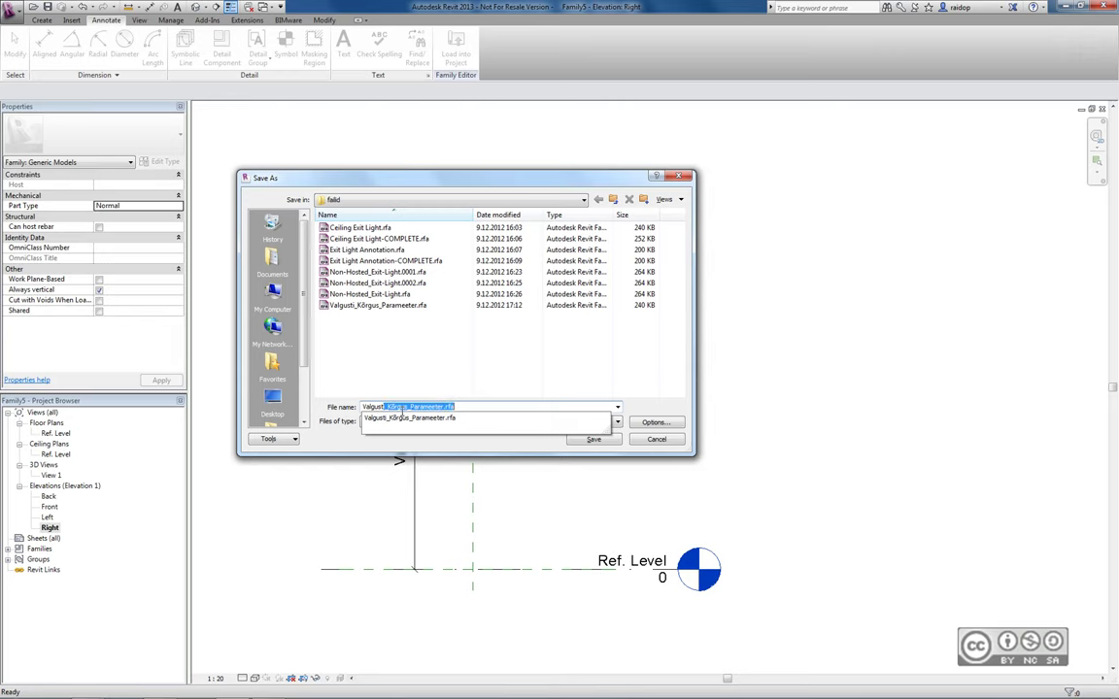
type("Umar")
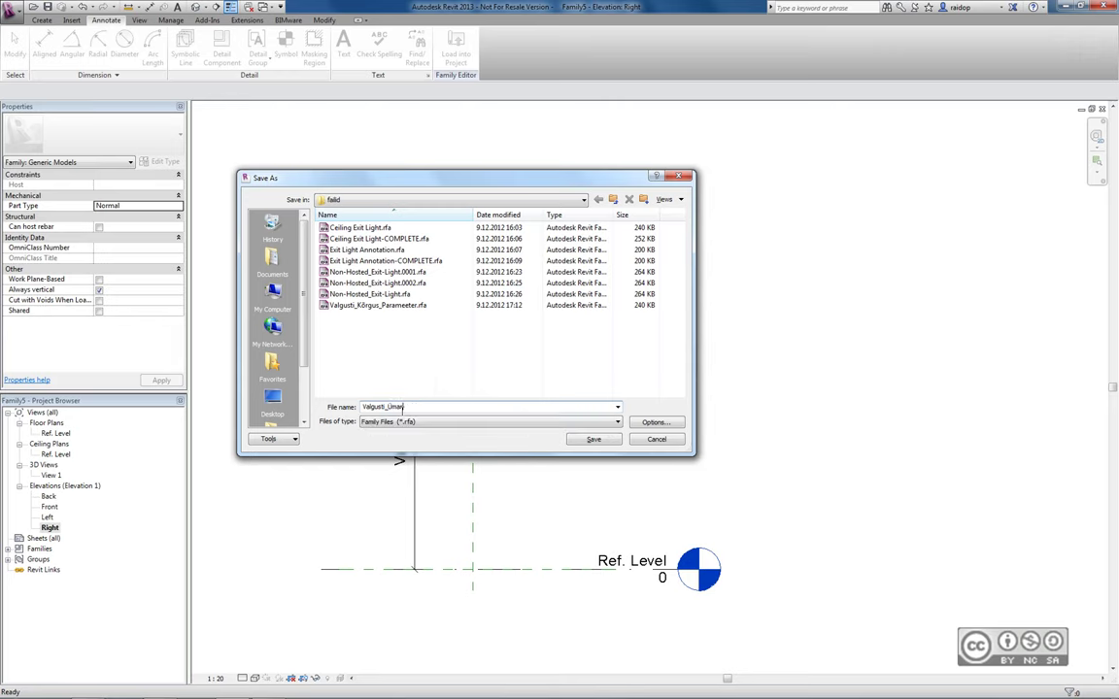
left_click(593, 440)
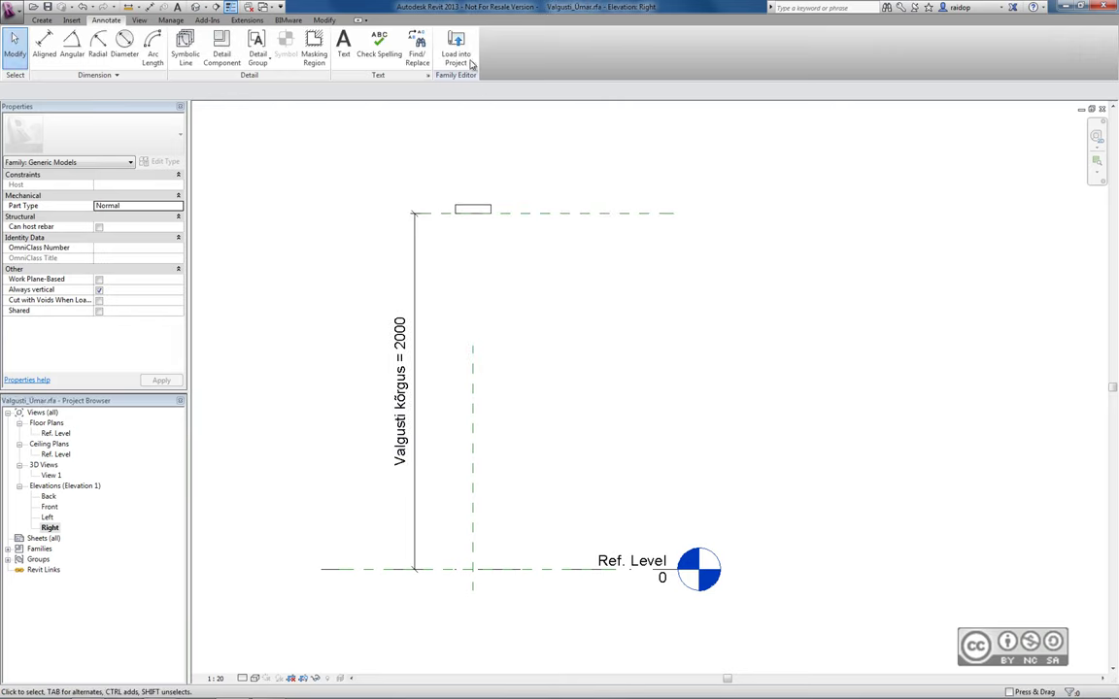
Step: Load the family into Project2 and place one fixture in the 1 - Lighting plan
left_click(456, 46)
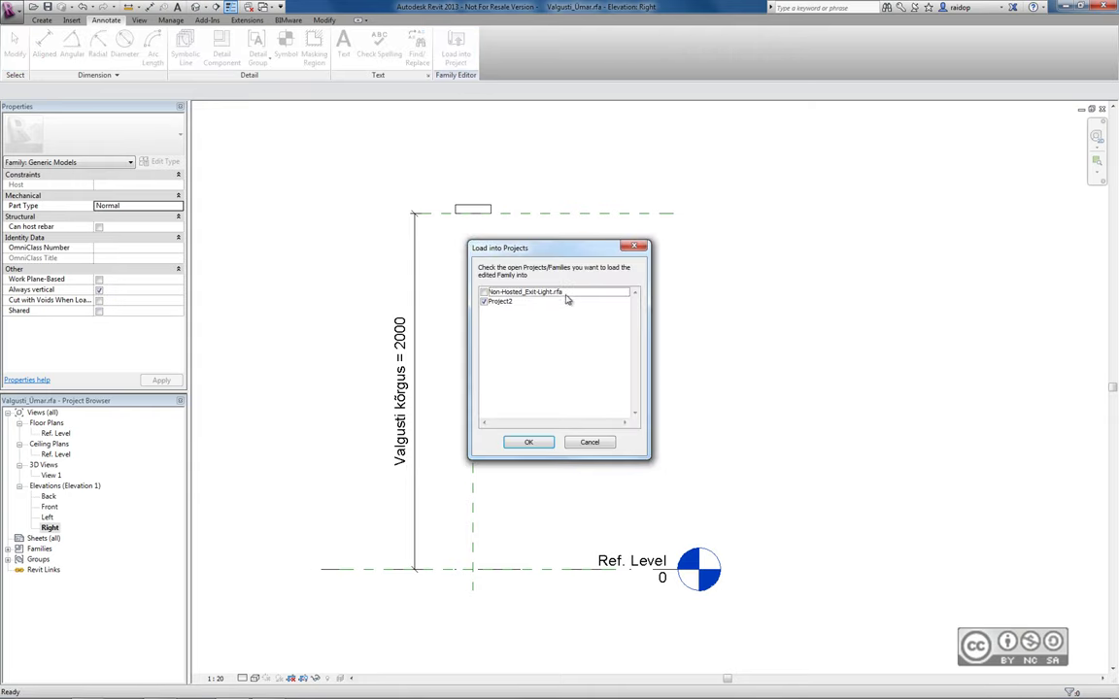
left_click(487, 301)
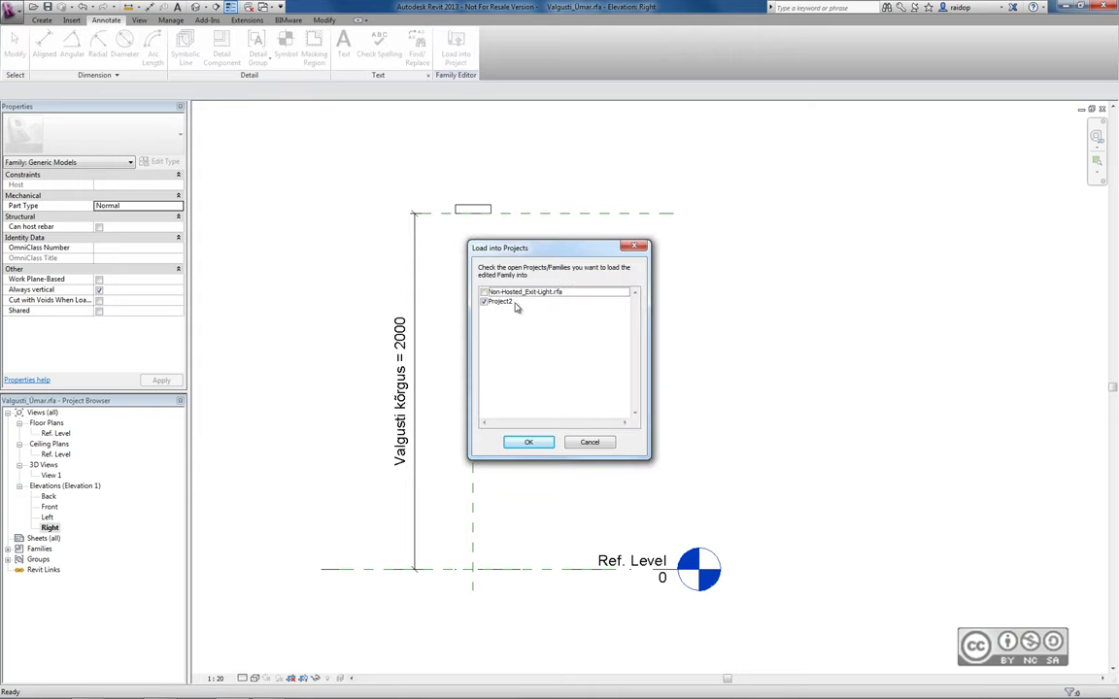
left_click(528, 442)
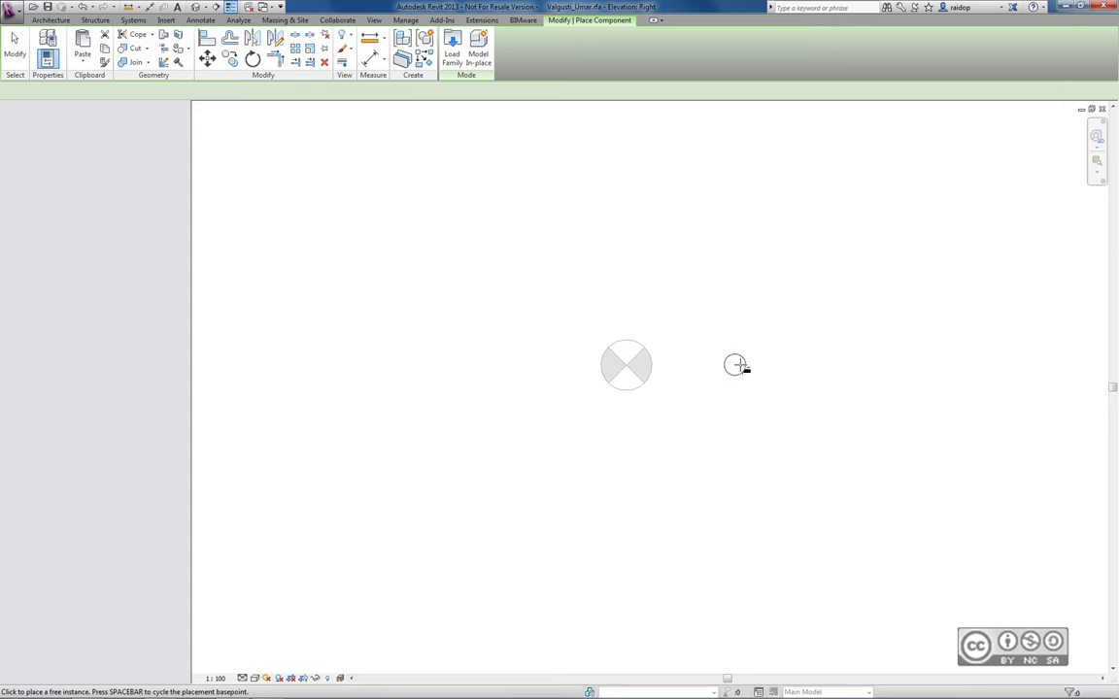
left_click(825, 361)
key("Escape")
key("Escape")
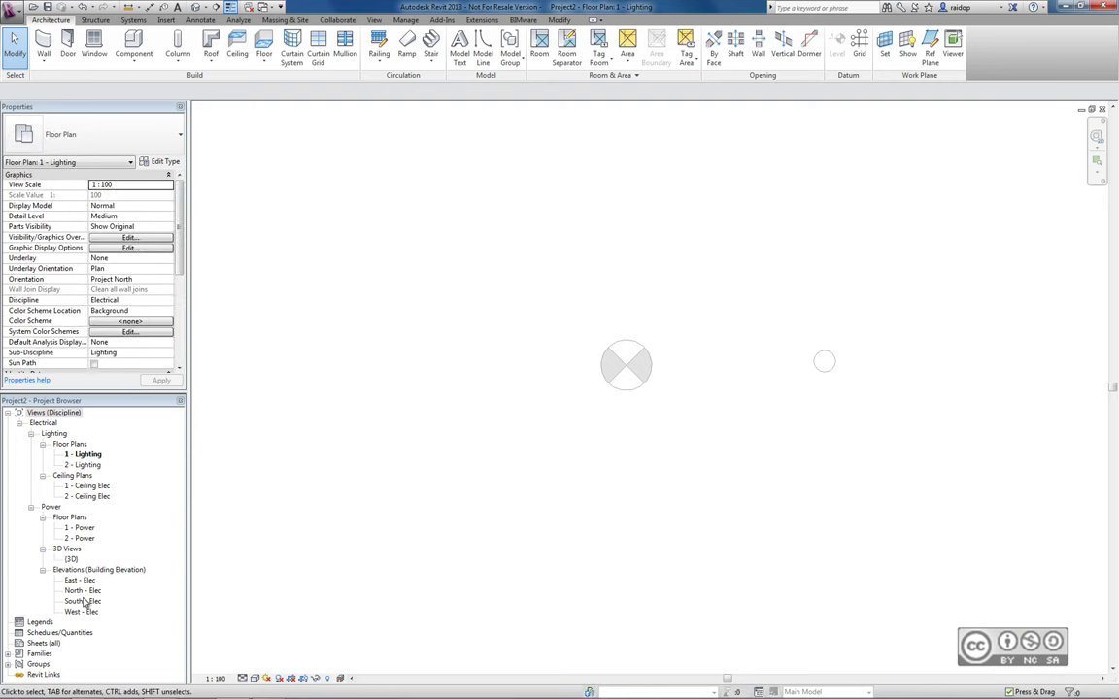
Step: Open the South - Elec elevation and zoom in on the placed fixtures
double_click(83, 601)
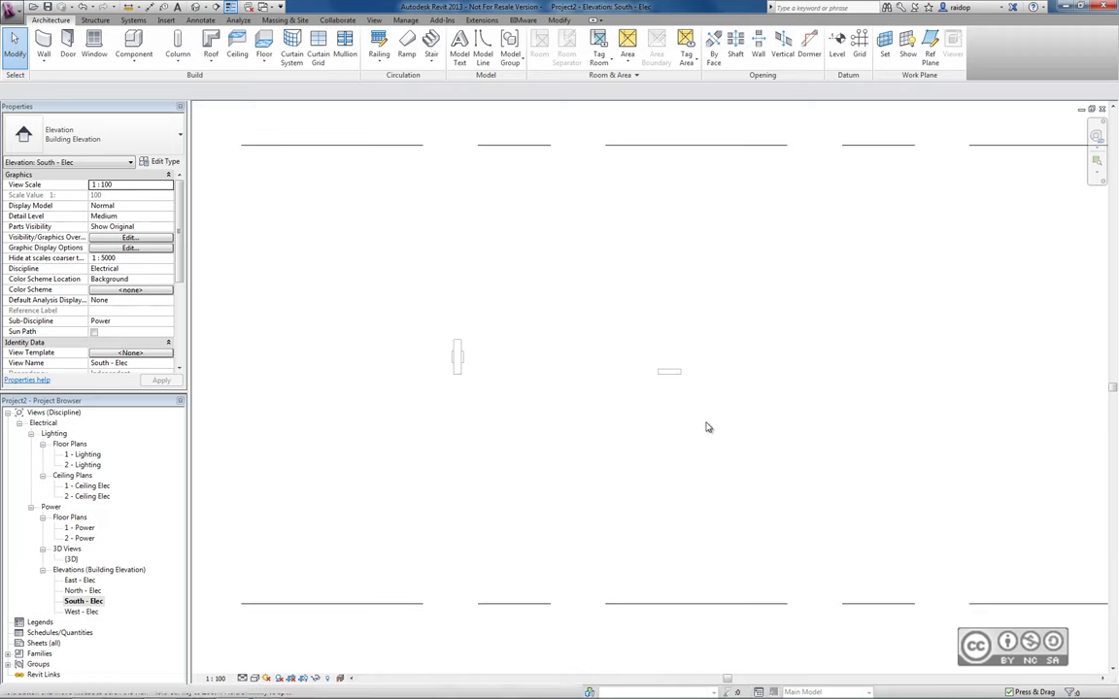
scroll(442, 397, "down", 3)
scroll(469, 395, "down", 1)
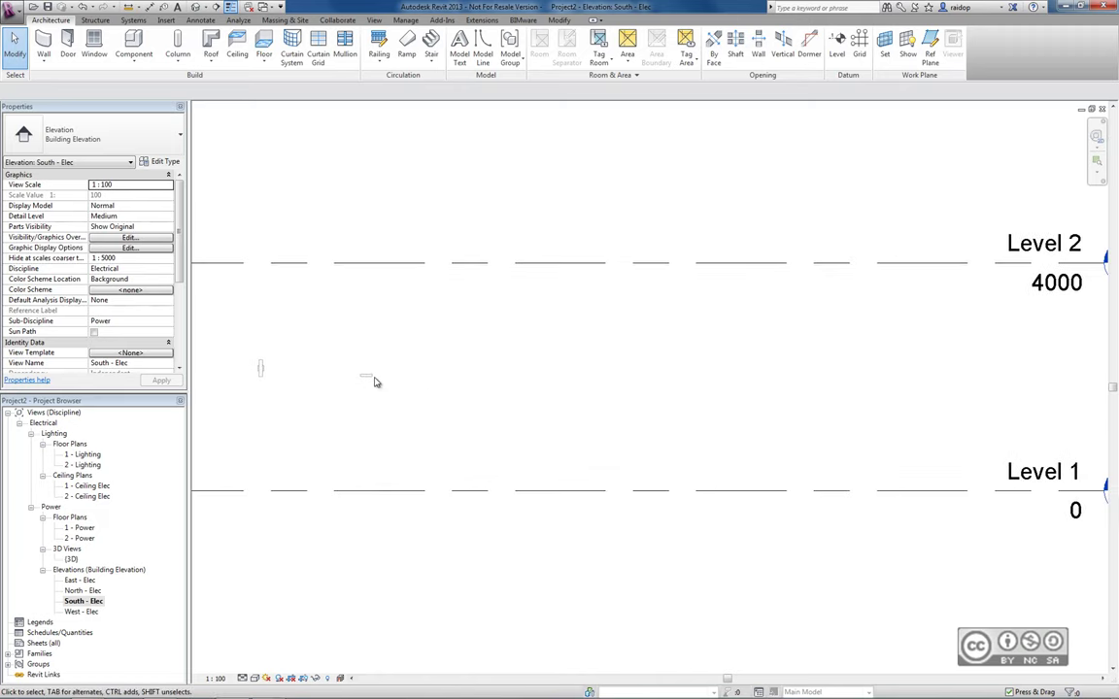
left_click(1016, 488)
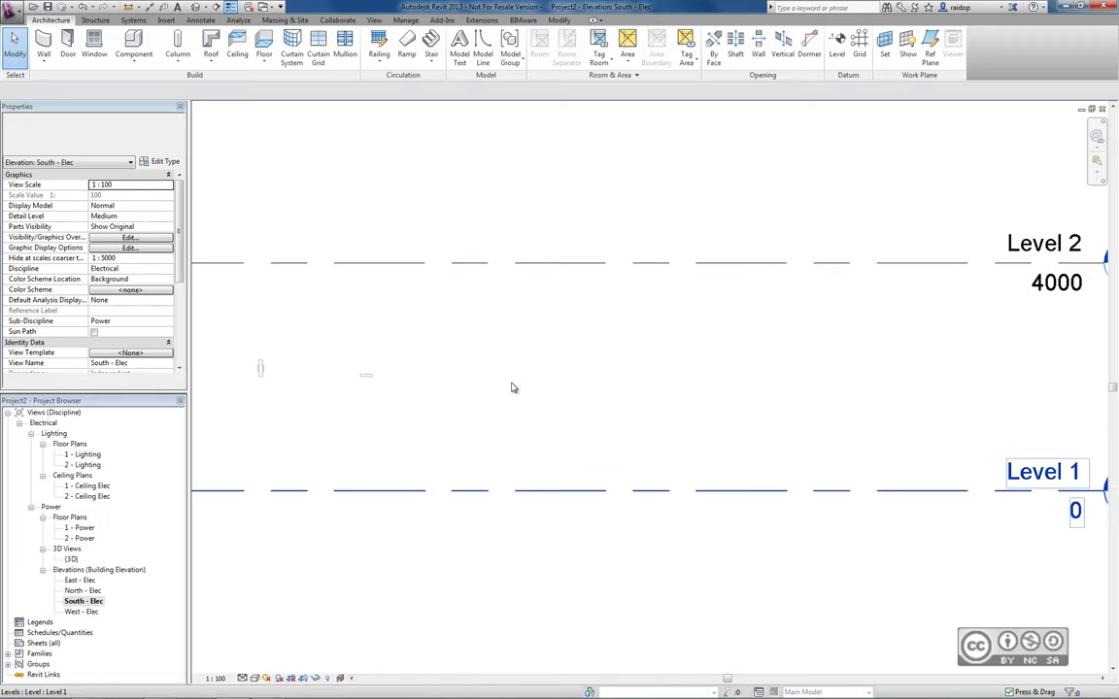
left_click(369, 381)
middle_click_drag(557, 396, 633, 376)
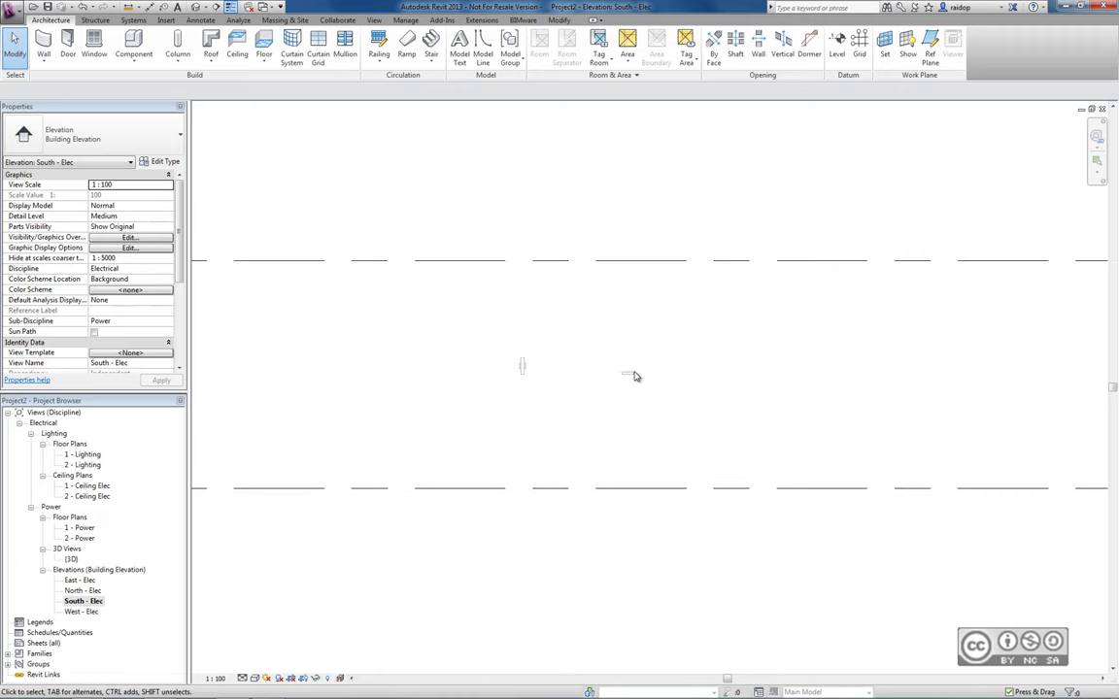
scroll(633, 376, "up", 2)
scroll(629, 378, "up", 1)
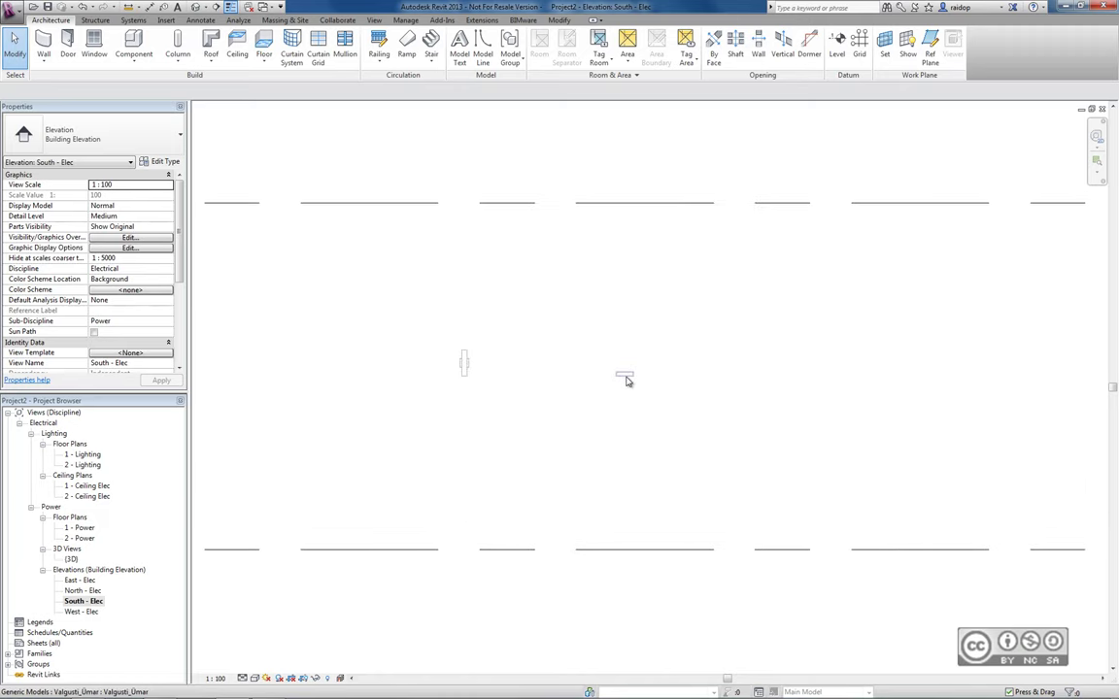
scroll(624, 379, "up", 2)
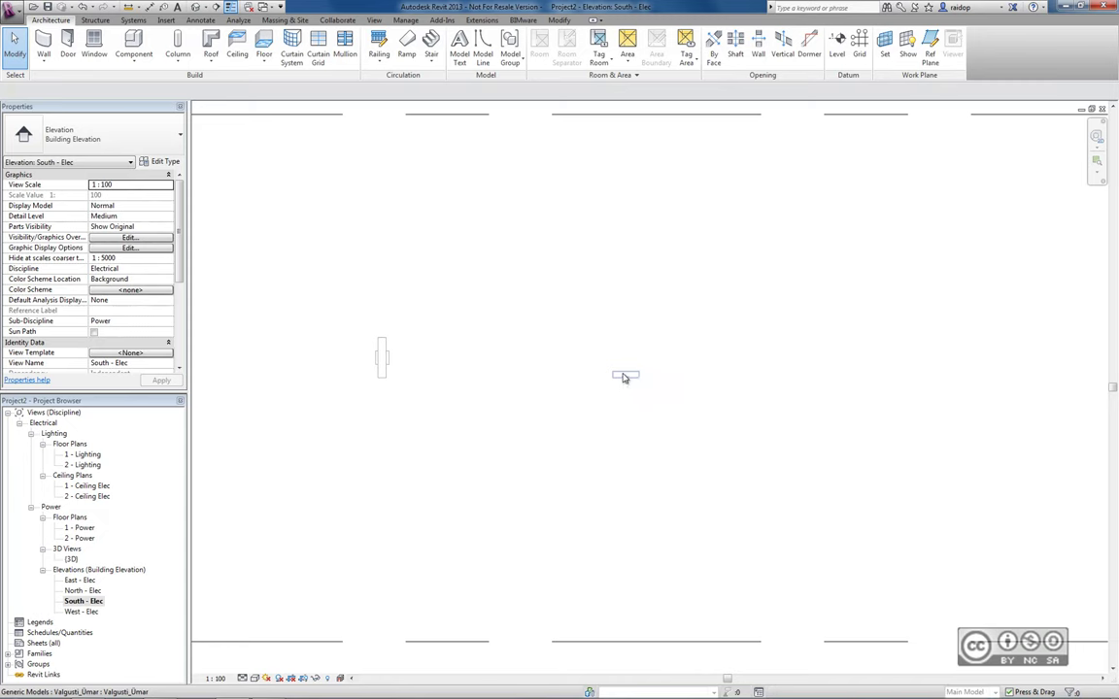
Step: Change the placed fixture's Valgusti kõrgus from 2000.0 to 2500
left_click(625, 376)
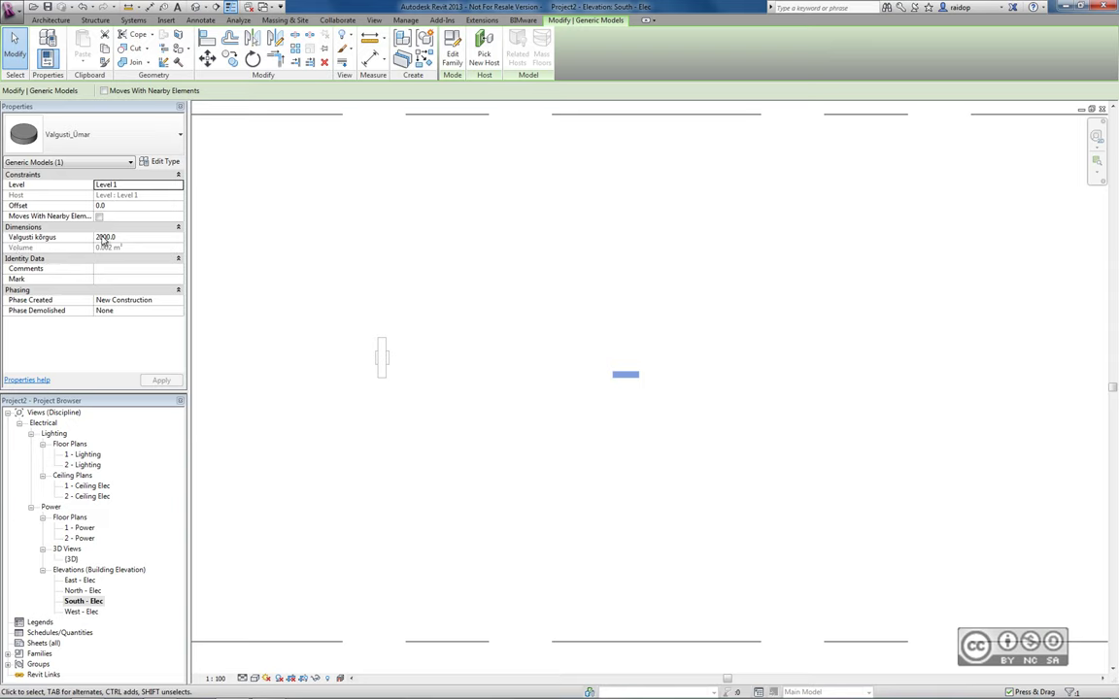
left_click(133, 236)
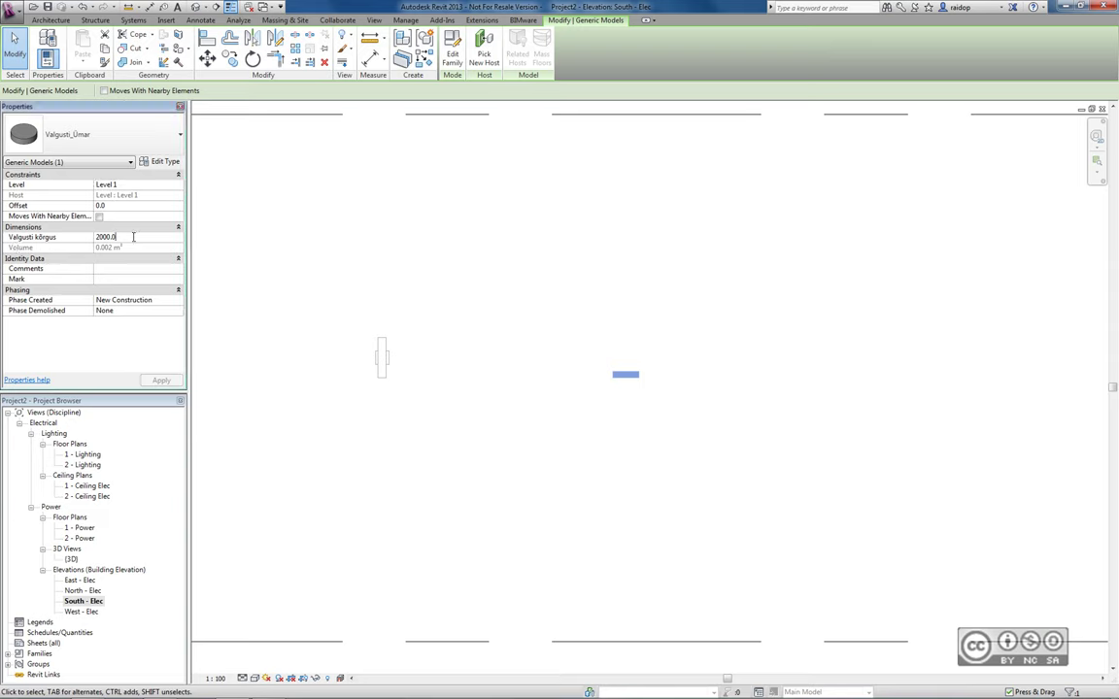
left_click_drag(133, 236, 85, 237)
type("25")
type("00")
left_click(160, 379)
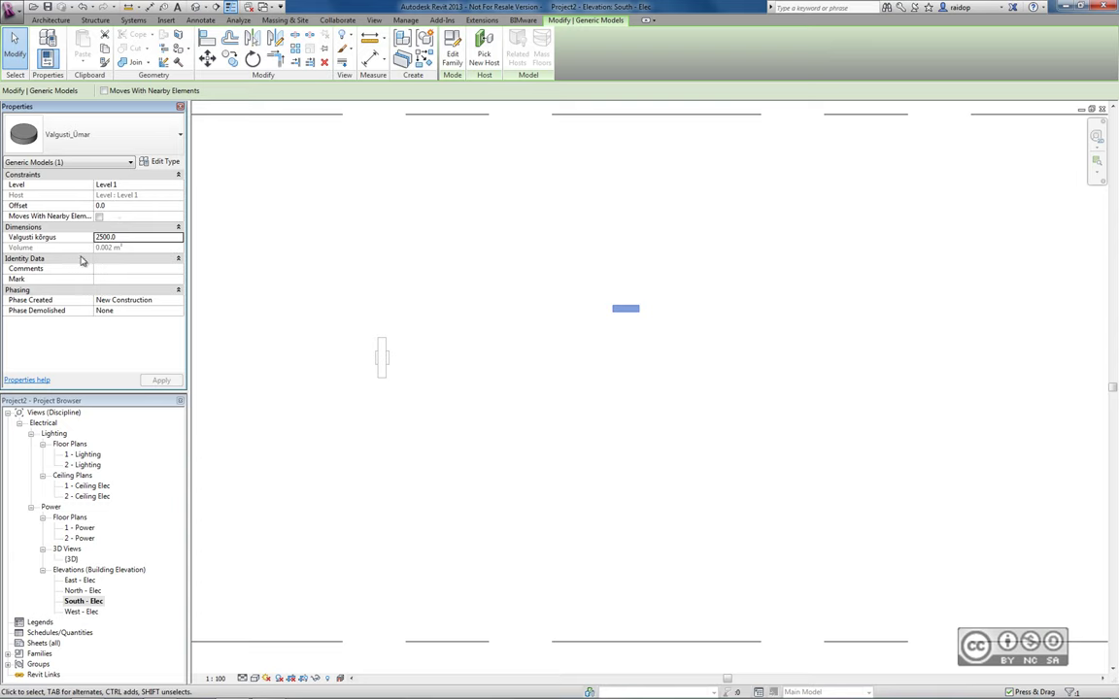
Step: Edit and apply the fixture's Offset (-250), then select the Non-Hosted_Exit-Light to compare
left_click(132, 204)
type("-250")
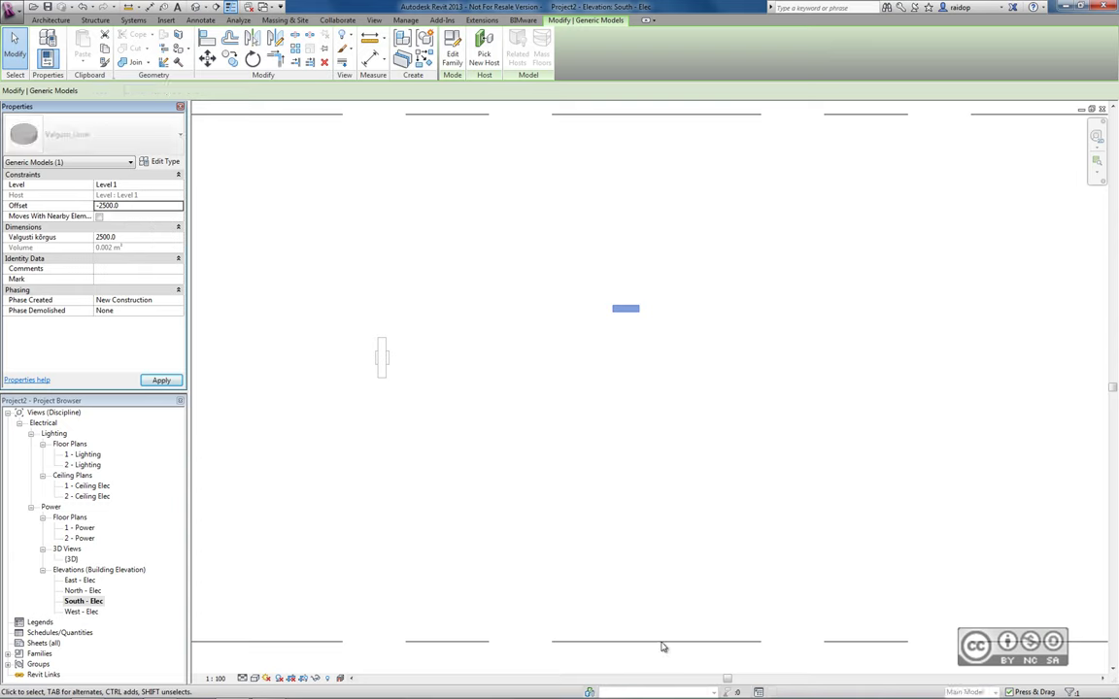
left_click(161, 380)
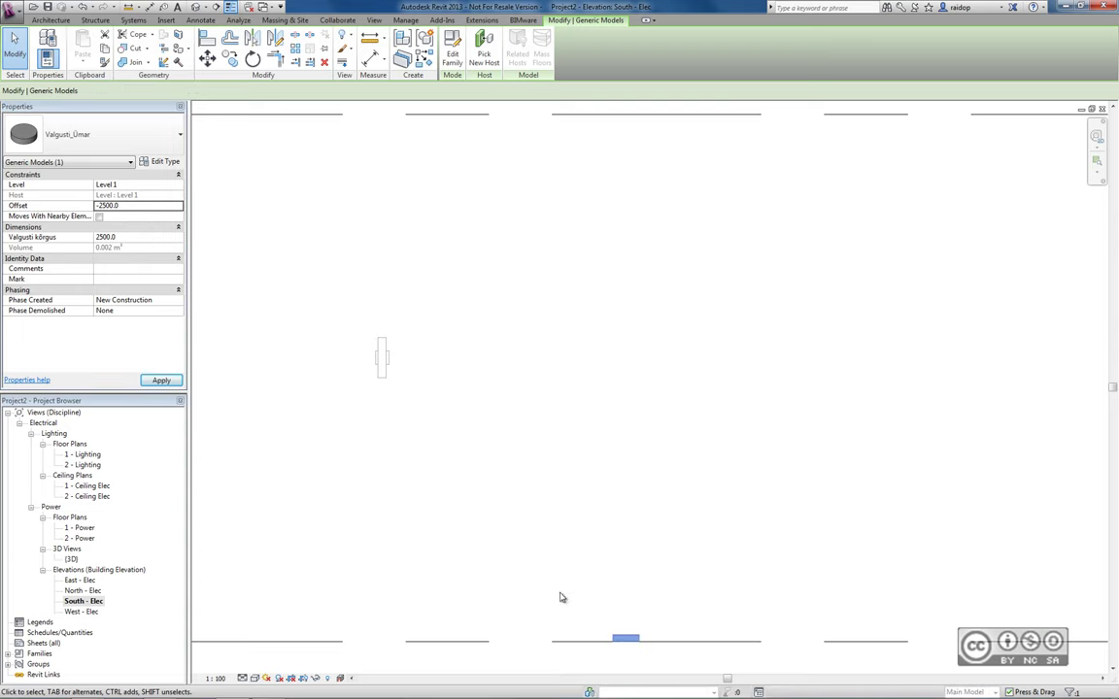
left_click(136, 205)
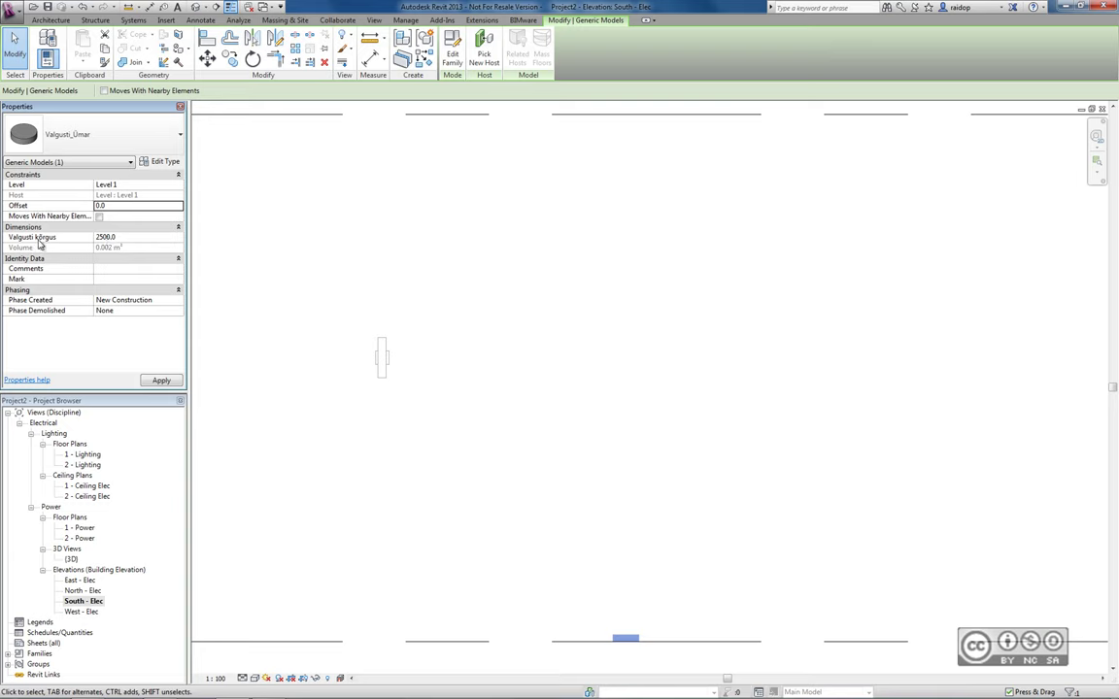
left_click(161, 379)
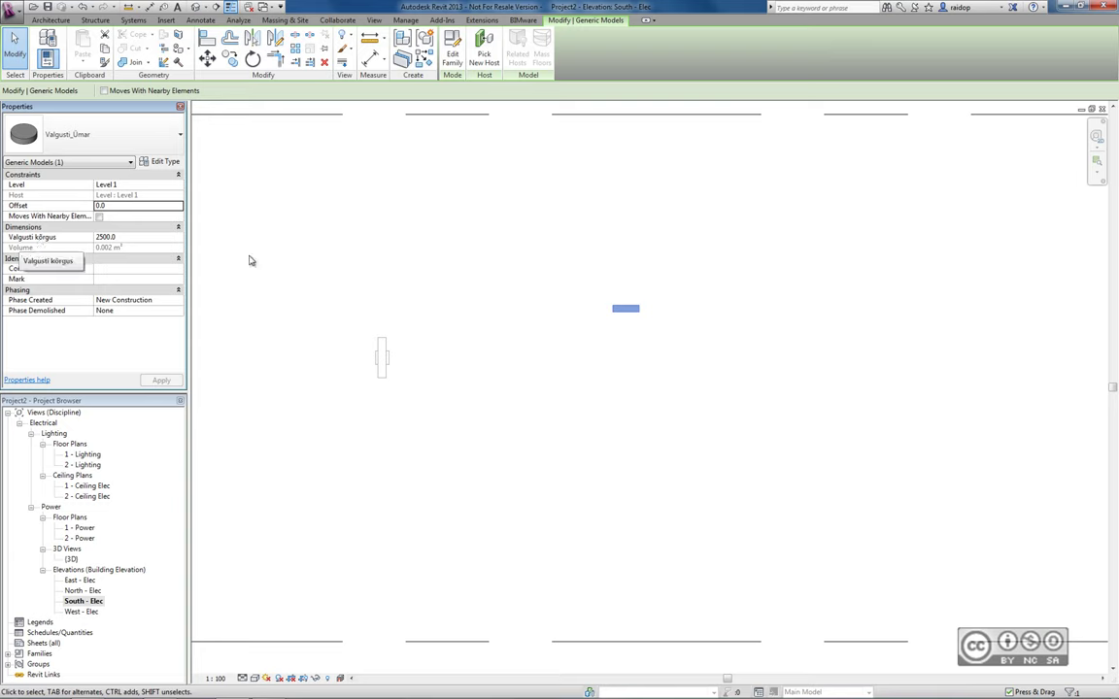
left_click(516, 384)
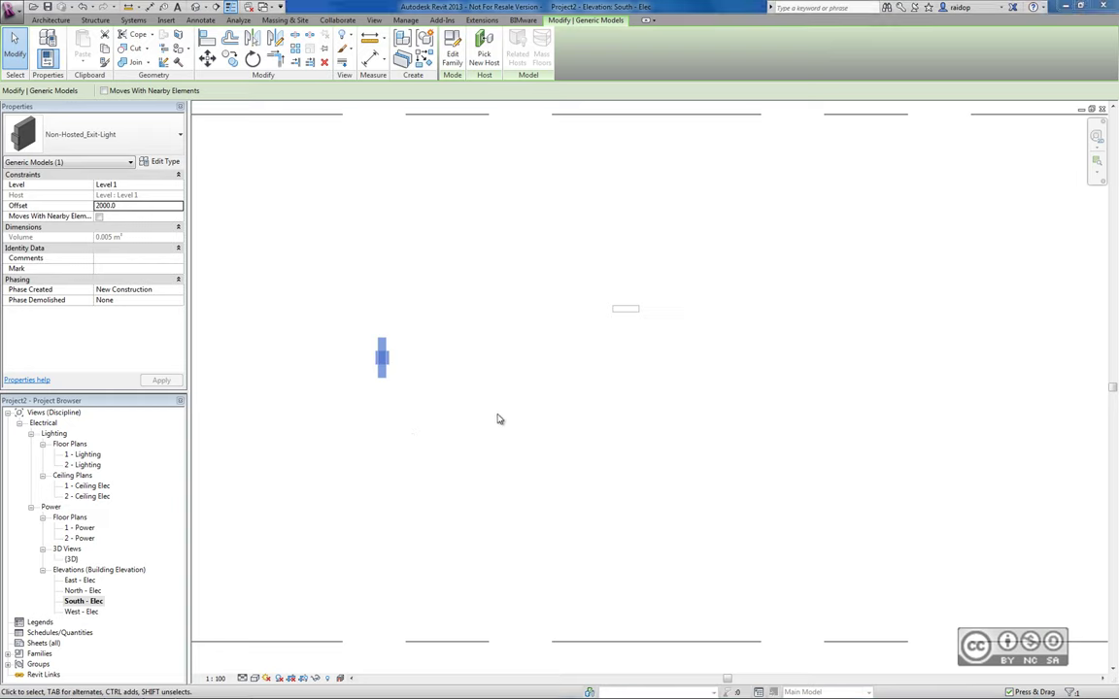
Step: Switch to the Valgusti_Ümar family and change its category to Lighting Fixtures
left_click(266, 8)
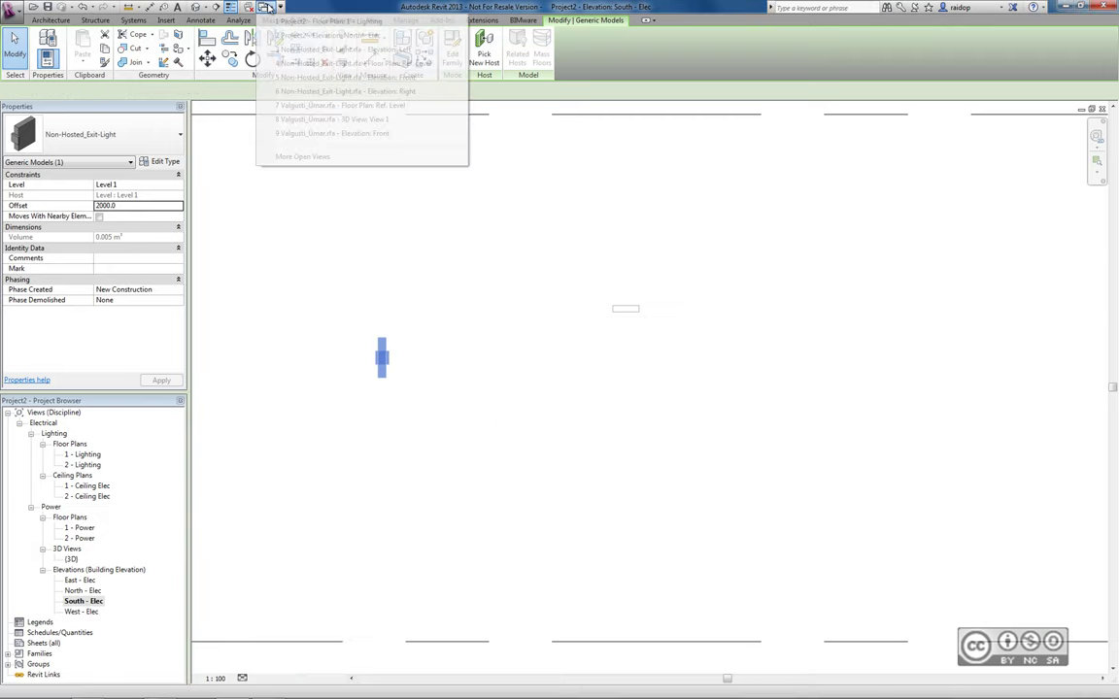
left_click(335, 105)
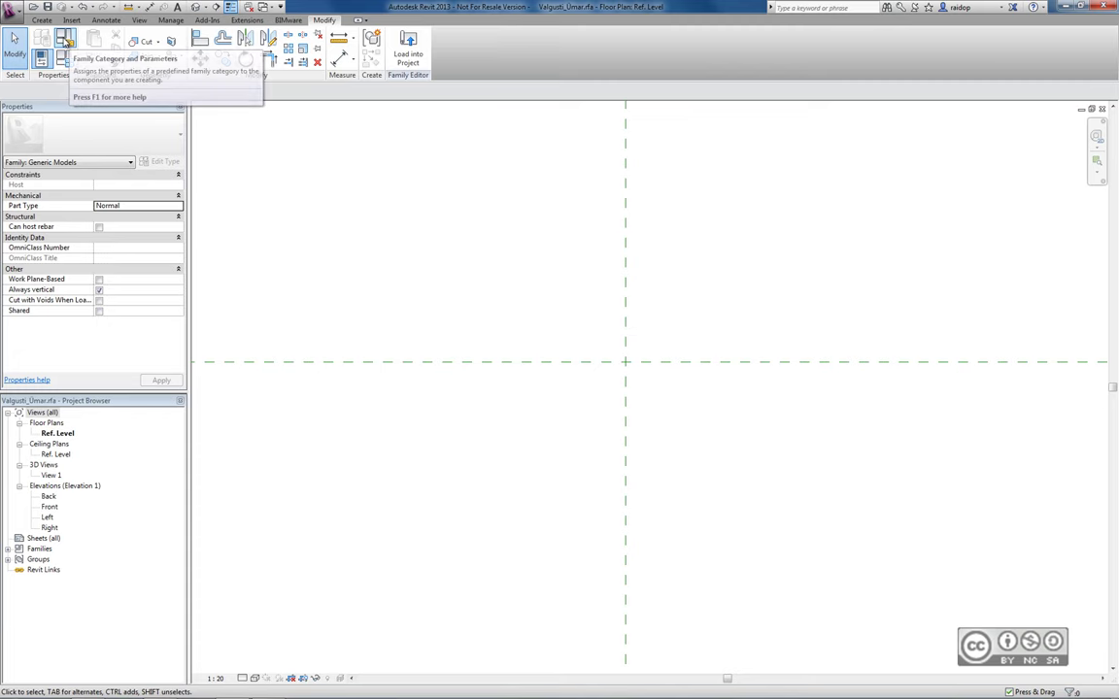
left_click(64, 40)
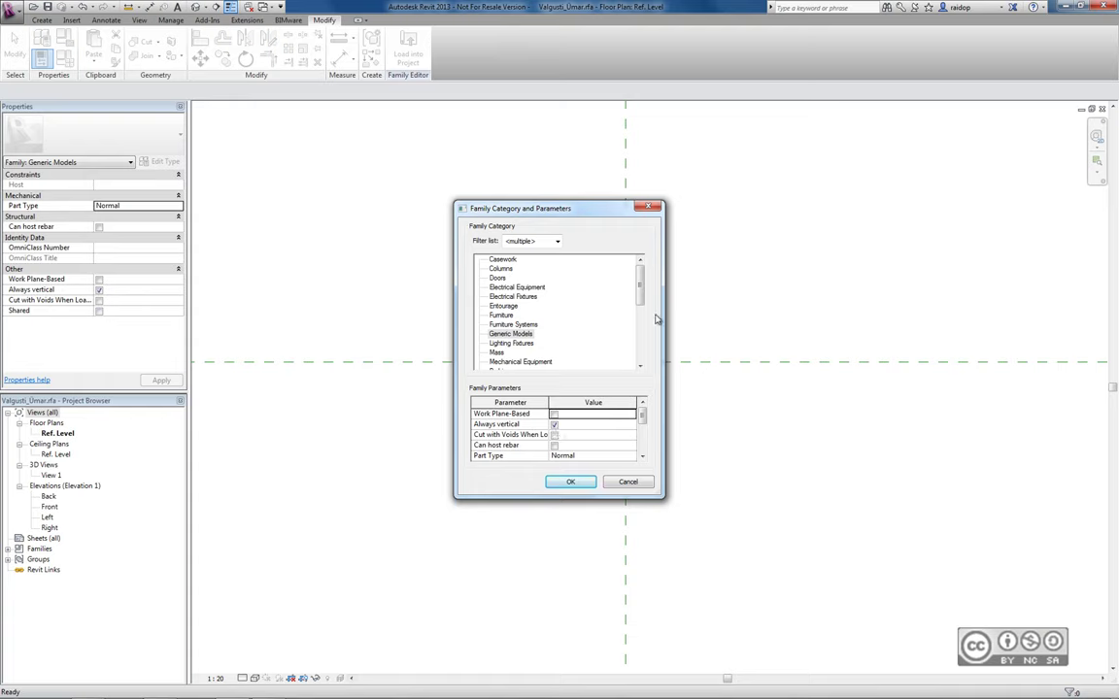
scroll(641, 299, "down", 1)
scroll(641, 297, "down", 1)
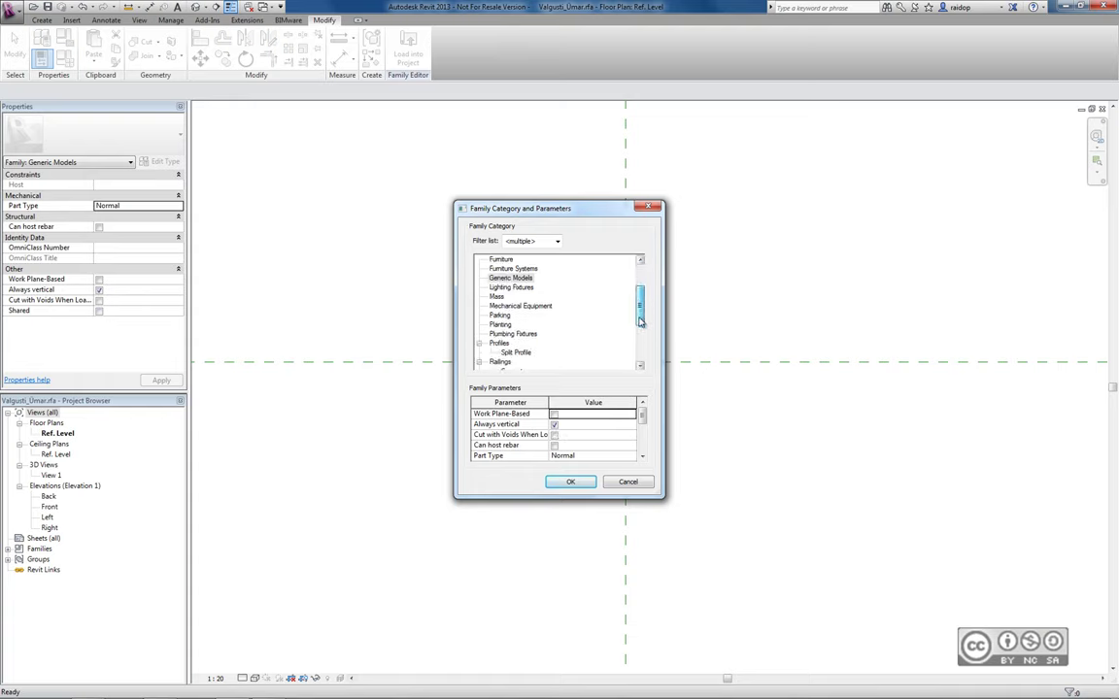
scroll(642, 293, "up", 2)
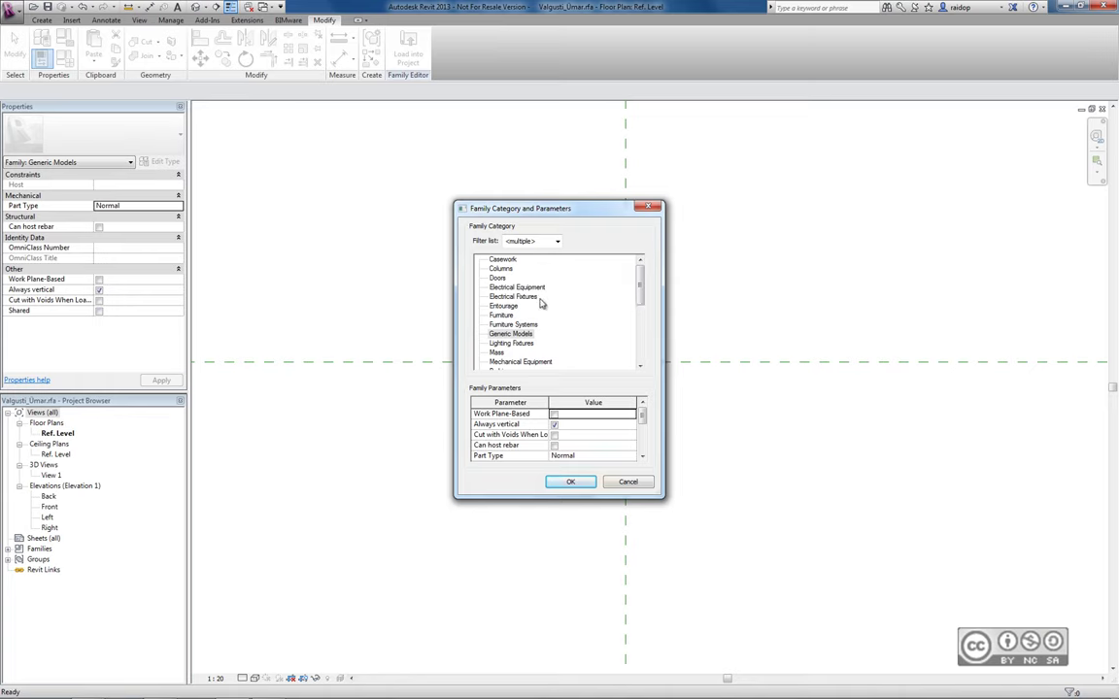
left_click(511, 343)
scroll(609, 331, "down", 1)
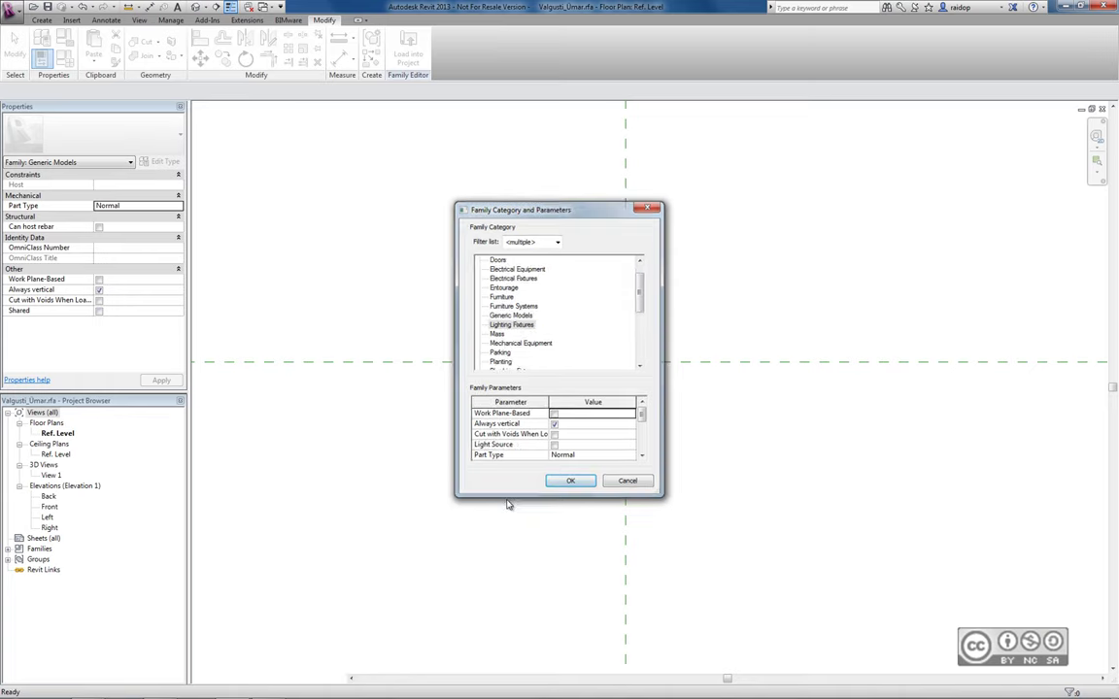
left_click(570, 482)
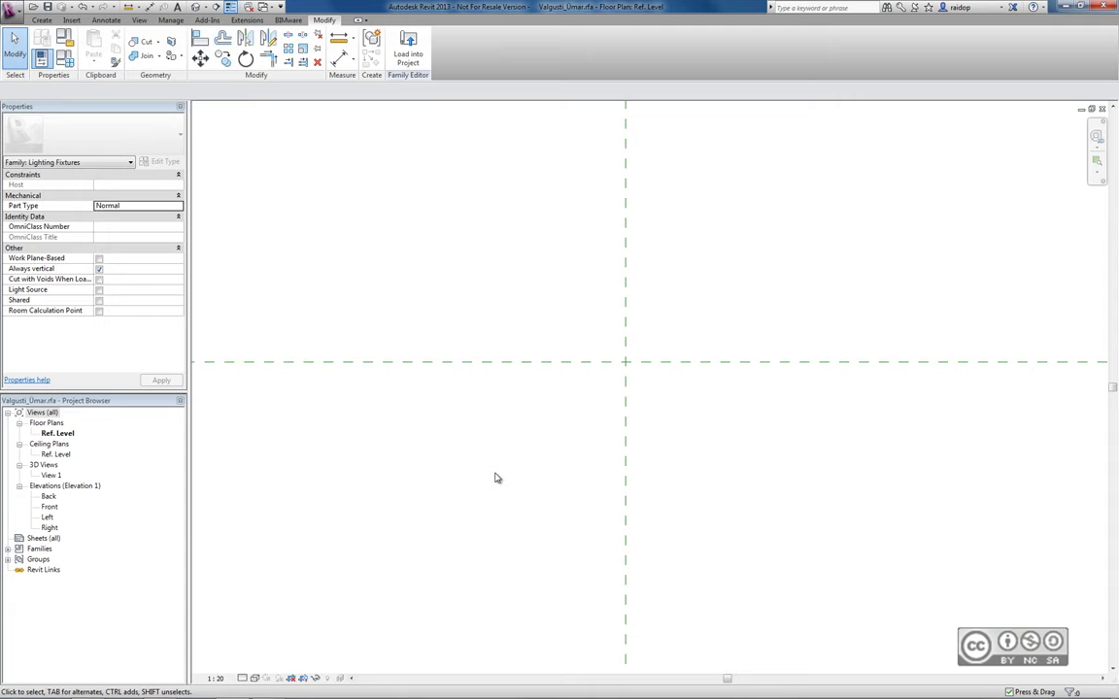
Step: Create a new family from the Metric Generic Model template
left_click(12, 11)
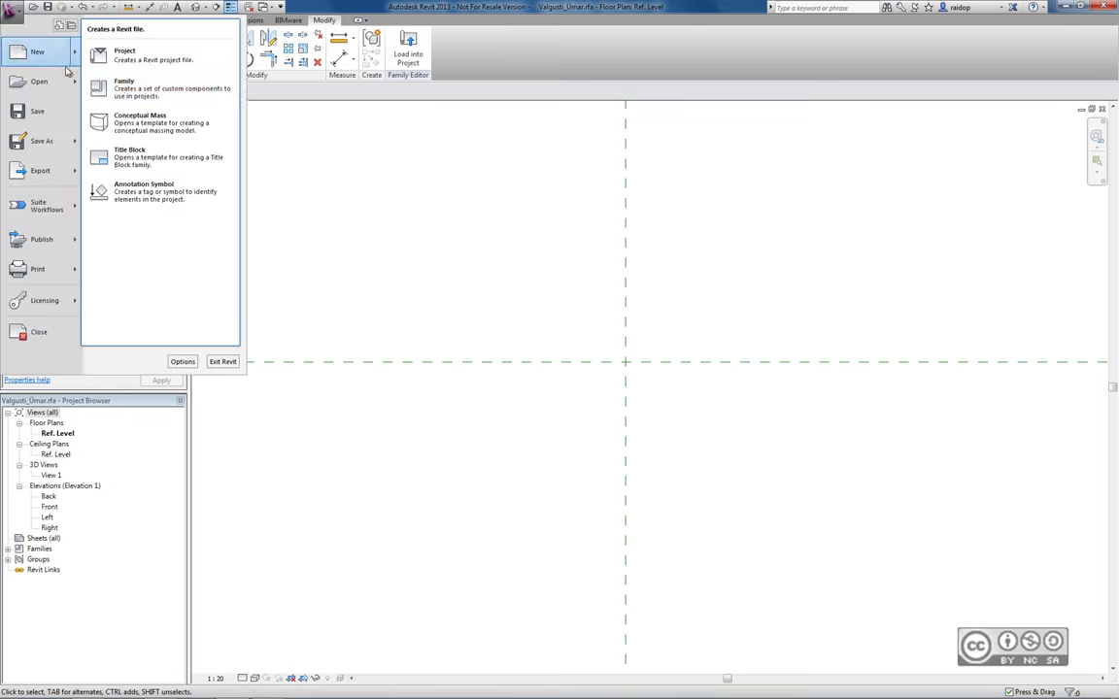
left_click(125, 87)
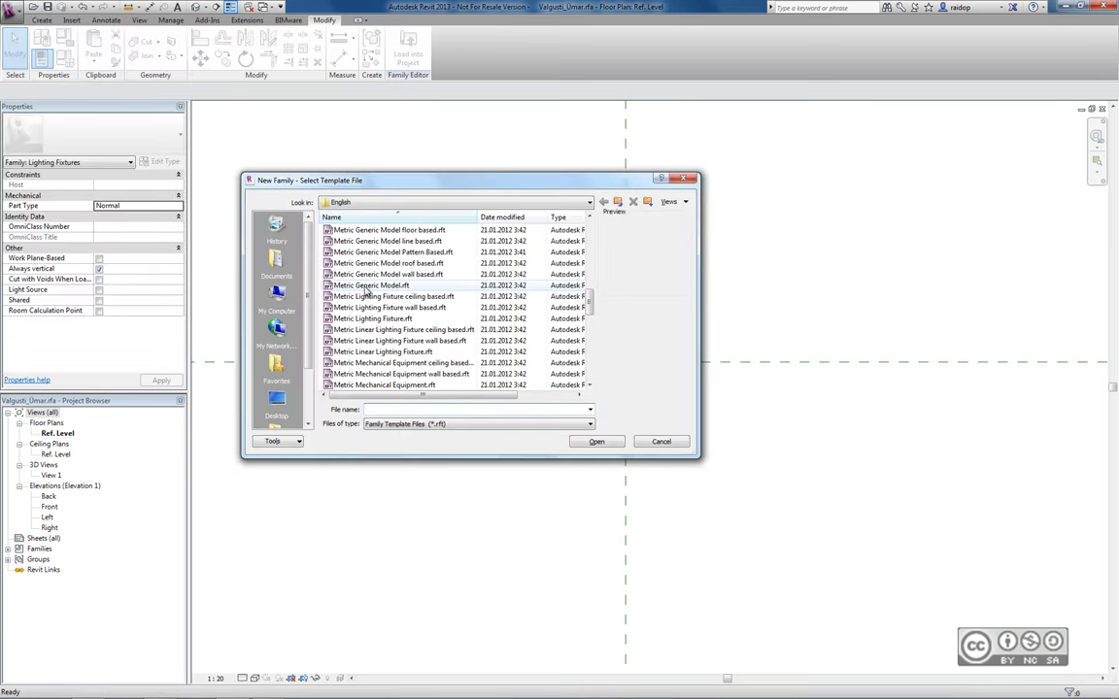
left_click(367, 287)
left_click(594, 442)
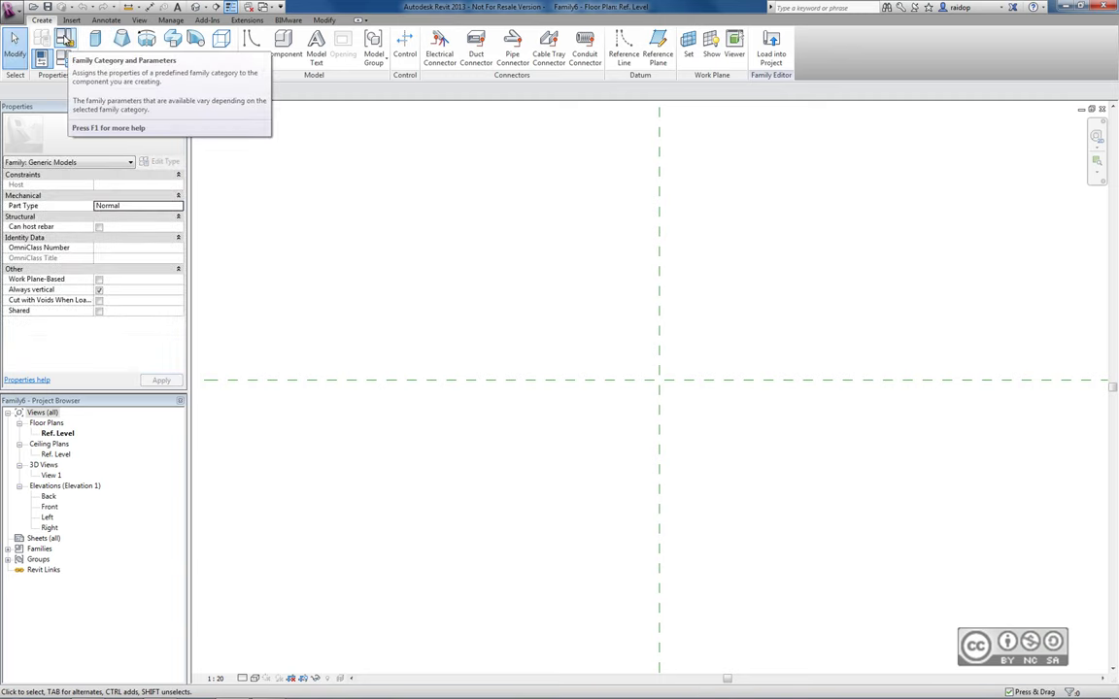
Step: Change the new family's category to Lighting Fixtures
left_click(64, 39)
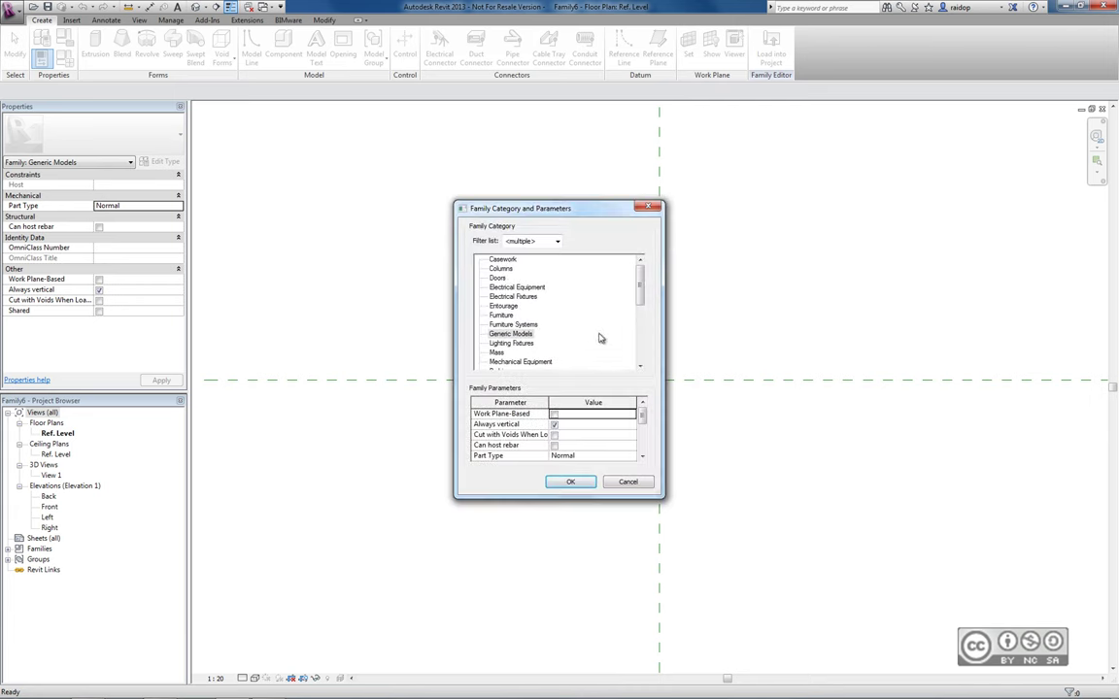
left_click(561, 344)
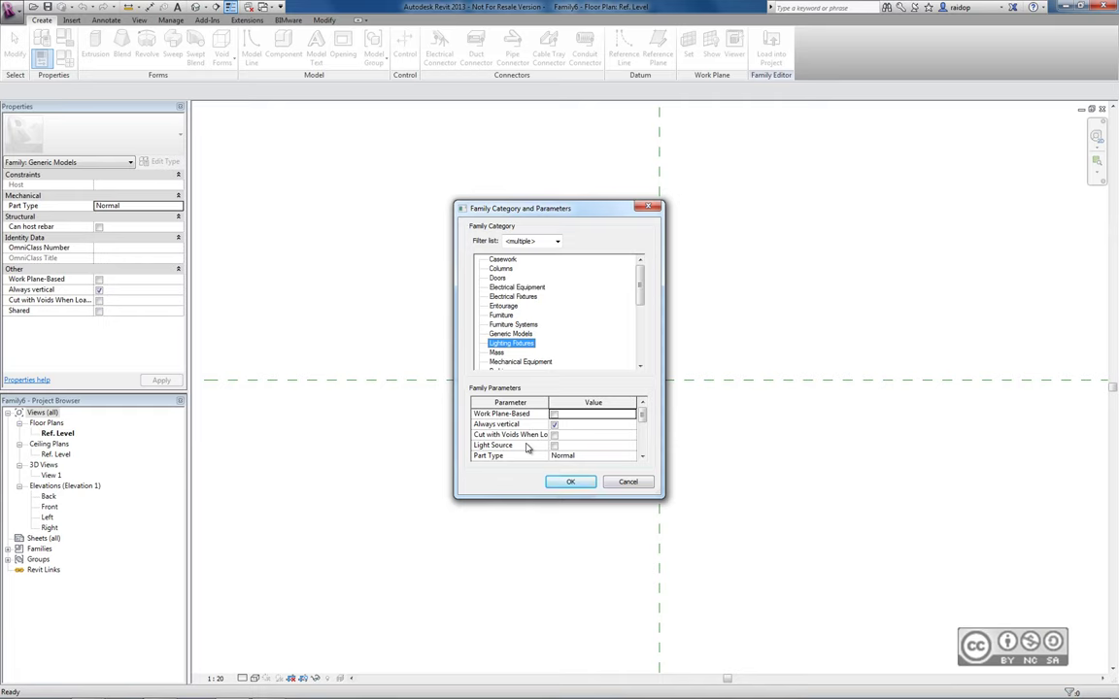
left_click(570, 482)
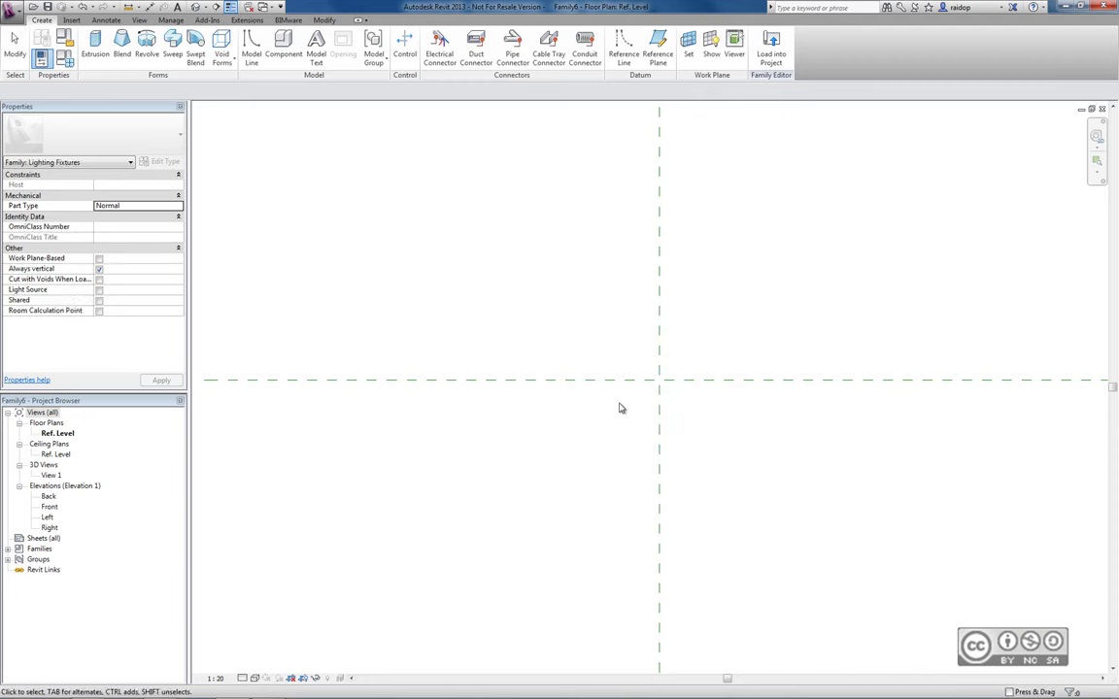
left_click(10, 10)
mouse_move(37, 51)
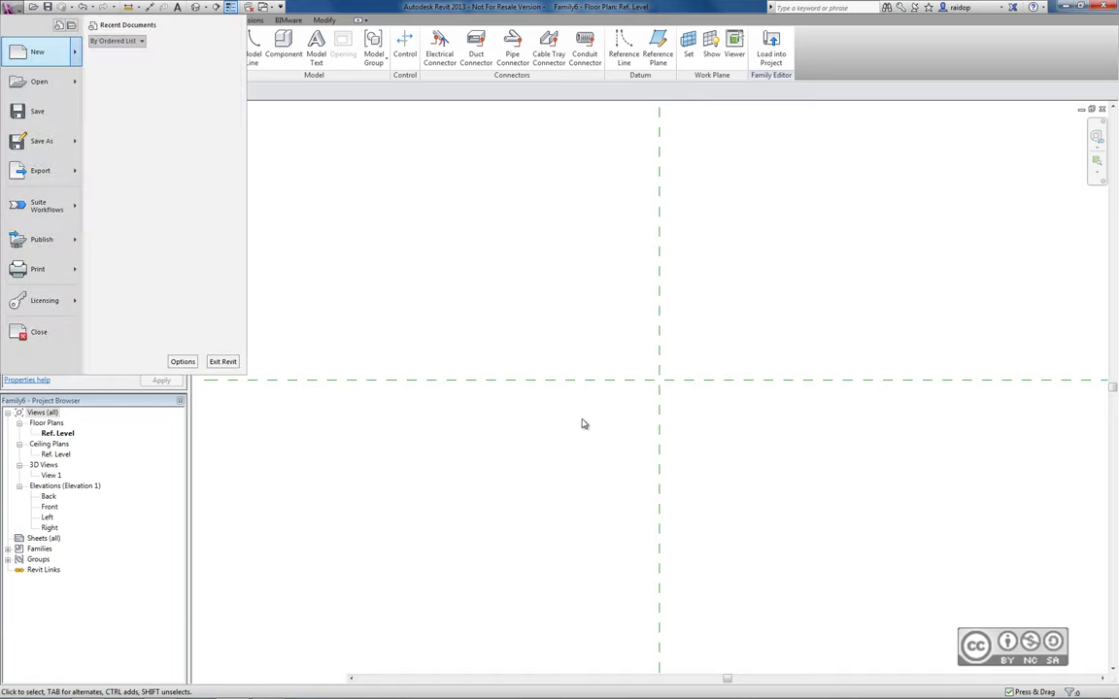
Step: Create a new family from the Metric Lighting Fixture ceiling based template and select its ceiling
left_click(389, 264)
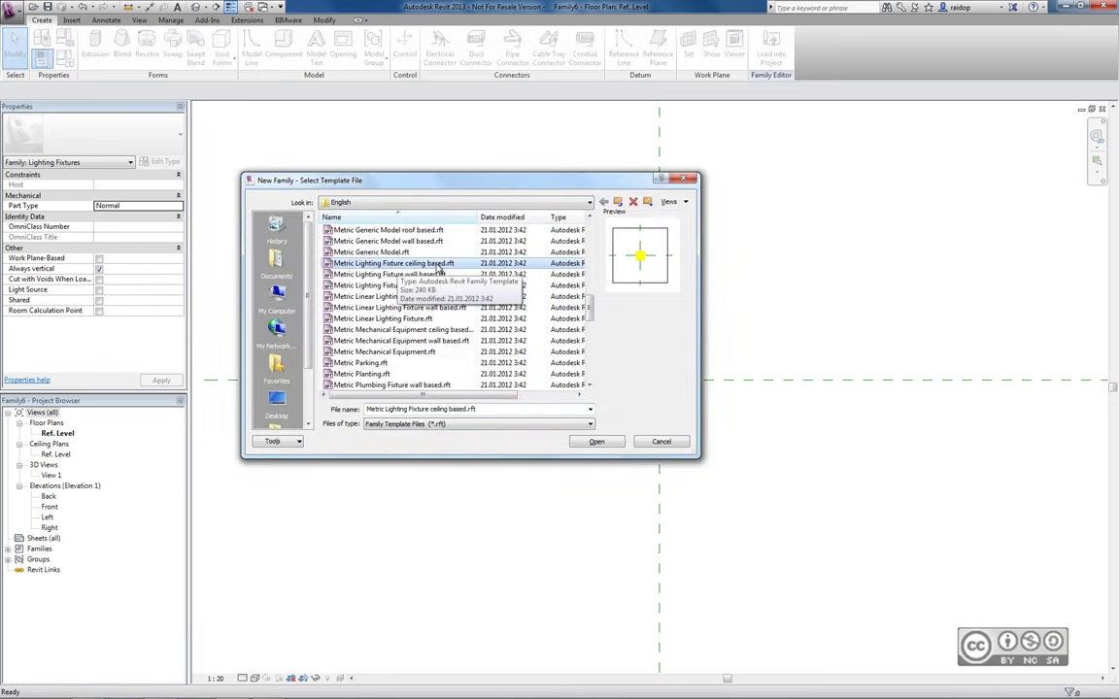
left_click(597, 442)
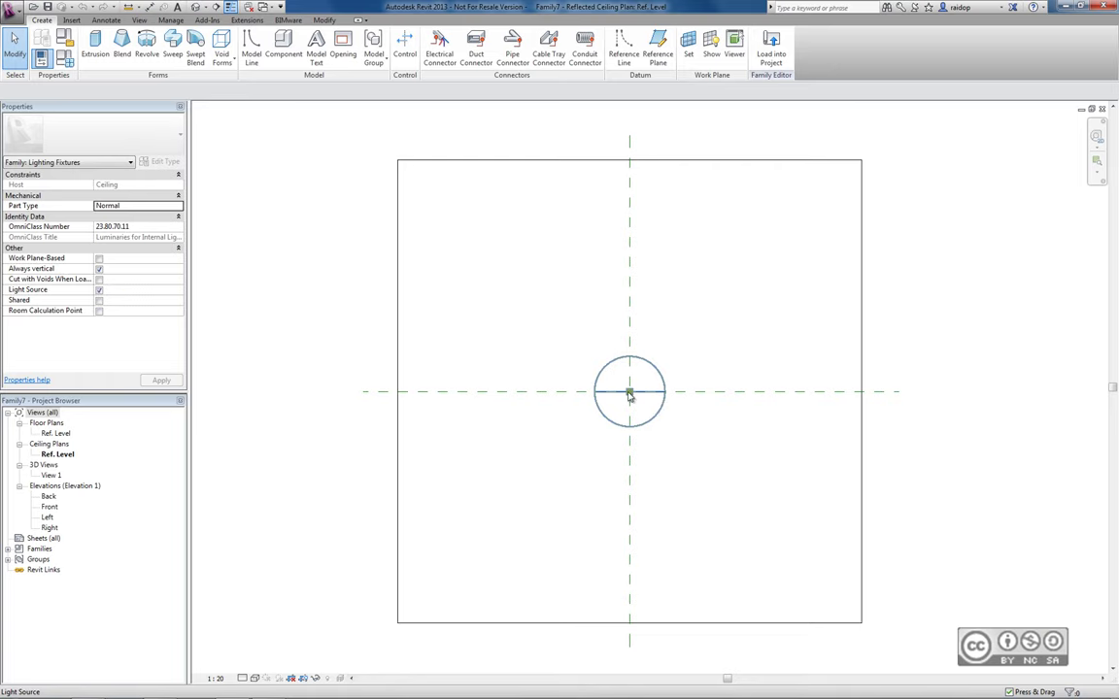
left_click(874, 310)
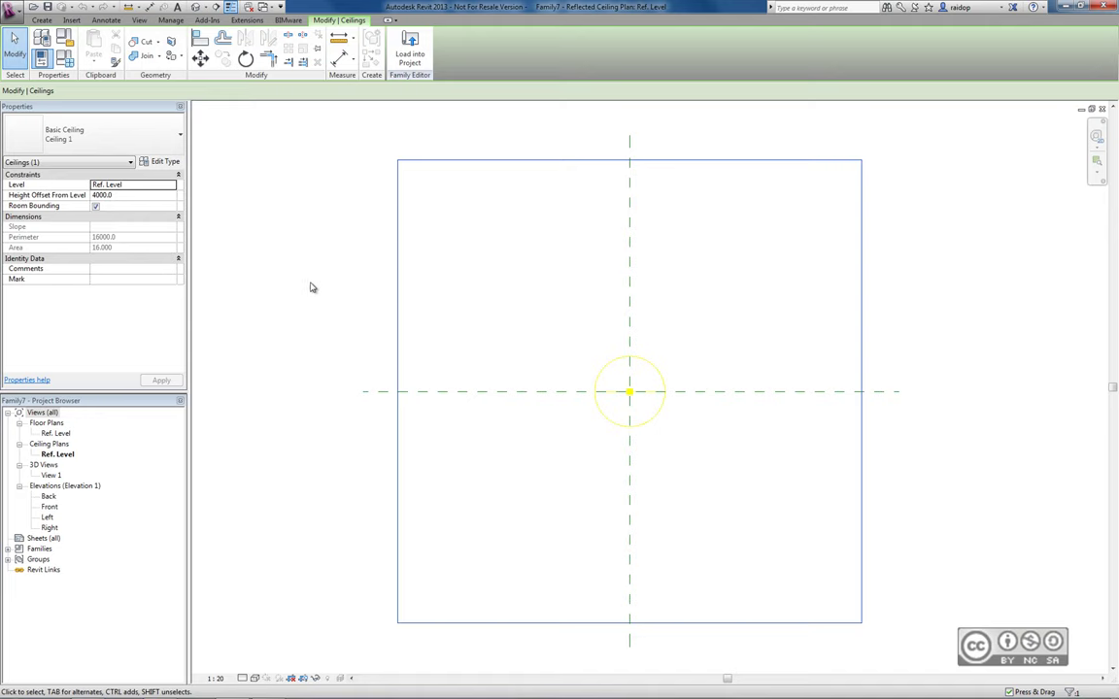
Step: Inspect the Ceiling reference plane in the Front elevation
double_click(49, 506)
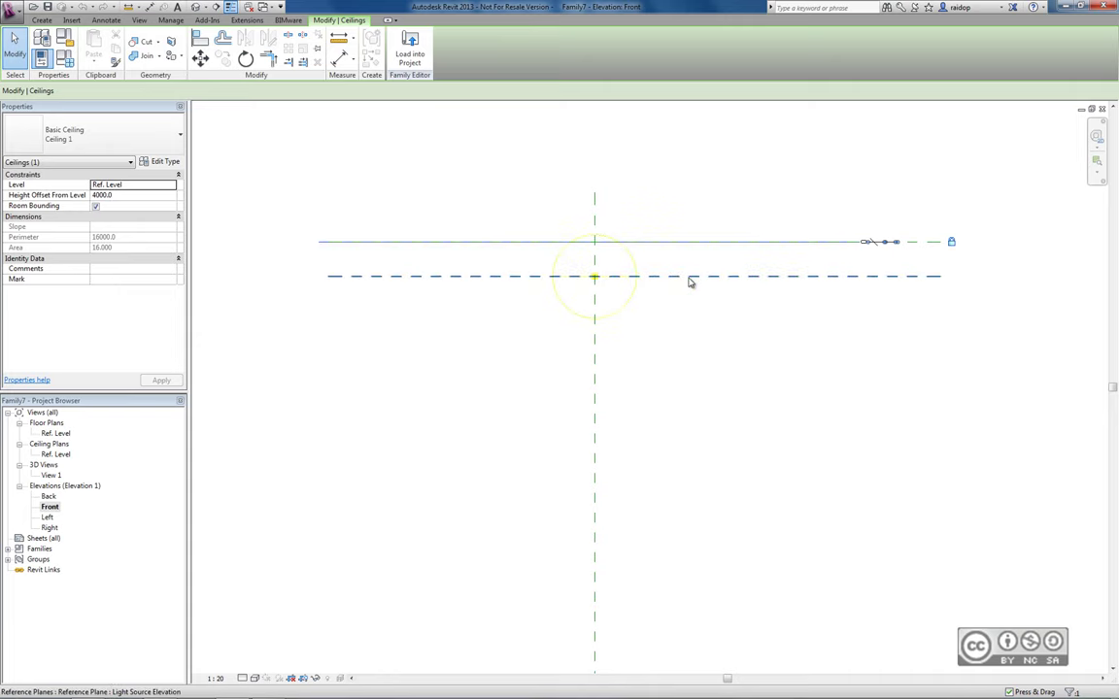
key("Escape")
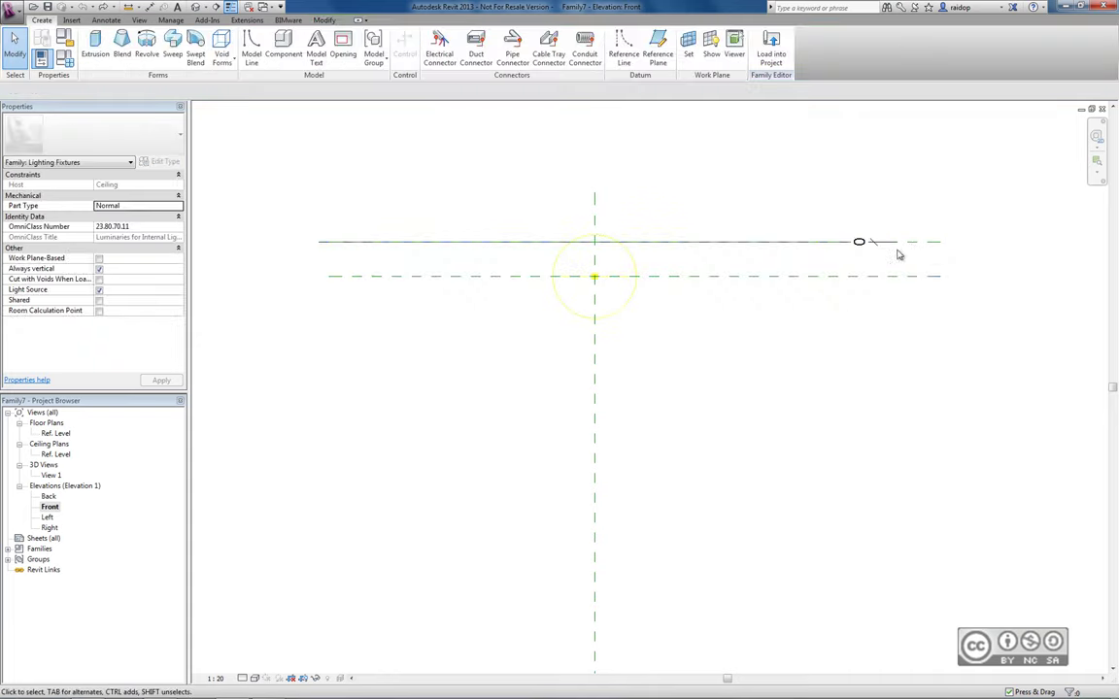
left_click(904, 265)
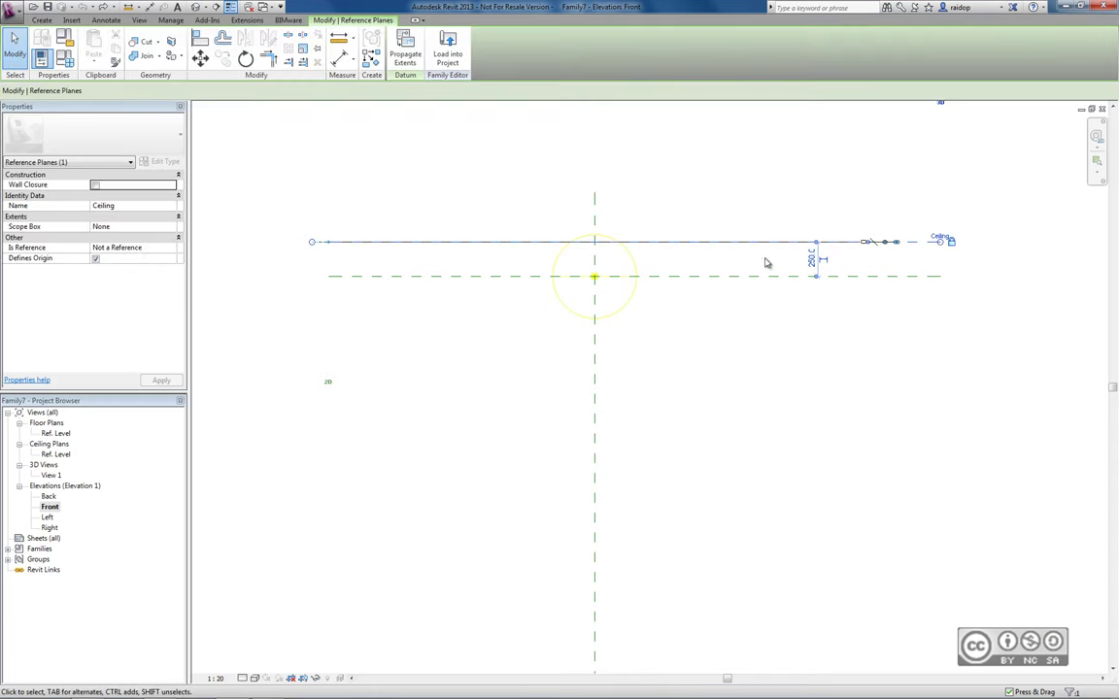
left_click(696, 350)
scroll(696, 349, "down", 2)
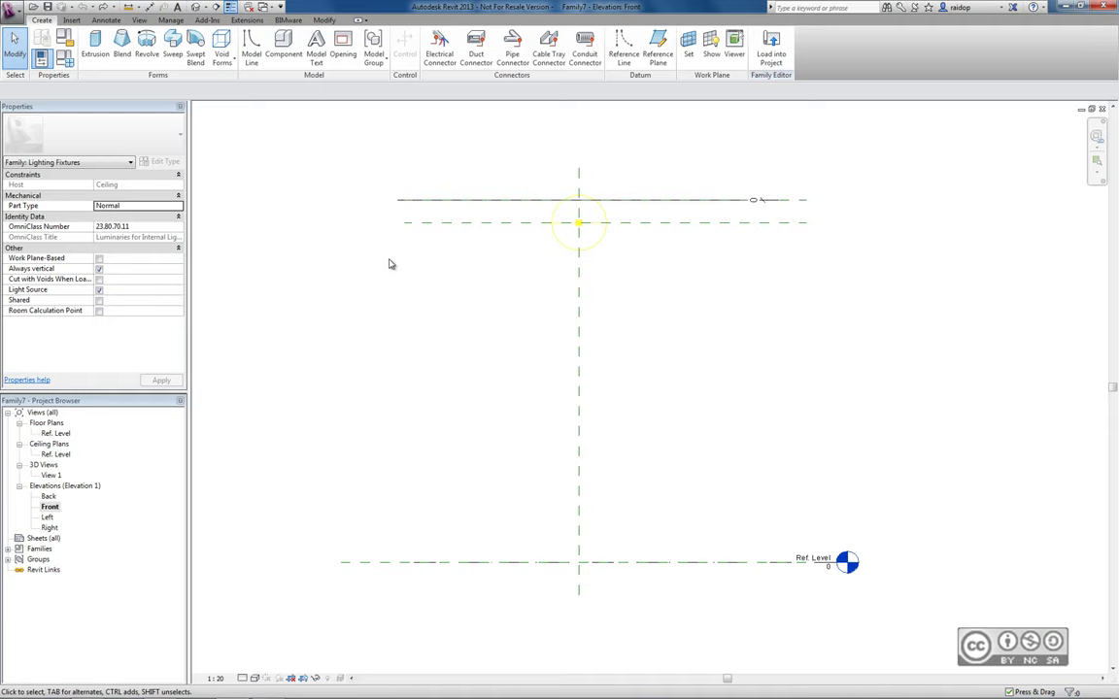
Step: Create a new family from the Metric Lighting Fixture wall based template
left_click(14, 11)
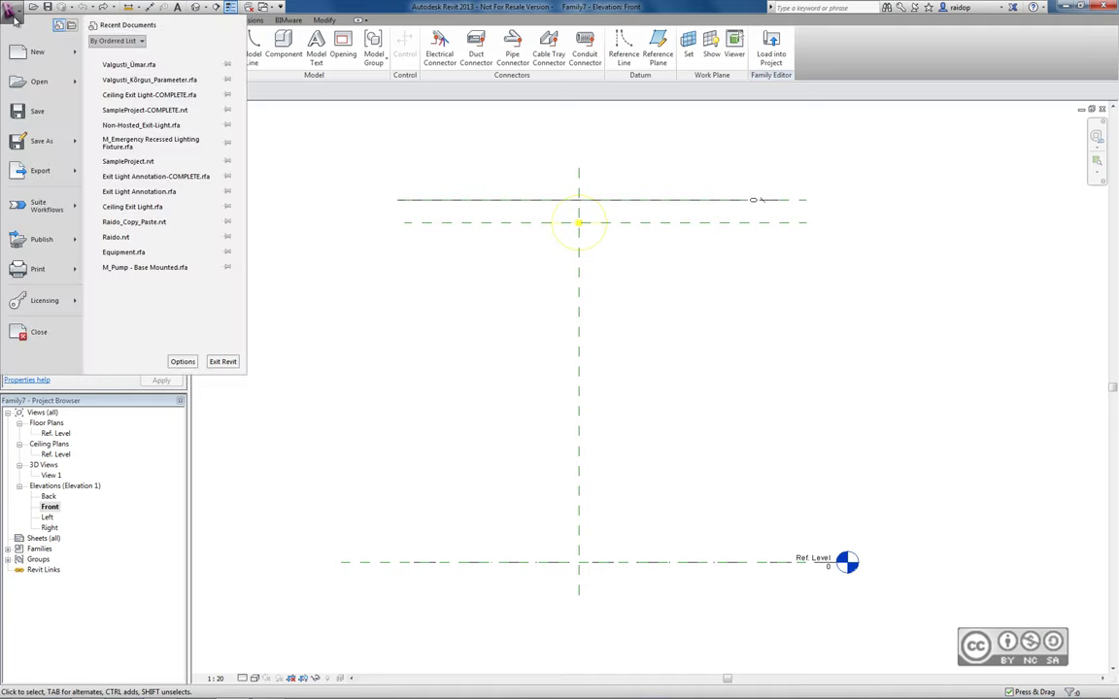
mouse_move(38, 52)
left_click(146, 86)
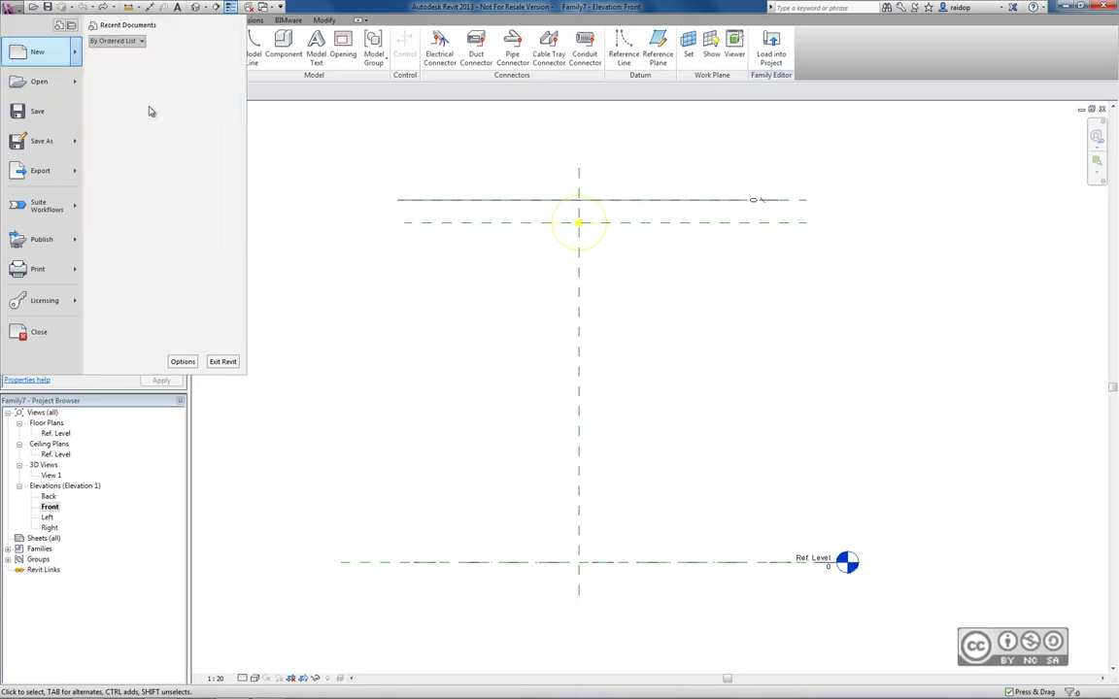
left_click(372, 275)
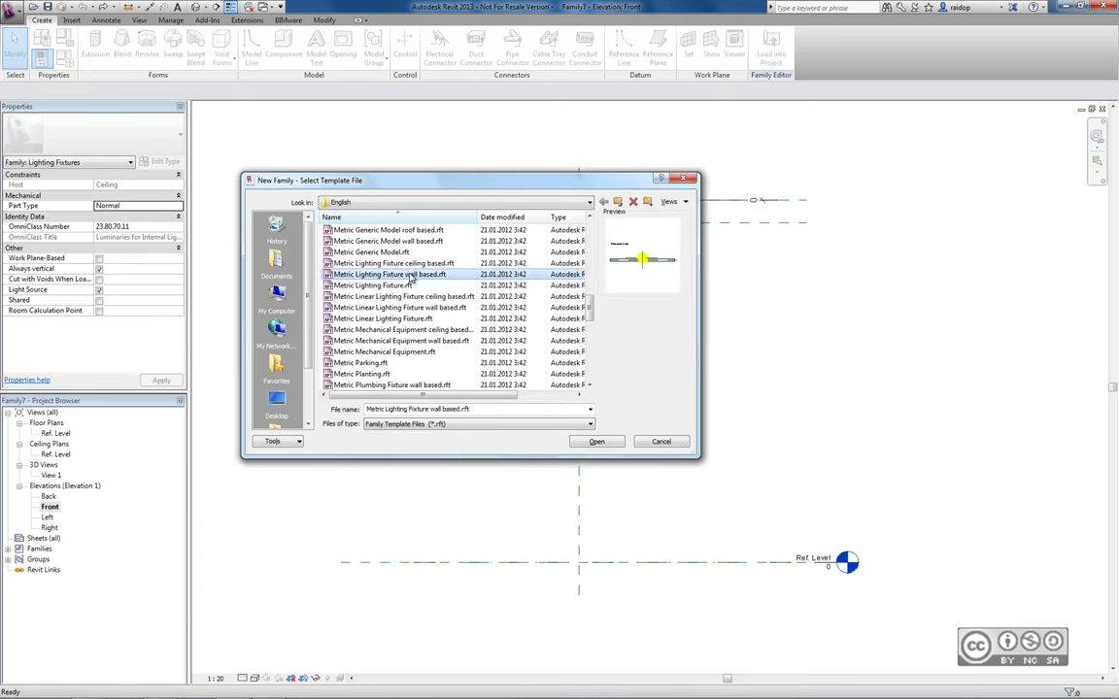
key("Return")
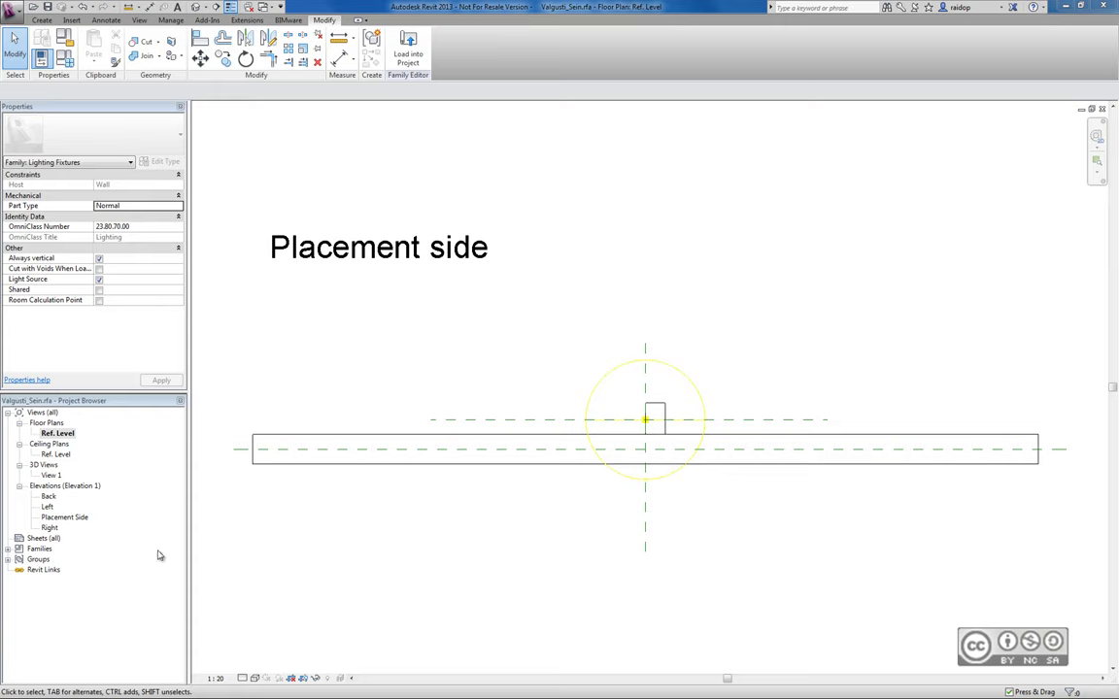
Step: Inspect the Light Source Elevation reference plane in the Left elevation
double_click(47, 507)
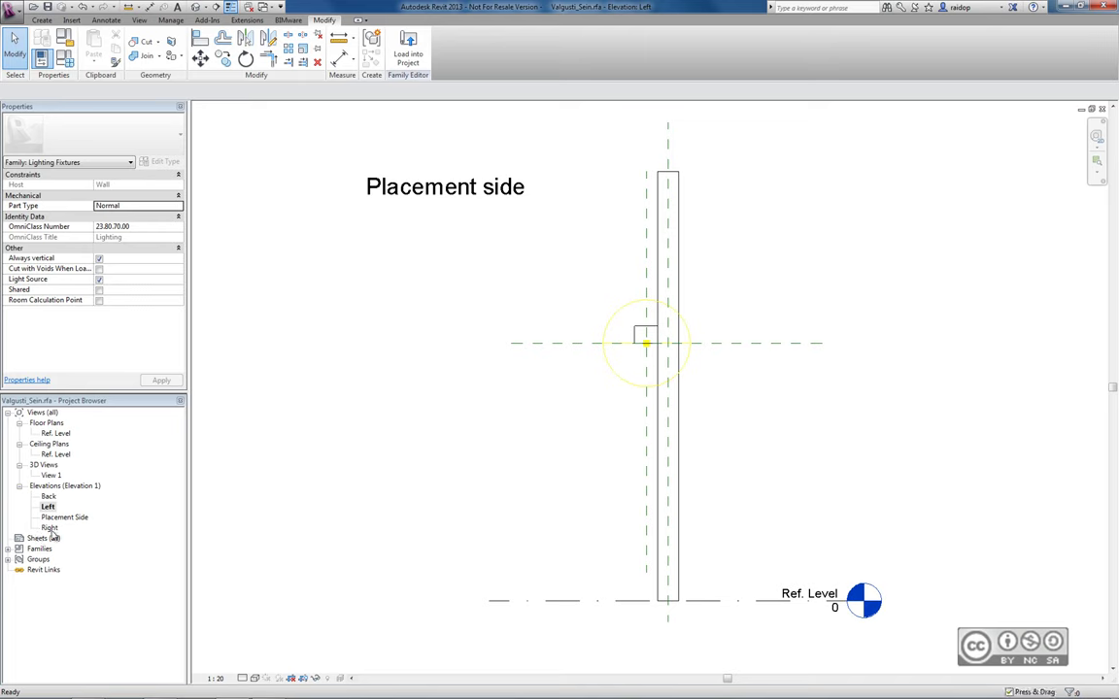
left_click(539, 346)
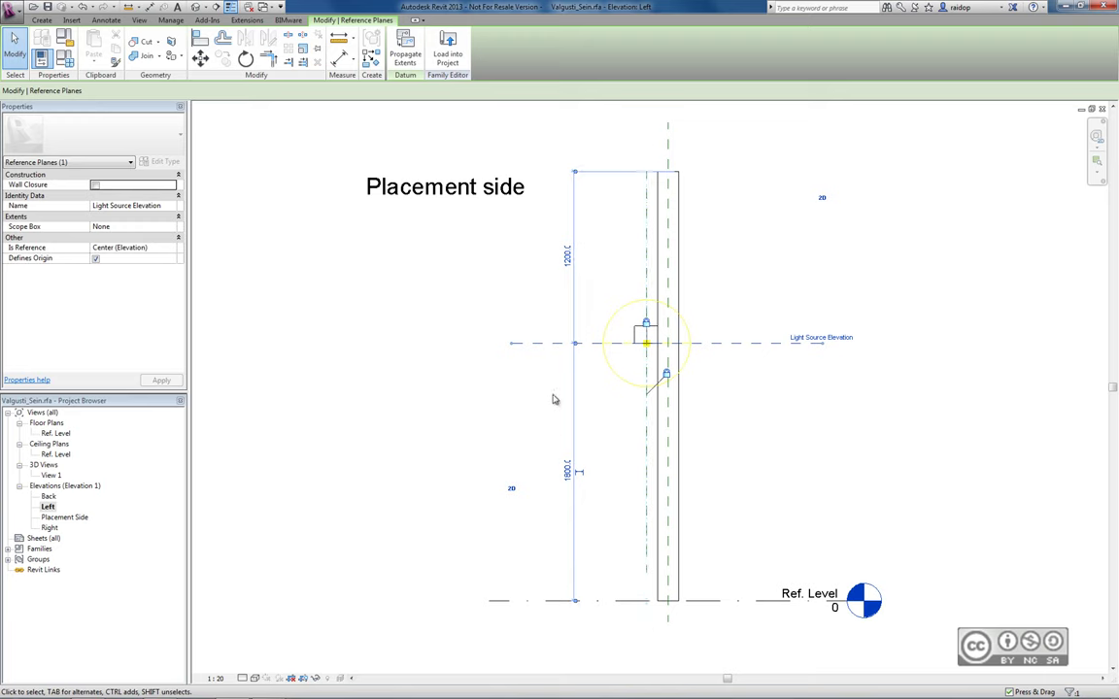
left_click(479, 350)
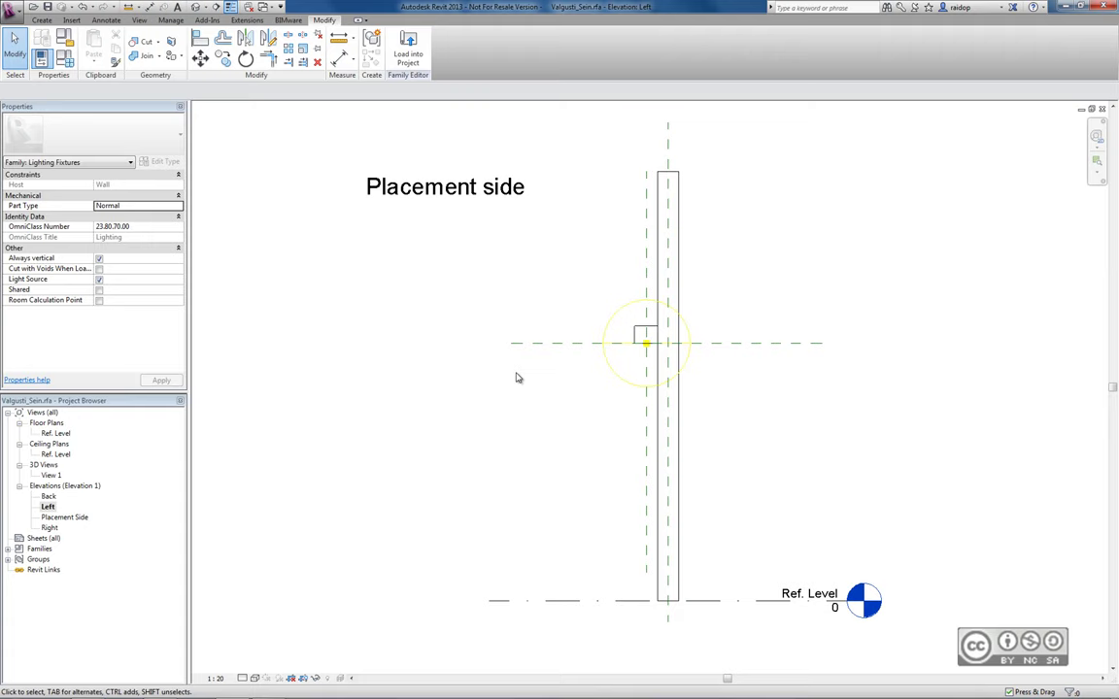
Step: In Project2's 1 - Lighting plan, check the Valgusti_Sein fixture's Elevation of 1800.0
left_click(264, 8)
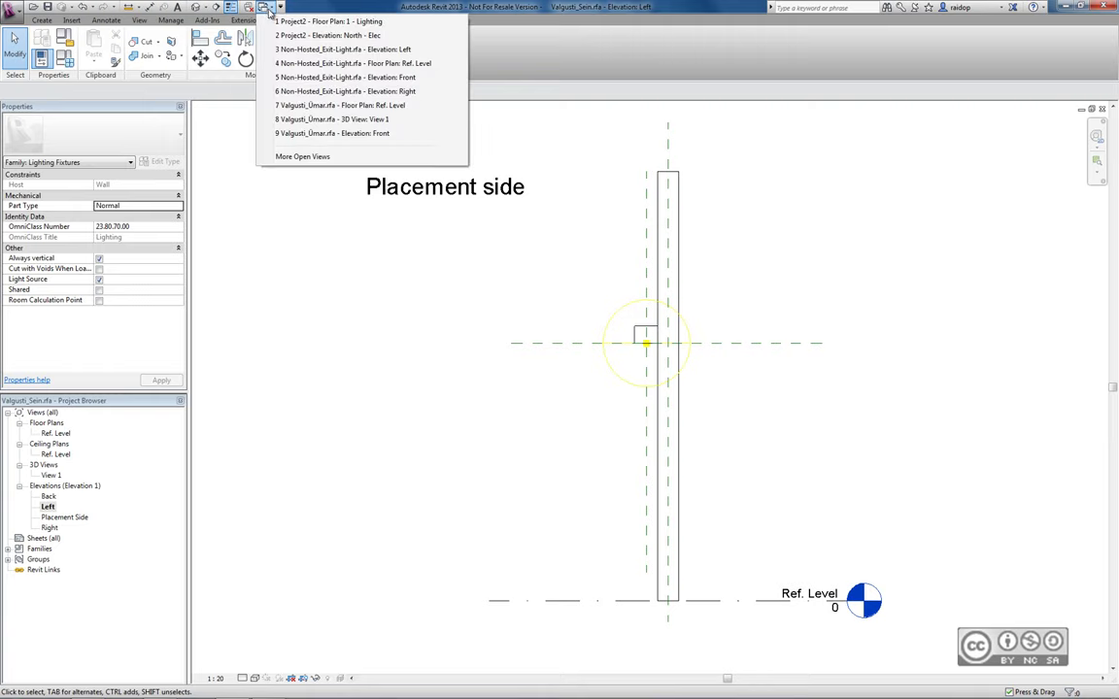
left_click(299, 21)
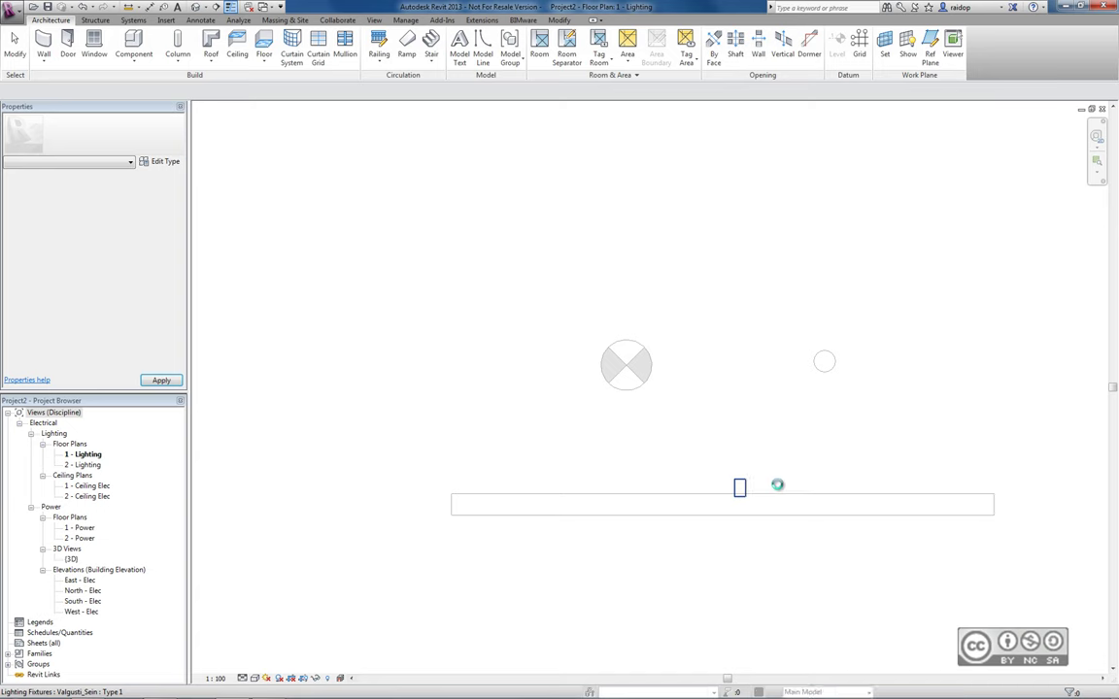
left_click(739, 487)
key("Return")
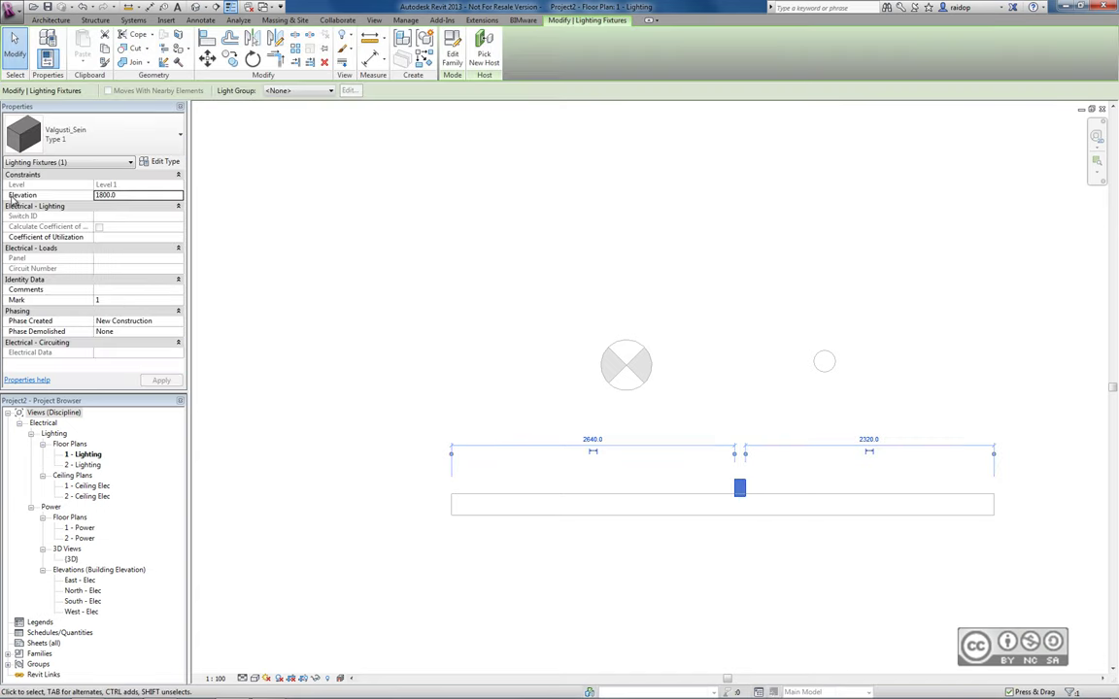
left_click(138, 198)
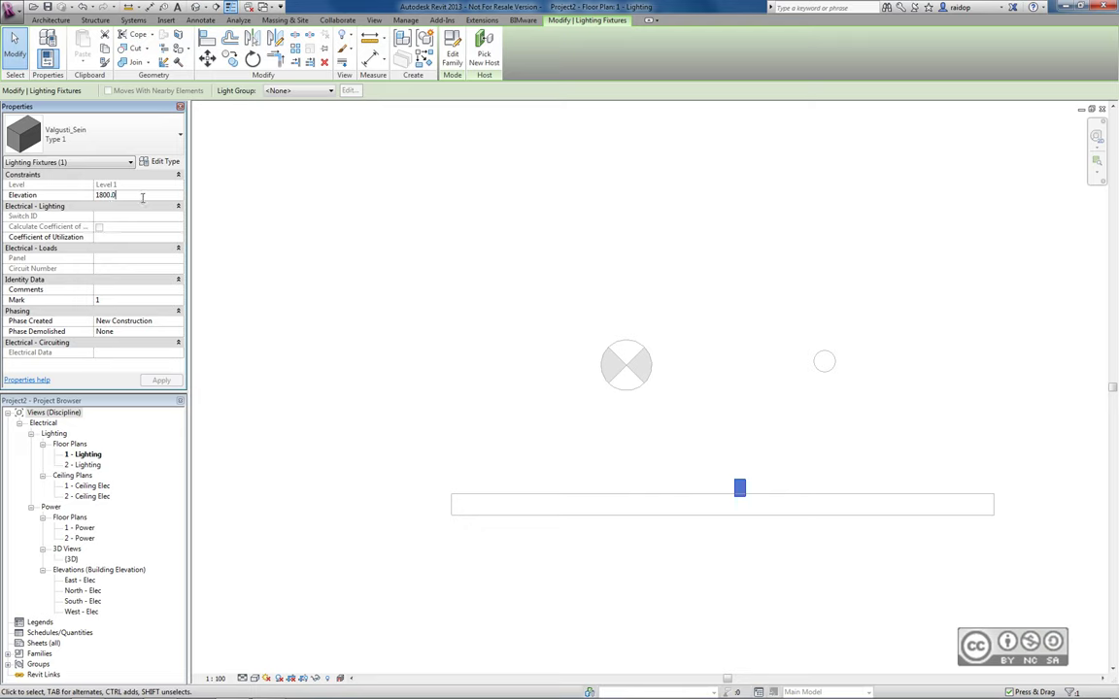
left_click(142, 197)
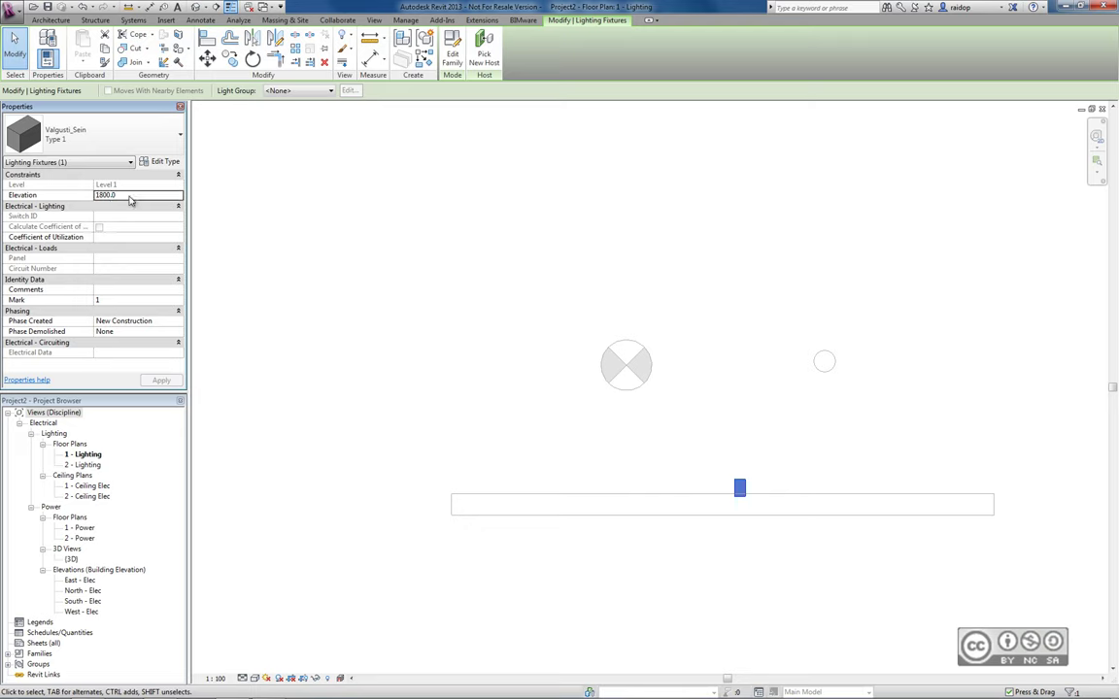
left_click(751, 488)
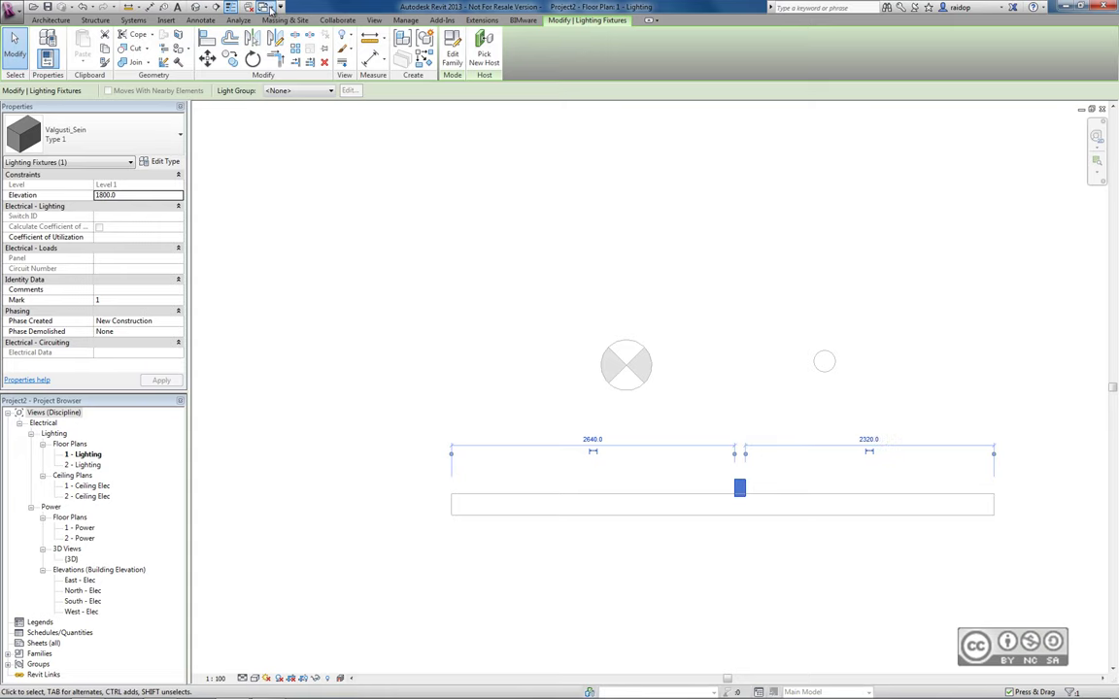
left_click(264, 7)
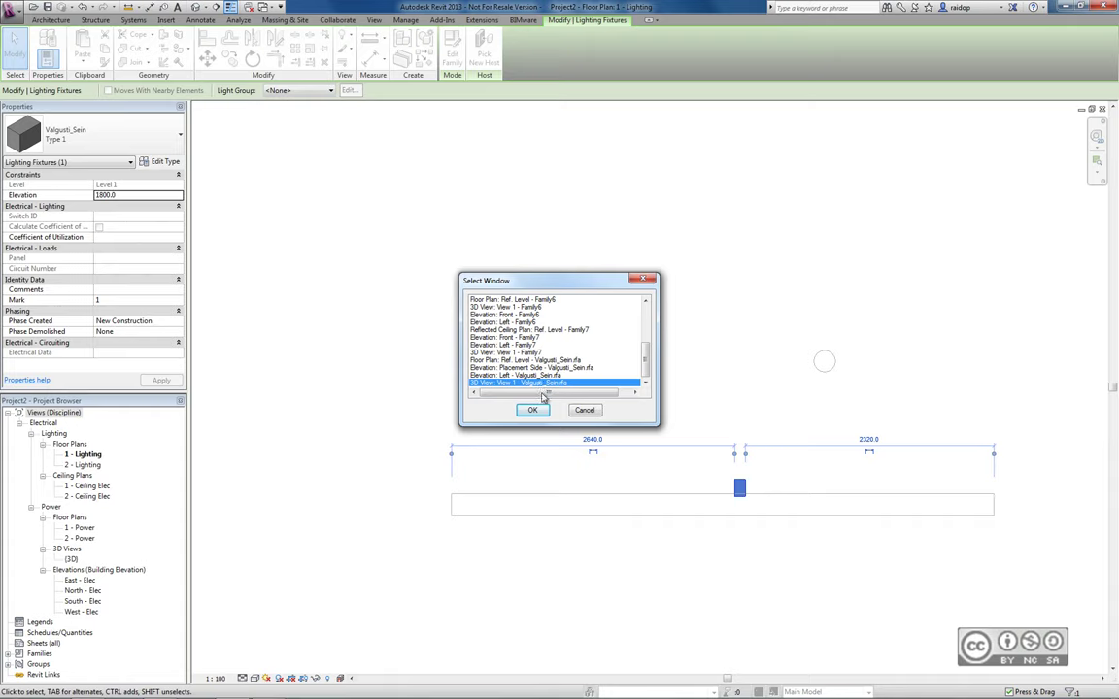
Step: Return to the Valgusti_Sein Left elevation and view its Type 1 values: 1380.00 lm, 3000 K
double_click(505, 375)
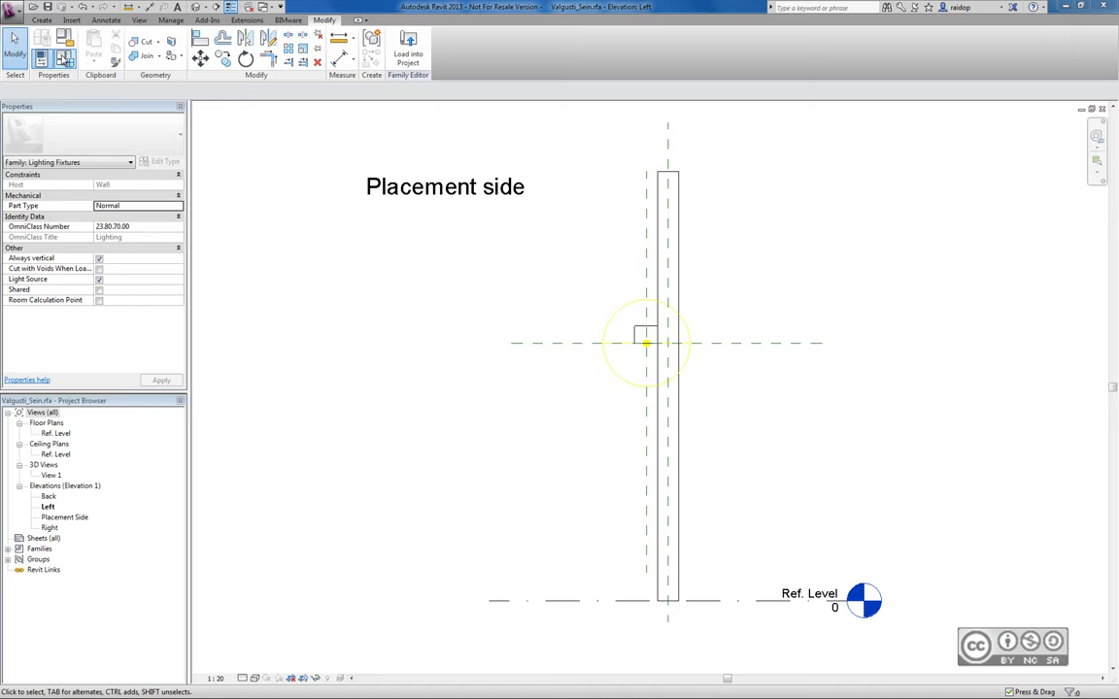
left_click(64, 60)
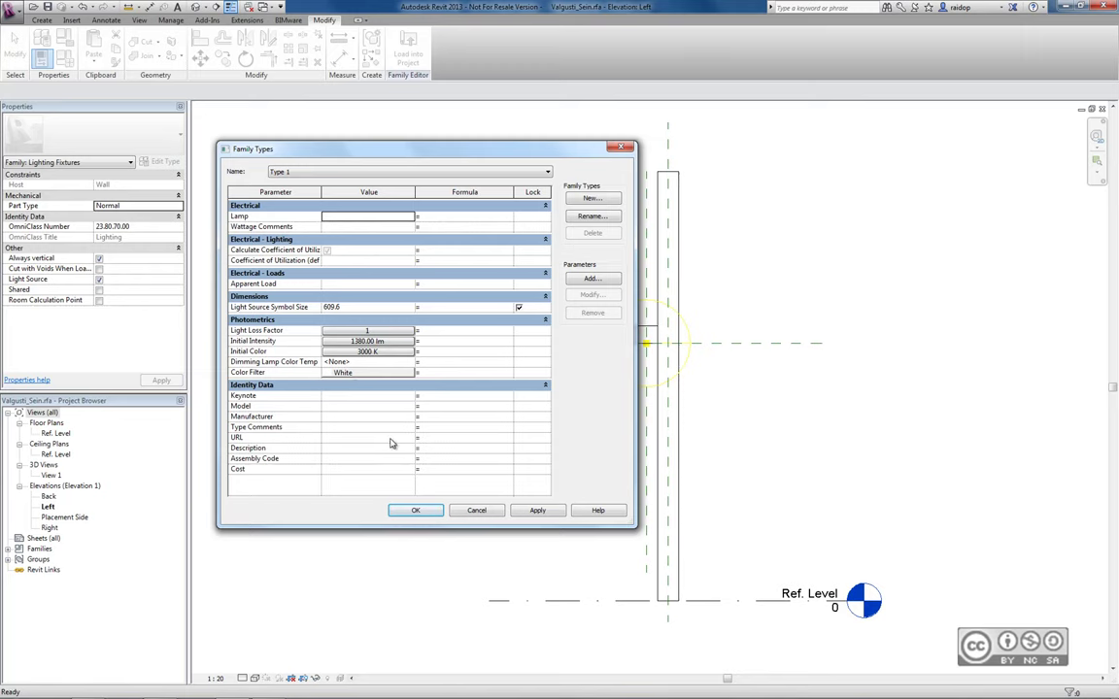
Step: Switch the light source definition to a Photometric Web distribution emitted from a point
left_click(474, 510)
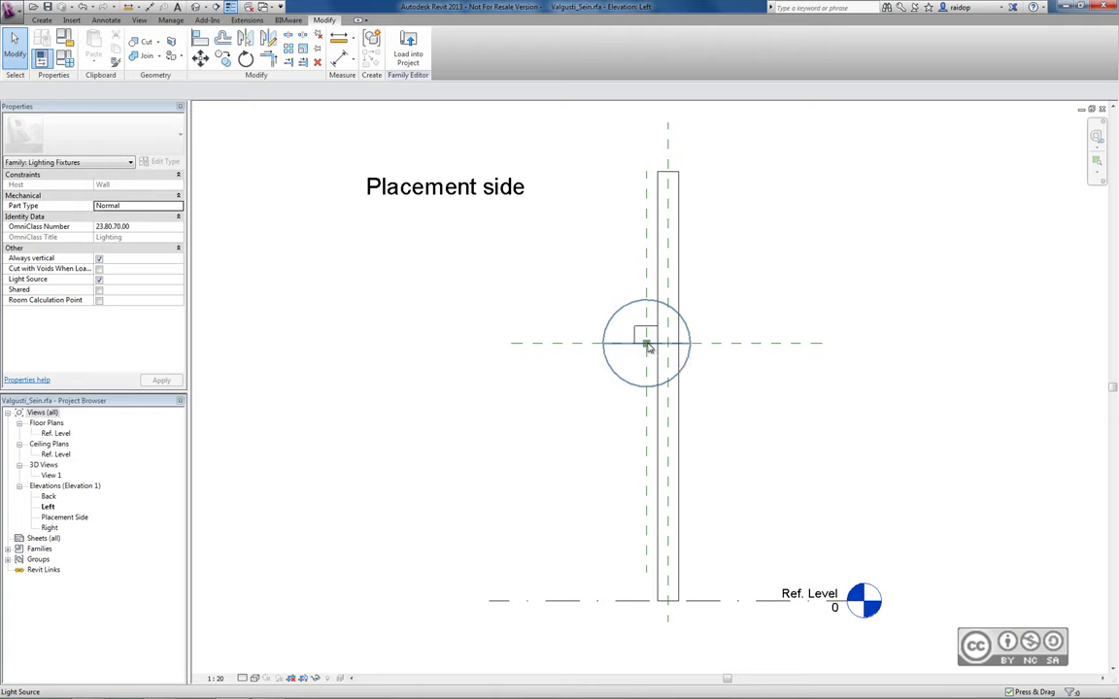
left_click(645, 344)
left_click(646, 344)
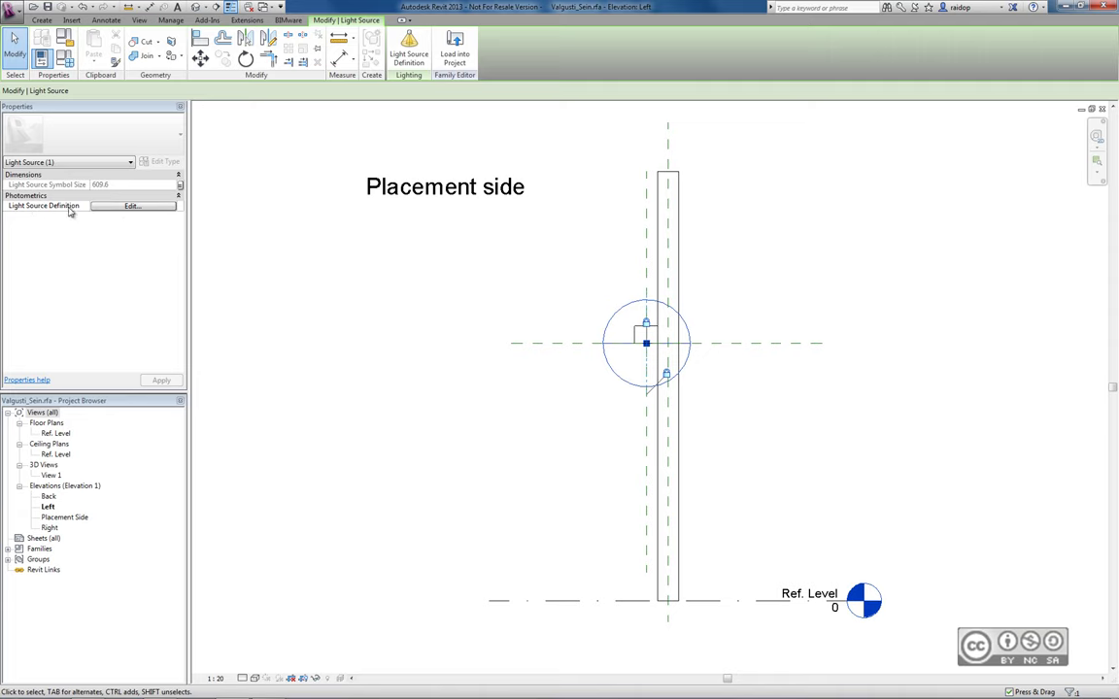
left_click(131, 207)
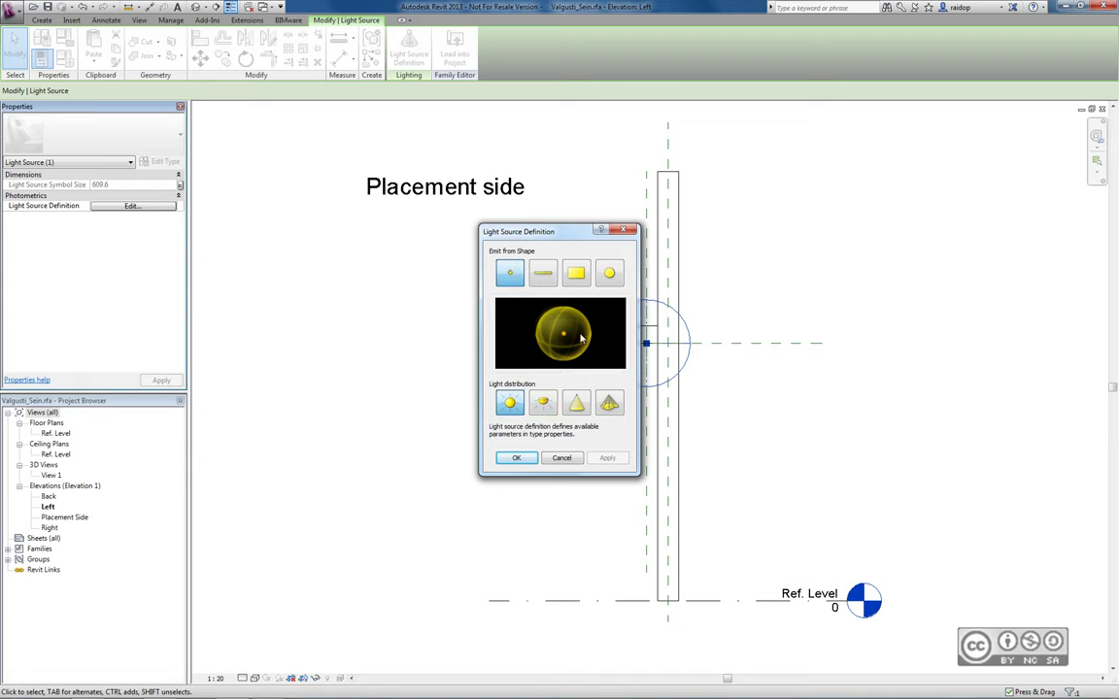
left_click(610, 404)
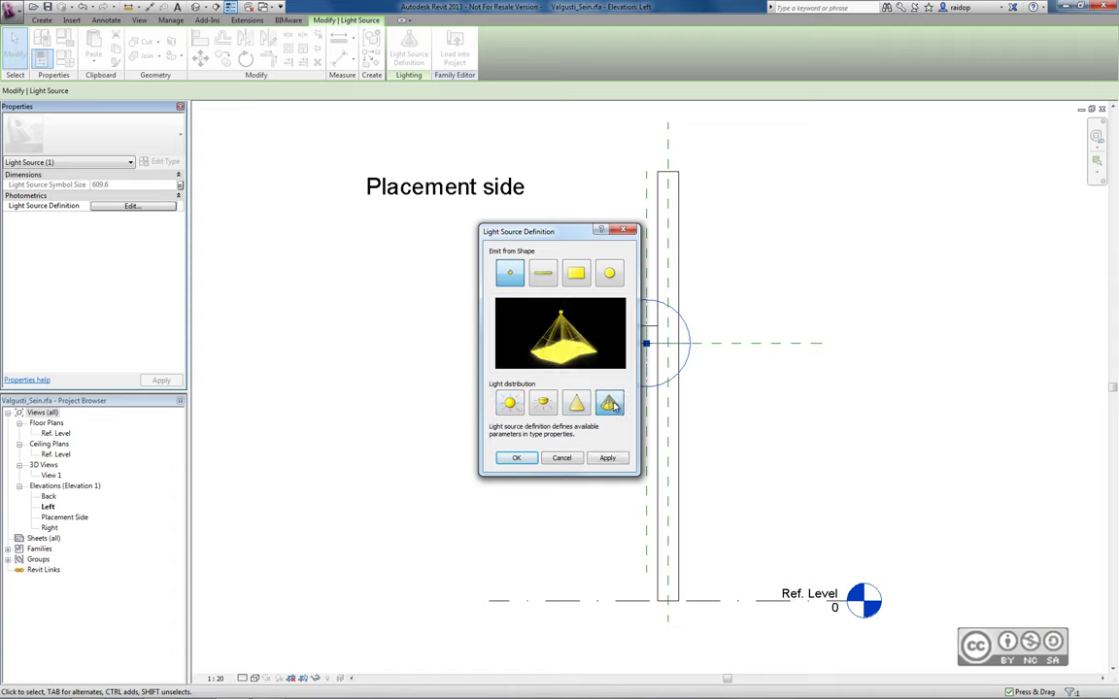
left_click(607, 458)
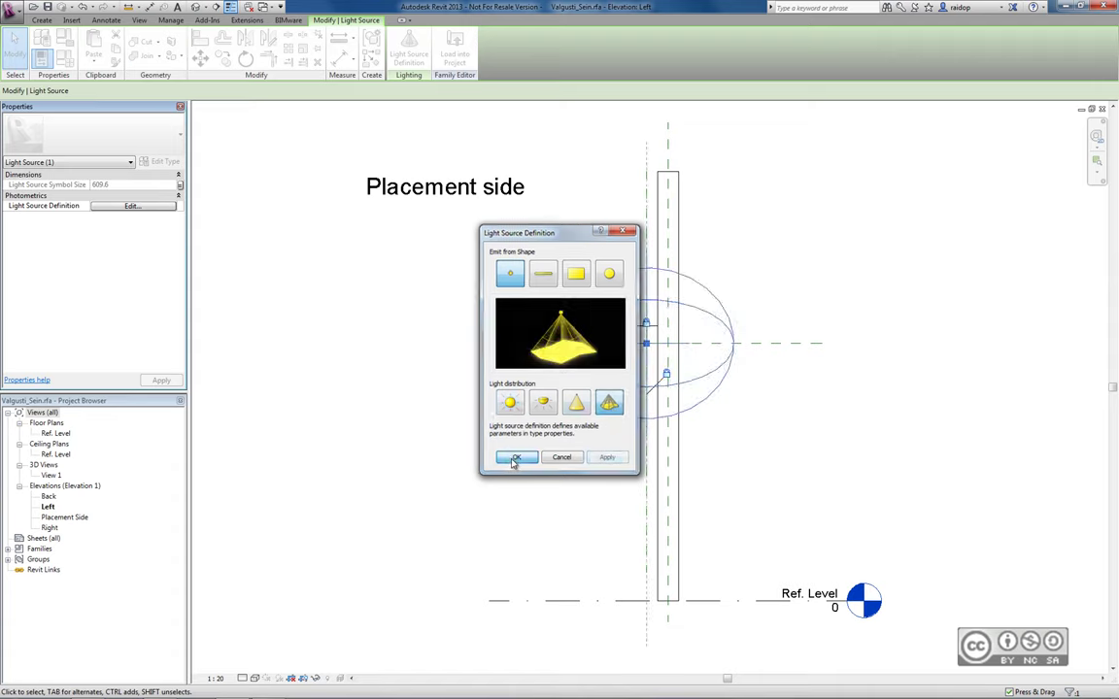
left_click(514, 462)
left_click(512, 462)
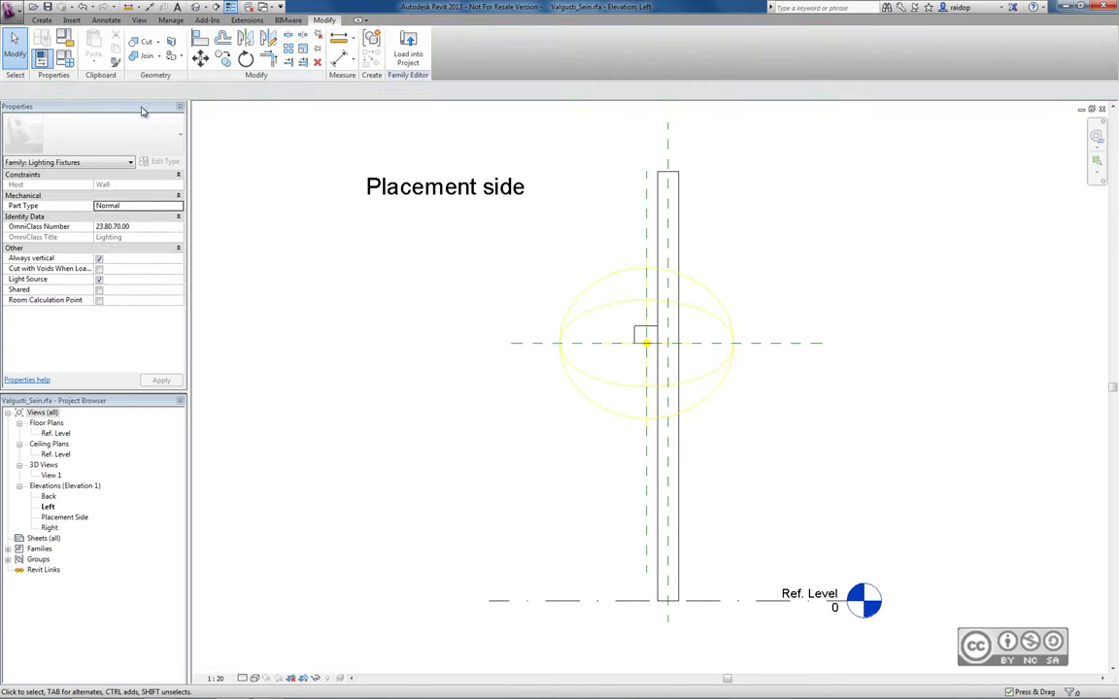
Step: Load 2x2 2Lamp.ies as the Photometric Web File in Family Types and apply it
left_click(65, 59)
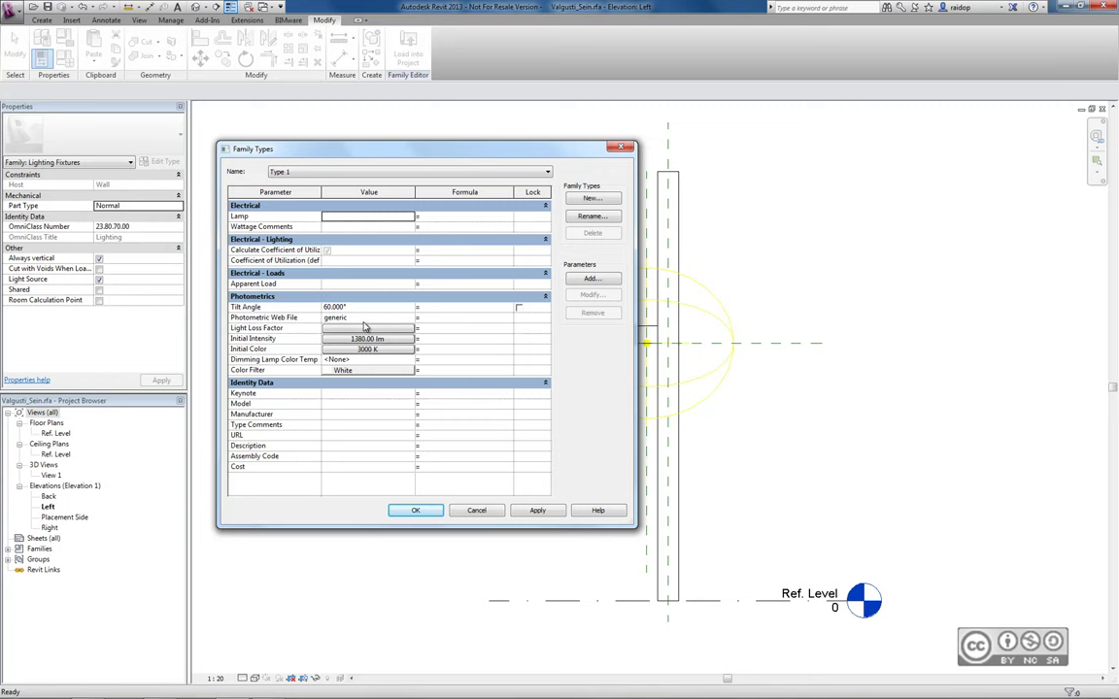
left_click(369, 318)
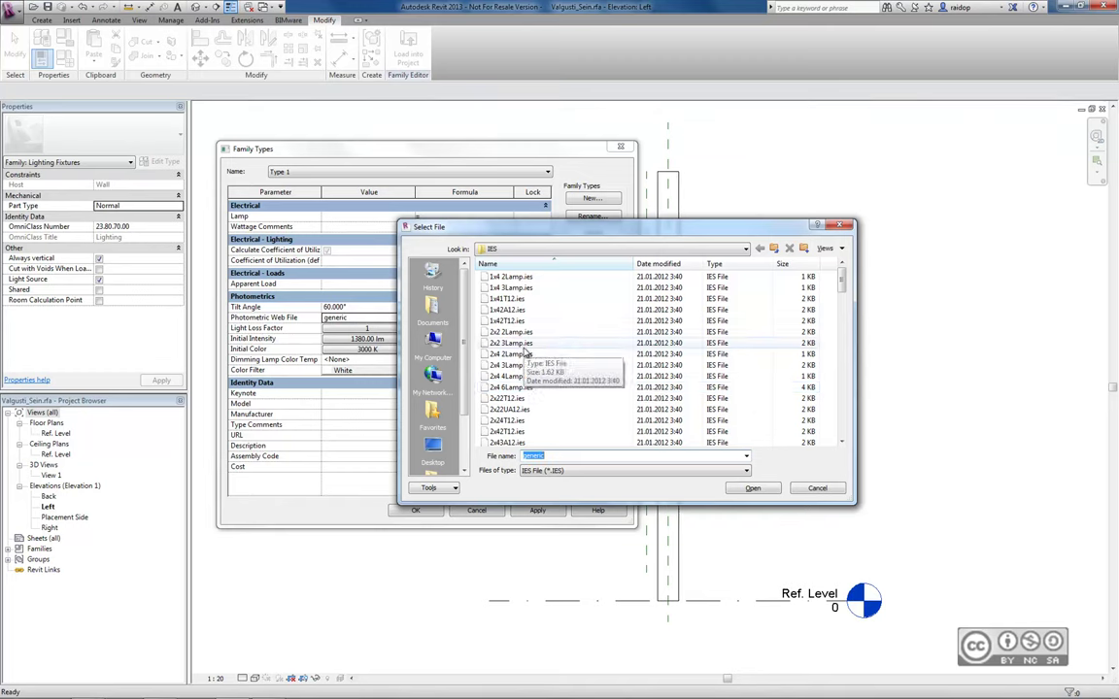
left_click(524, 352)
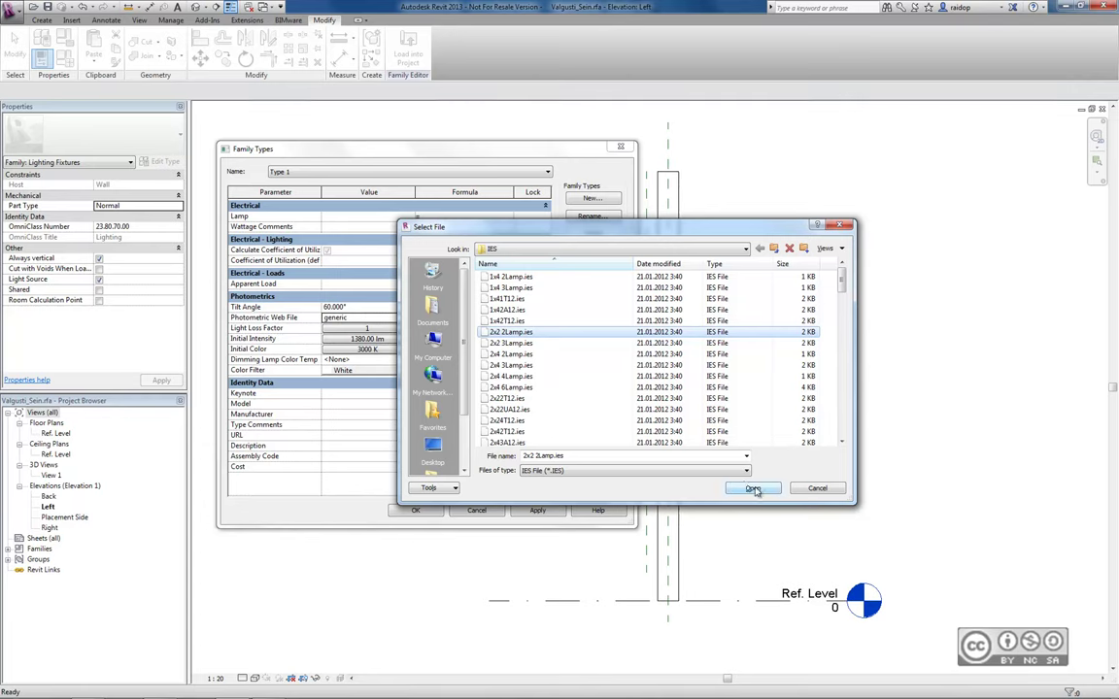
left_click(752, 488)
left_click(536, 510)
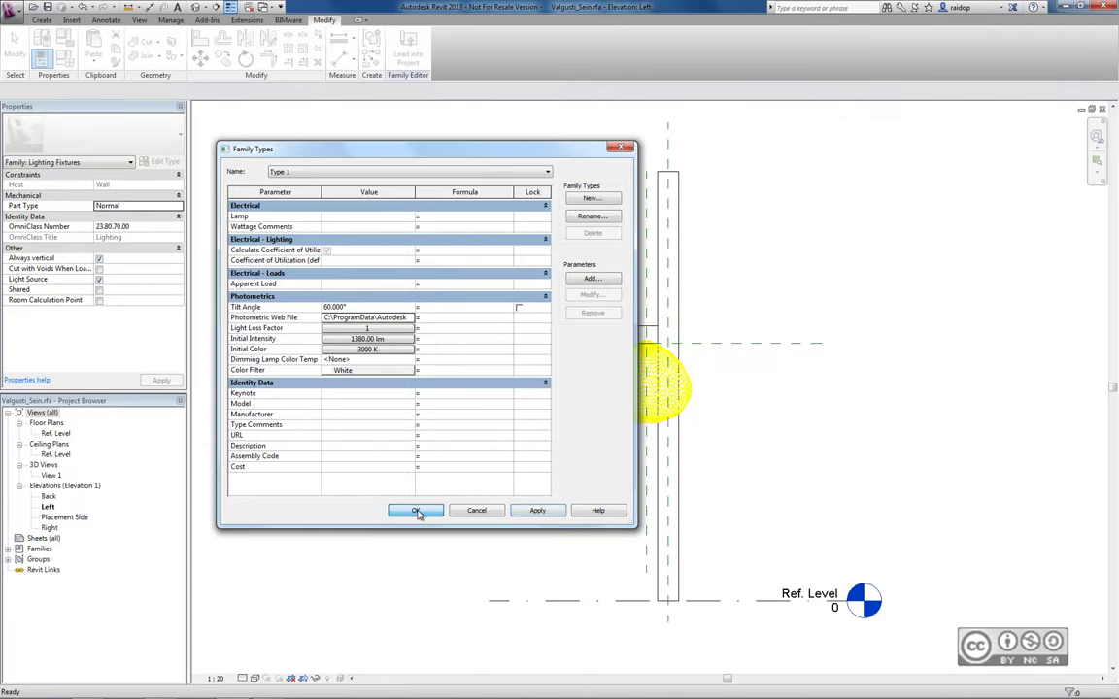
left_click(415, 508)
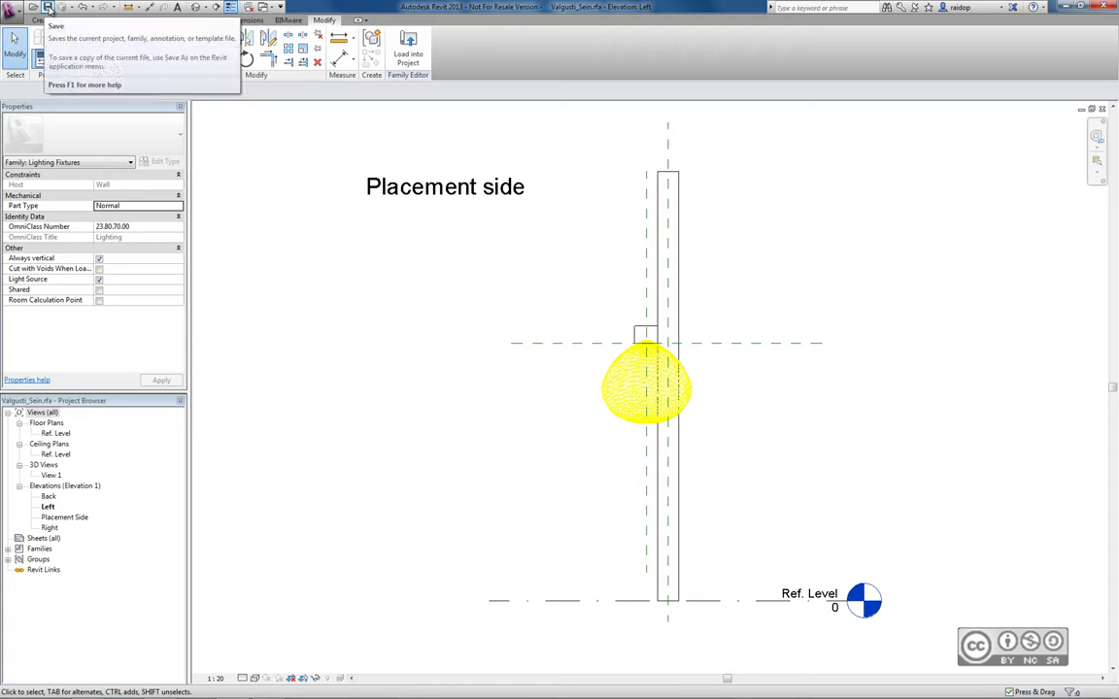
Step: Save the fixture family and create a new project from the Electrical-Default_Metric template
left_click(46, 7)
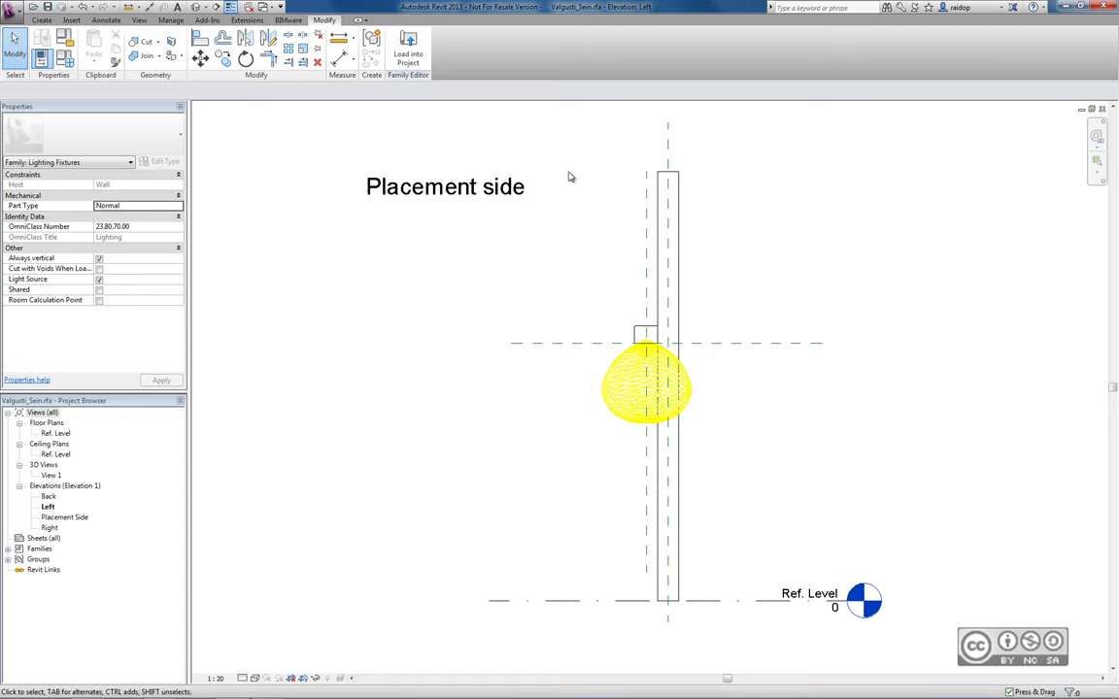
left_click(12, 8)
mouse_move(37, 52)
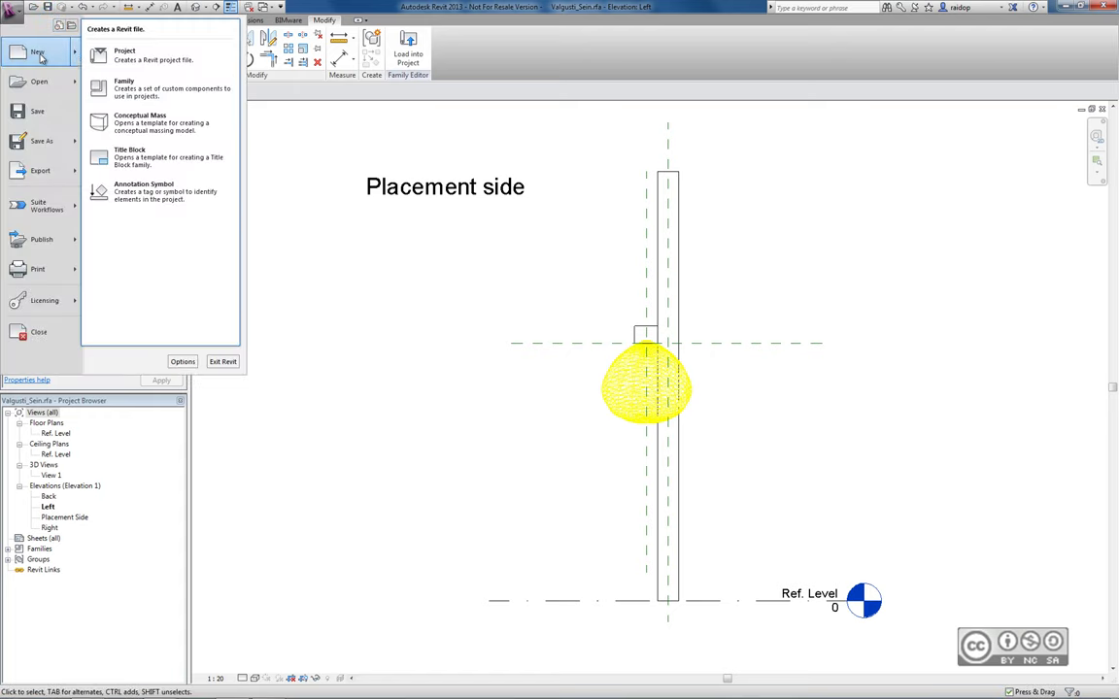
left_click(146, 62)
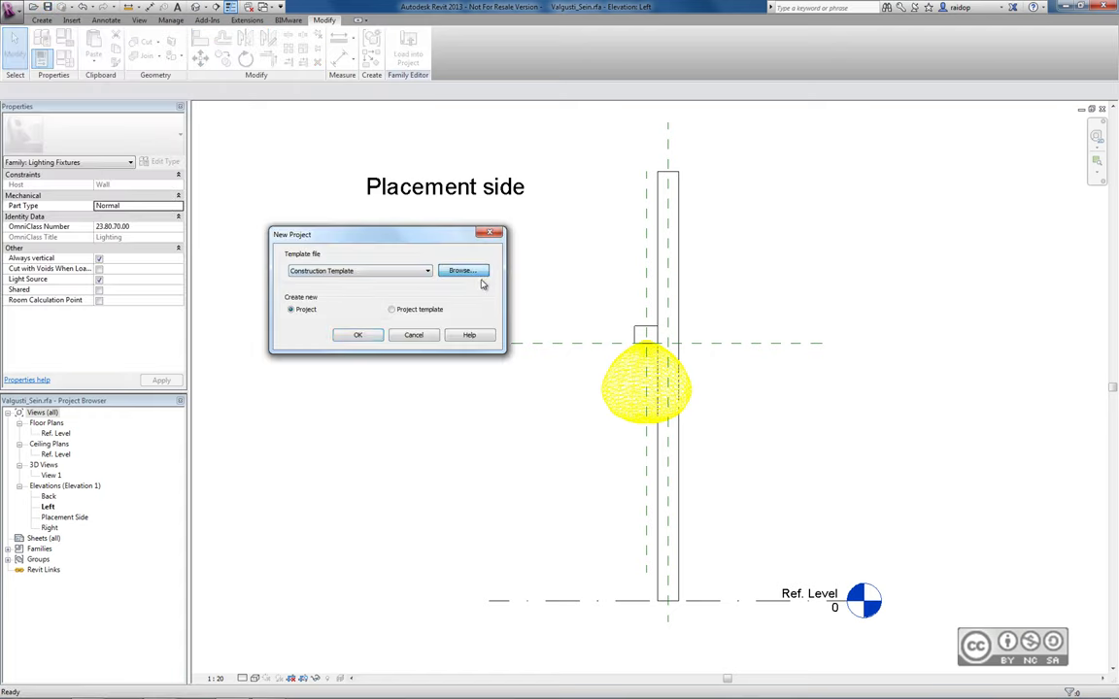
left_click(447, 271)
left_click(756, 488)
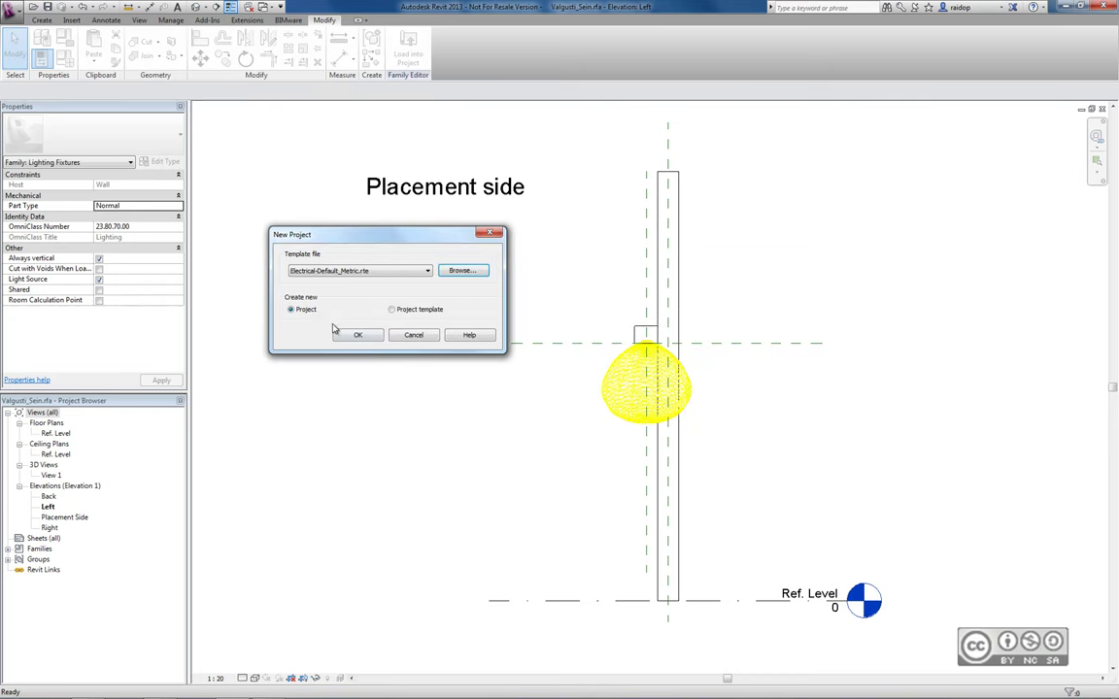
left_click(359, 332)
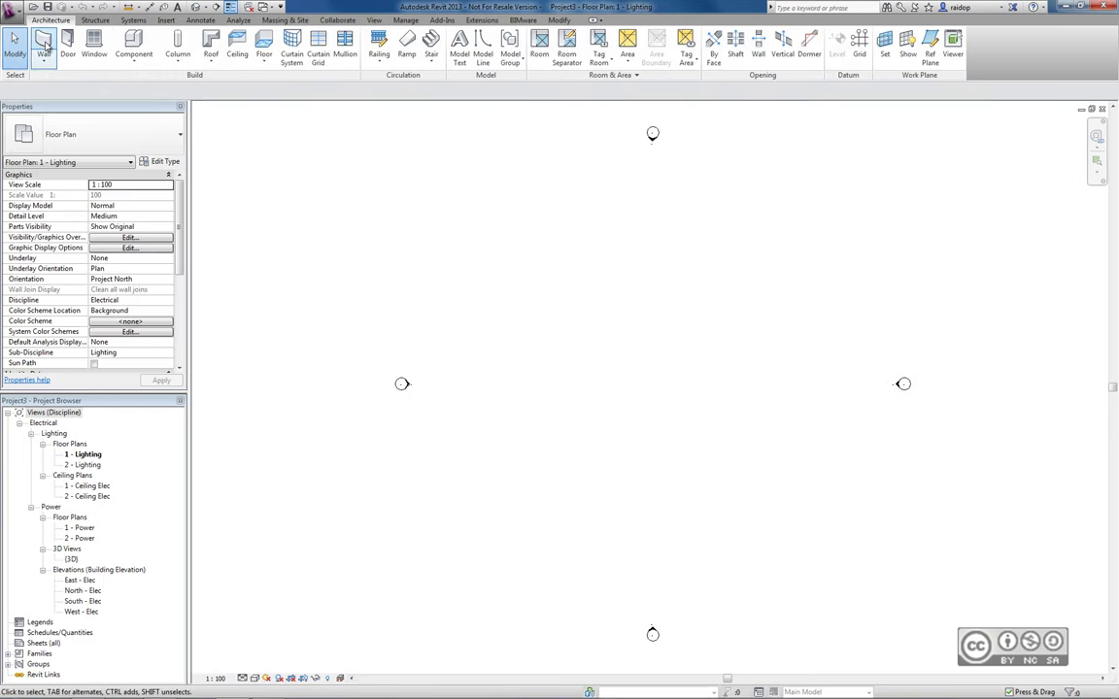
Step: Draw four chained Generic - 200mm walls forming a closed rectangular room, then start the Space tool
key("w")
key("a")
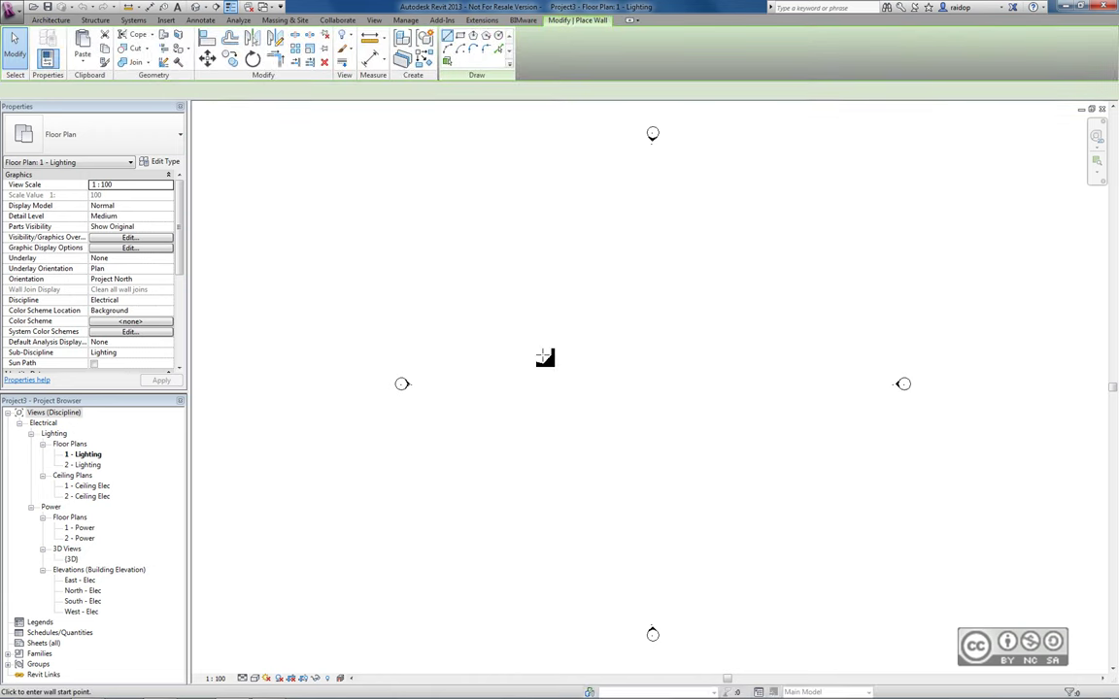
left_click(531, 393)
left_click(531, 343)
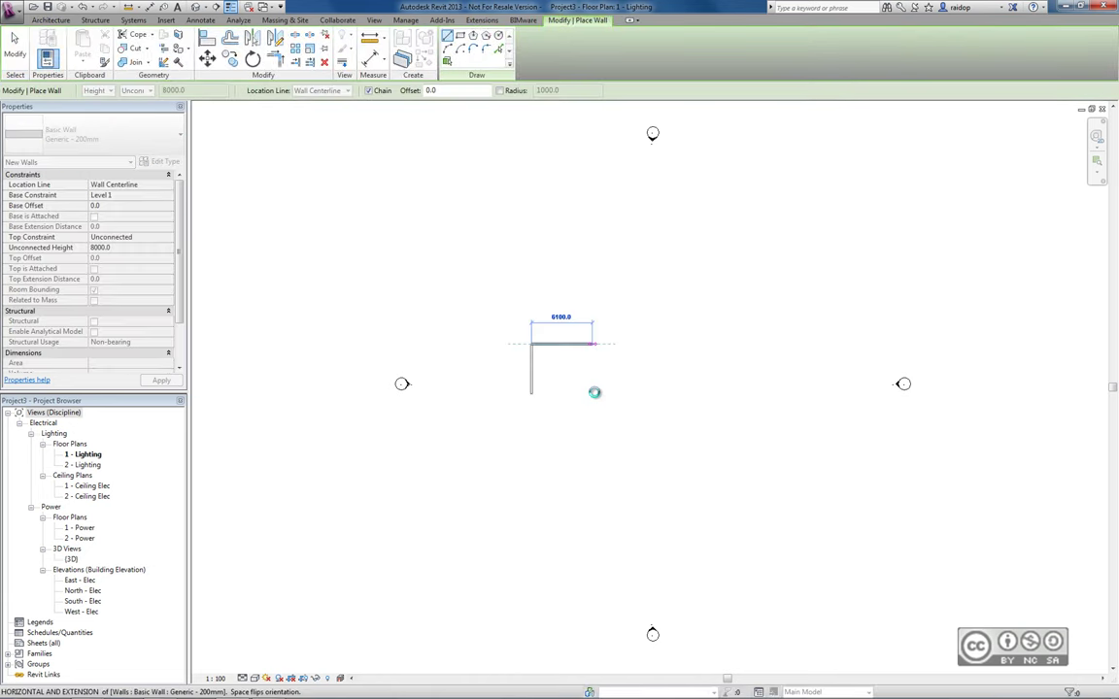
left_click(594, 388)
left_click(594, 393)
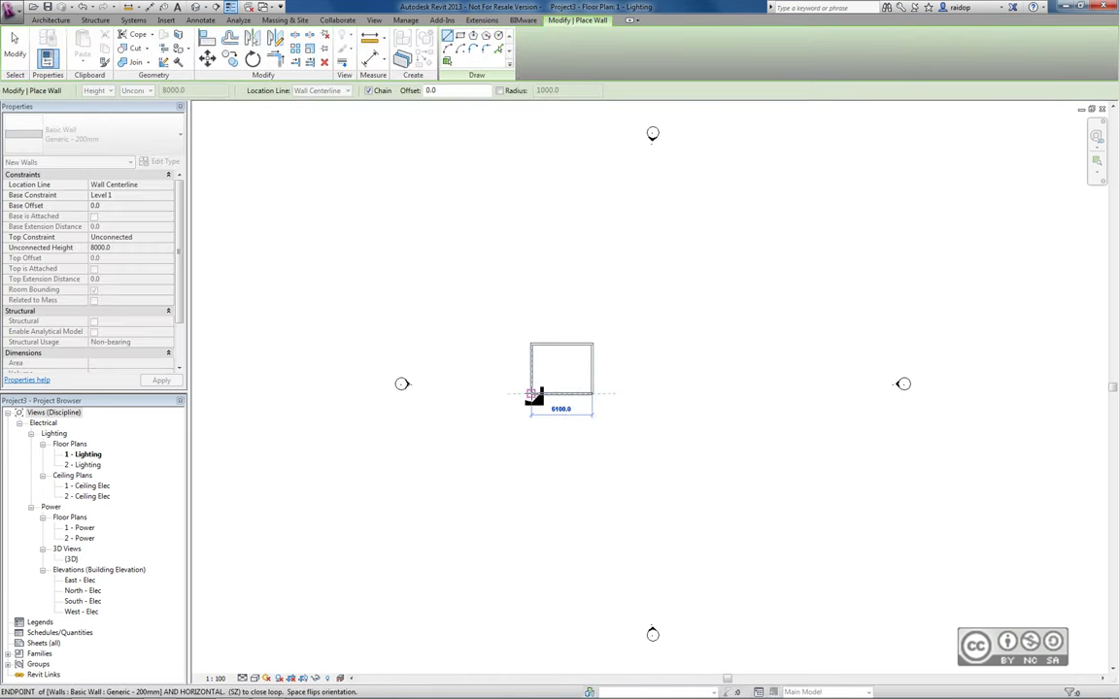
left_click(531, 394)
key("Escape")
scroll(569, 371, "up", 4)
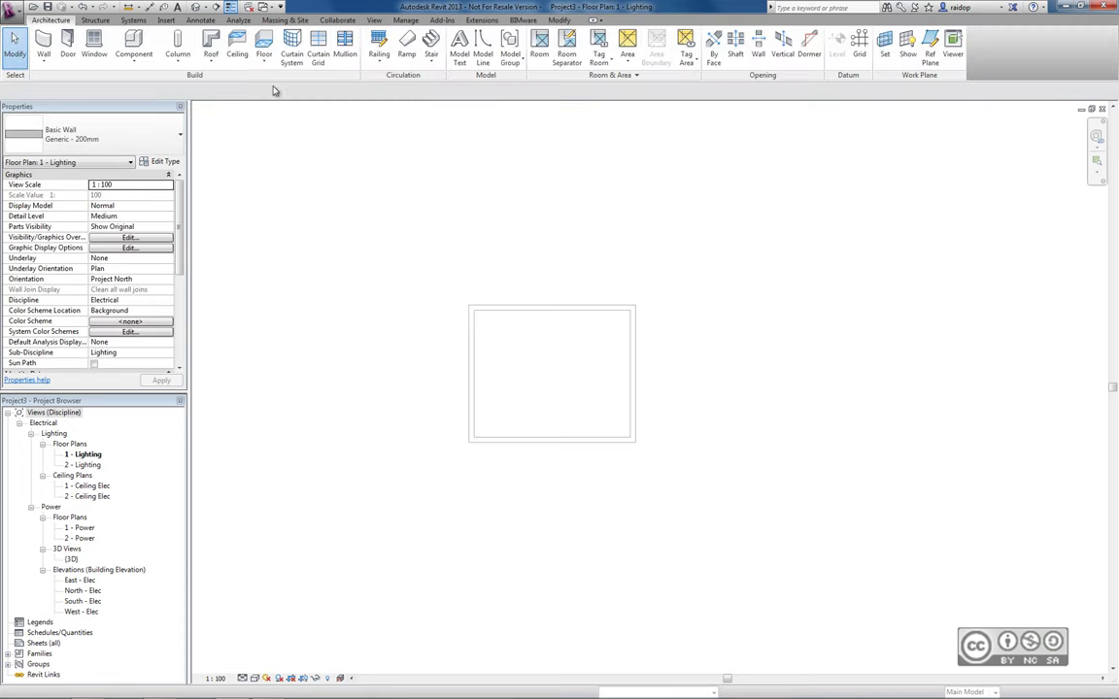
left_click(238, 20)
left_click(363, 43)
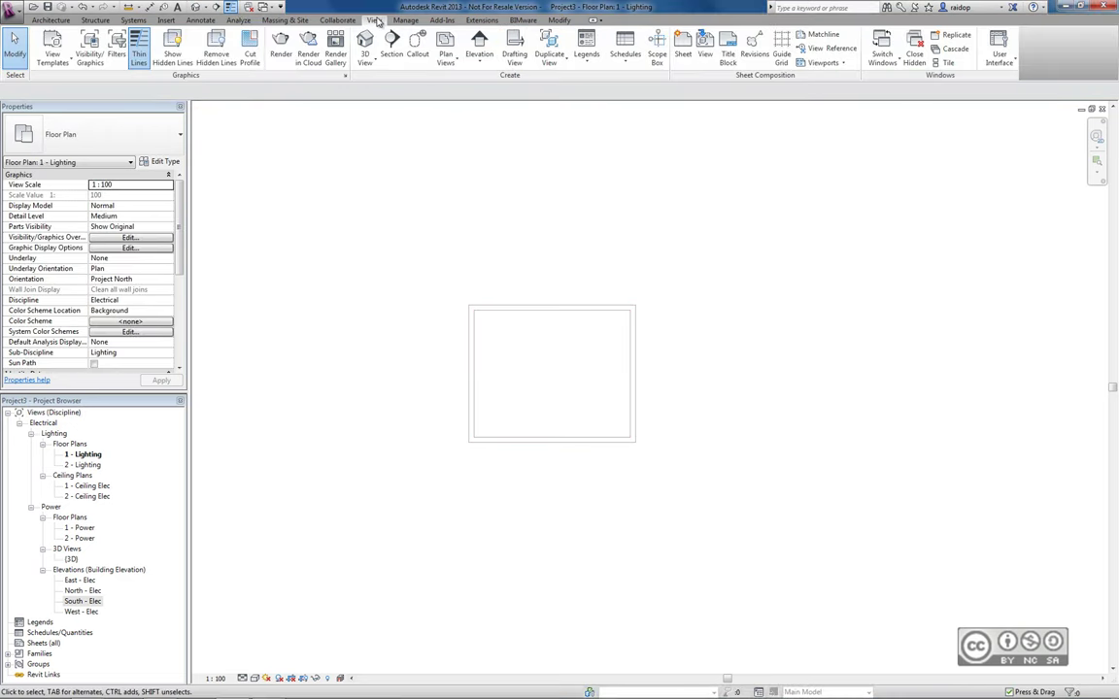
Step: Draw a section line across the room from its left side to its right side
left_click(390, 58)
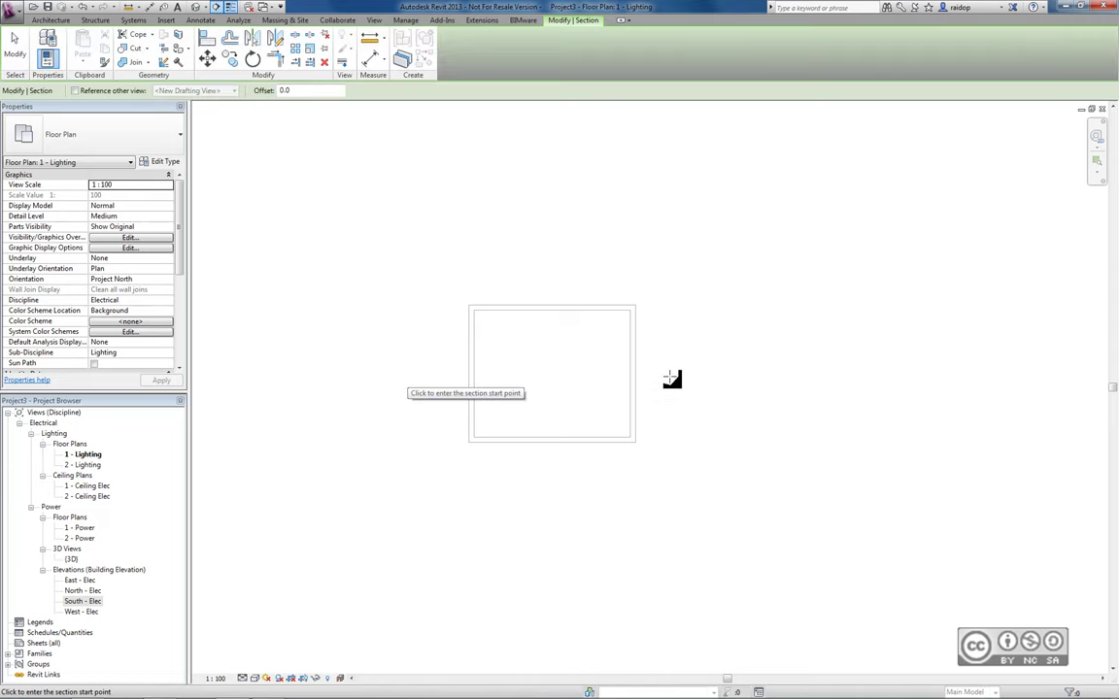
left_click(390, 379)
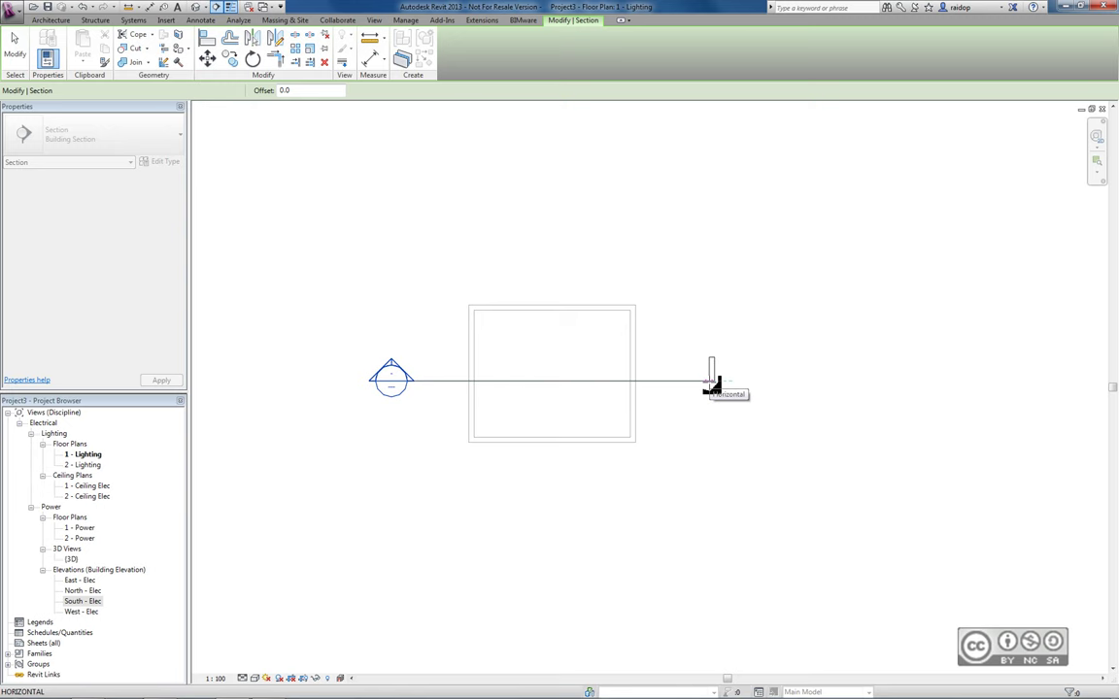
left_click(712, 386)
key("Escape")
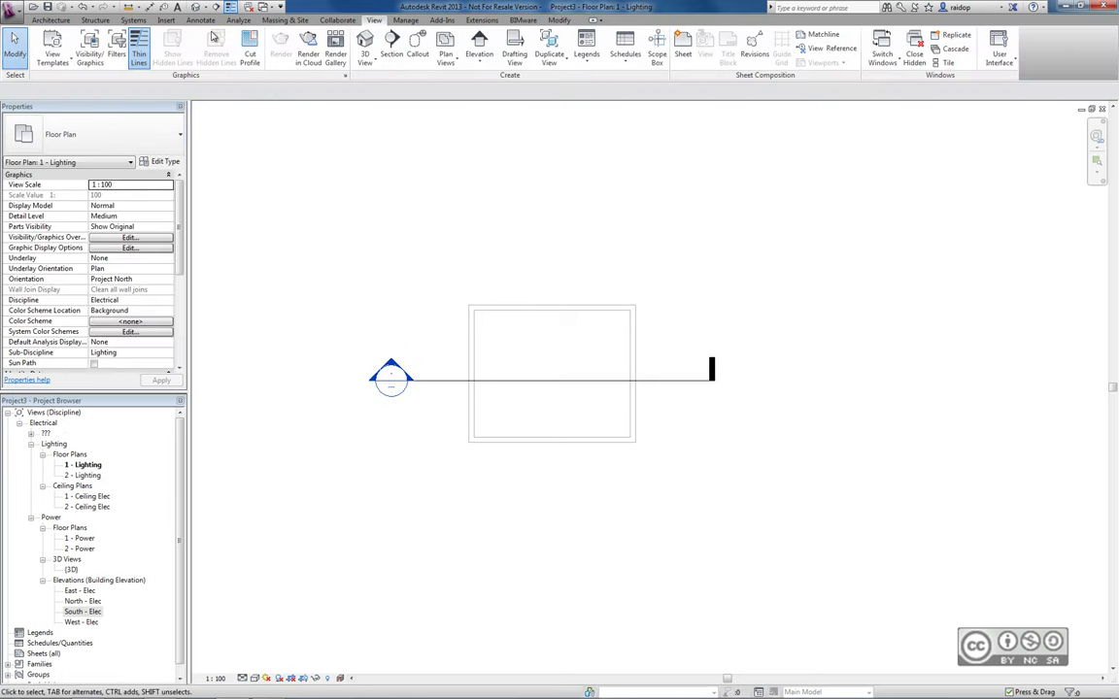
Step: Switch to the Valgusti_Sein family's 3D view and load the family into a project
left_click(236, 7)
left_click(312, 152)
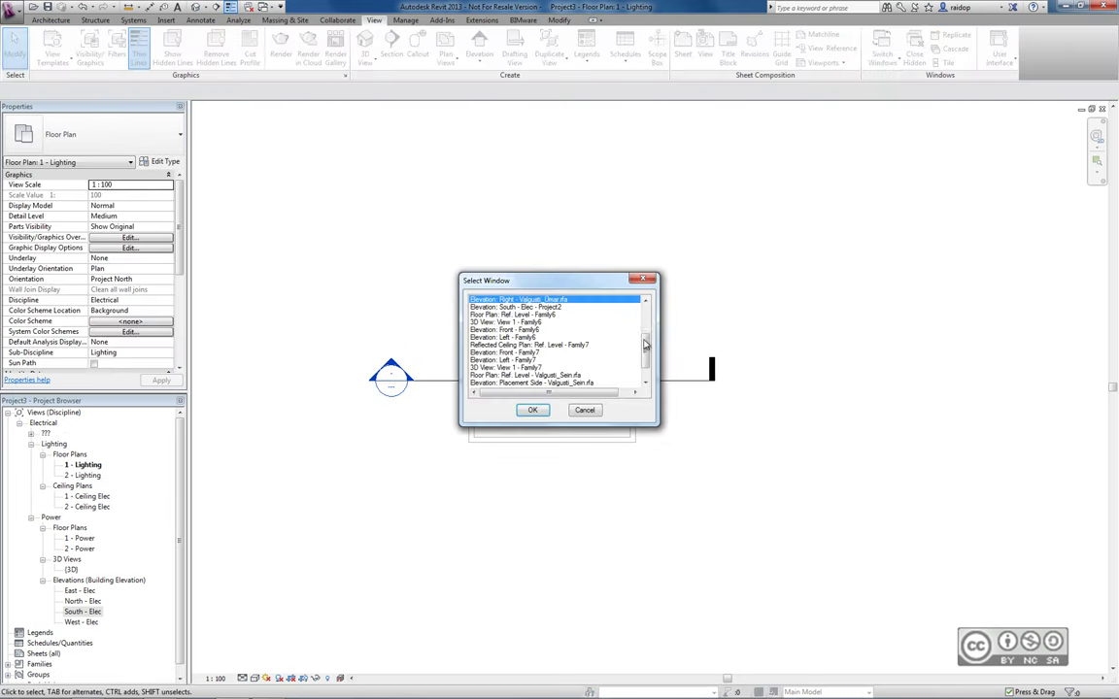
scroll(645, 345, "down", 1)
left_click(574, 375)
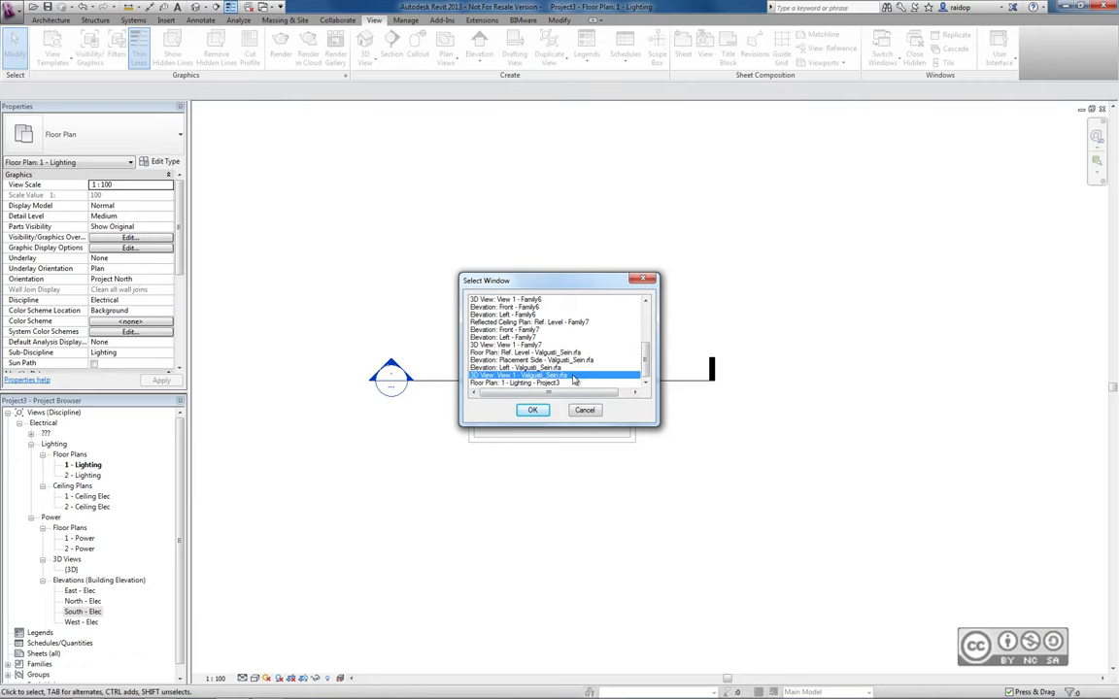
left_click(532, 410)
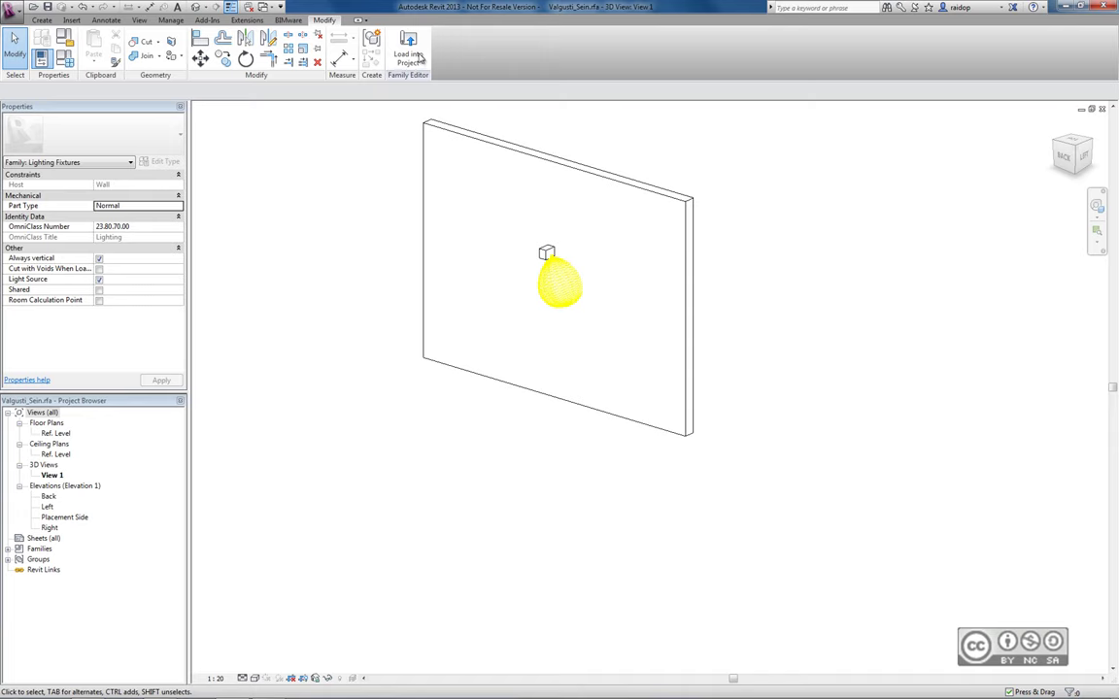
left_click(409, 46)
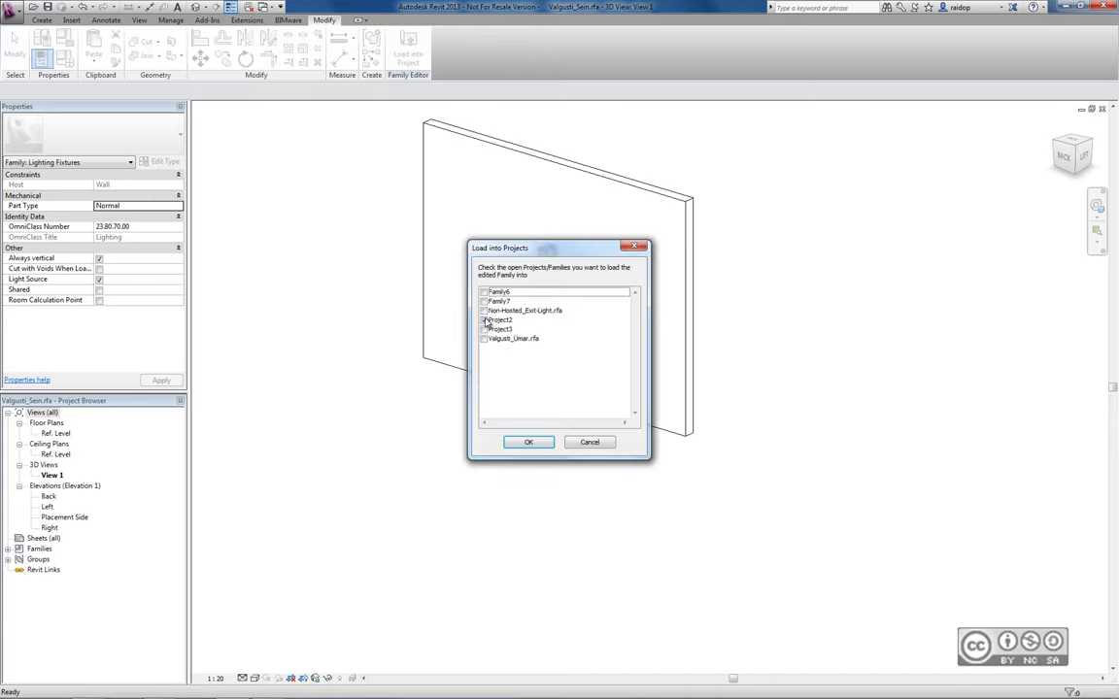
Step: Load Valgusti_Sein into Project3 and place the fixture on the room's top wall
left_click(484, 319)
left_click(484, 329)
left_click(530, 442)
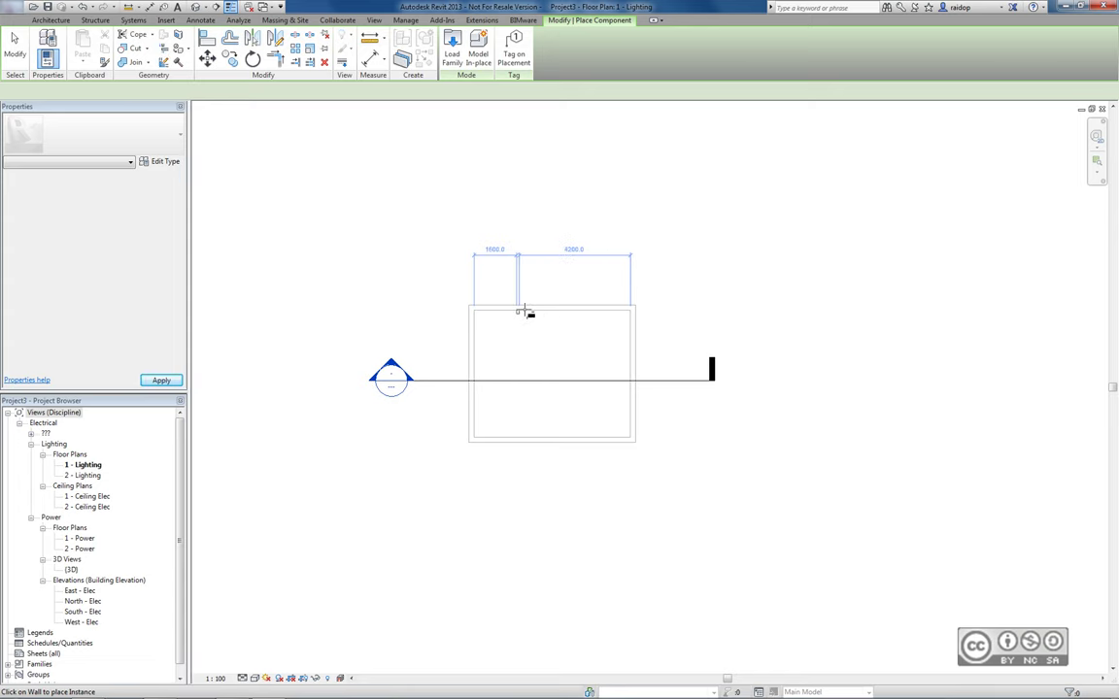
left_click(555, 311)
scroll(549, 311, "up", 3)
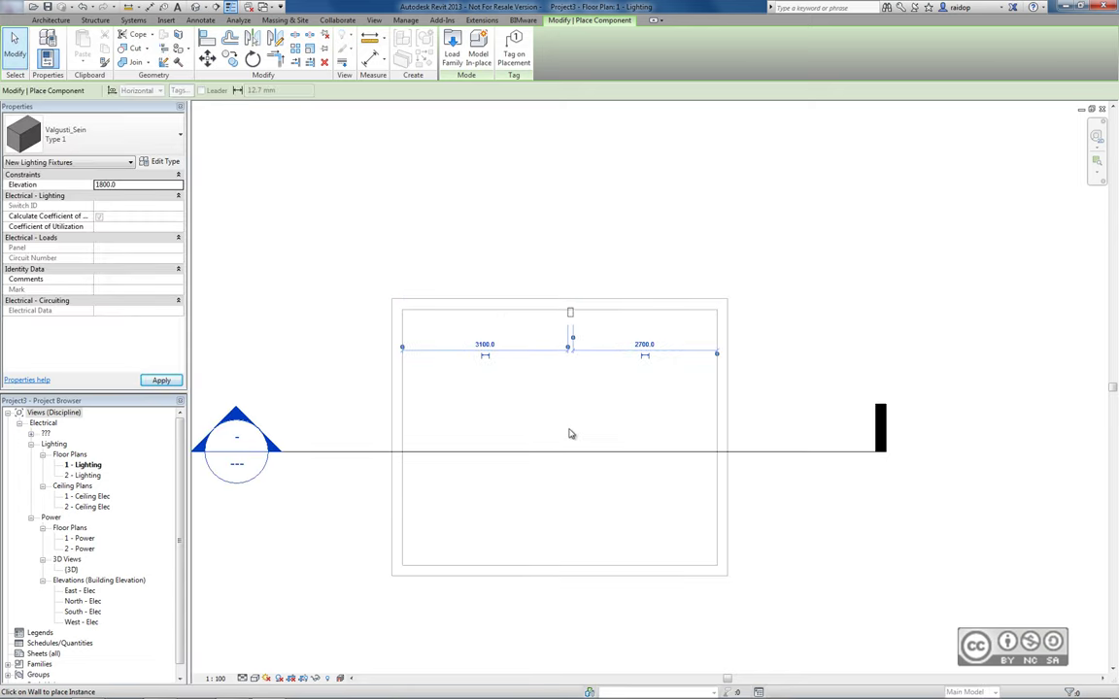
key("Escape")
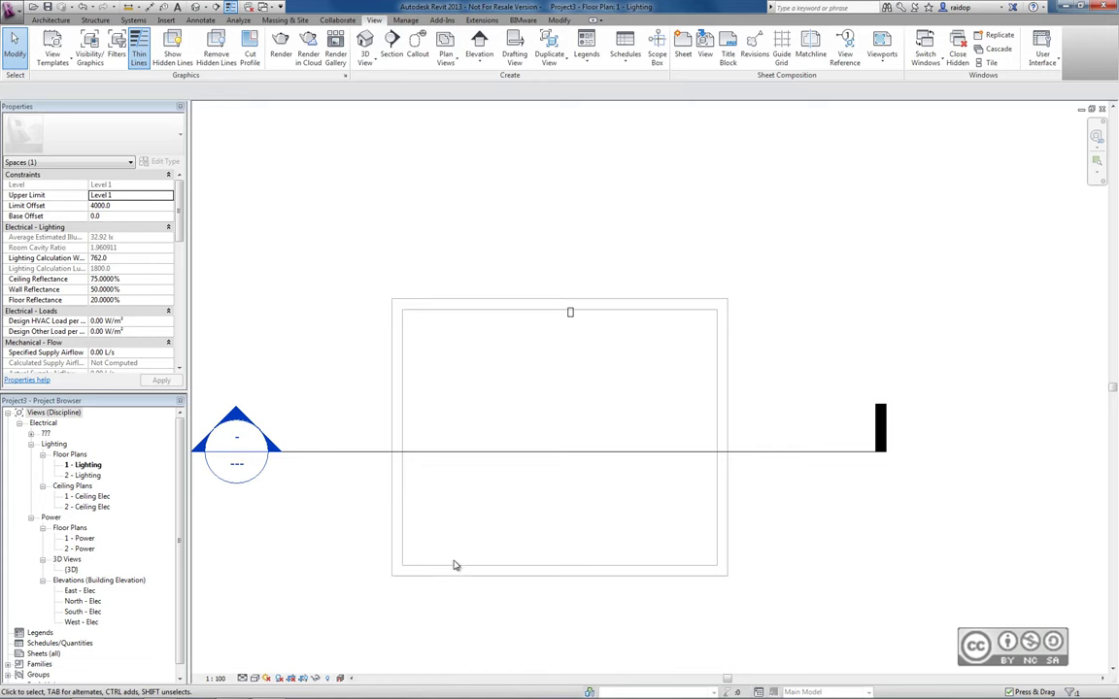
Step: Inspect the room space's properties, which estimate 32.92 lx illumination
left_click(453, 561)
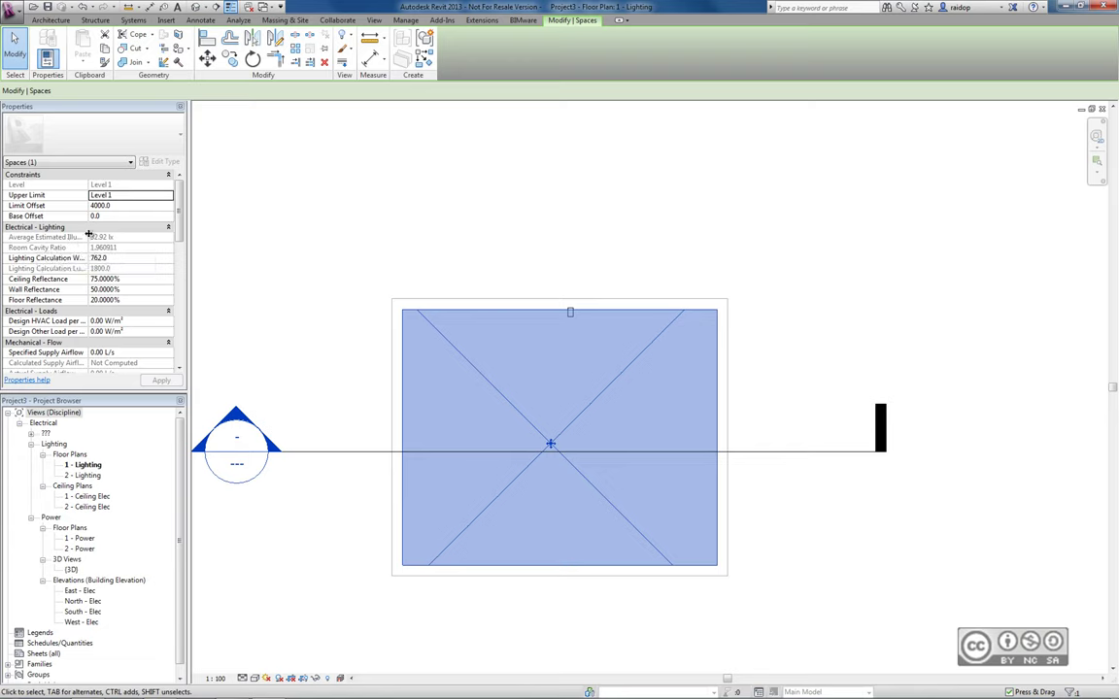
left_click_drag(86, 214, 107, 235)
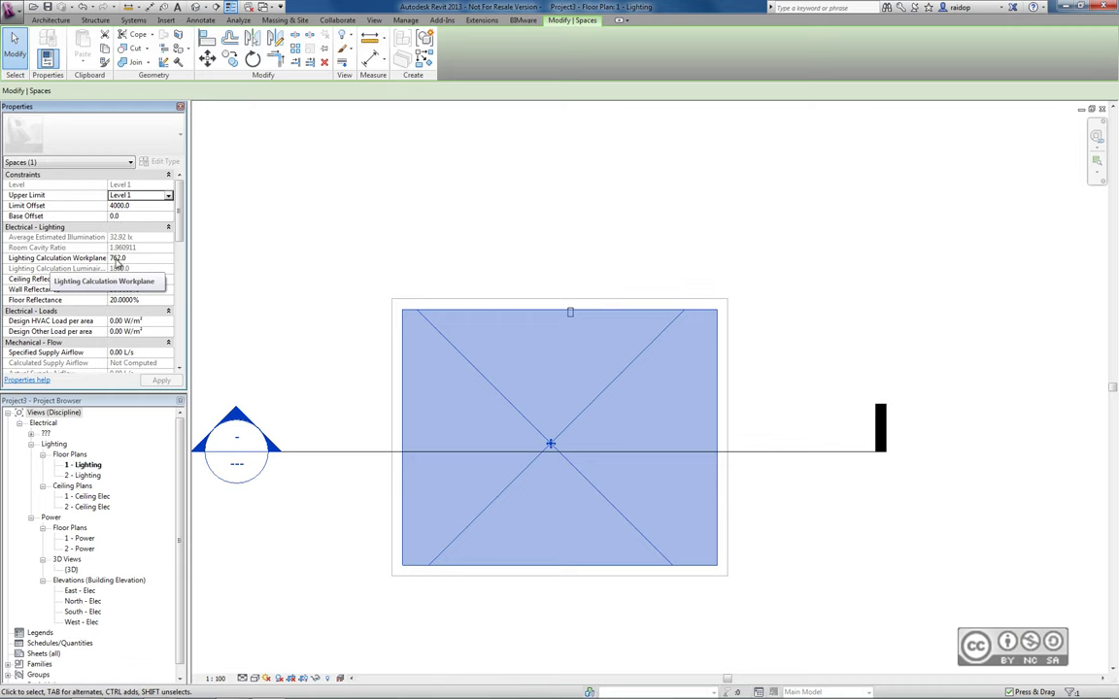
left_click(587, 253)
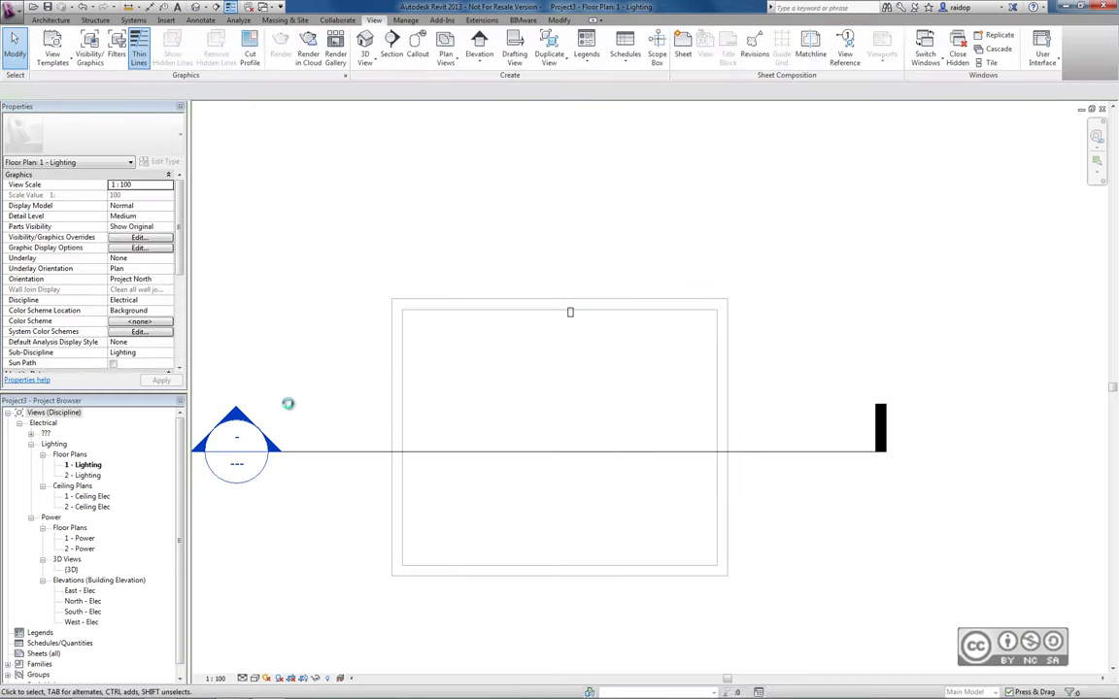
Step: Open Section 1 and drag the space's top edge to a 2633.3 limit offset below Level 2
double_click(236, 420)
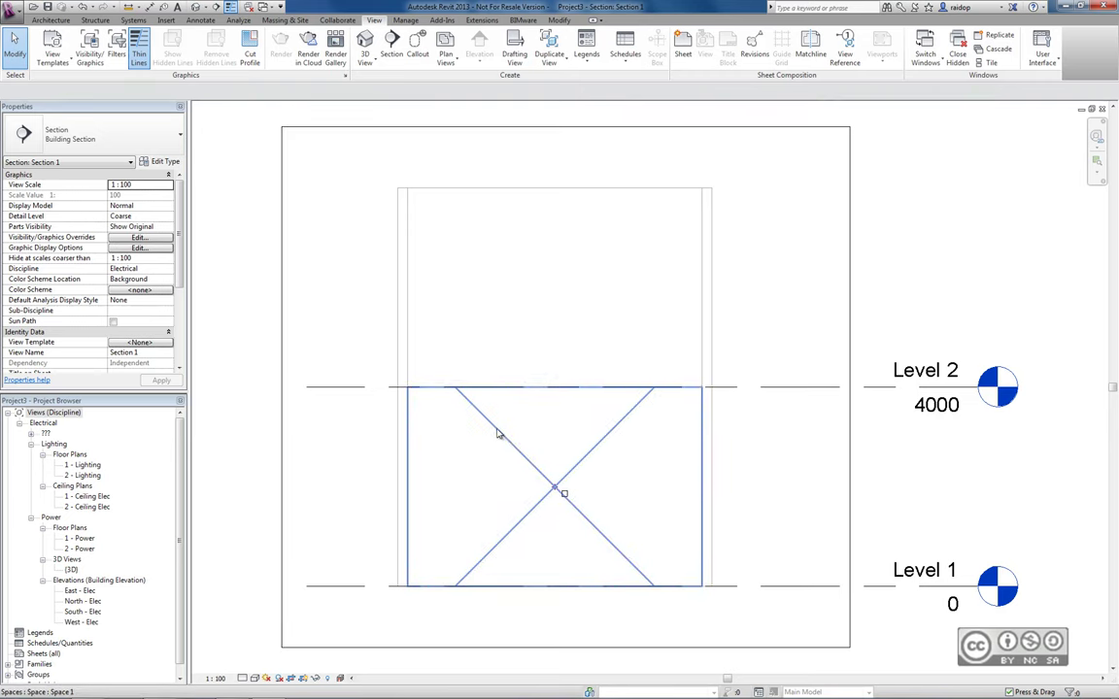
left_click(618, 449)
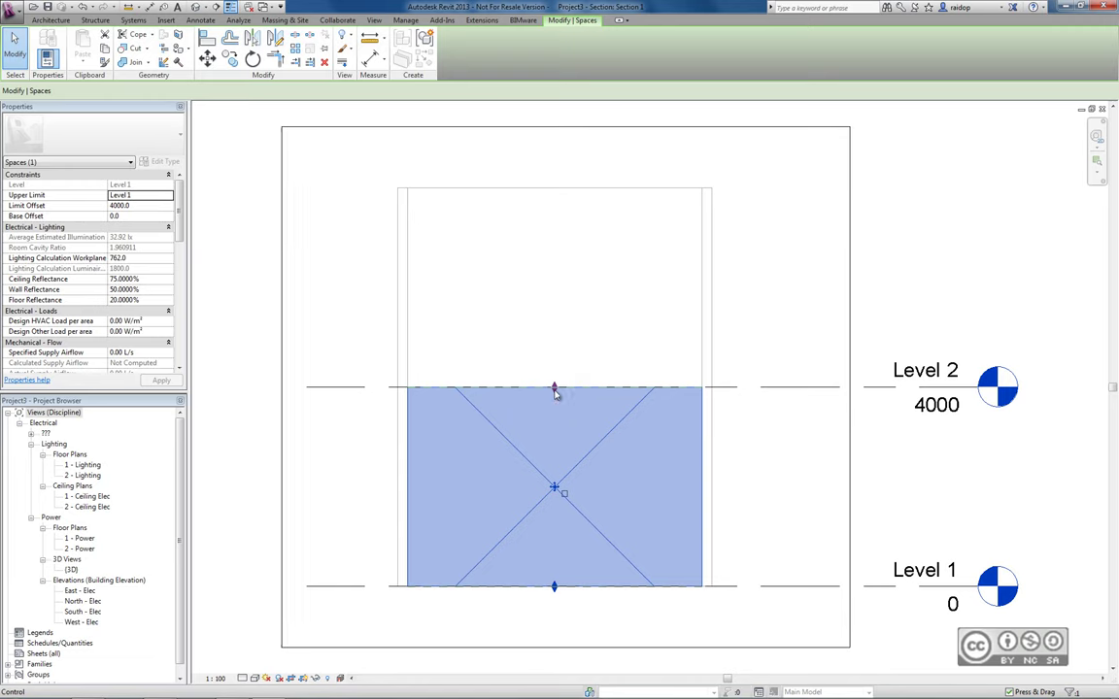
left_click_drag(554, 392, 560, 514)
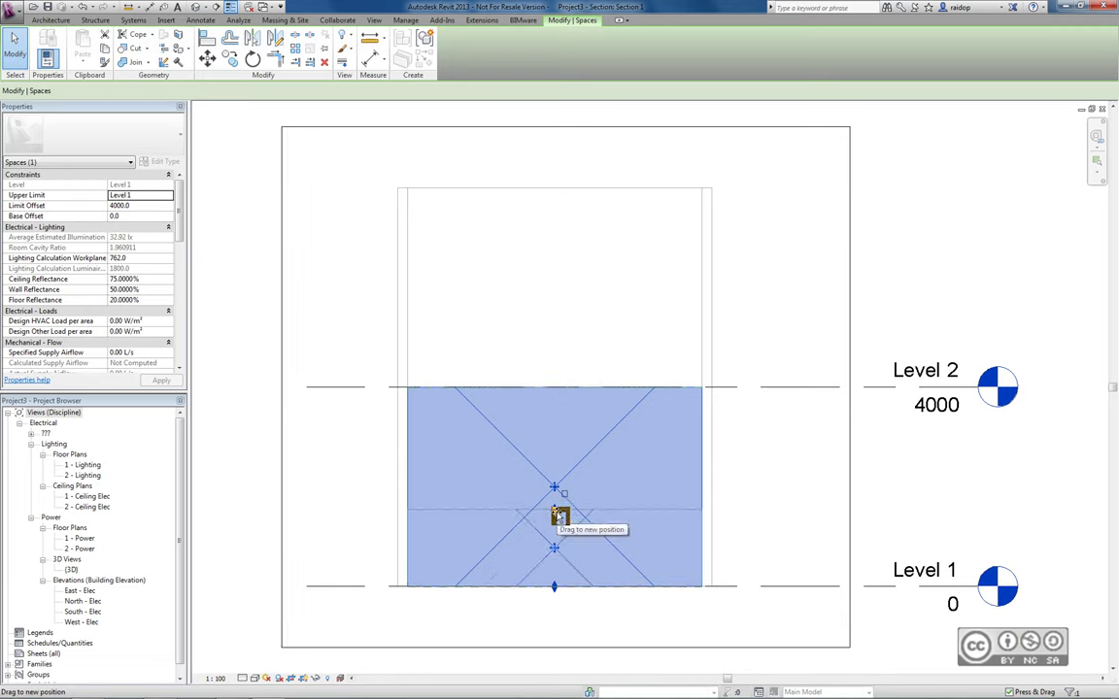
left_click_drag(560, 515, 560, 510)
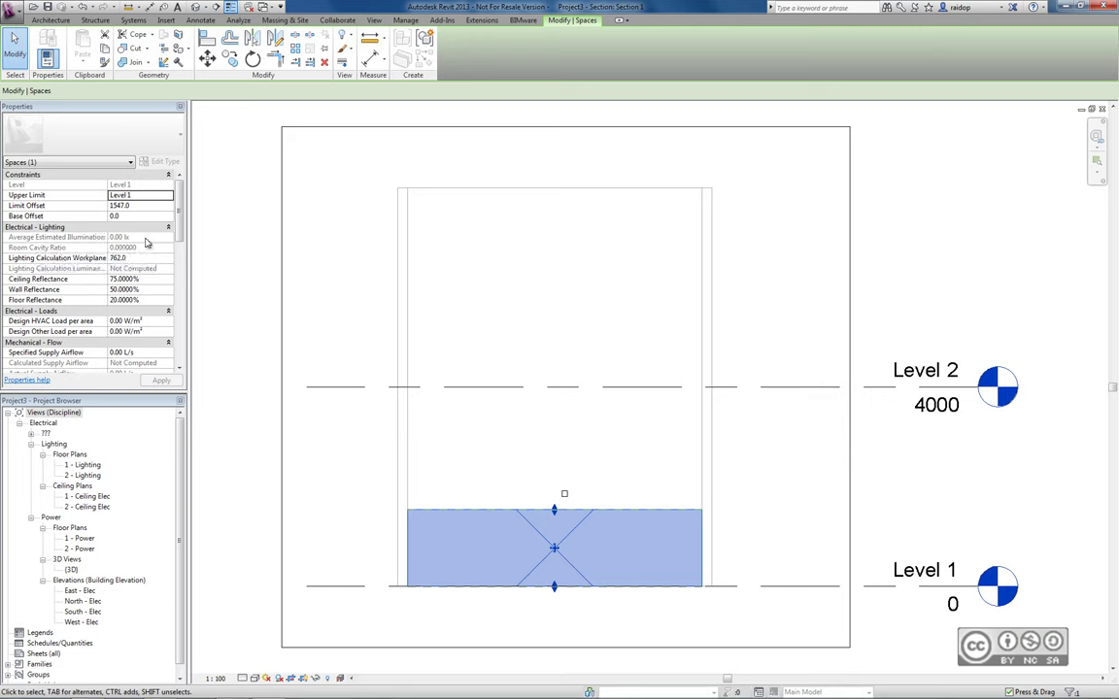
left_click_drag(557, 489, 596, 452)
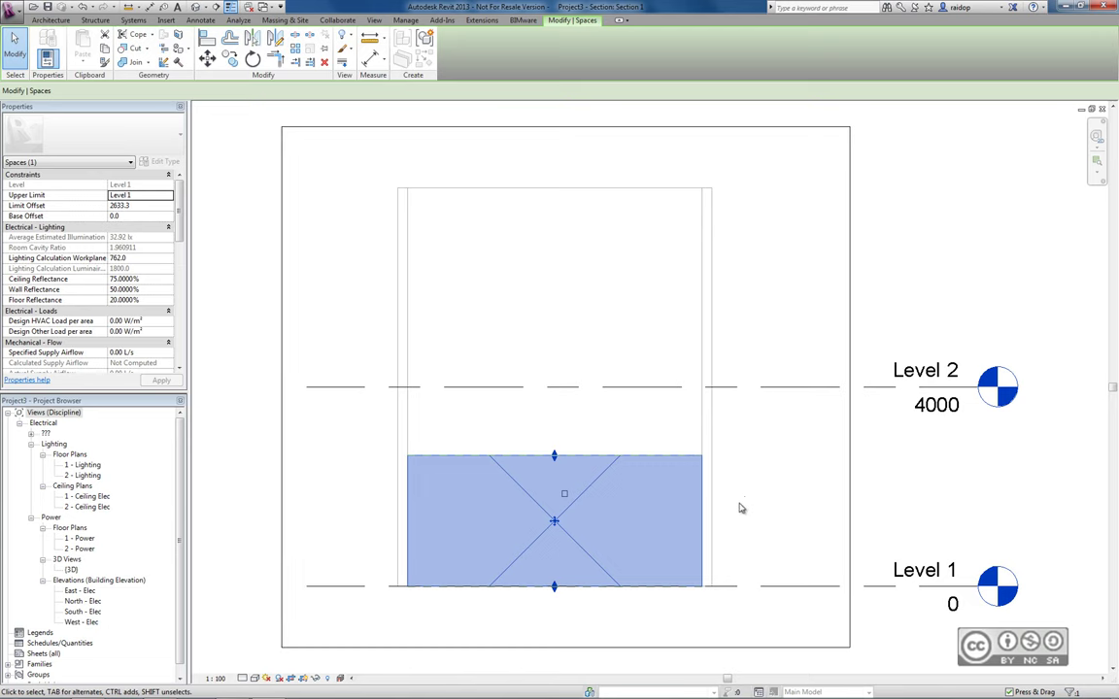
left_click(666, 447)
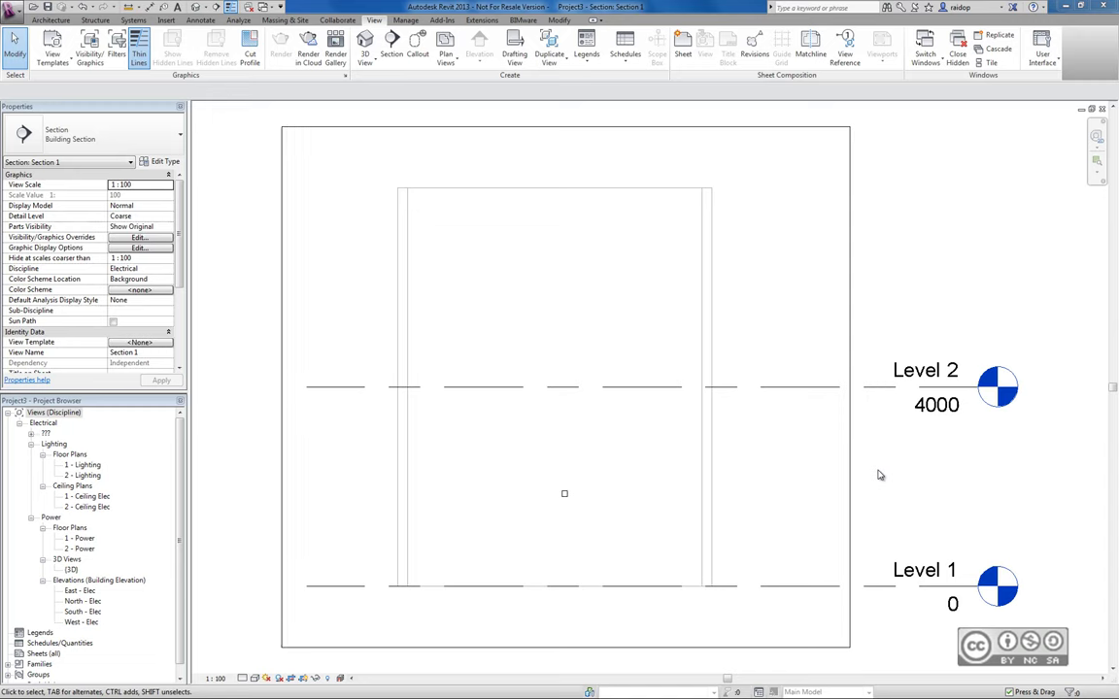
Step: Switch to the Valgusti_Sein family's Left elevation view
key("ctrl+Tab")
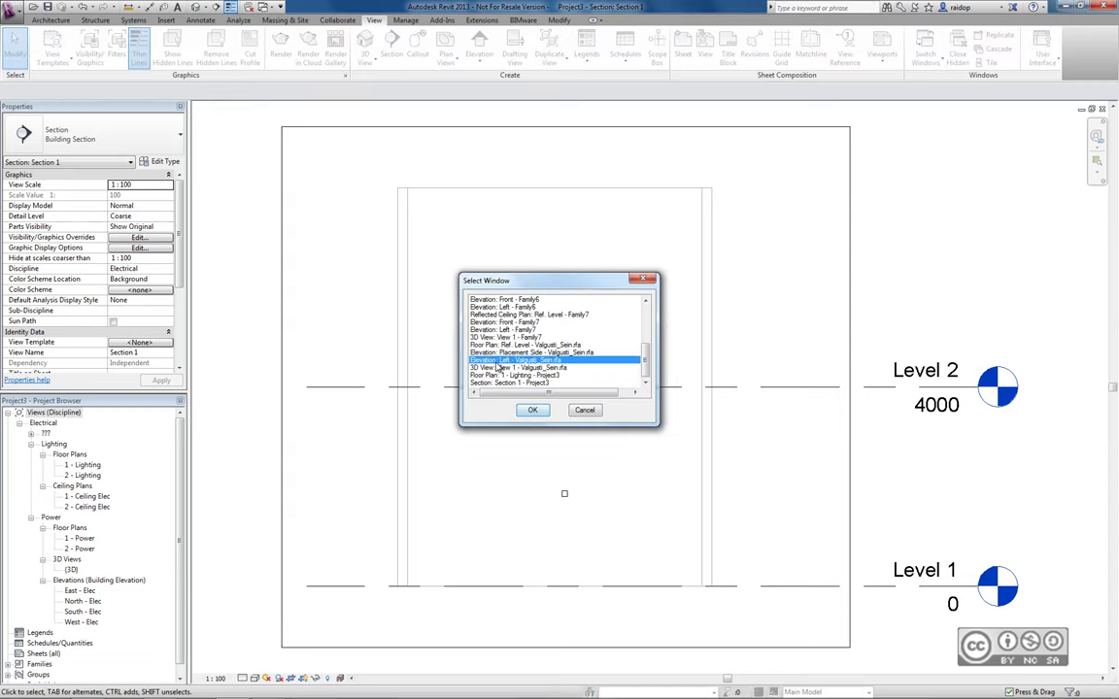
left_click(532, 410)
key("ctrl+Tab")
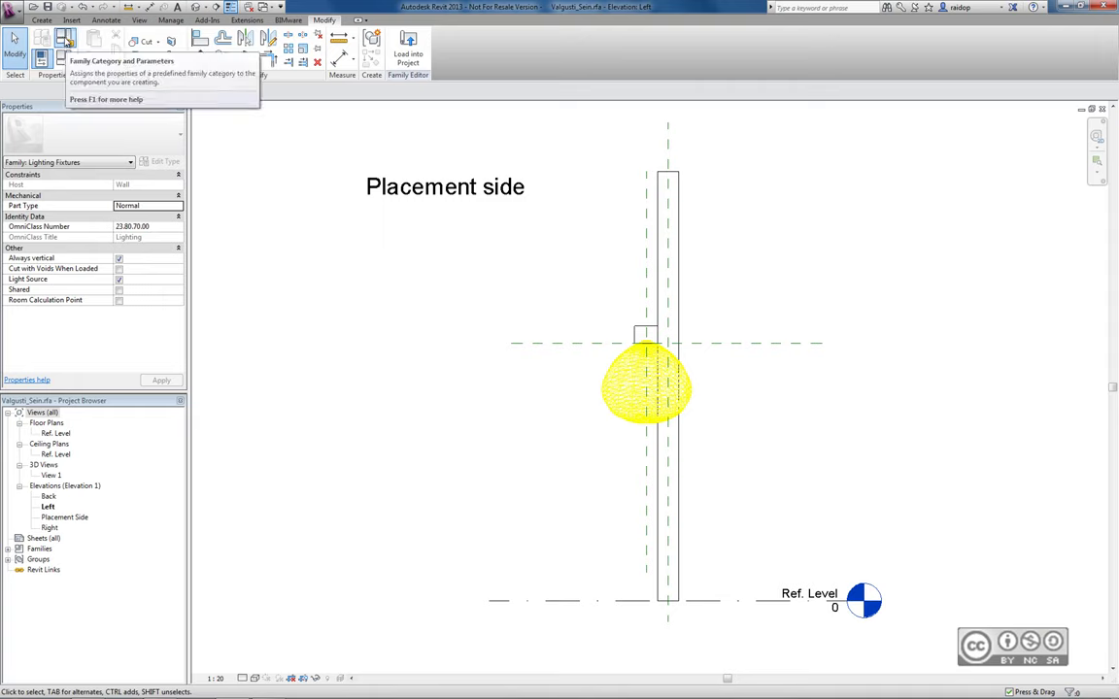
Step: Try the Shared option in Family Category and Parameters but cancel, leaving it off
left_click(61, 39)
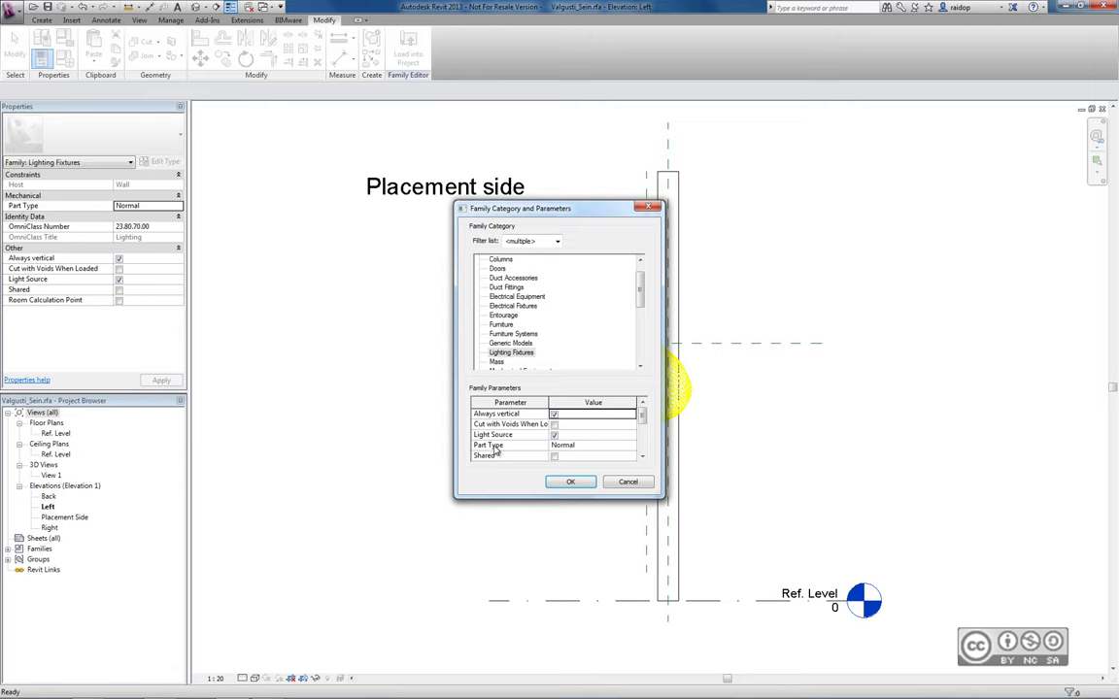
left_click(554, 455)
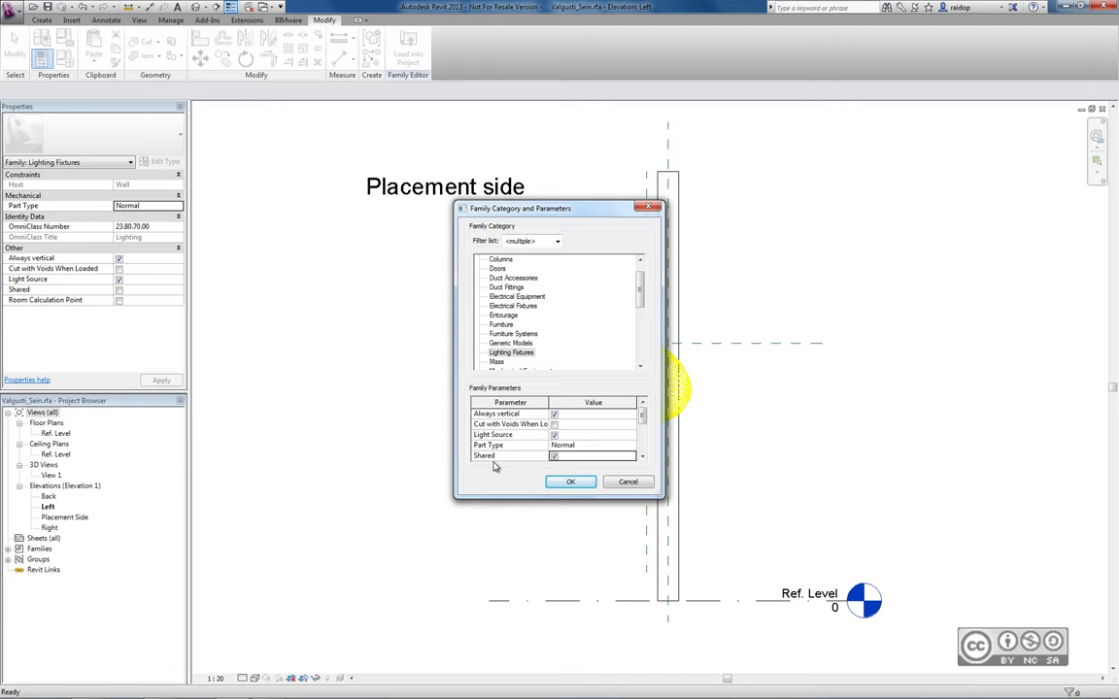
left_click(621, 484)
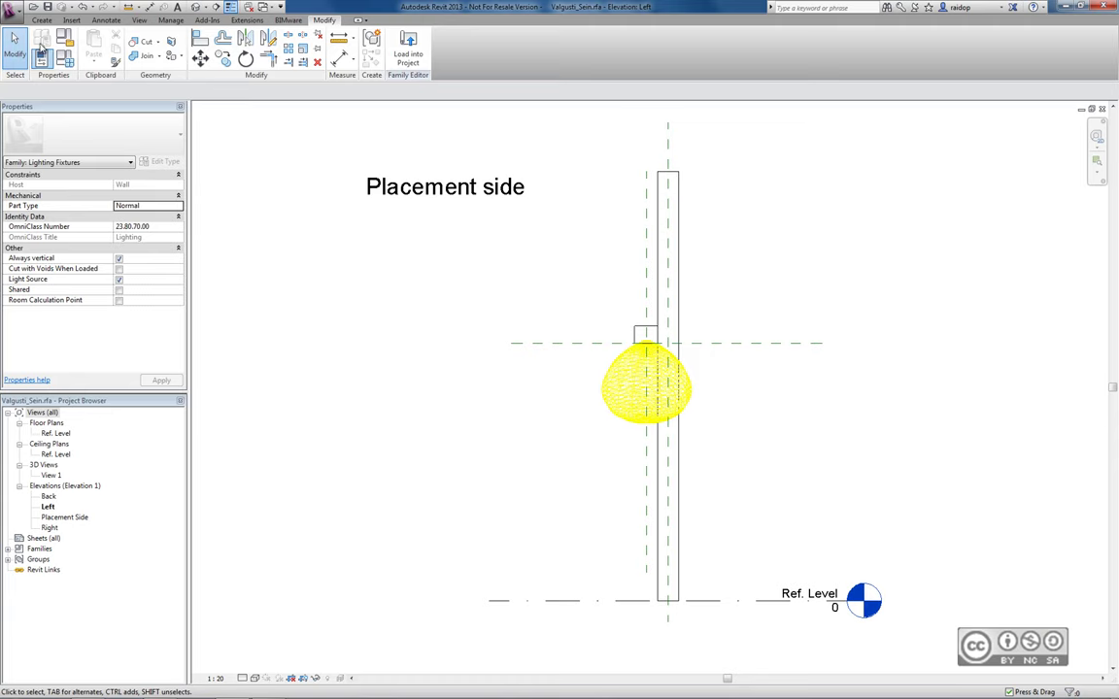
left_click(14, 11)
mouse_move(39, 51)
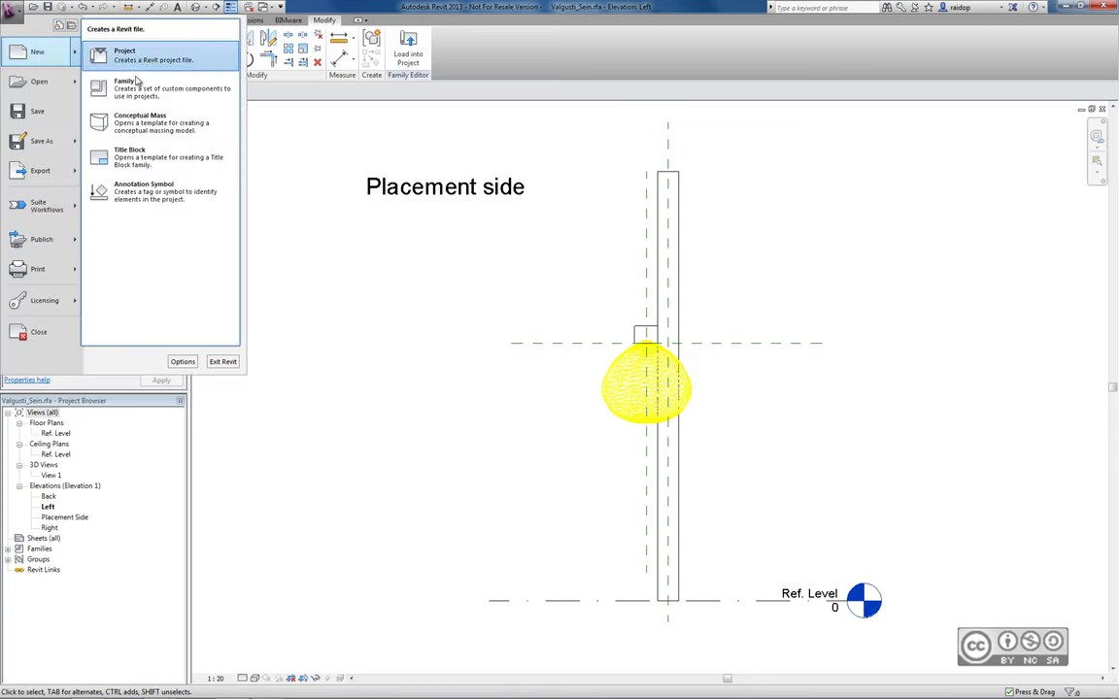
Step: Create a new family from the Metric Generic Model.rft template
left_click(124, 89)
scroll(743, 346, "down", 5)
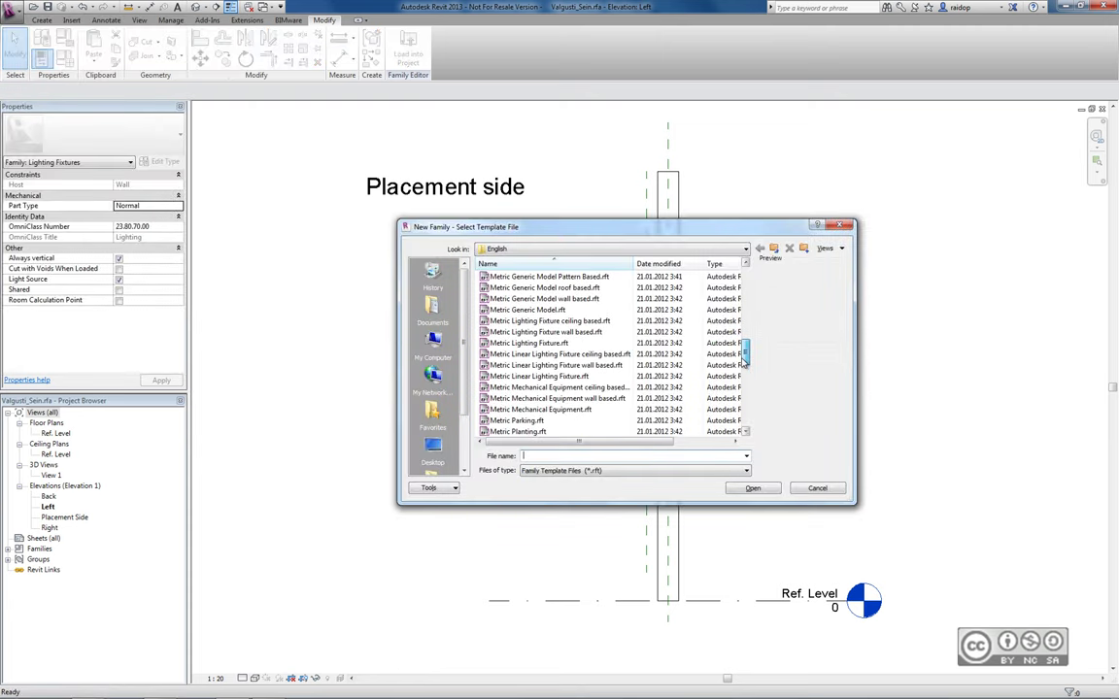
scroll(582, 379, "up", 2)
left_click(527, 398)
left_click(745, 489)
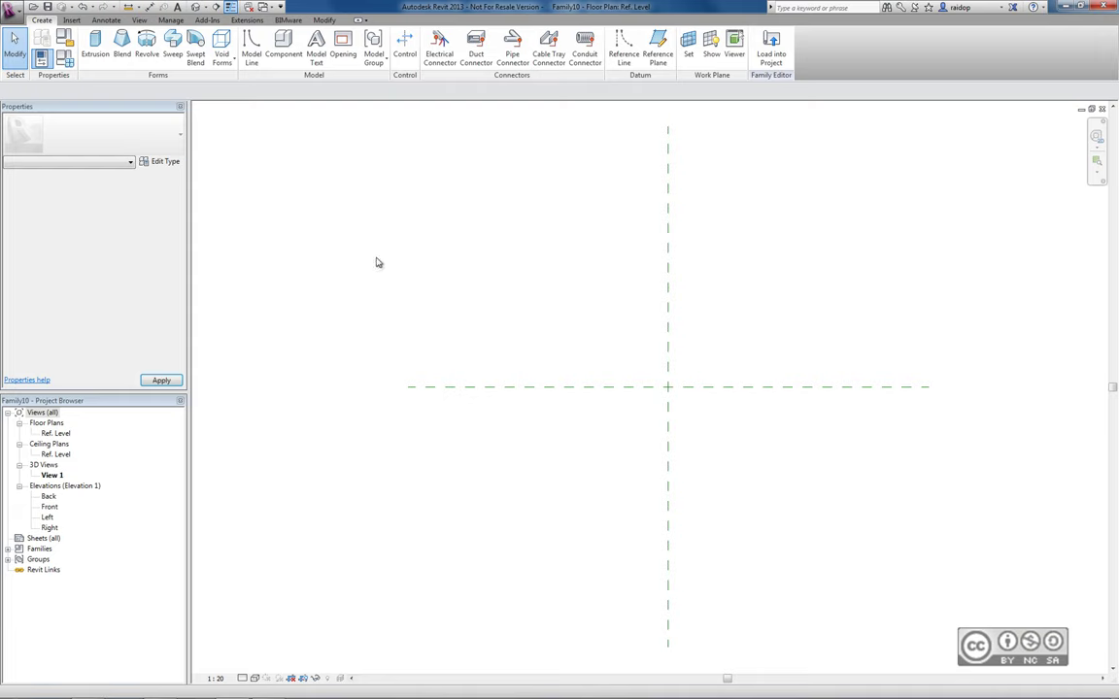
Step: Set the family category to Lighting Fixtures with Light Source enabled
left_click(60, 37)
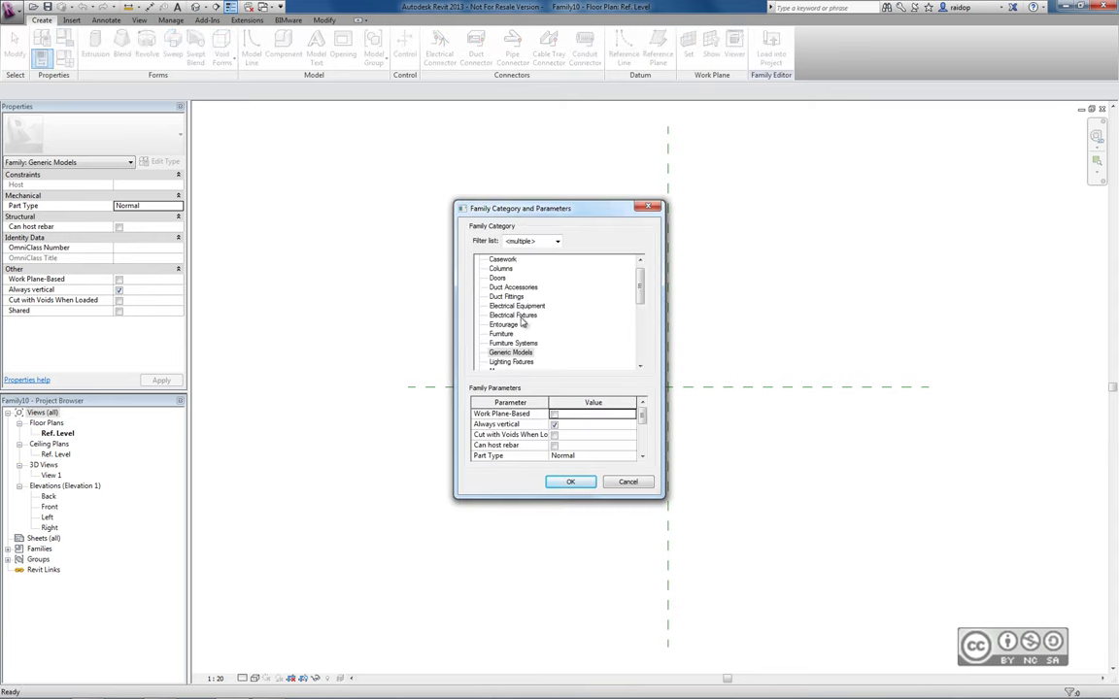
scroll(522, 323, "down", 1)
left_click(512, 334)
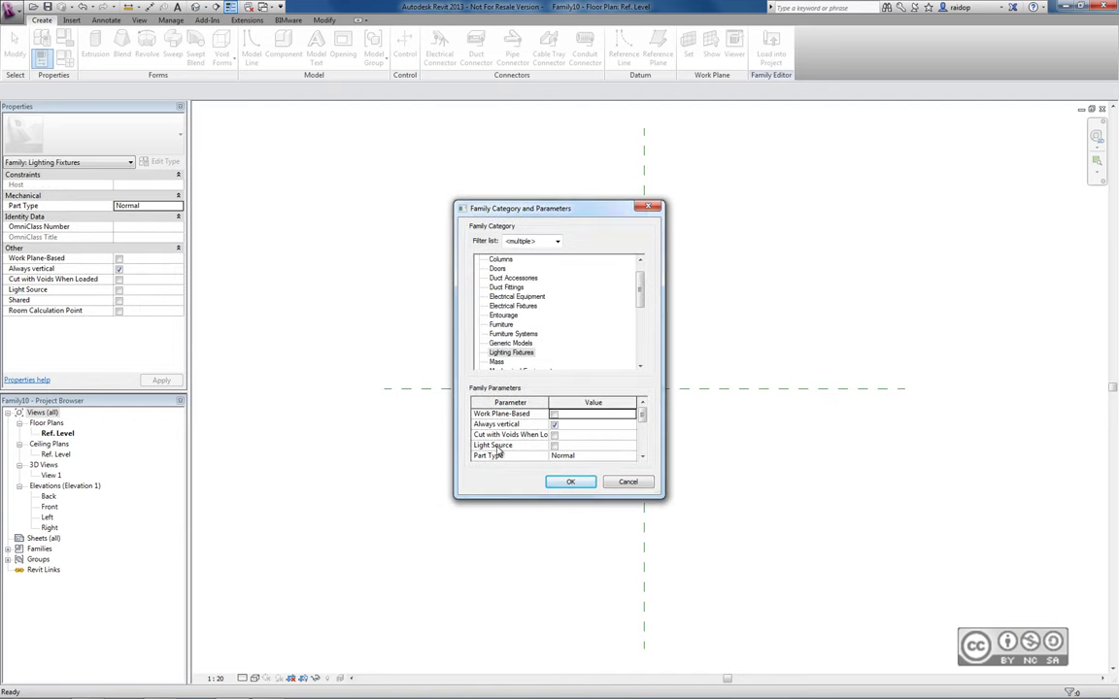
left_click(555, 445)
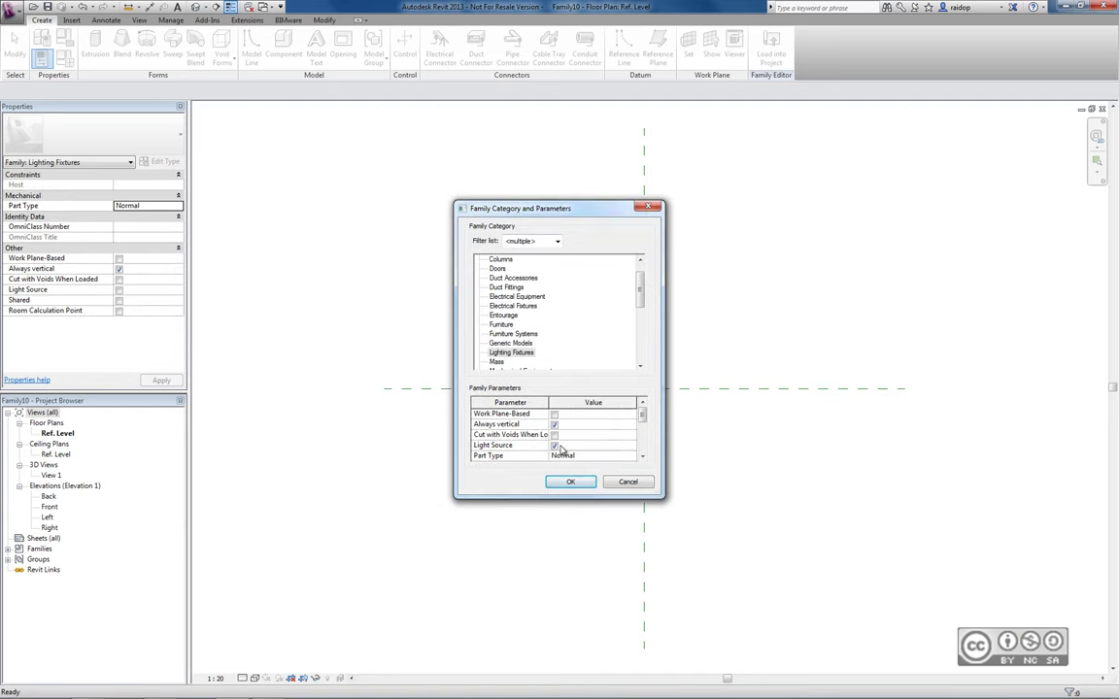
left_click(570, 482)
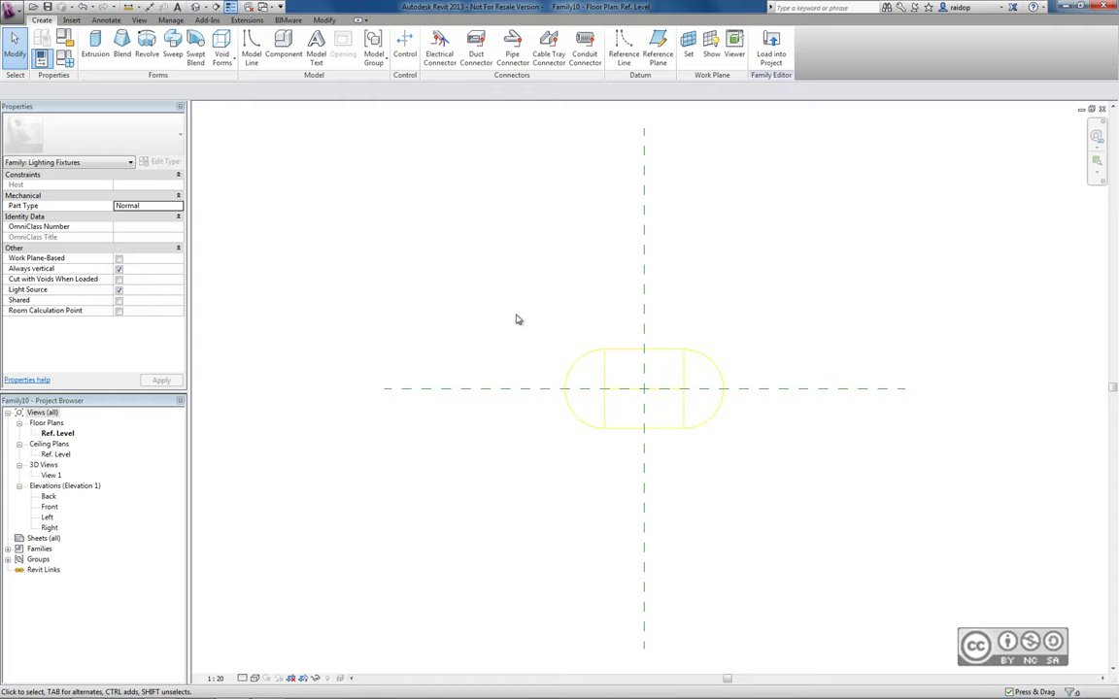
left_click(168, 22)
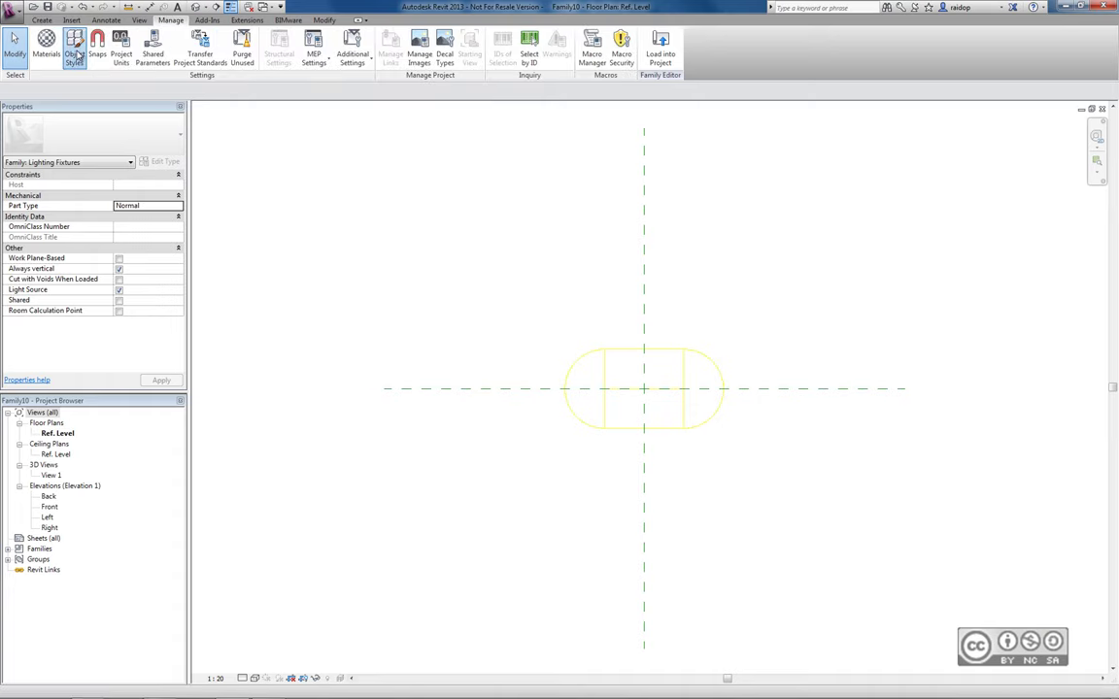
left_click(75, 49)
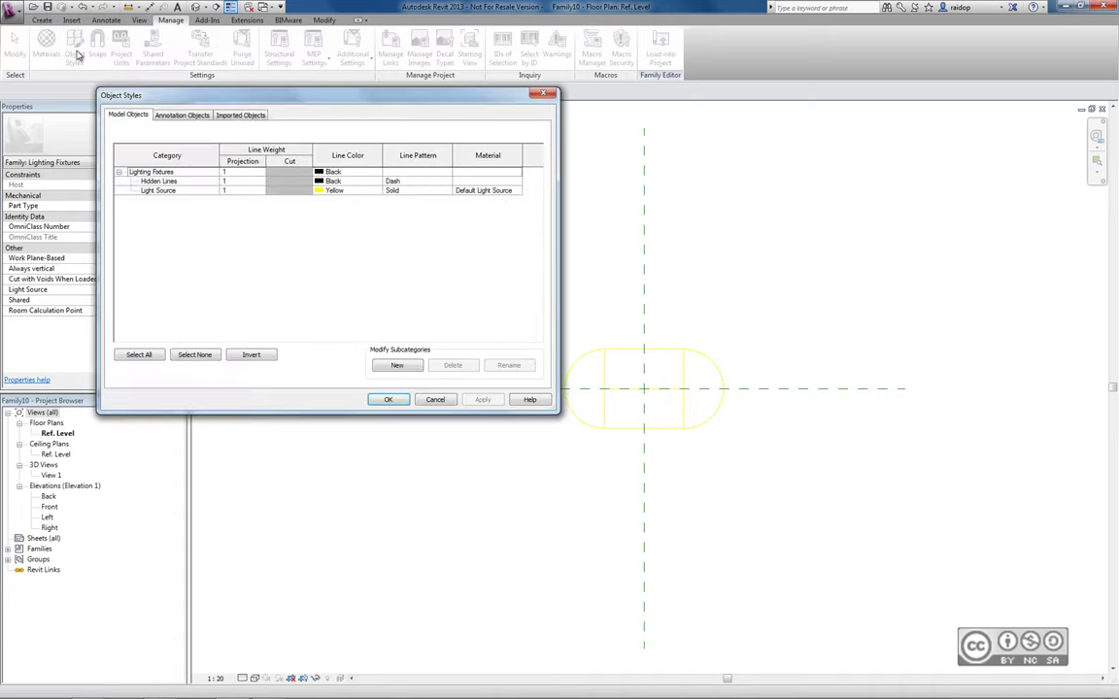
left_click(147, 190)
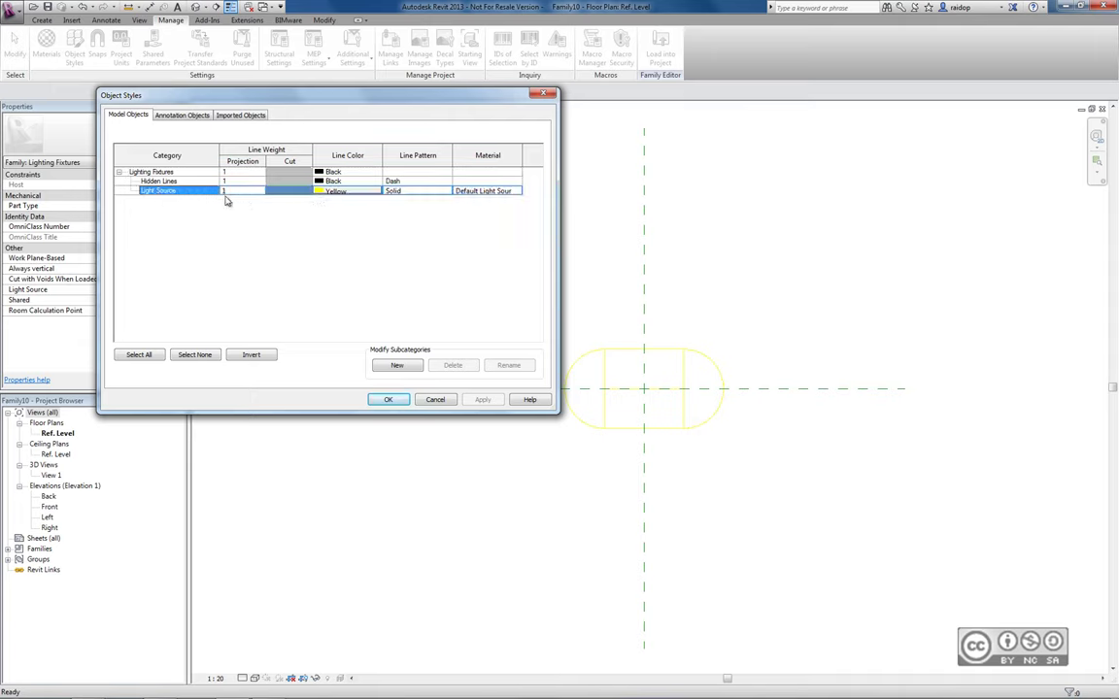
key("Return")
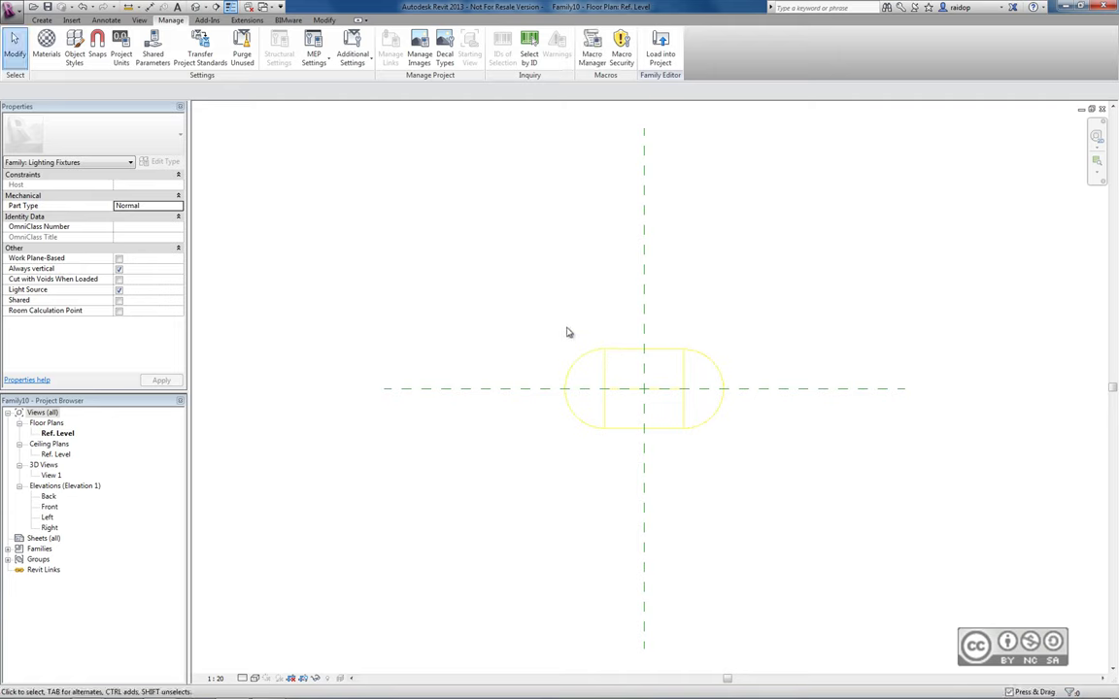
left_click(622, 353)
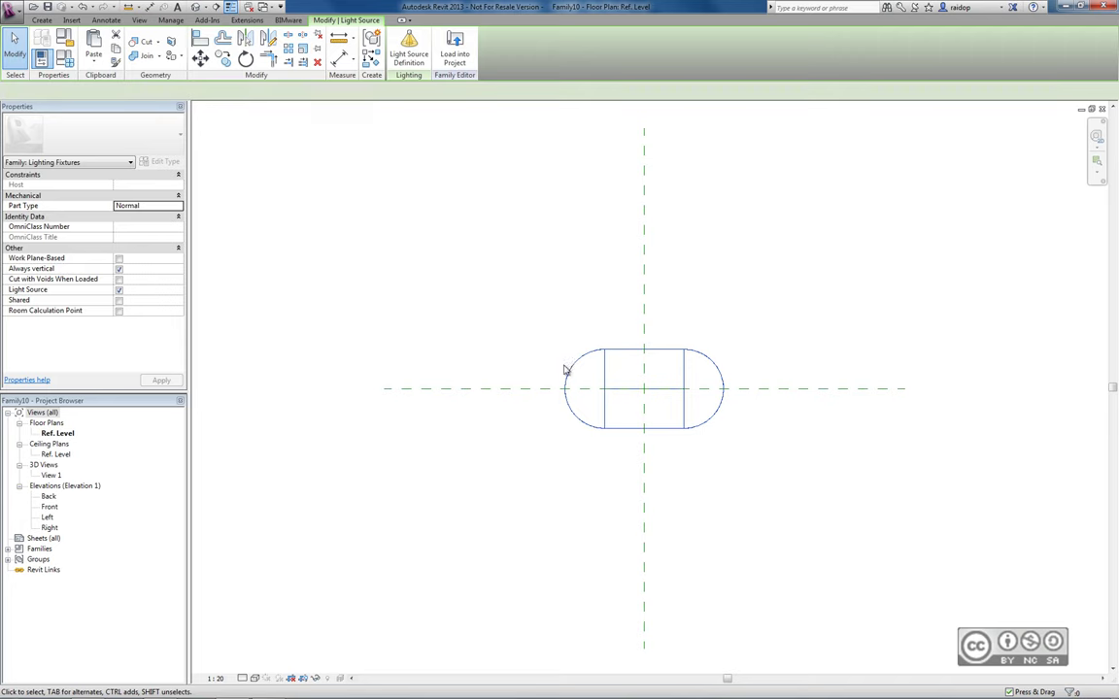
left_click(659, 419)
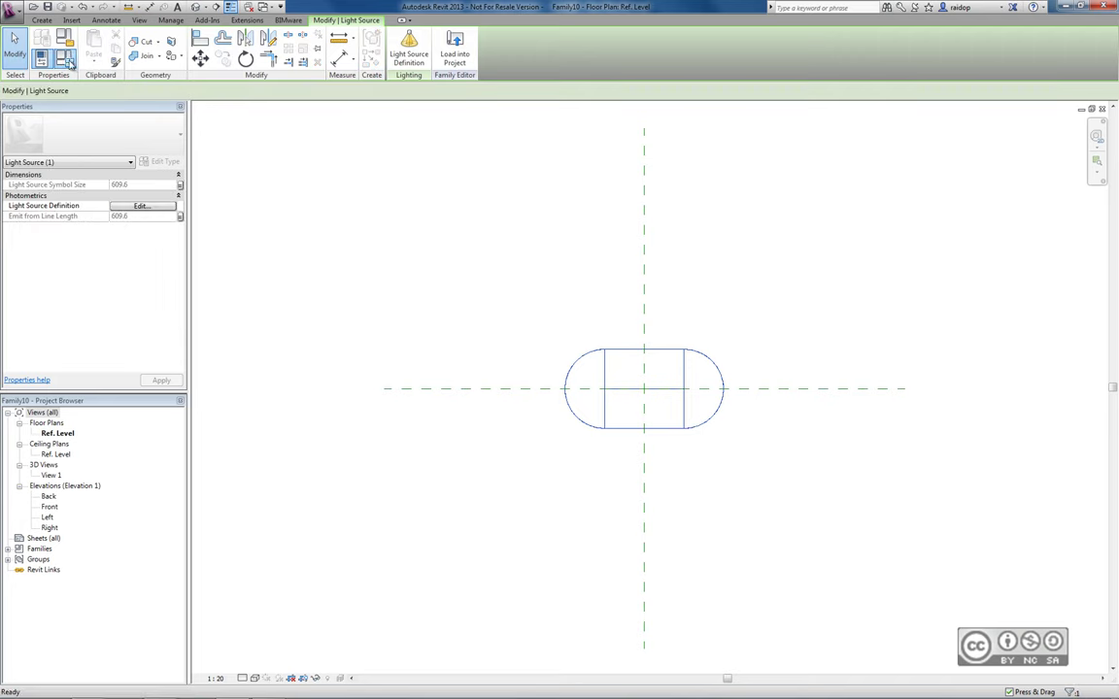
left_click(68, 61)
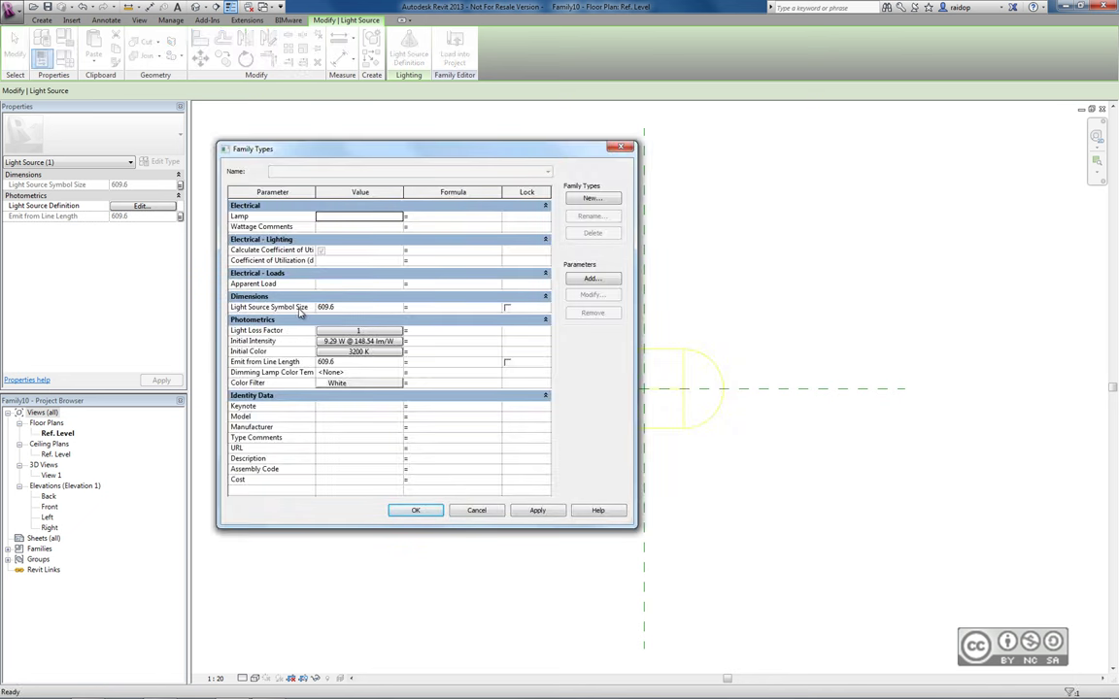
left_click(350, 362)
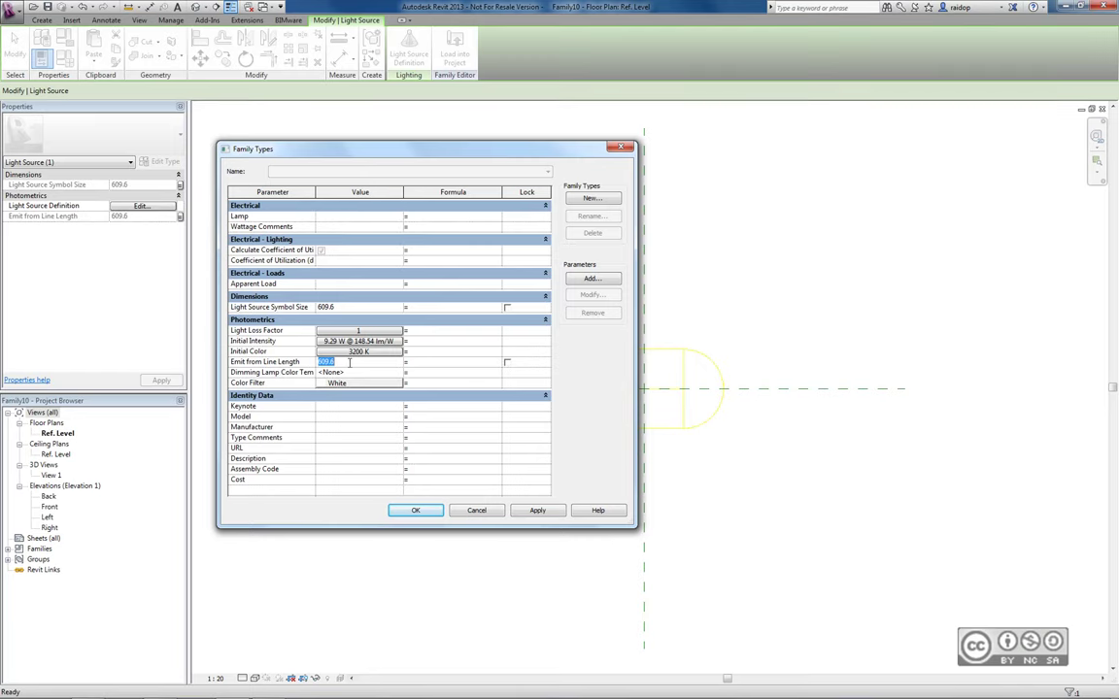
left_click(475, 510)
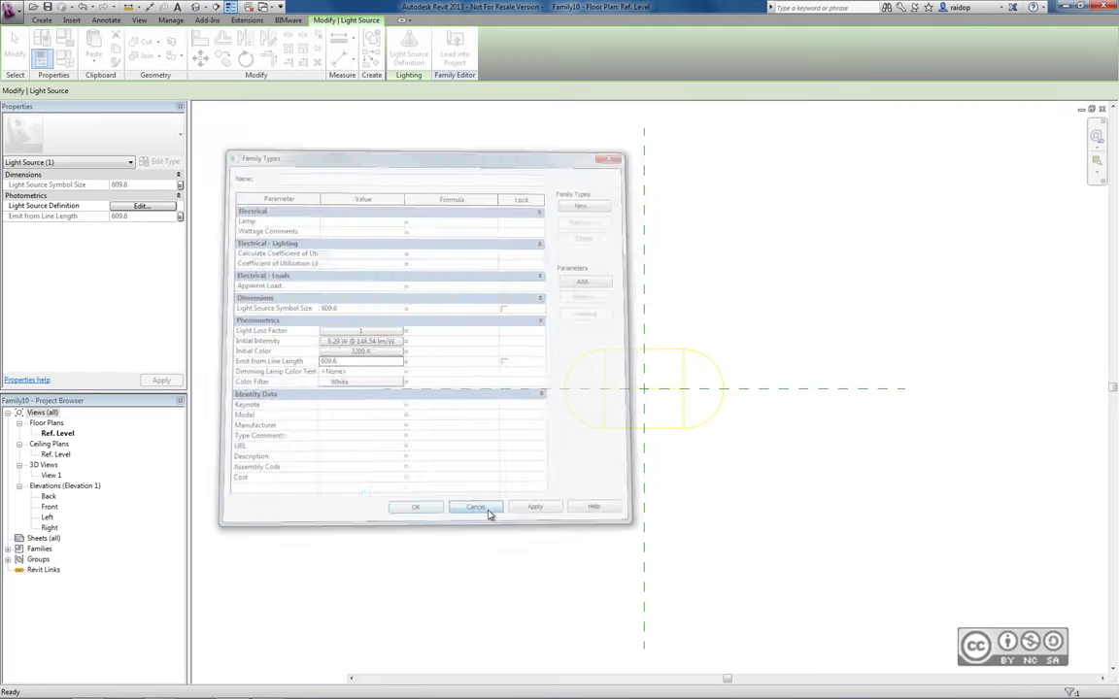
left_click(553, 469)
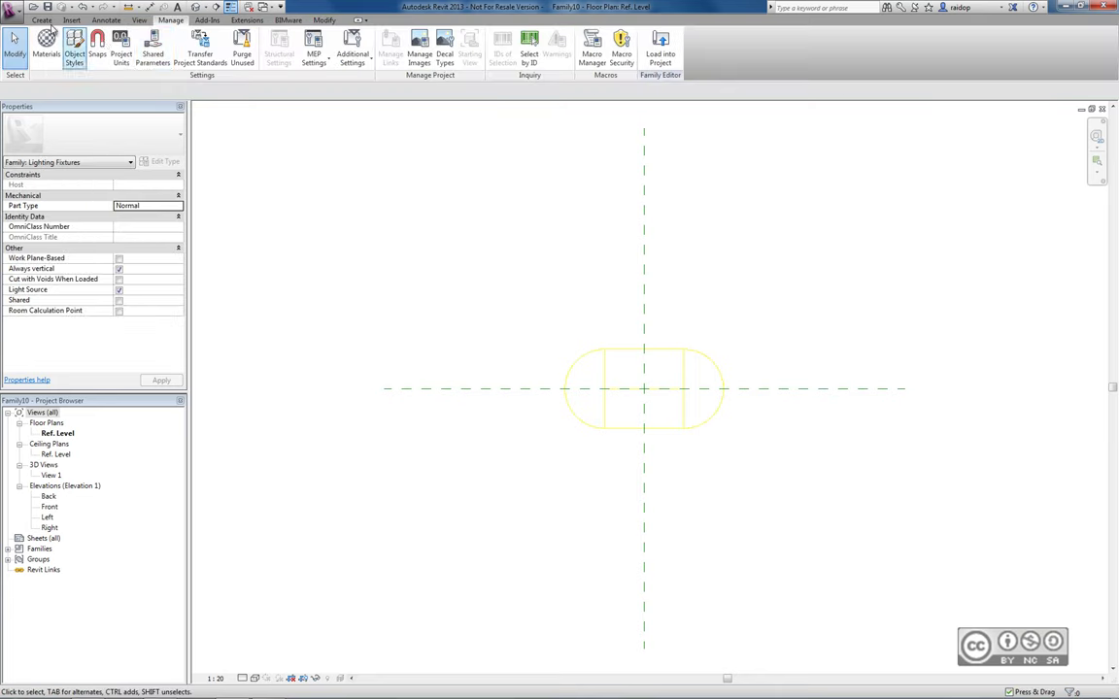
Step: Extrude a 1560 × 880 rectangle around the light source and view it in Front elevation
left_click(42, 19)
left_click(96, 44)
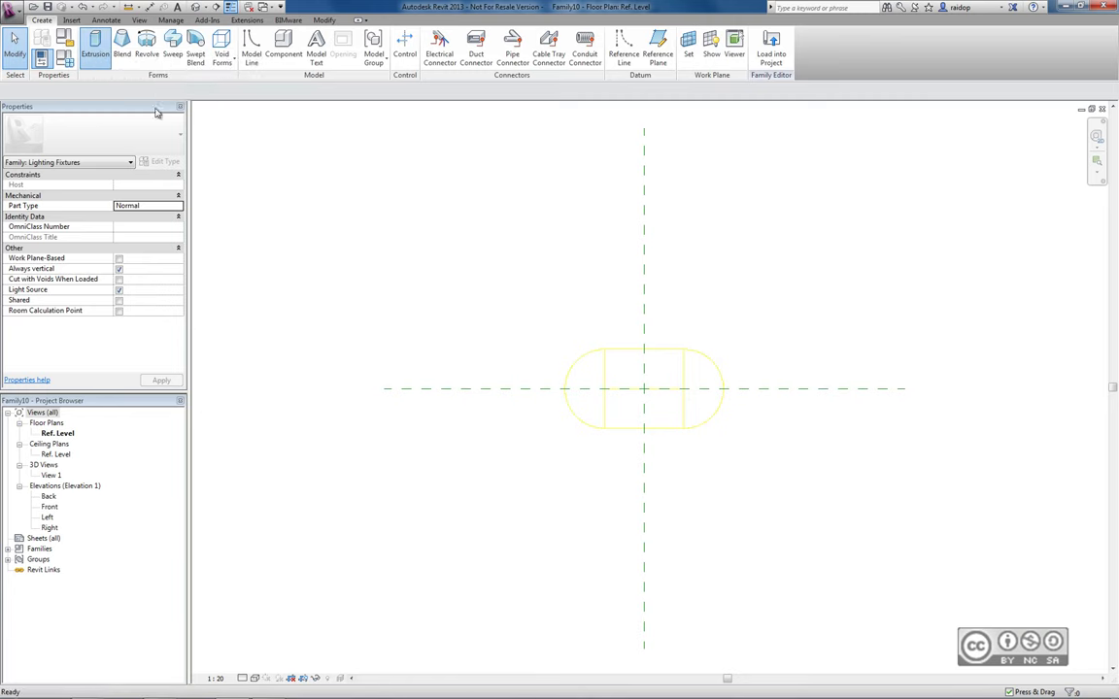
left_click(547, 335)
left_click(750, 450)
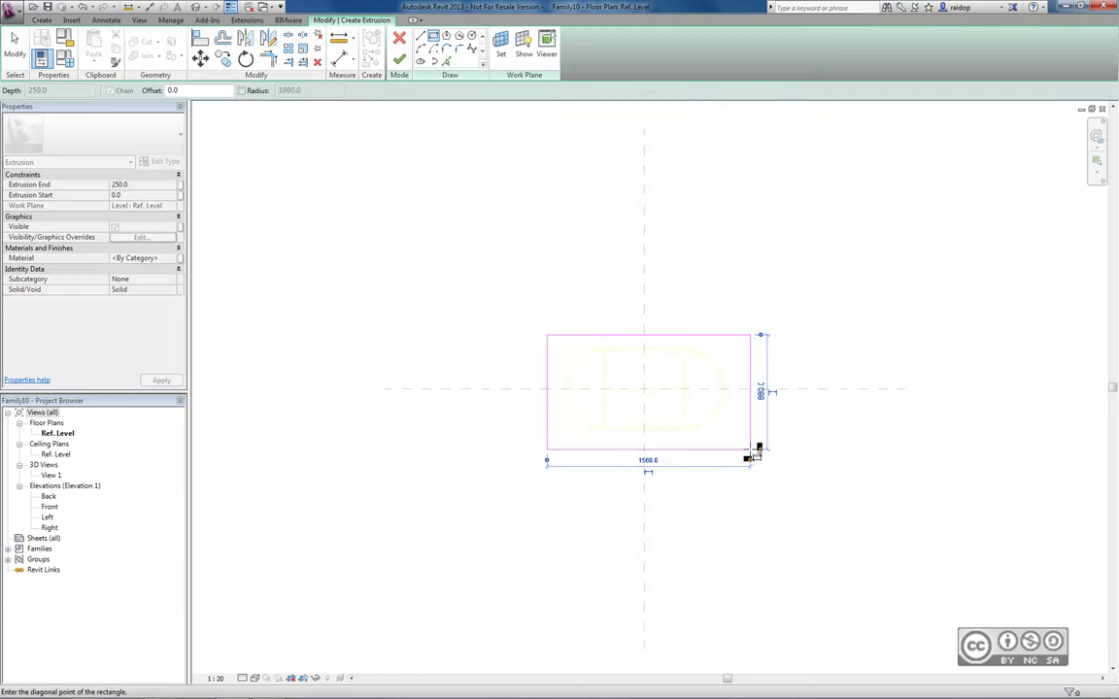
left_click(398, 64)
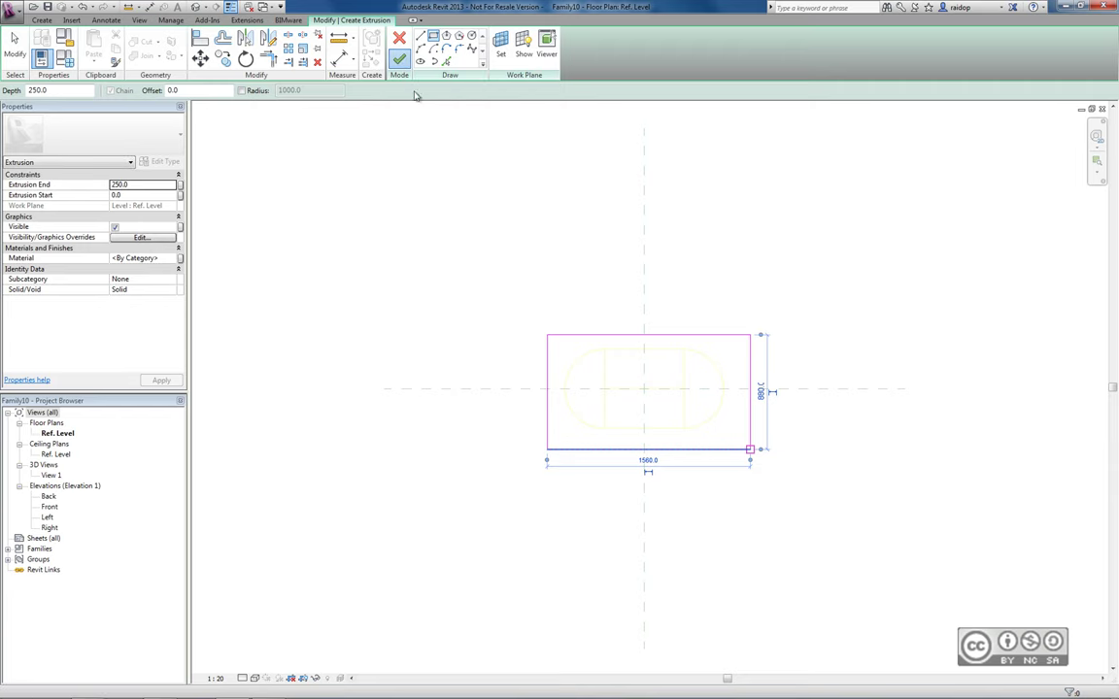
double_click(49, 507)
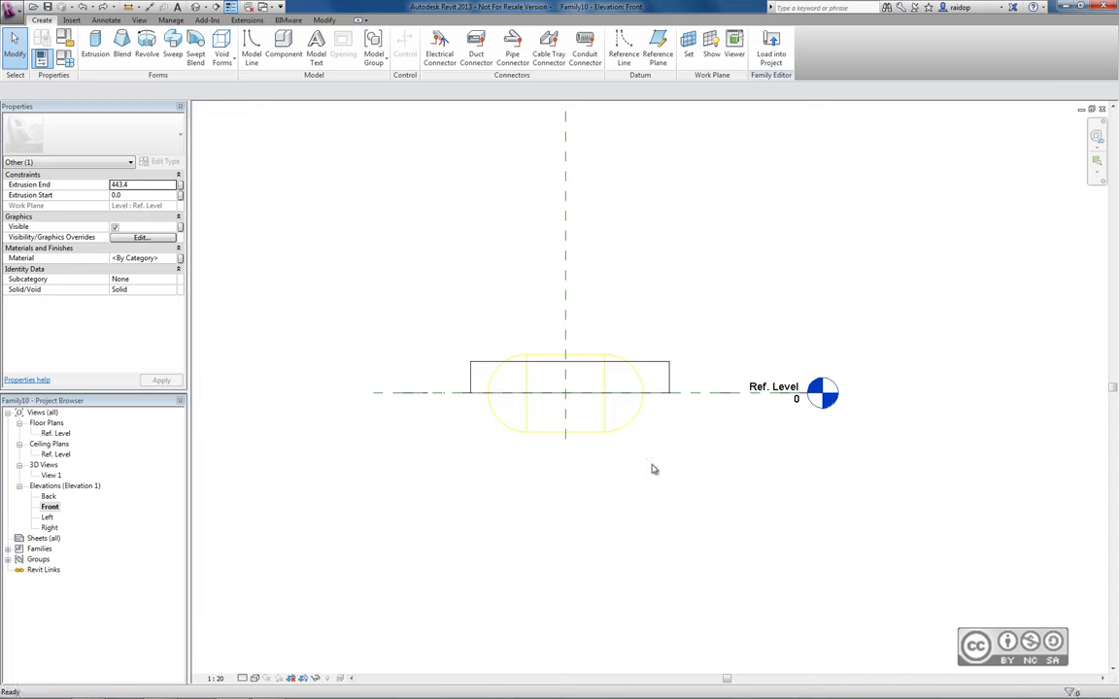
left_click(556, 446)
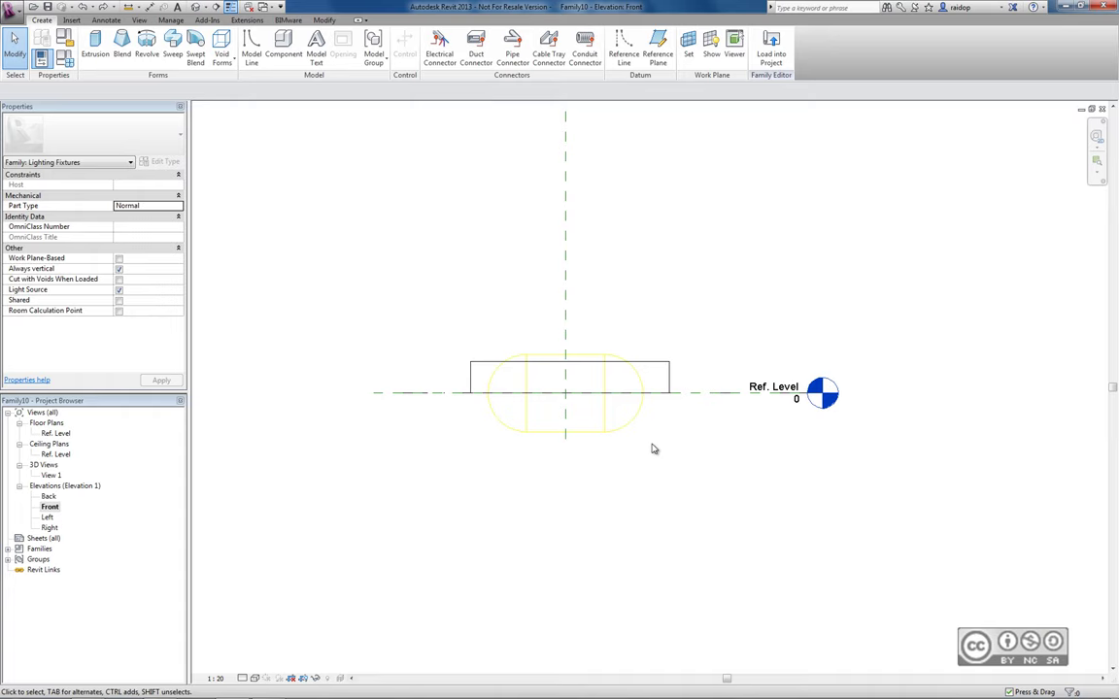
left_click(667, 377)
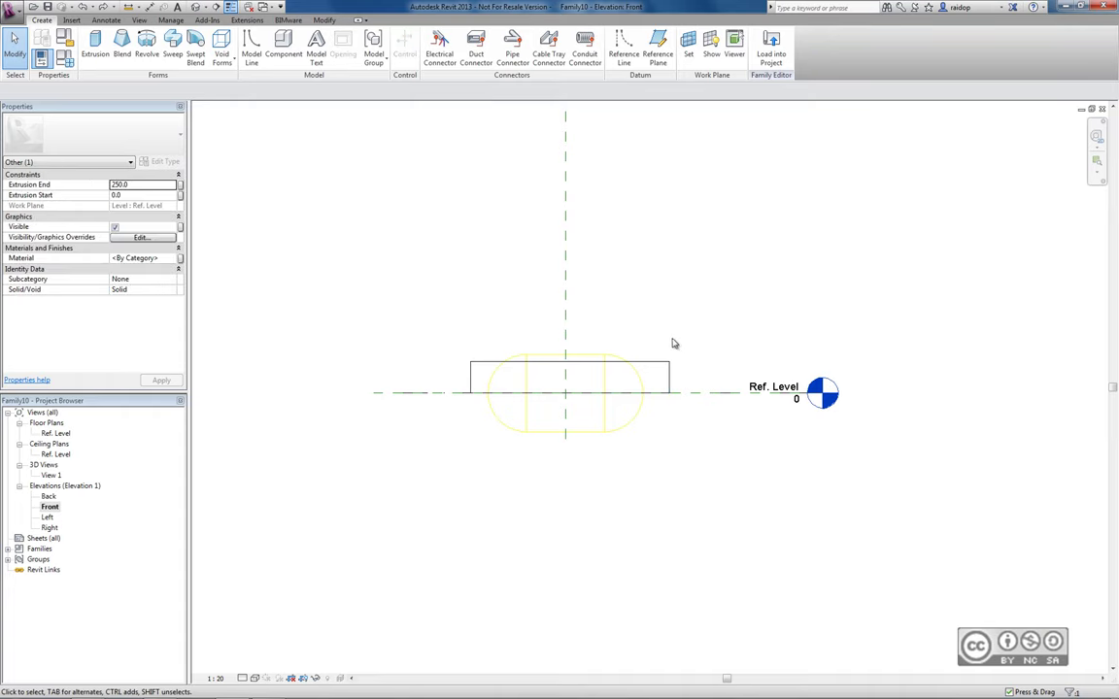
left_click(651, 339)
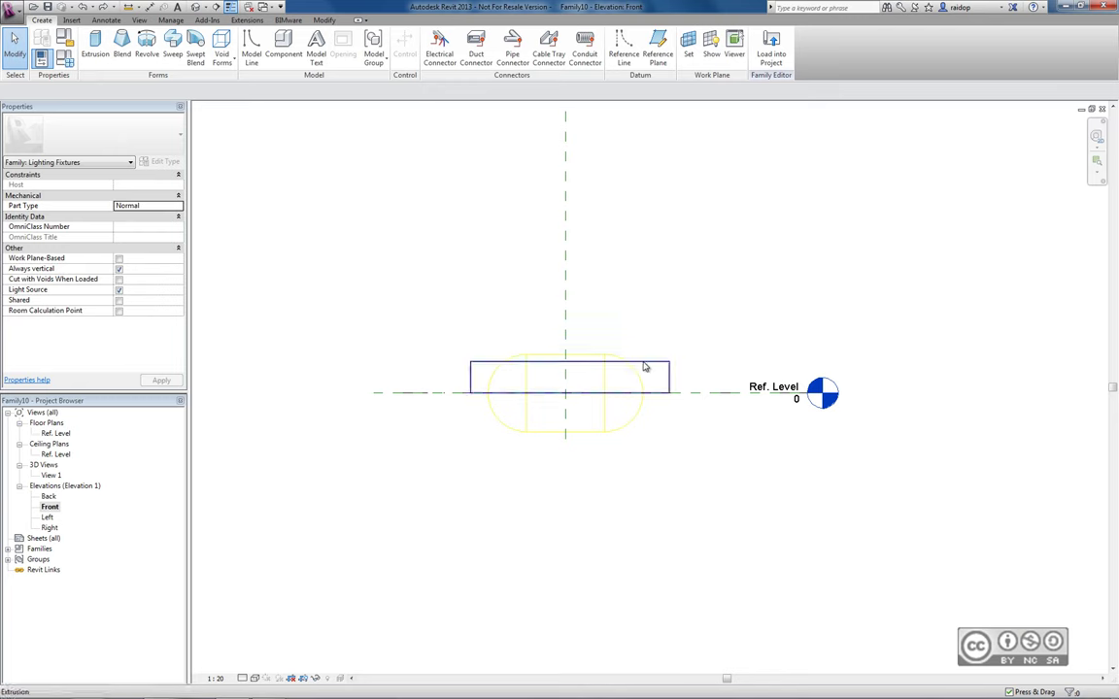
left_click(643, 363)
left_click_drag(571, 359, 573, 334)
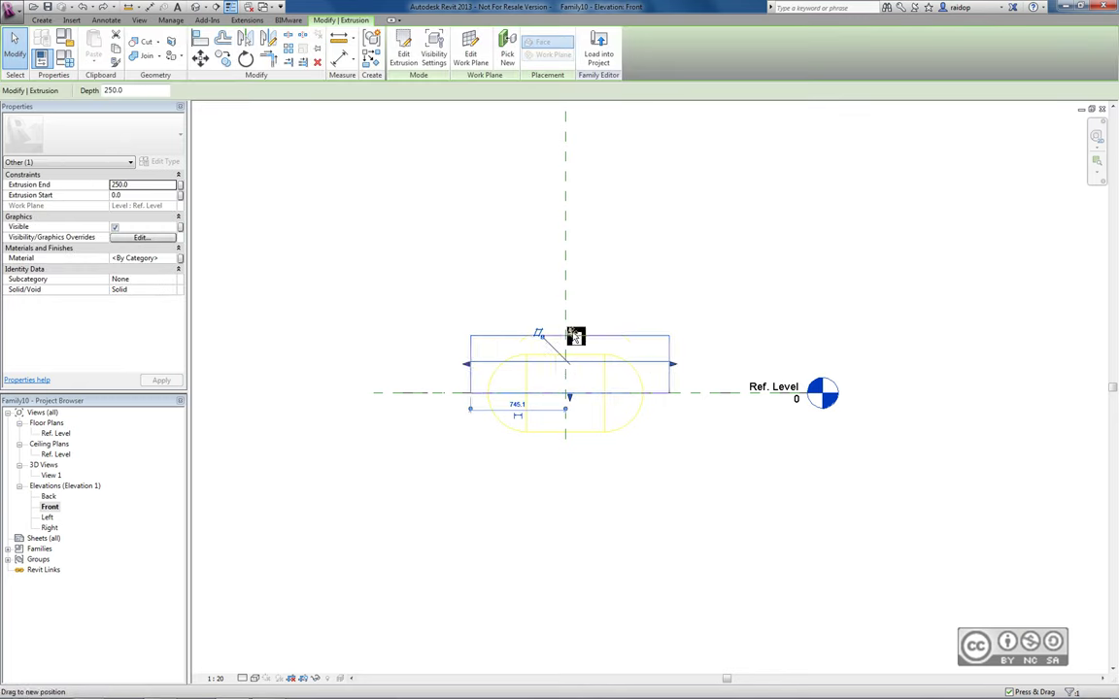
left_click_drag(569, 397, 569, 453)
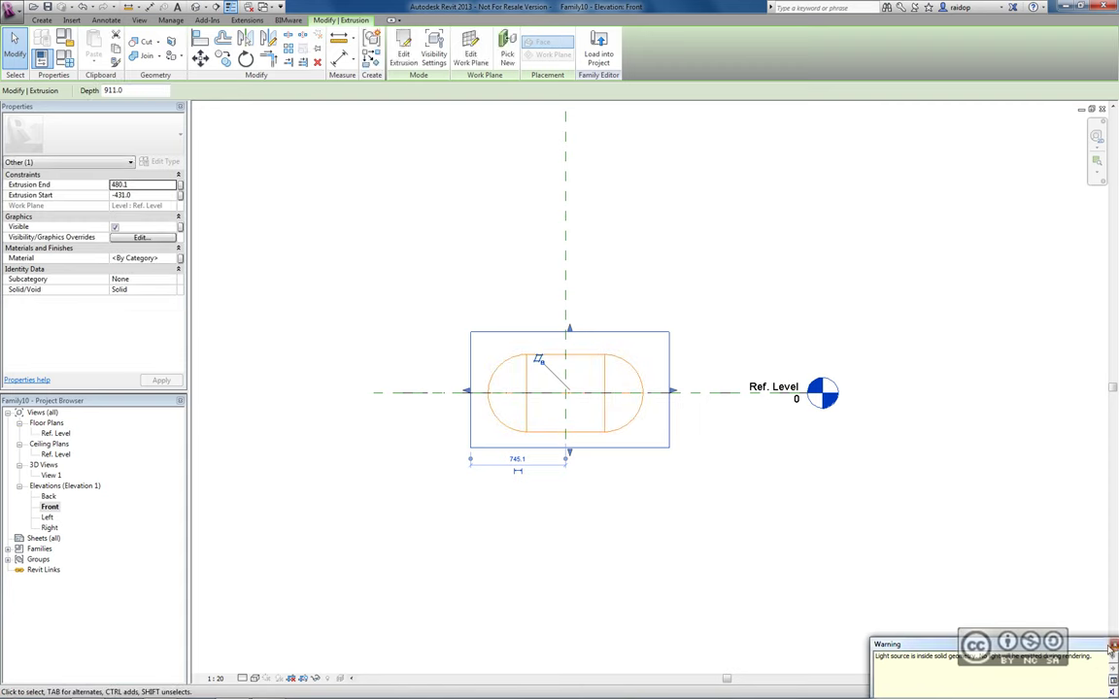
left_click(83, 6)
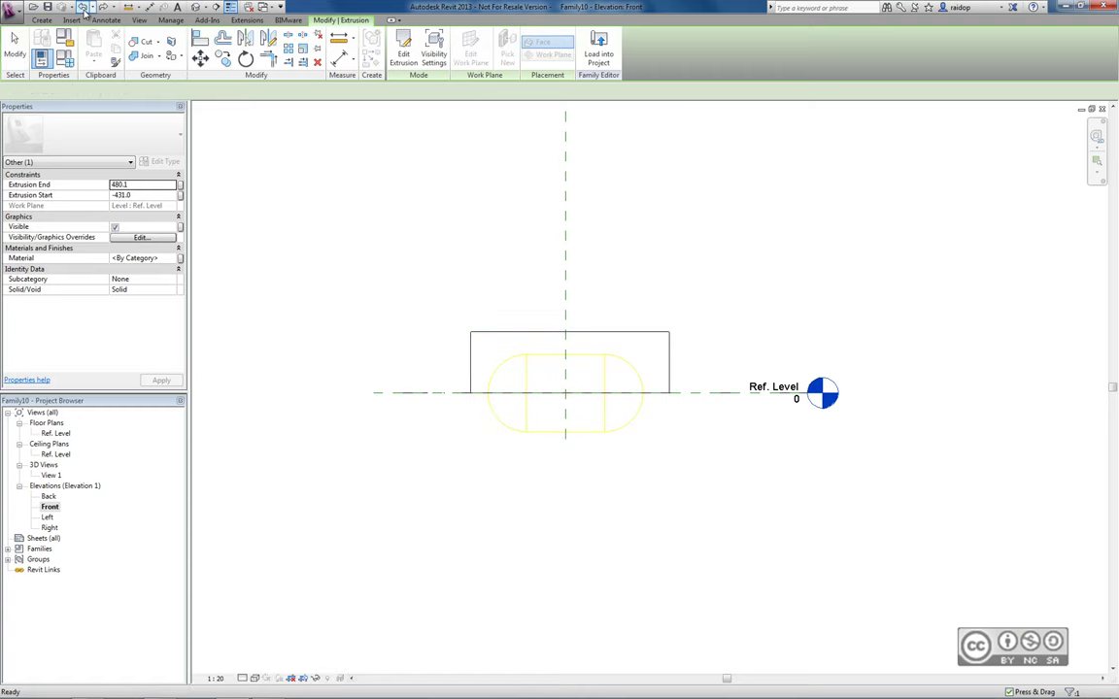
left_click(84, 7)
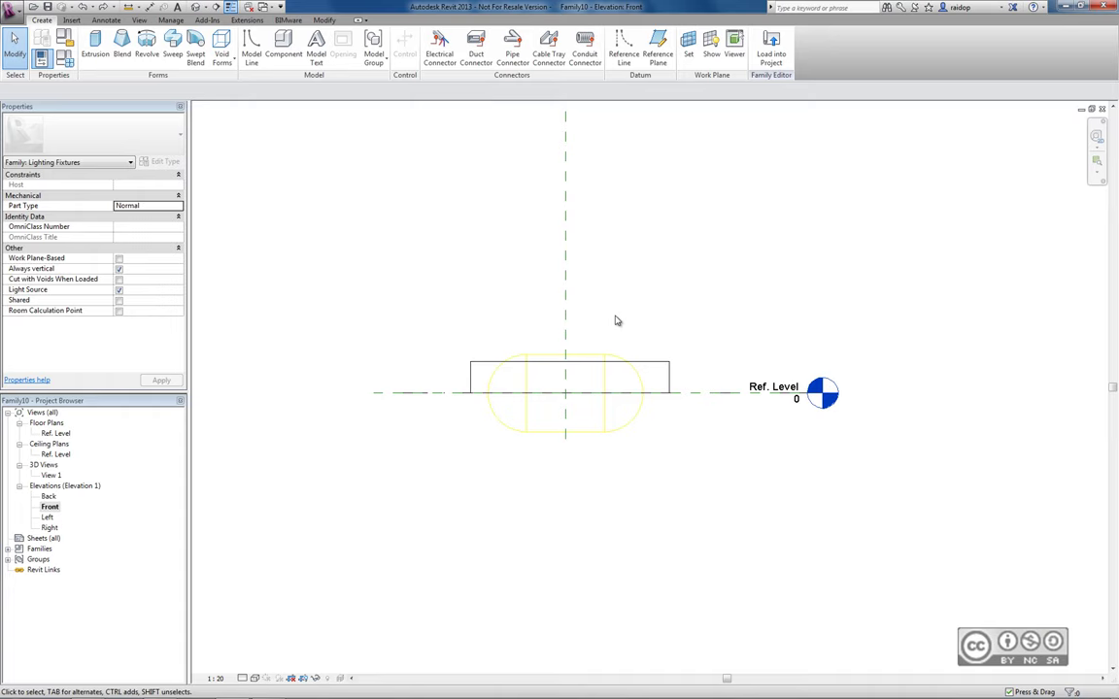
Step: Set the light source's distribution to Spot and apply it
left_click(629, 423)
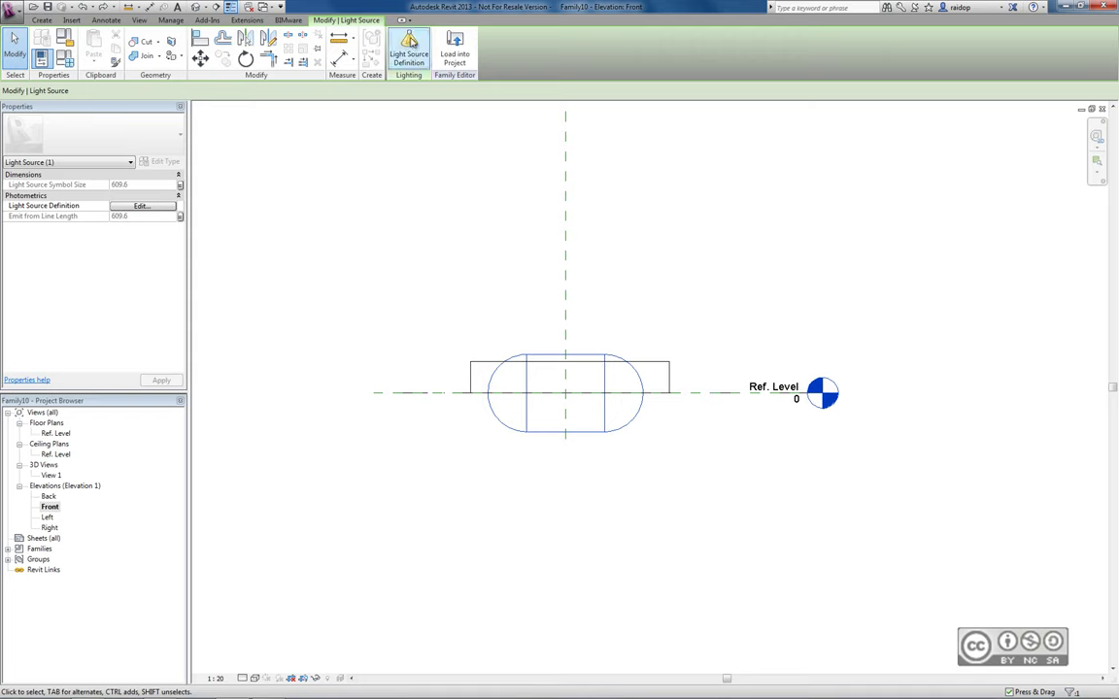
left_click(418, 47)
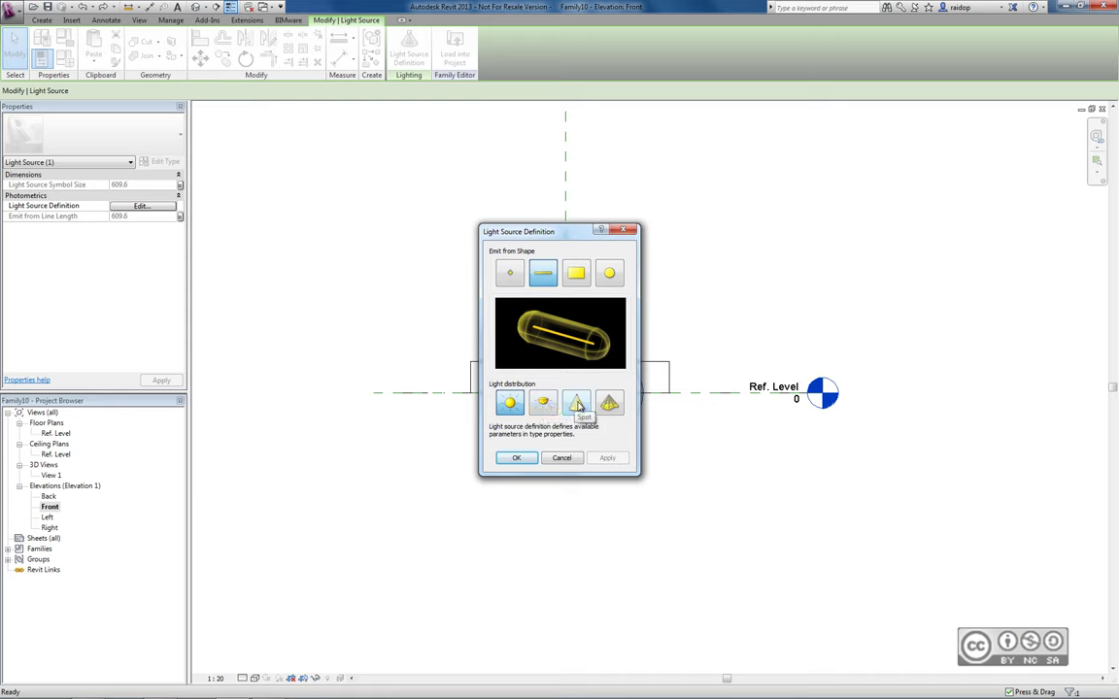
left_click(576, 404)
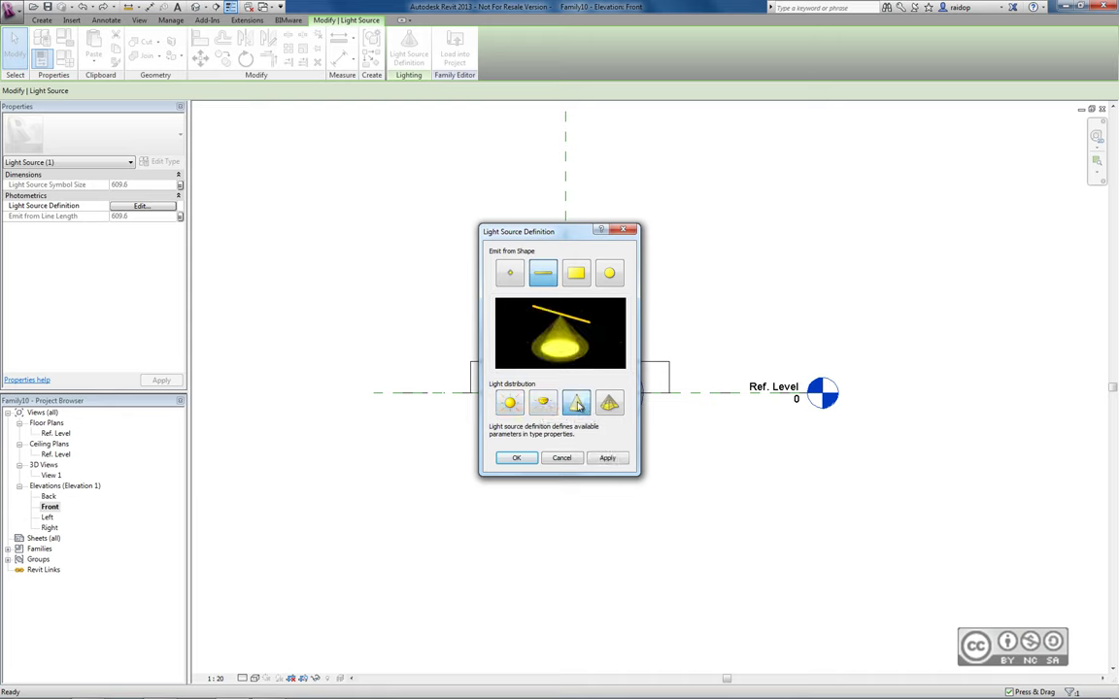
left_click(607, 458)
left_click(518, 458)
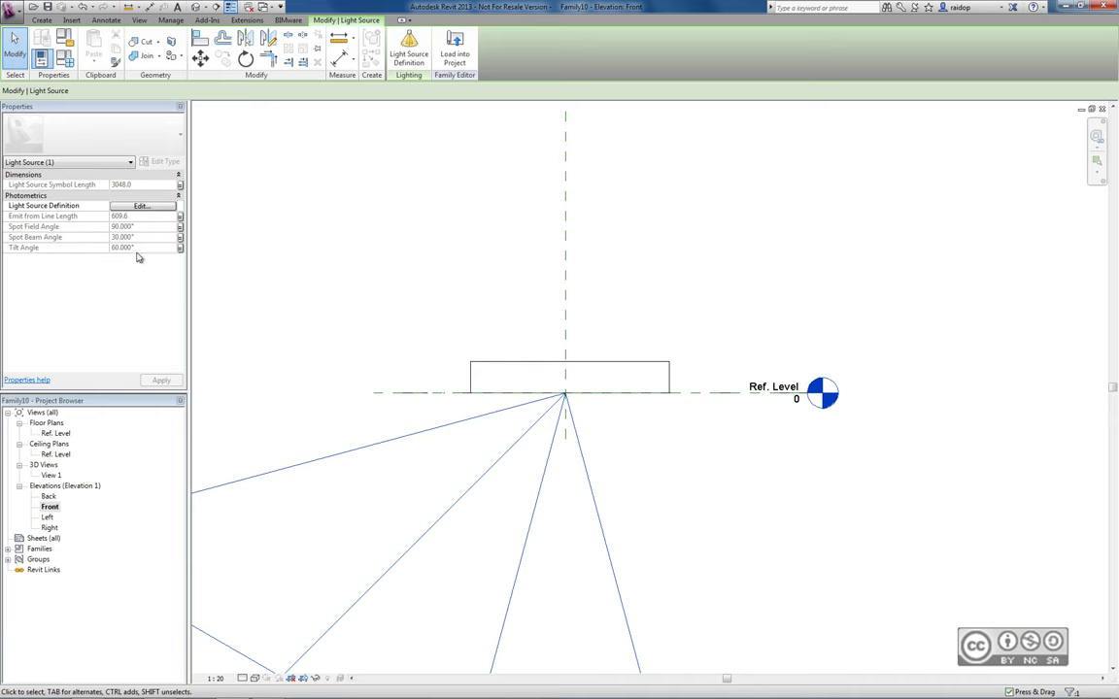
Step: Change the light source's distribution to Photometric Web
left_click(409, 48)
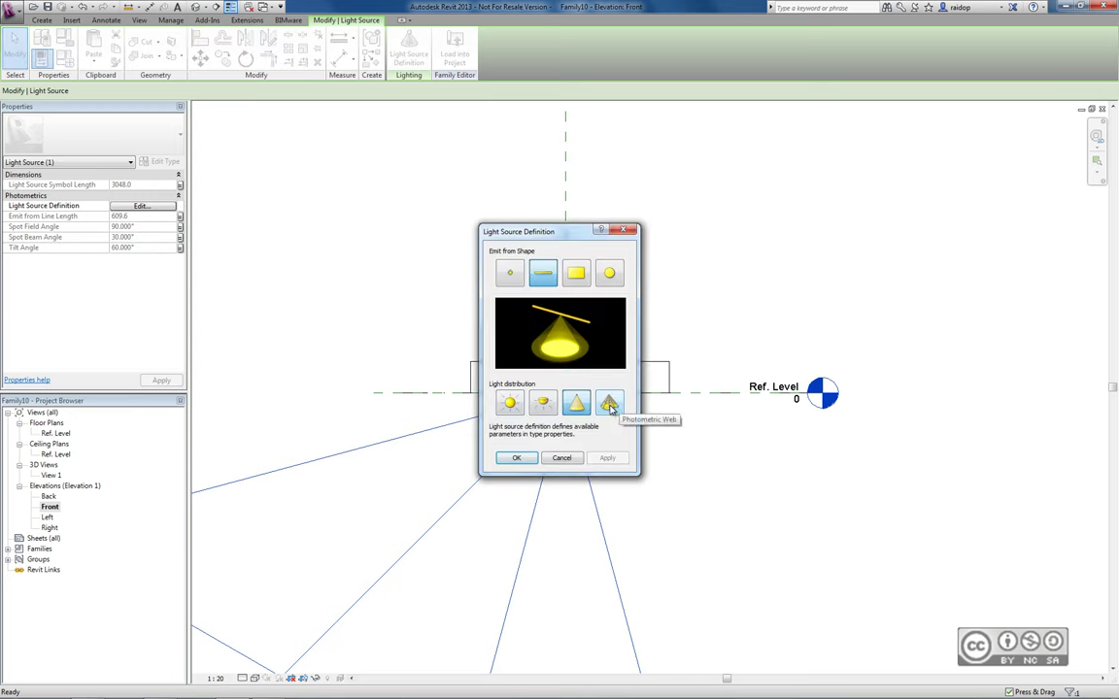
left_click(609, 405)
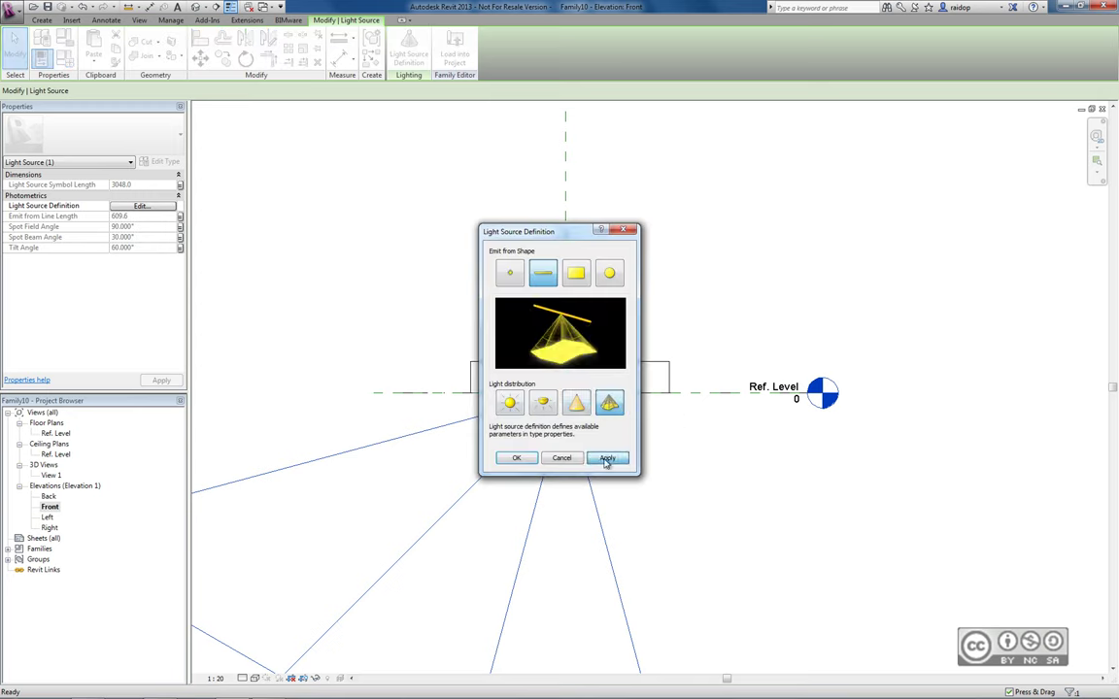
key("Return")
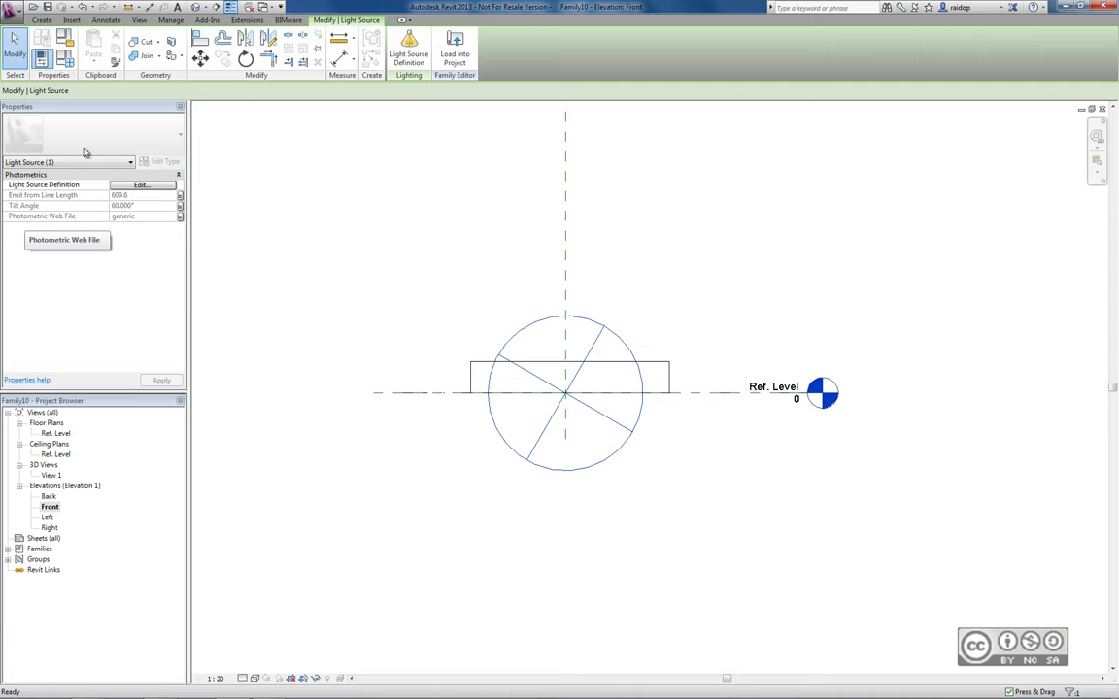
Step: Inspect Family Types and the Emit from Line Length parameter link without changes, then reopen Family Types
left_click(64, 59)
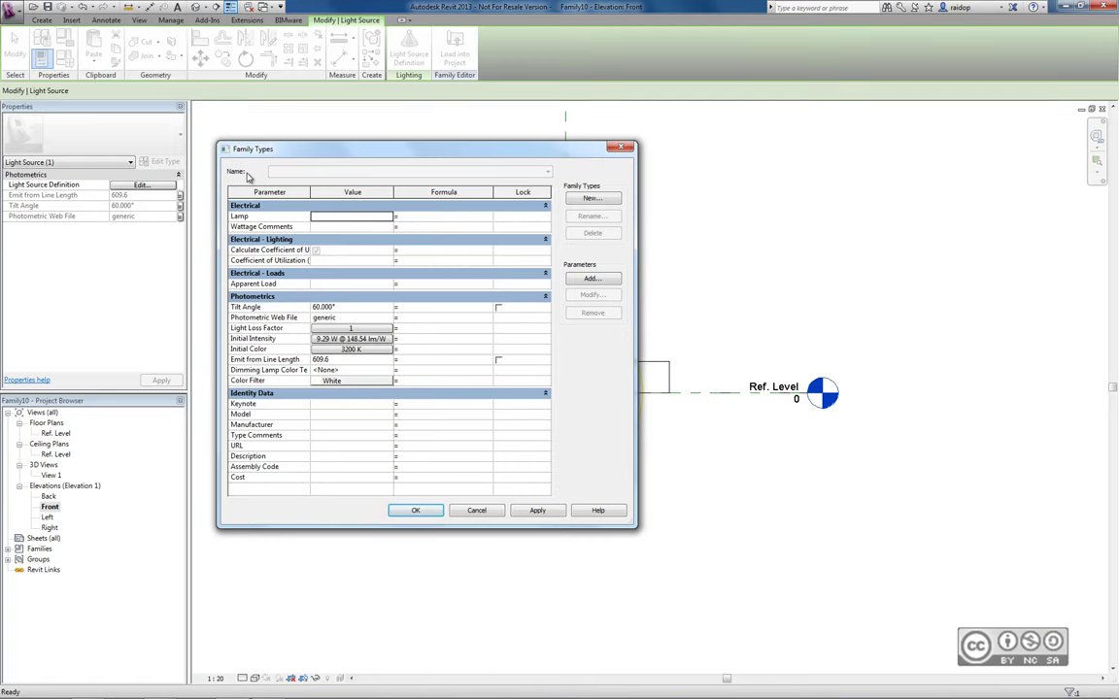
left_click(469, 513)
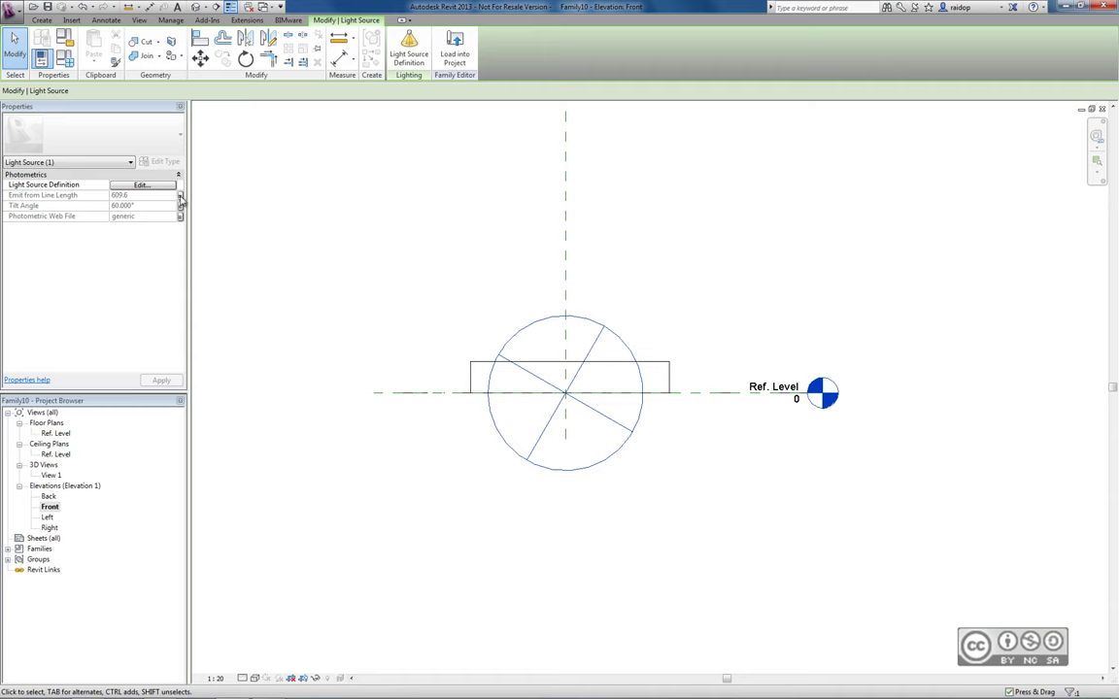
left_click(180, 199)
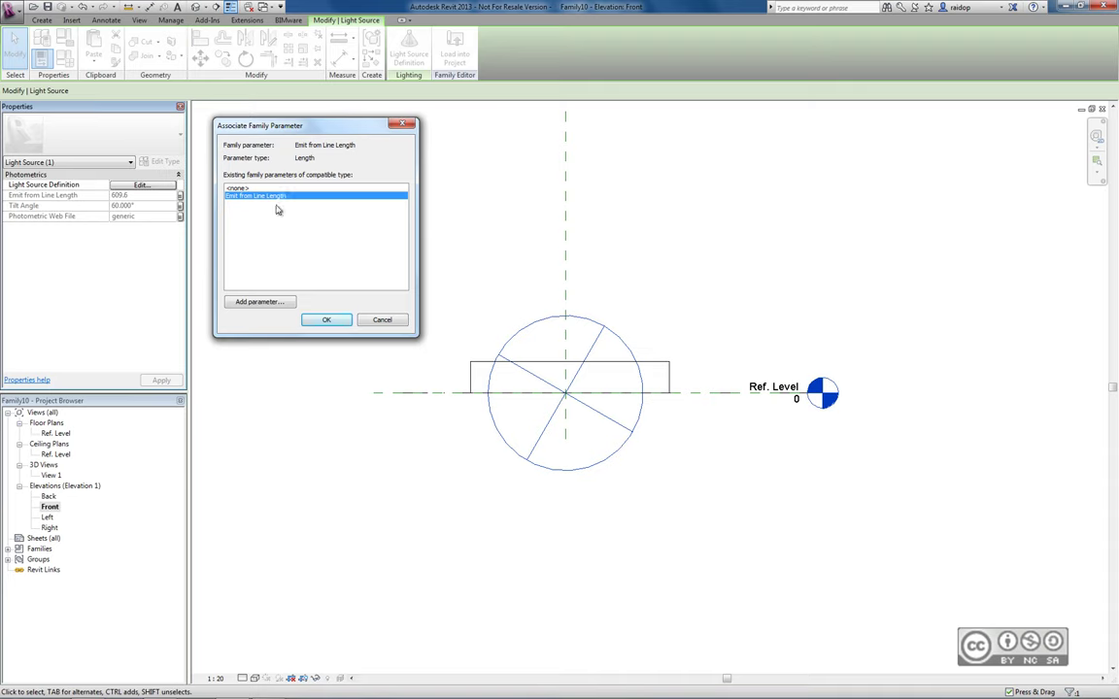
left_click(380, 320)
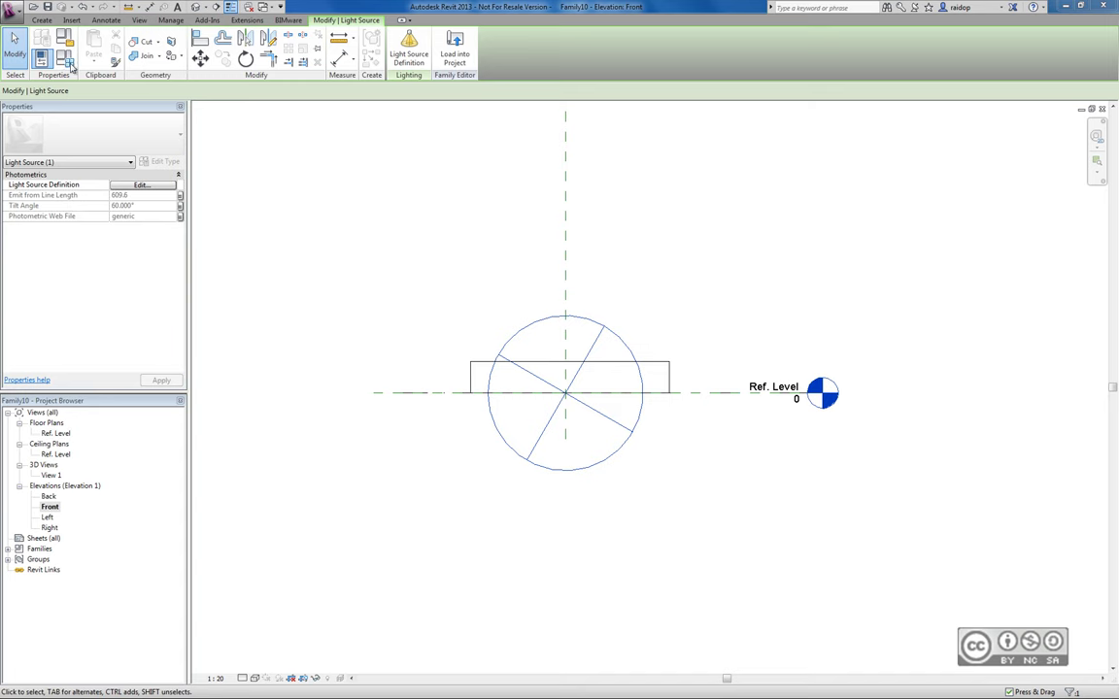
left_click(68, 61)
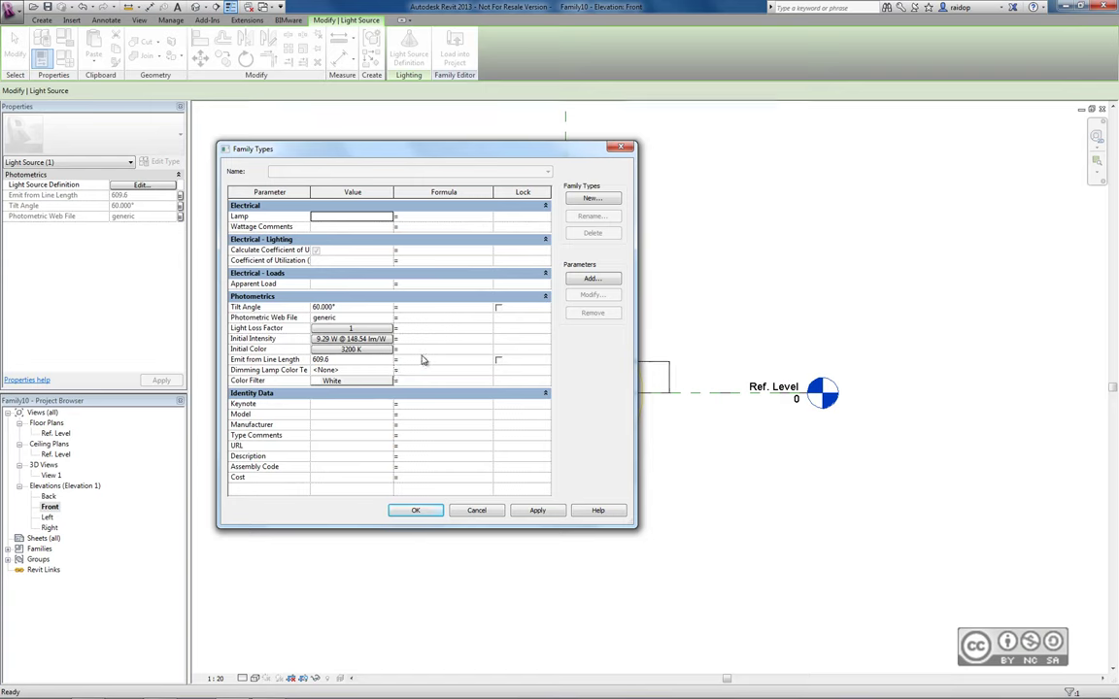
left_click(389, 318)
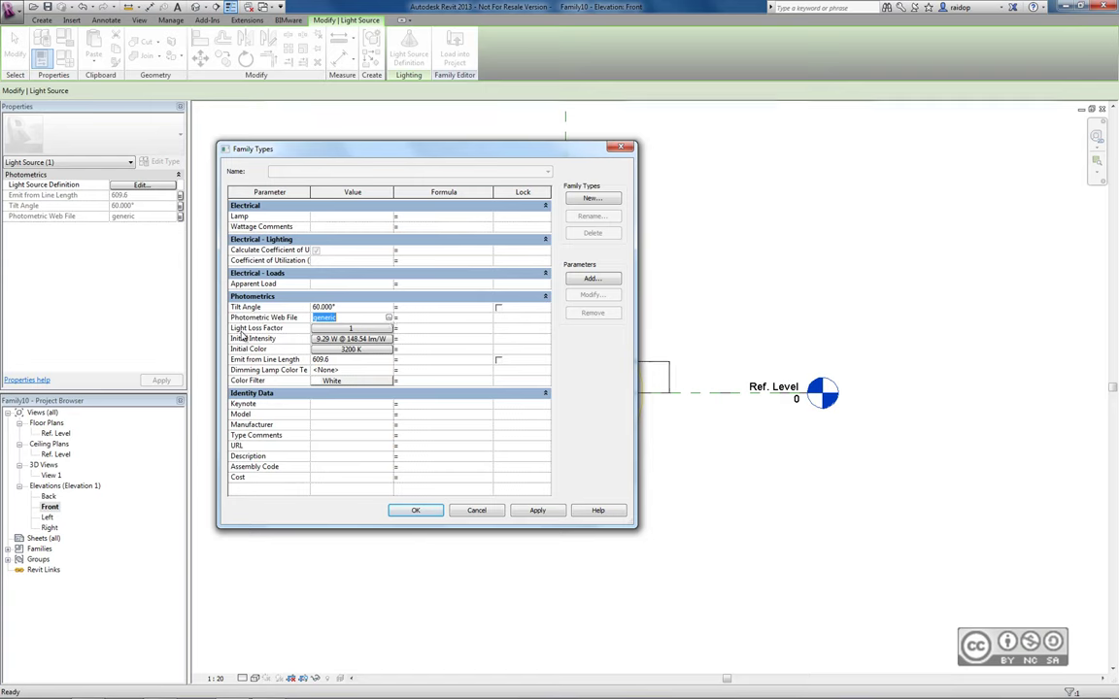
left_click(346, 331)
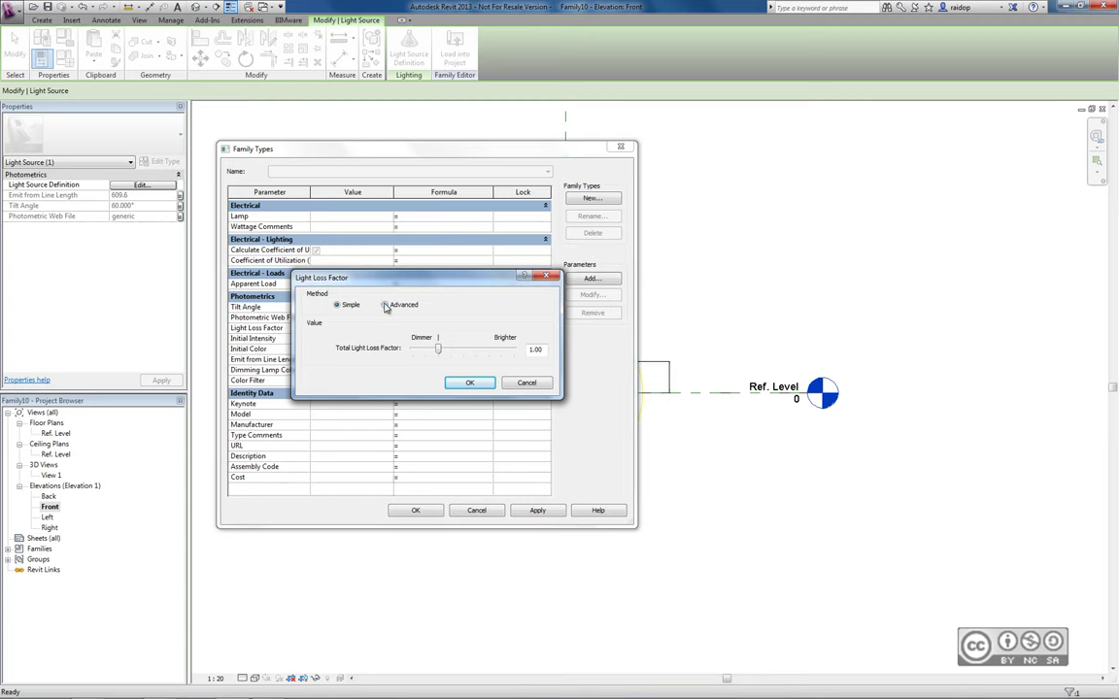
left_click(385, 305)
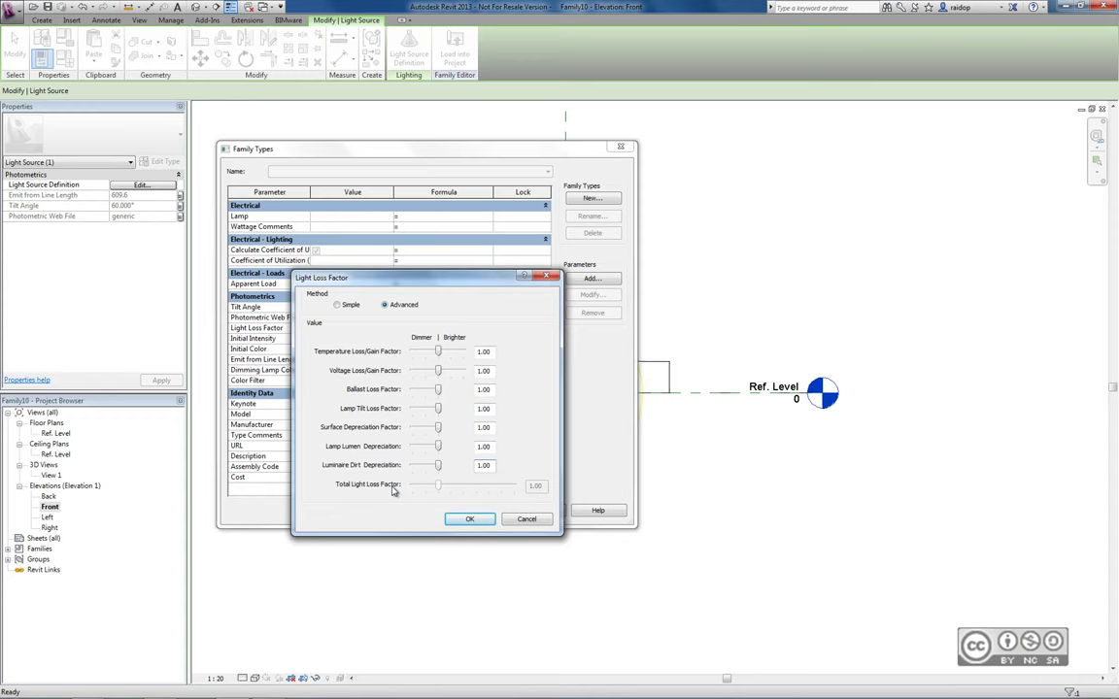
left_click(525, 519)
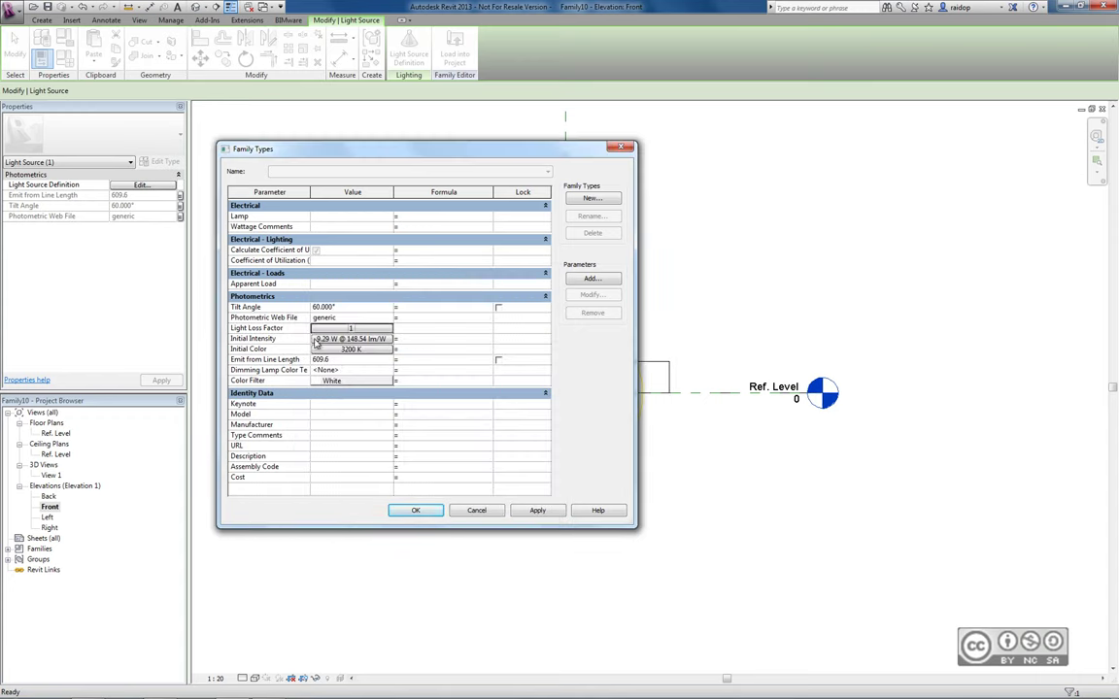
left_click(320, 339)
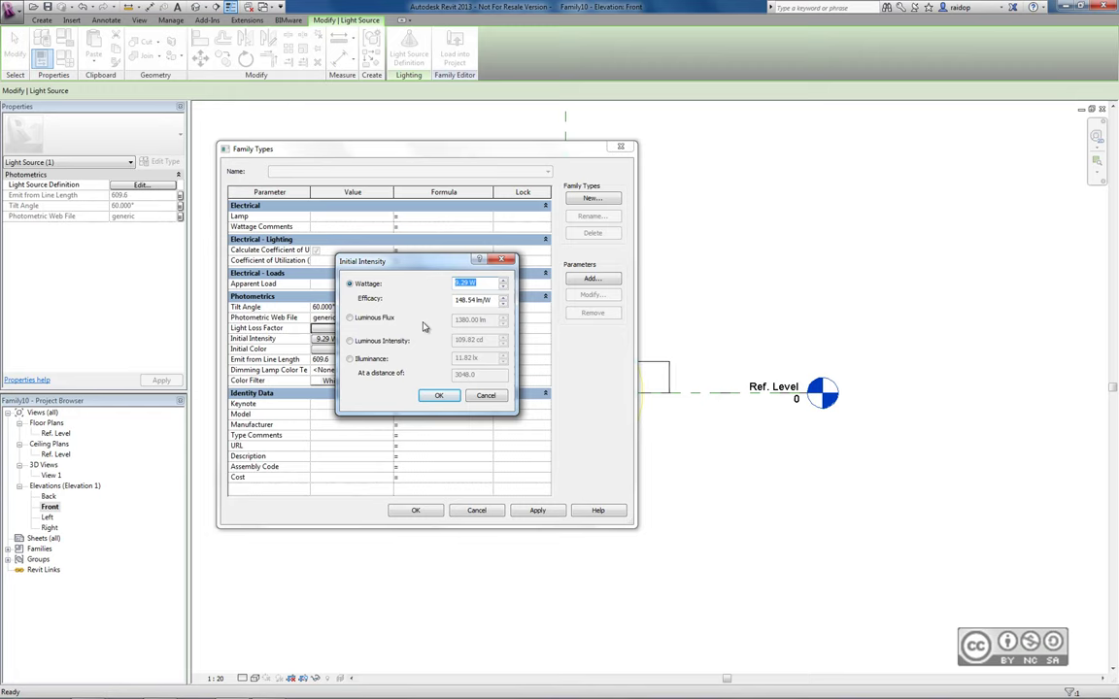
left_click(488, 299)
scroll(456, 282, "up", 1)
left_click(503, 287)
left_click(488, 397)
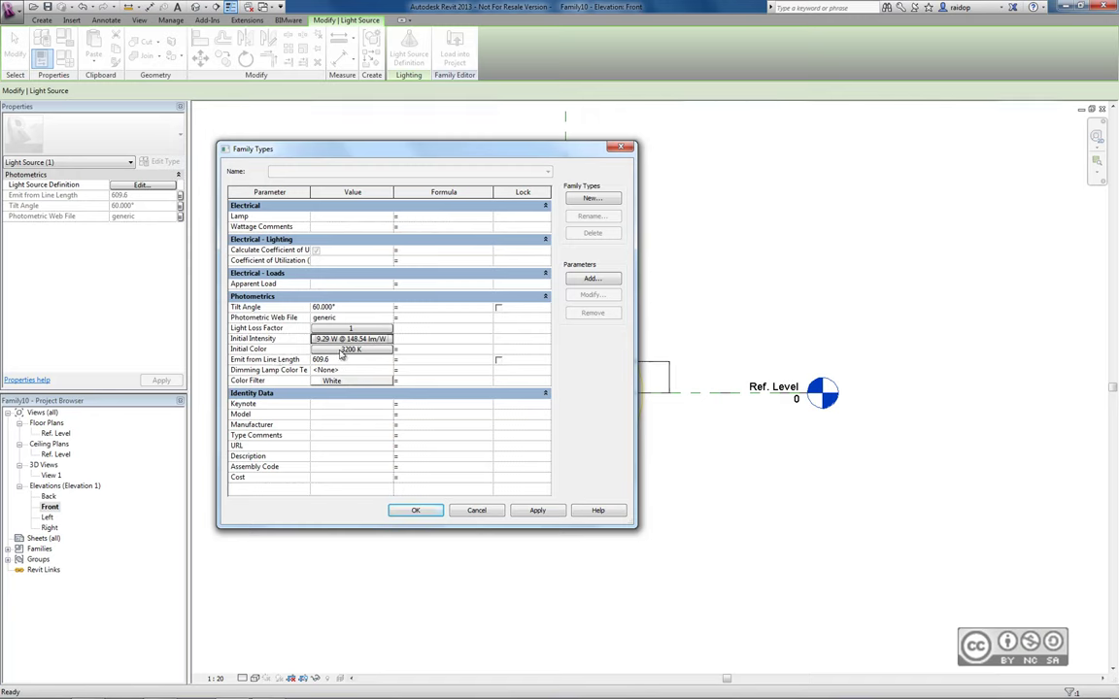
Step: Confirm the Initial Color as a <Custom> preset at 3200 K
left_click(339, 349)
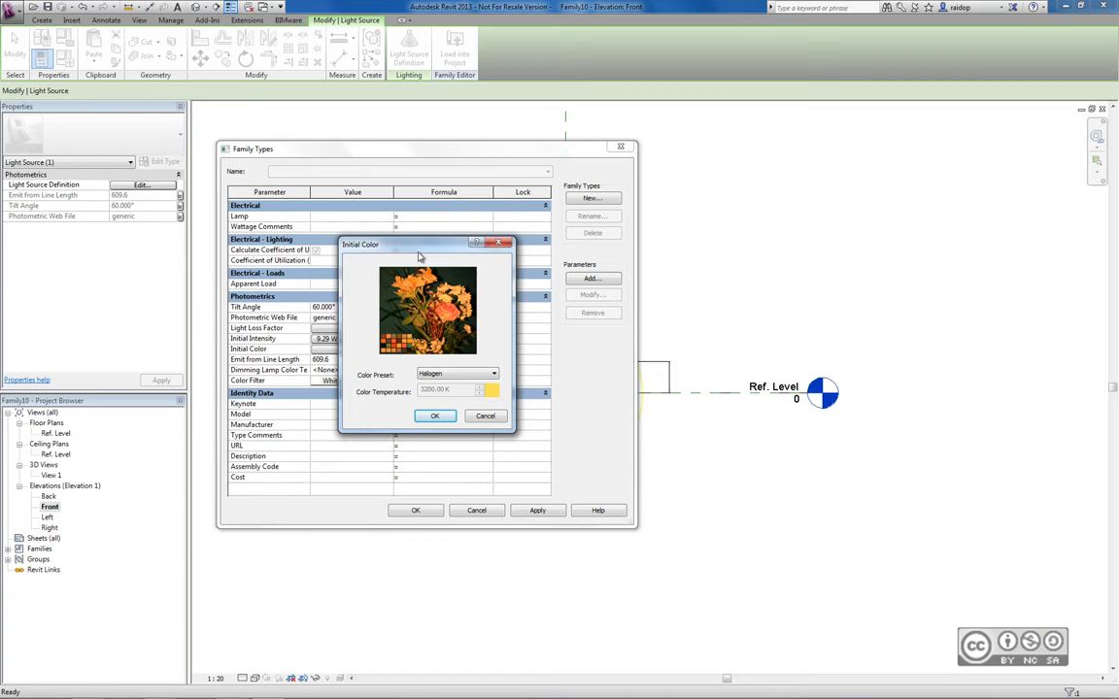
left_click(460, 378)
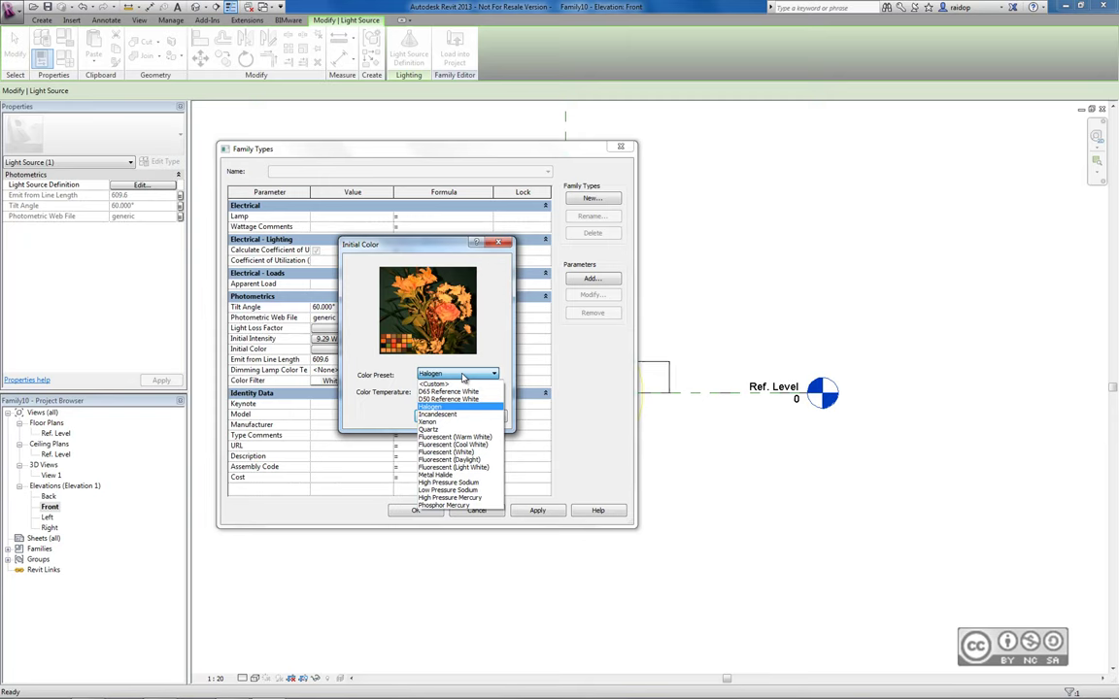
left_click(460, 383)
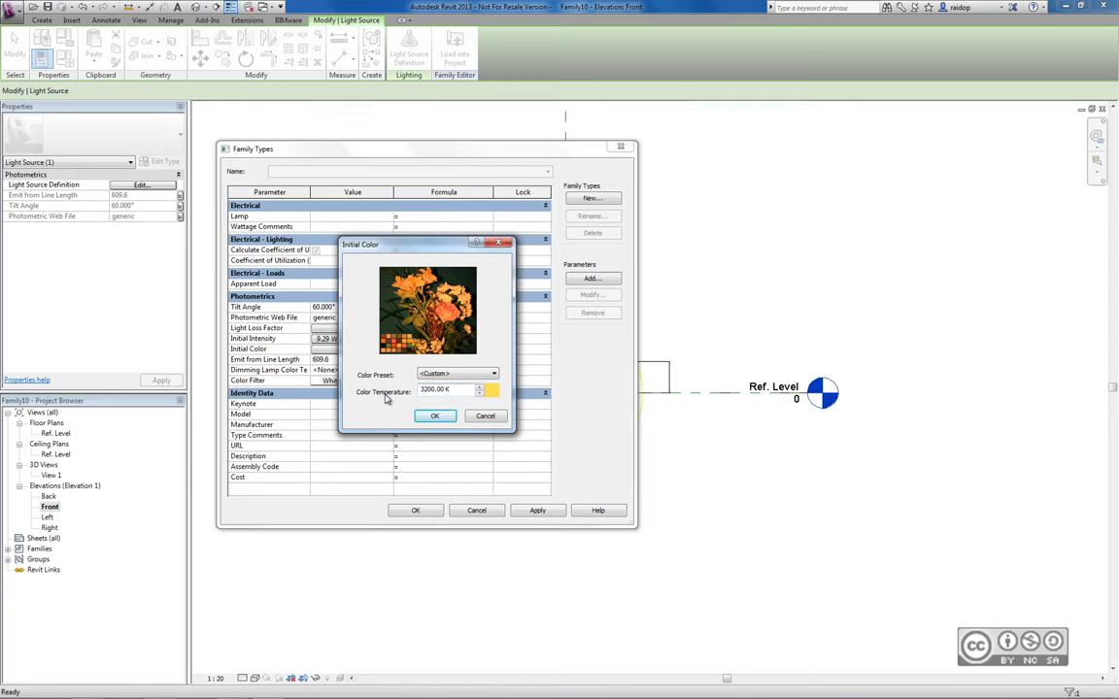
left_click(434, 416)
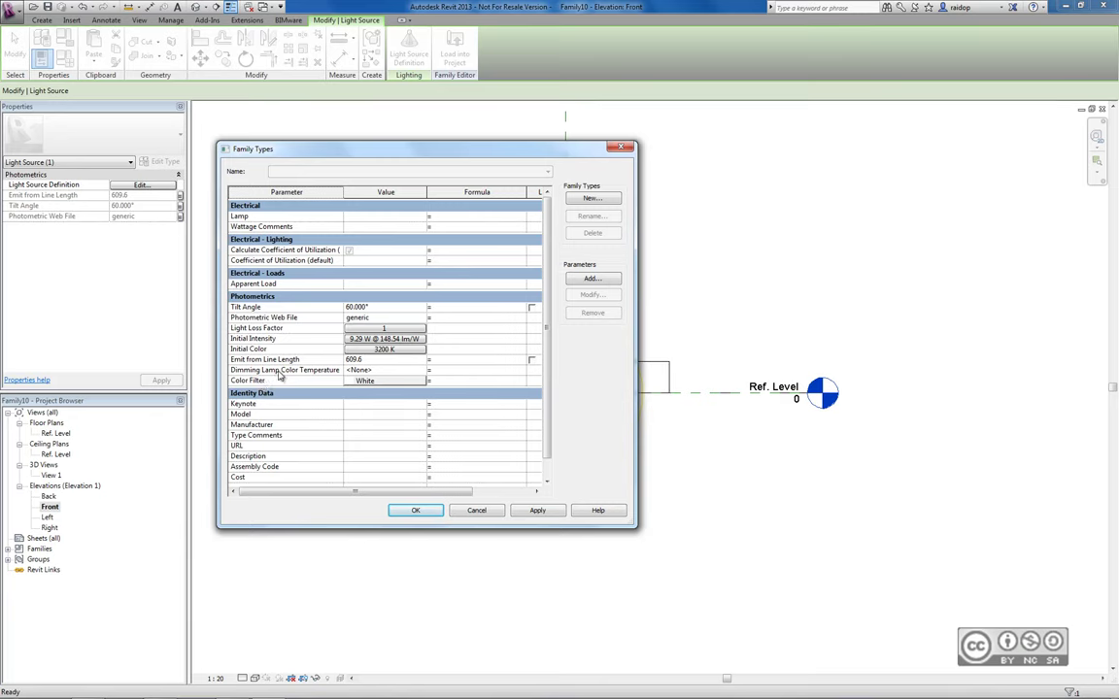
Step: Keep Dimming Lamp Color Temperature at <None> and Color Filter at White, closing Family Types
left_click(388, 370)
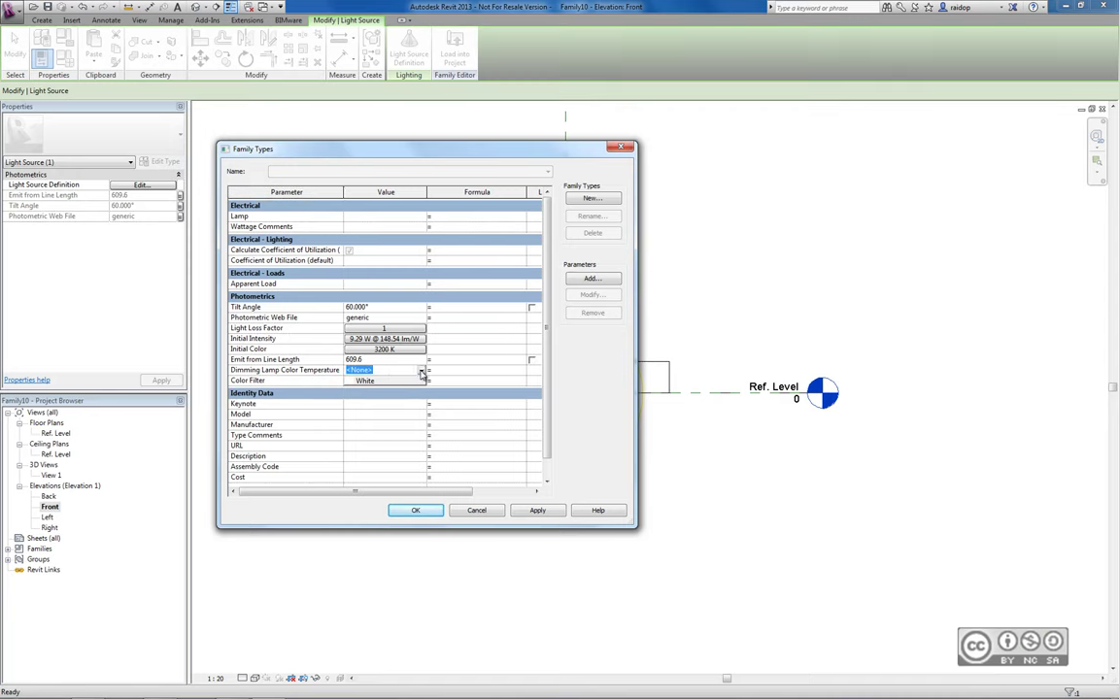
left_click(422, 370)
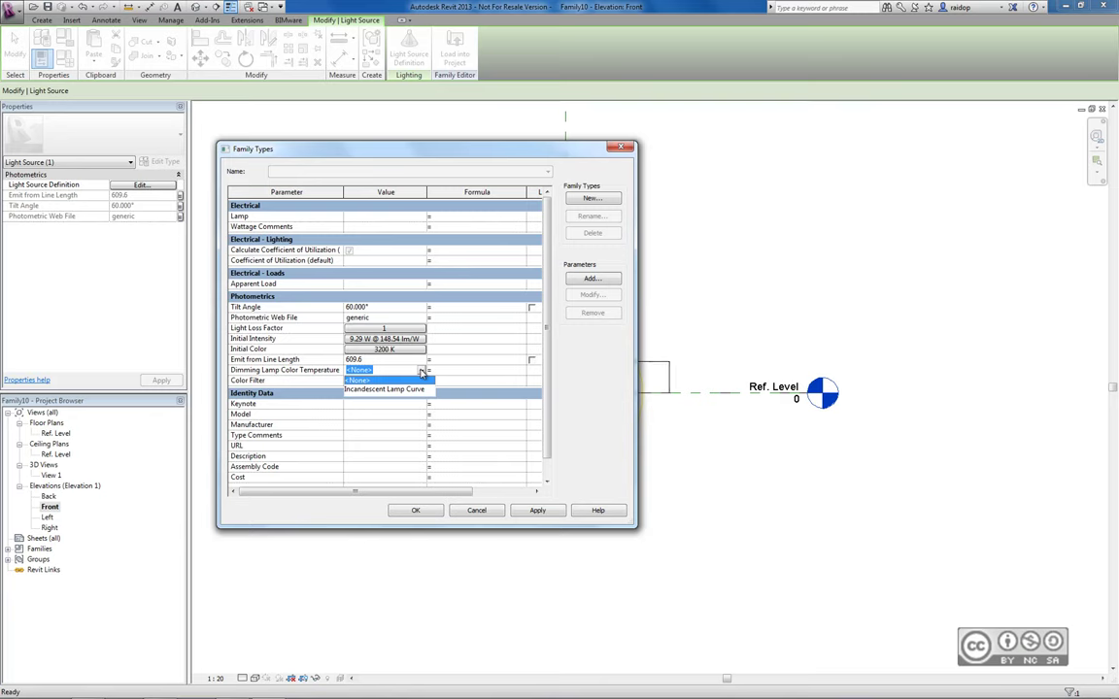
left_click(422, 372)
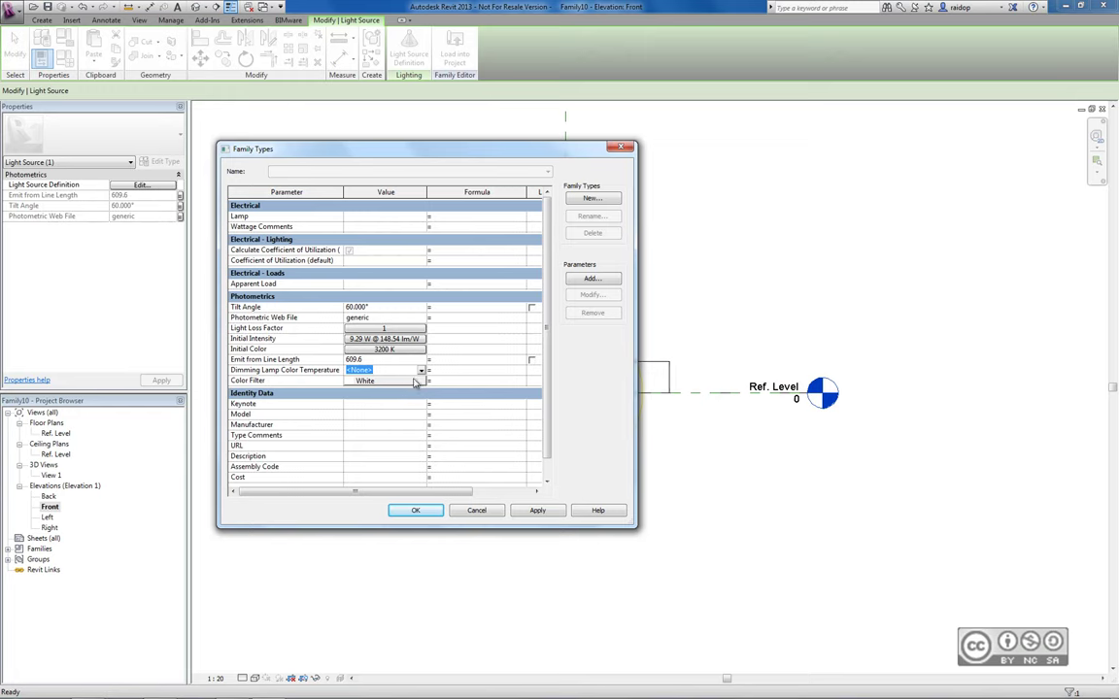
left_click(412, 382)
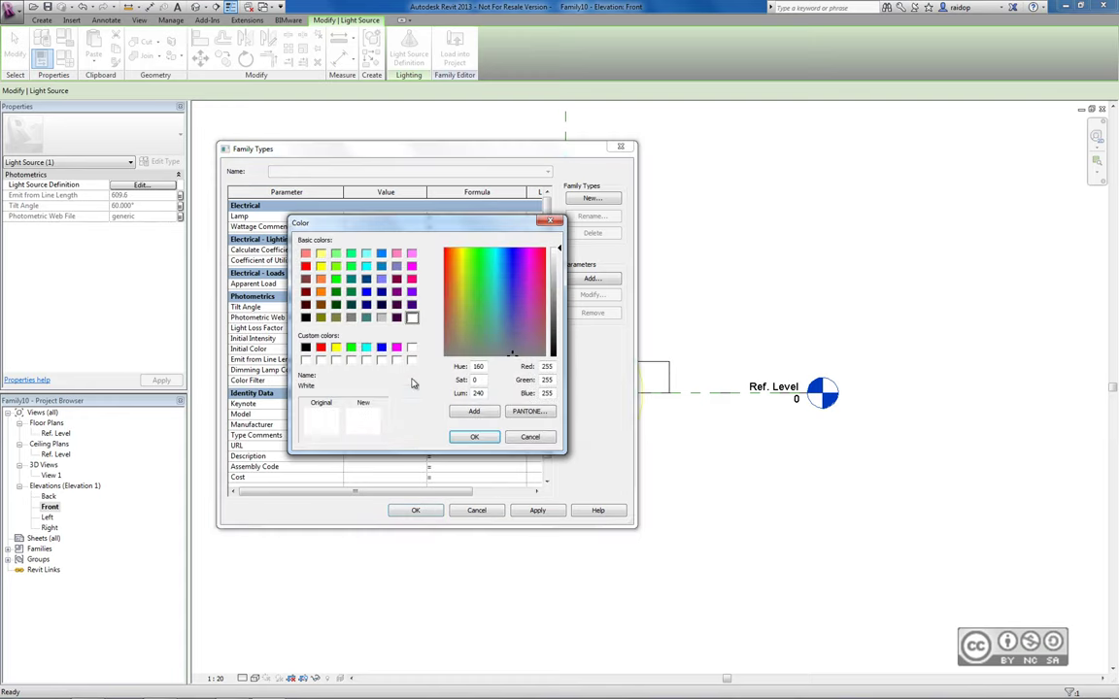
left_click(530, 437)
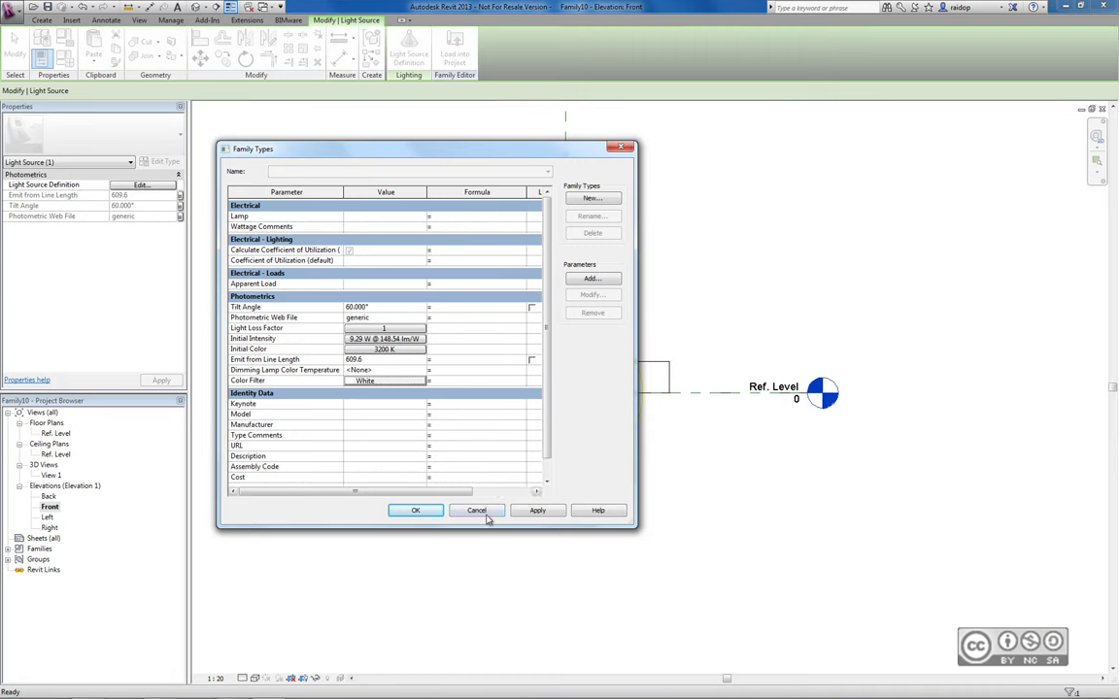
left_click(482, 511)
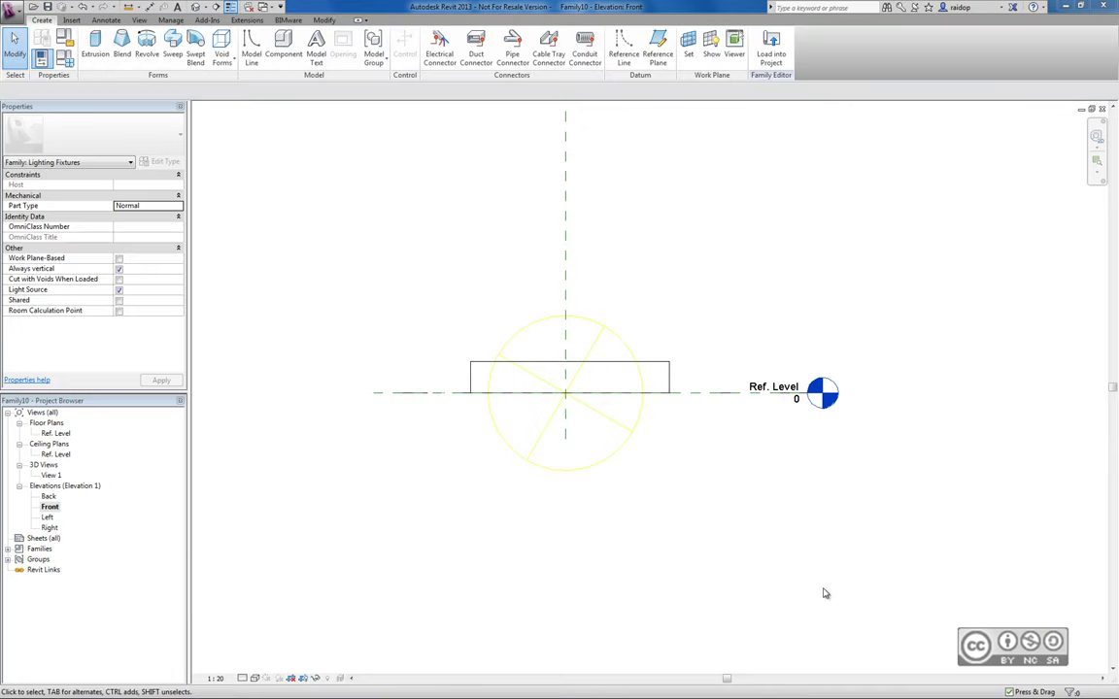
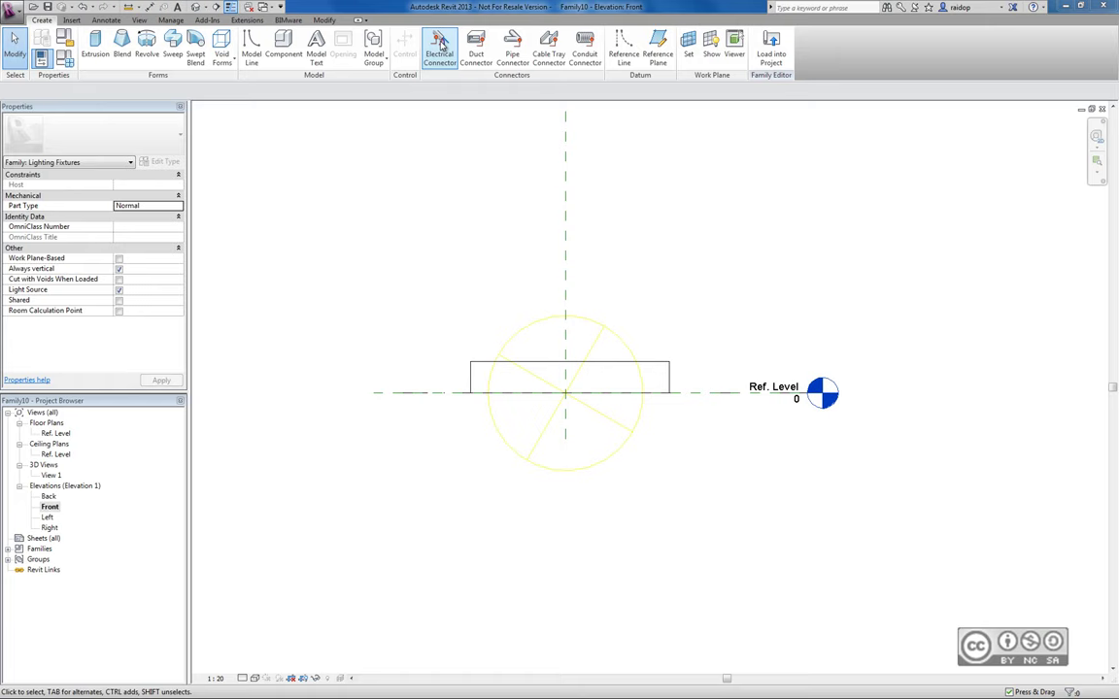
Step: Start placing an electrical connector and switch to the fixture's default 3D view
left_click(439, 44)
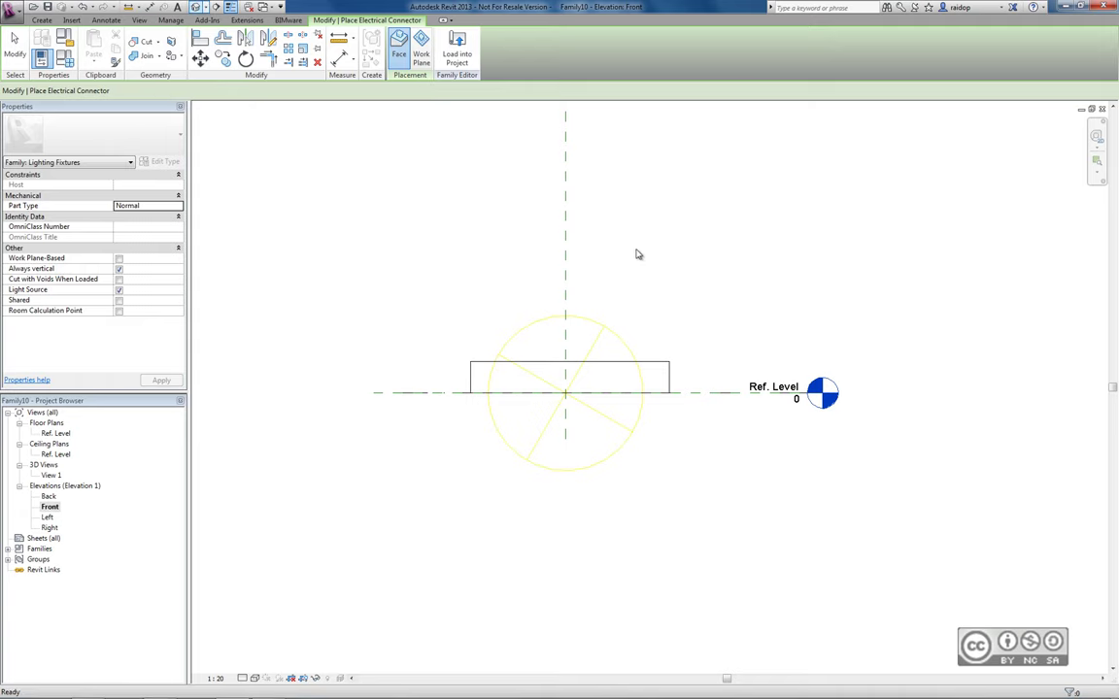
key("3")
key("d")
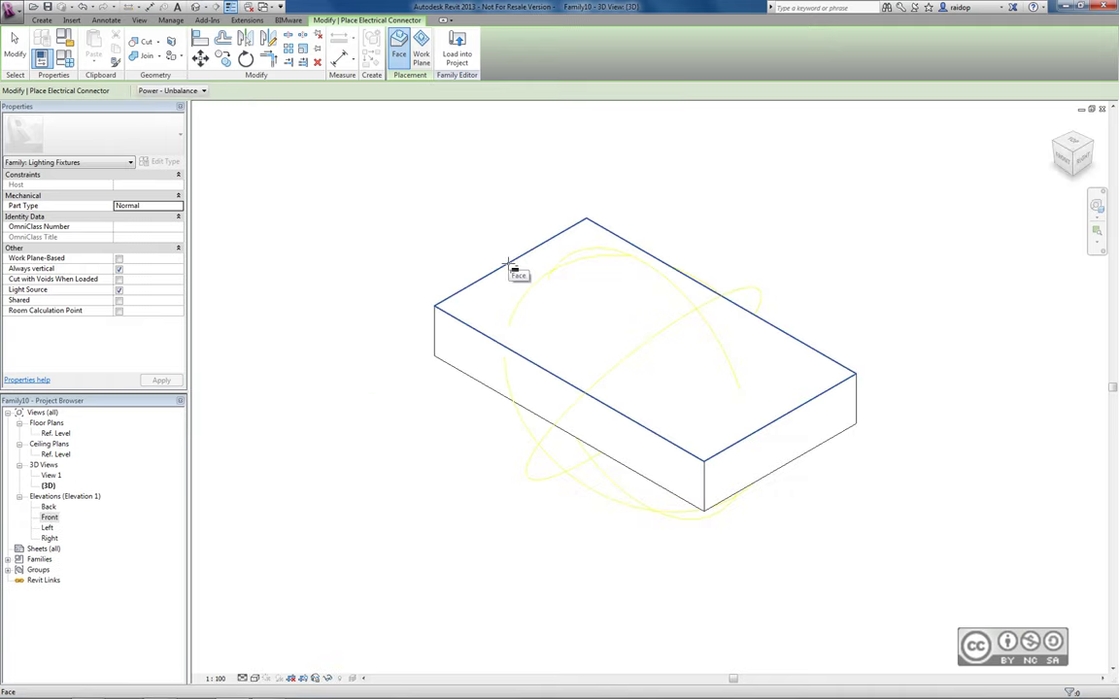
Step: Place the connector on the box's top face and begin associating Number of Poles with a parameter
left_click(655, 255)
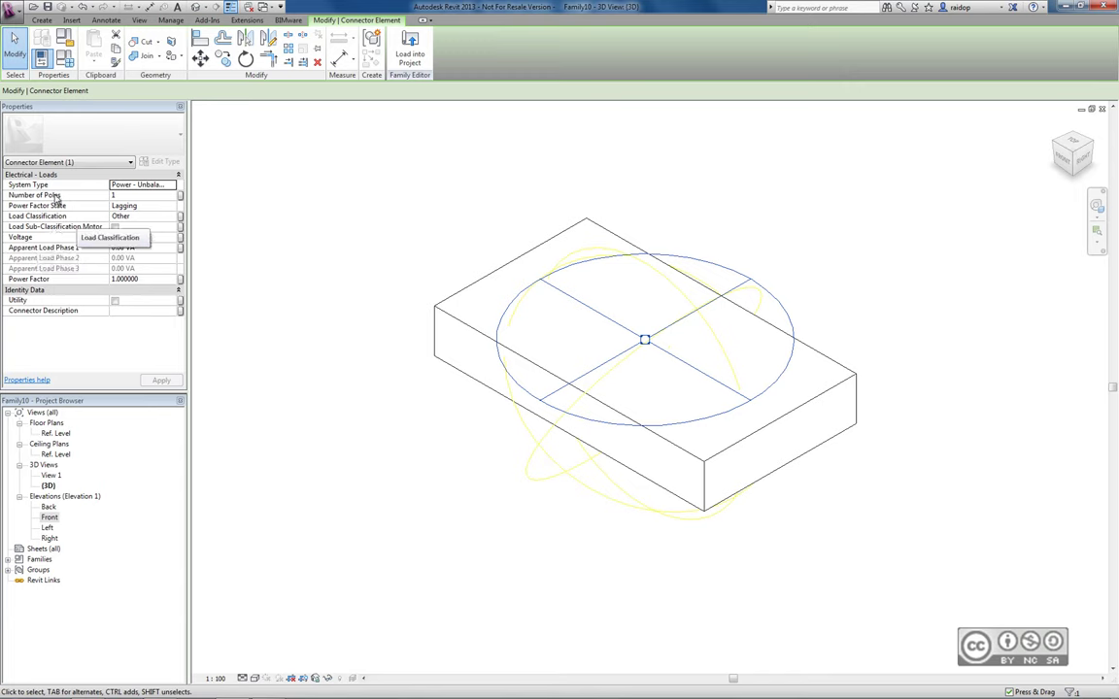
left_click(153, 201)
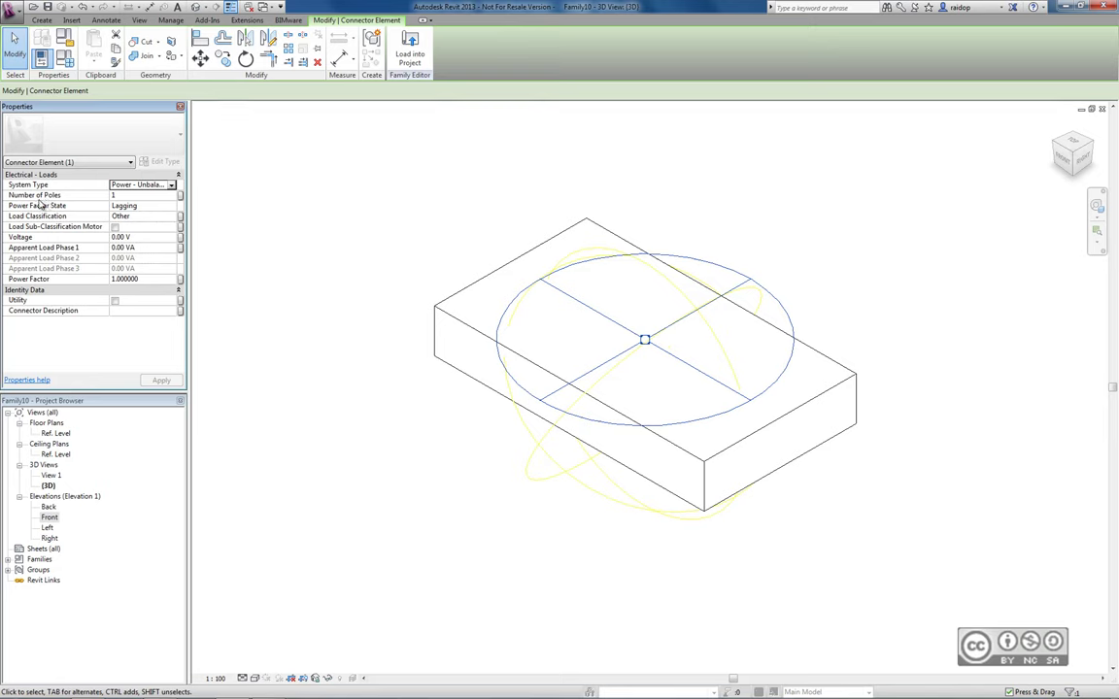
left_click(181, 196)
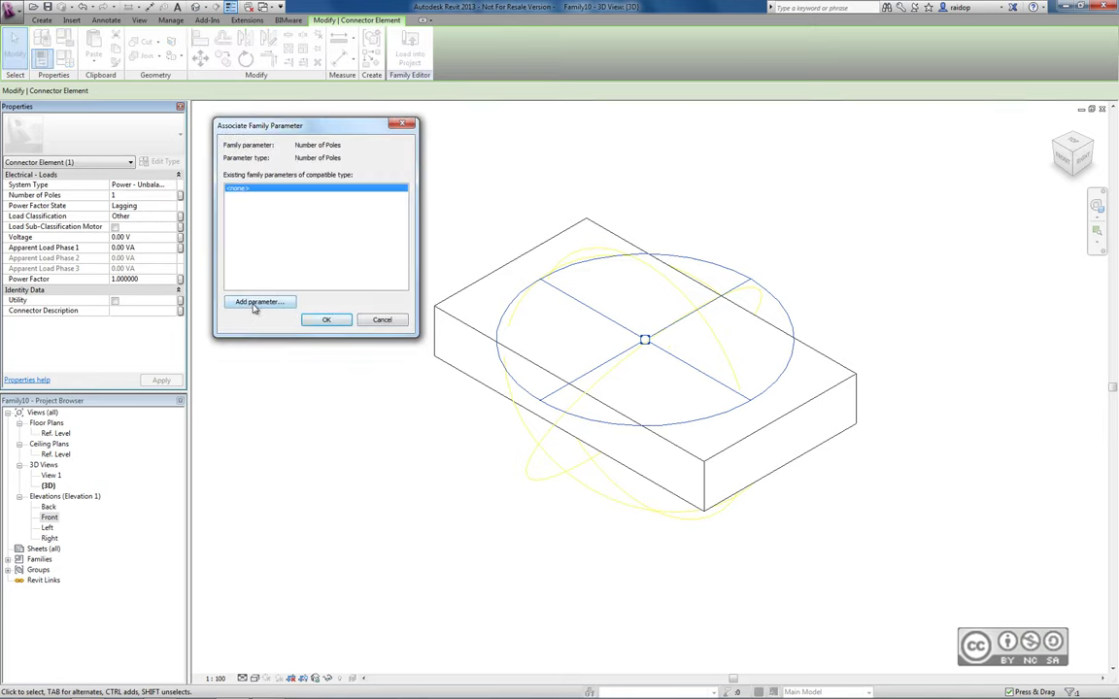
Step: Cancel the new parameter and the association, leaving Number of Poles unlinked at 1
left_click(253, 304)
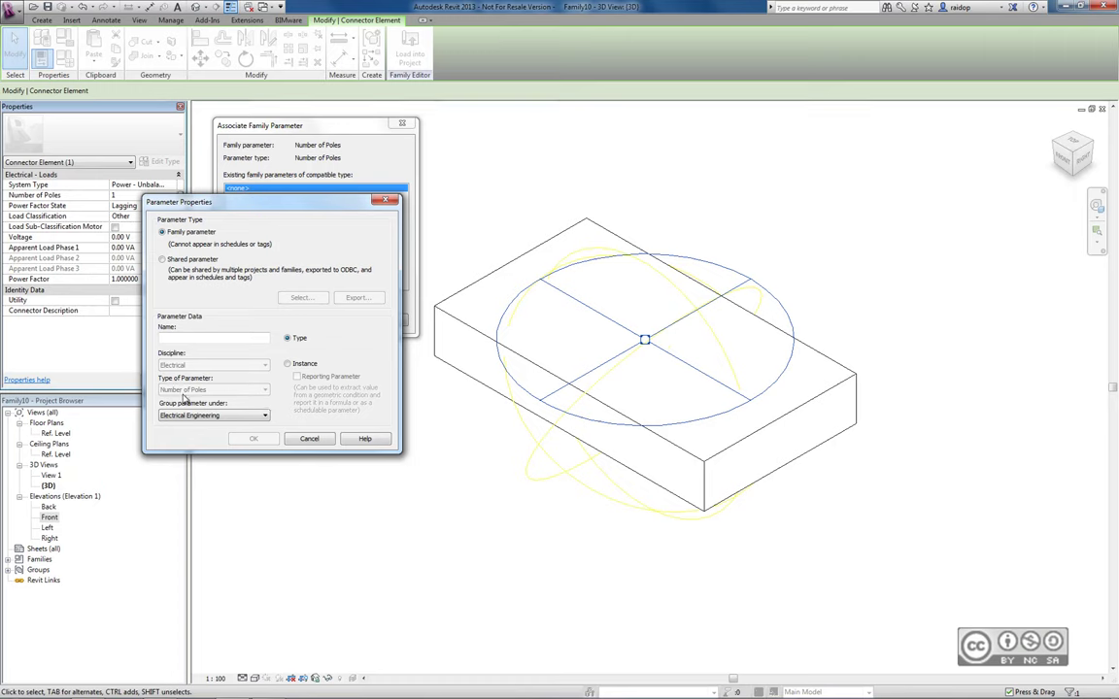
left_click(309, 438)
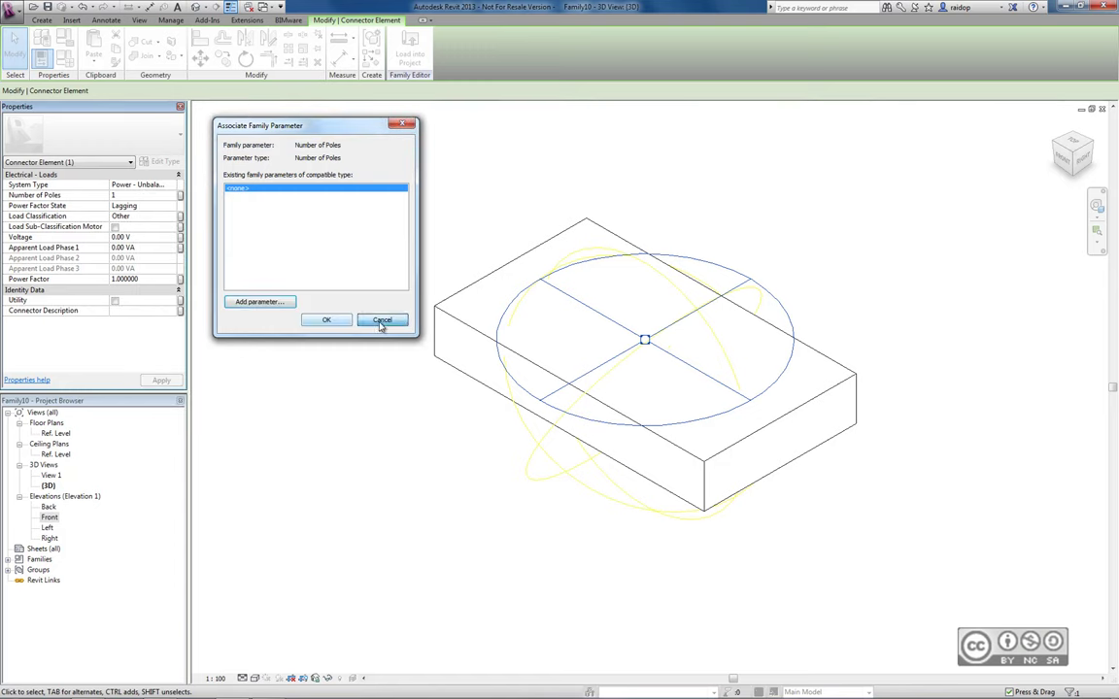
left_click(381, 322)
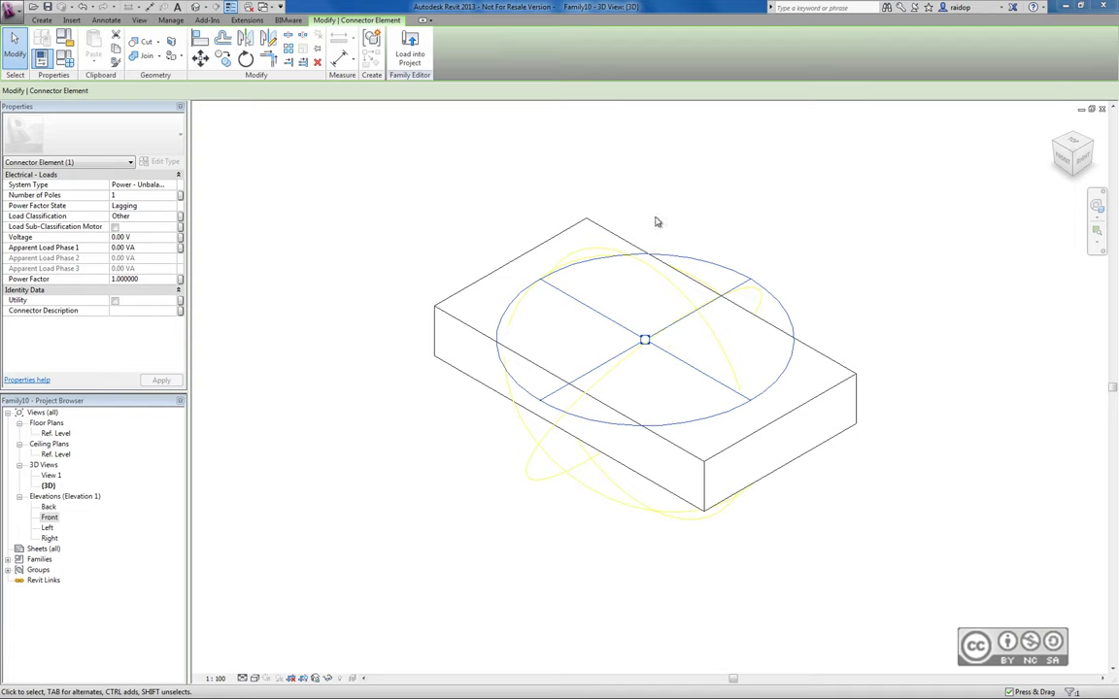
Step: Switch to the Ref. Level floor plan, then open the finished Ceiling Exit Light-COMPLETE.rfa family
left_click(42, 19)
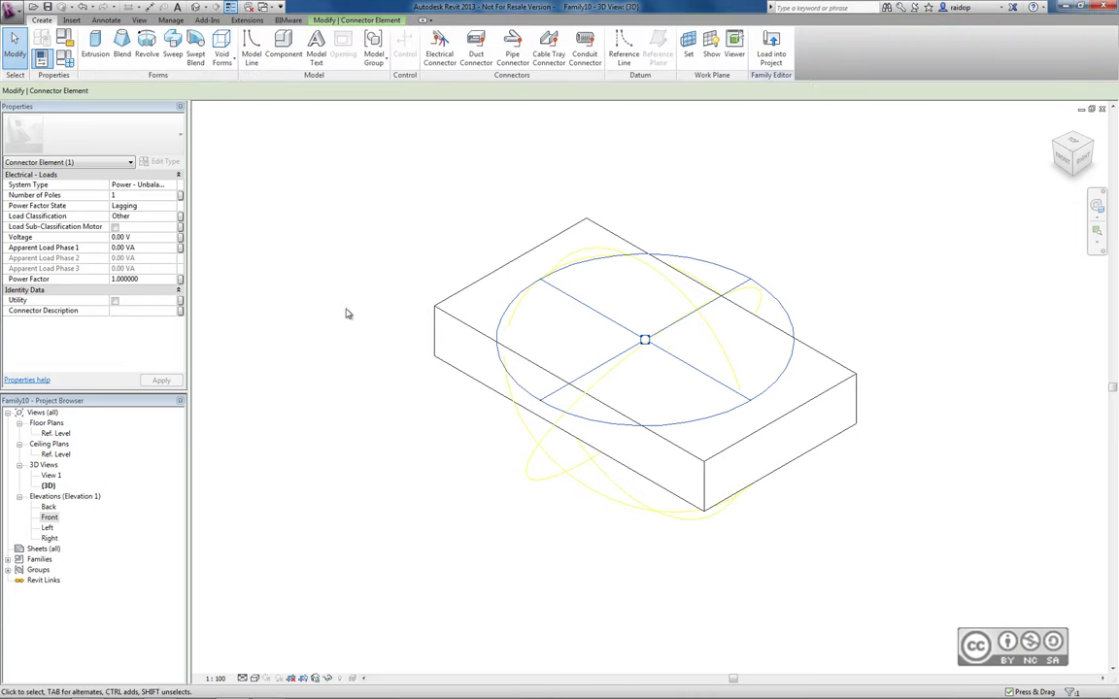
double_click(62, 433)
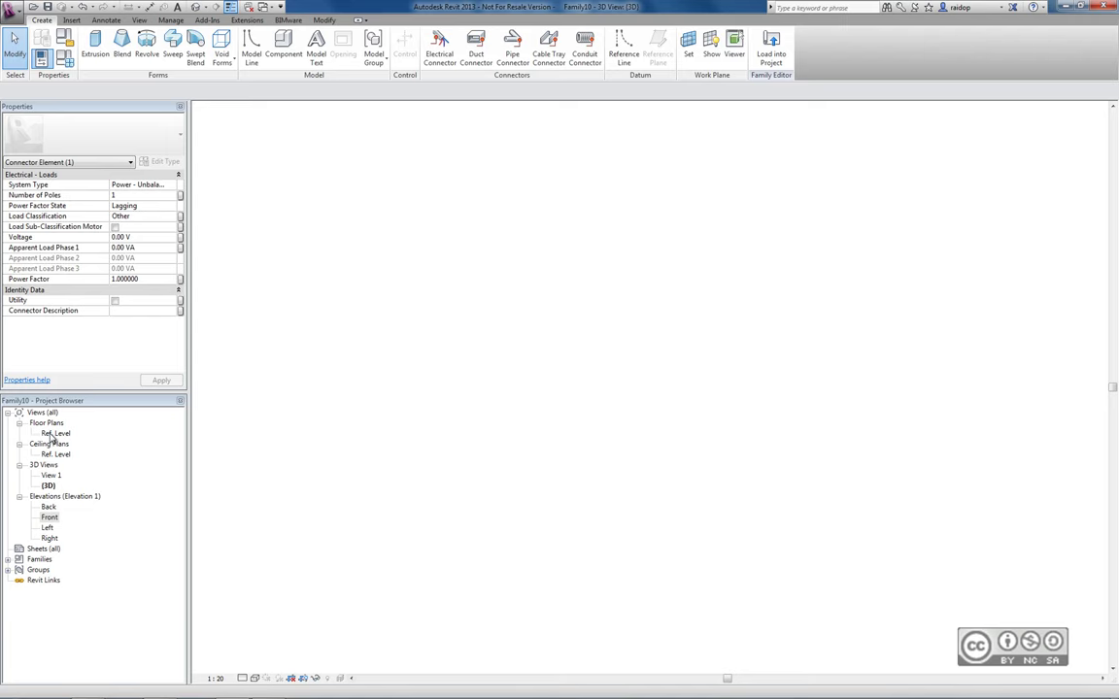
left_click(103, 20)
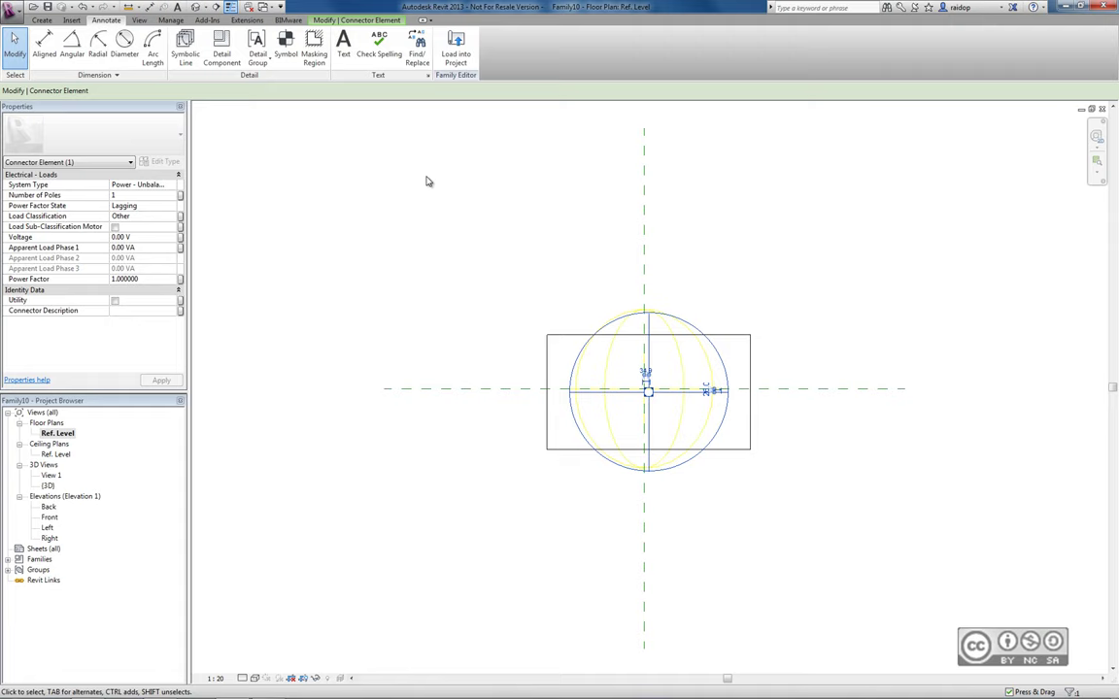
key("Escape")
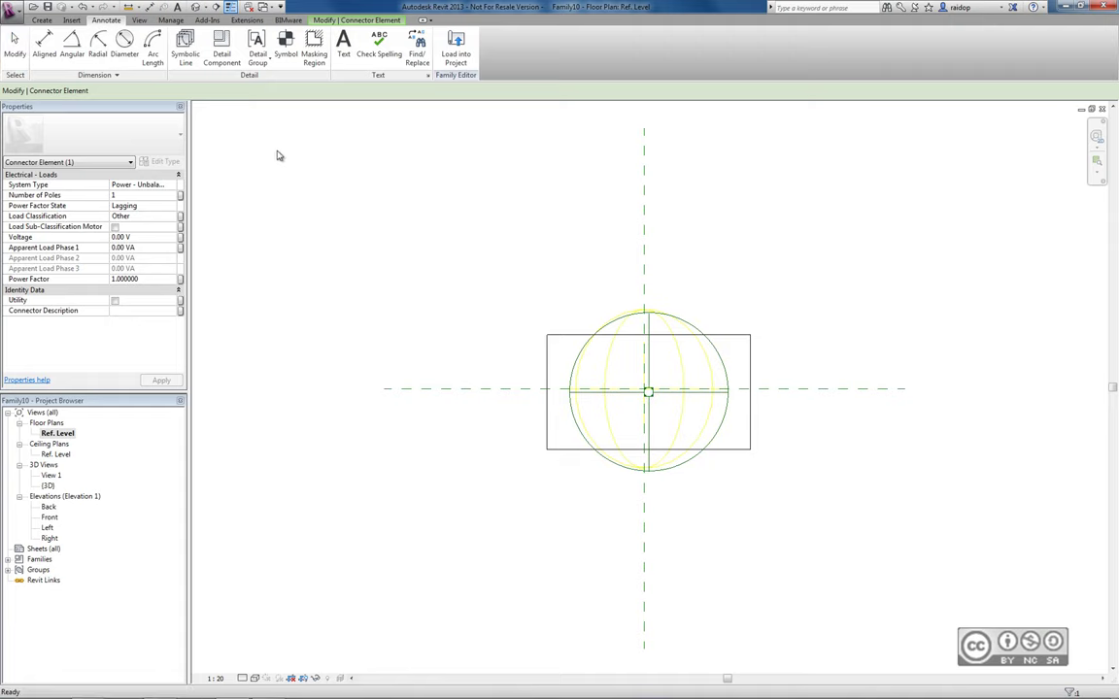
left_click(33, 8)
left_click(780, 443)
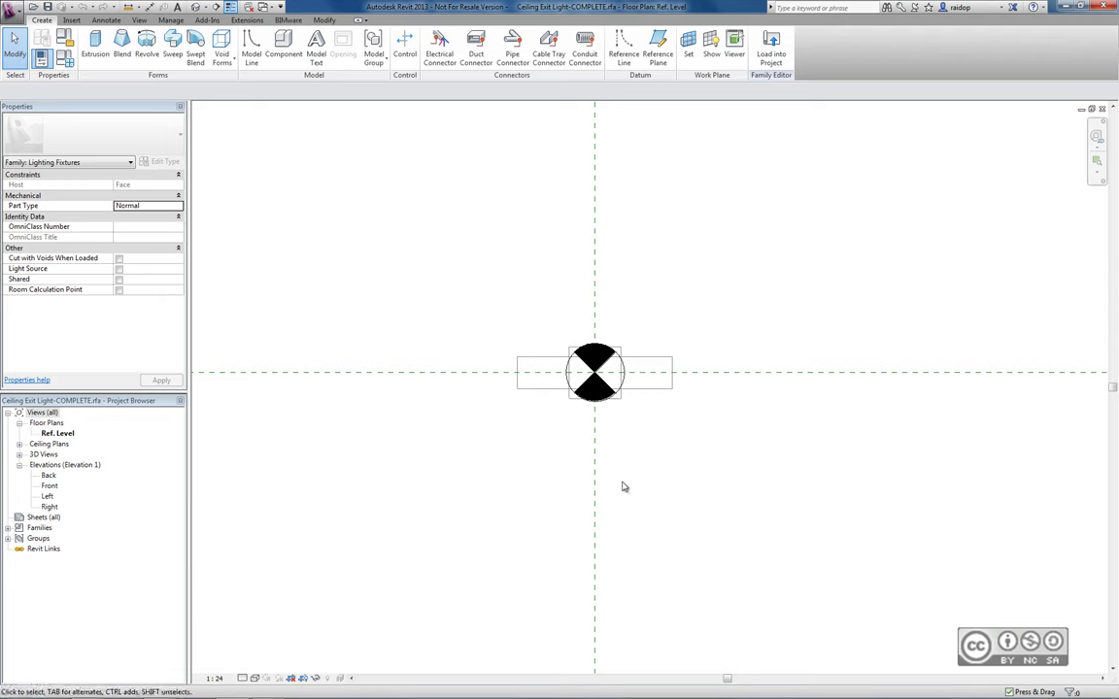
left_click(599, 410)
left_click(651, 407)
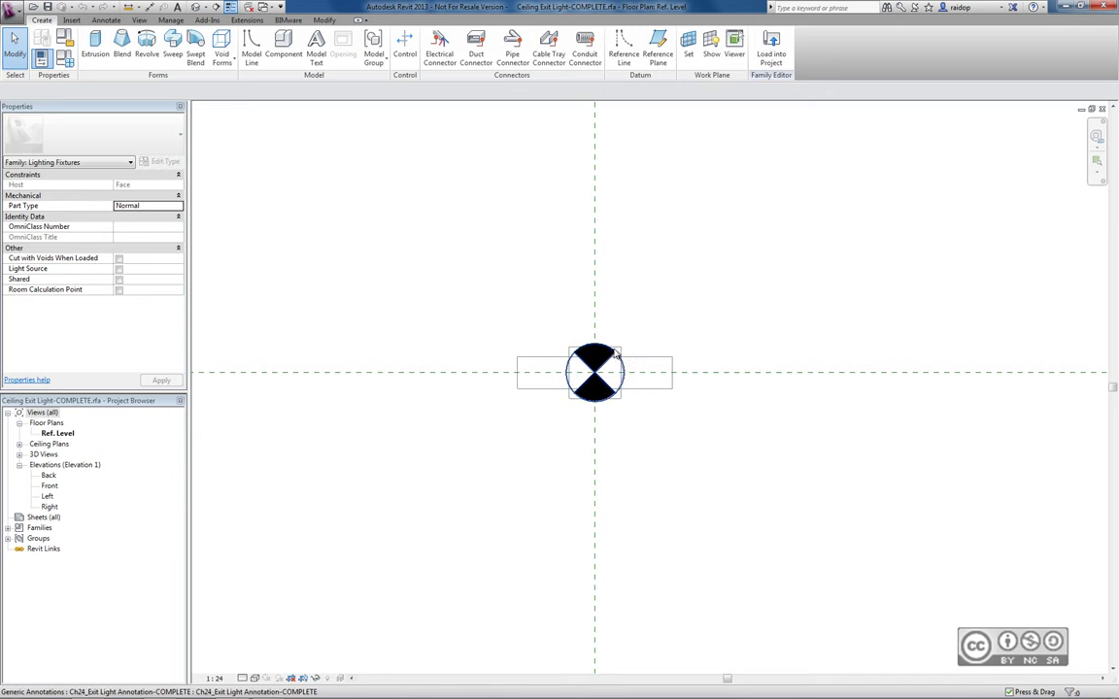
left_click(657, 296)
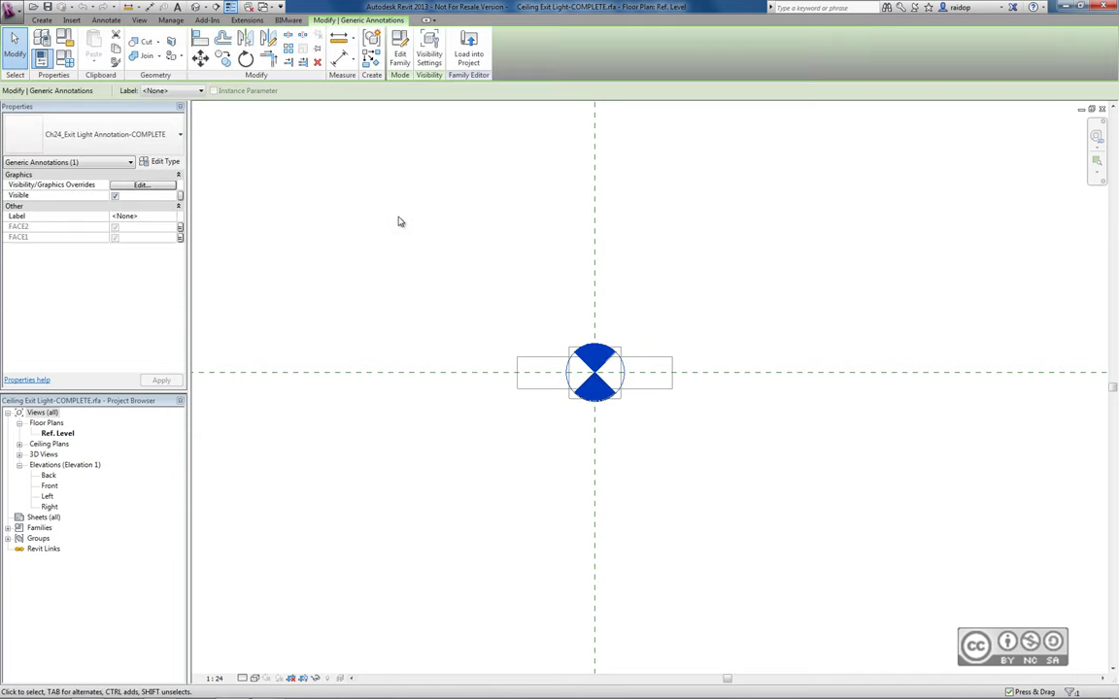
left_click(640, 290)
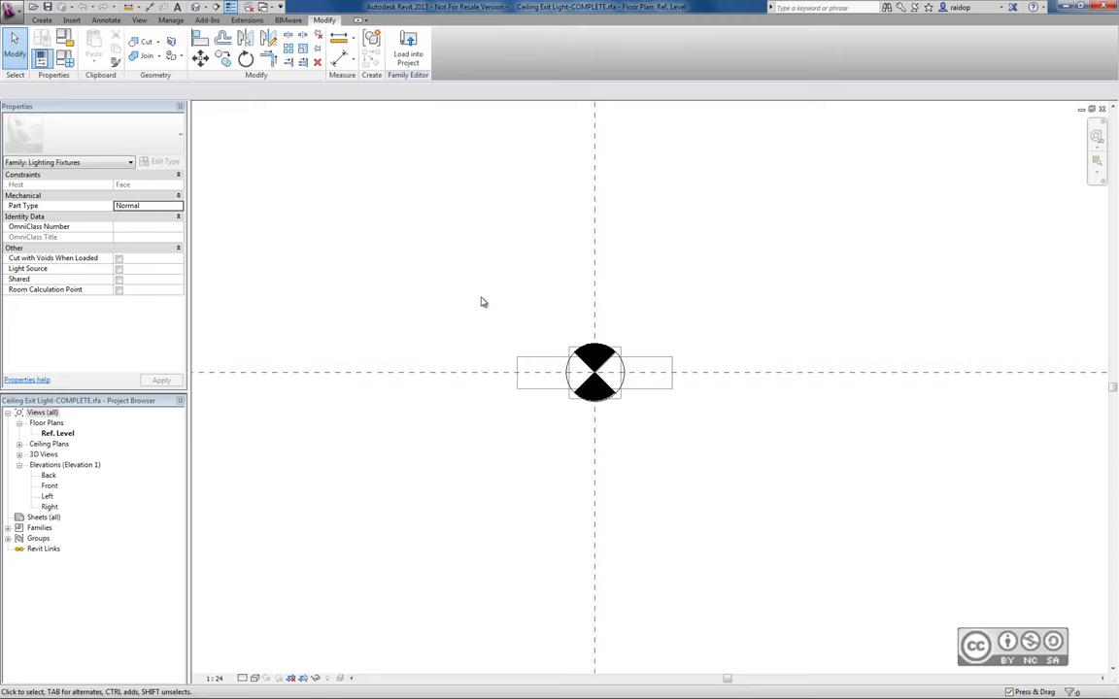
Step: Open the Exit Light Annotation.rfa family
key("ctrl+s")
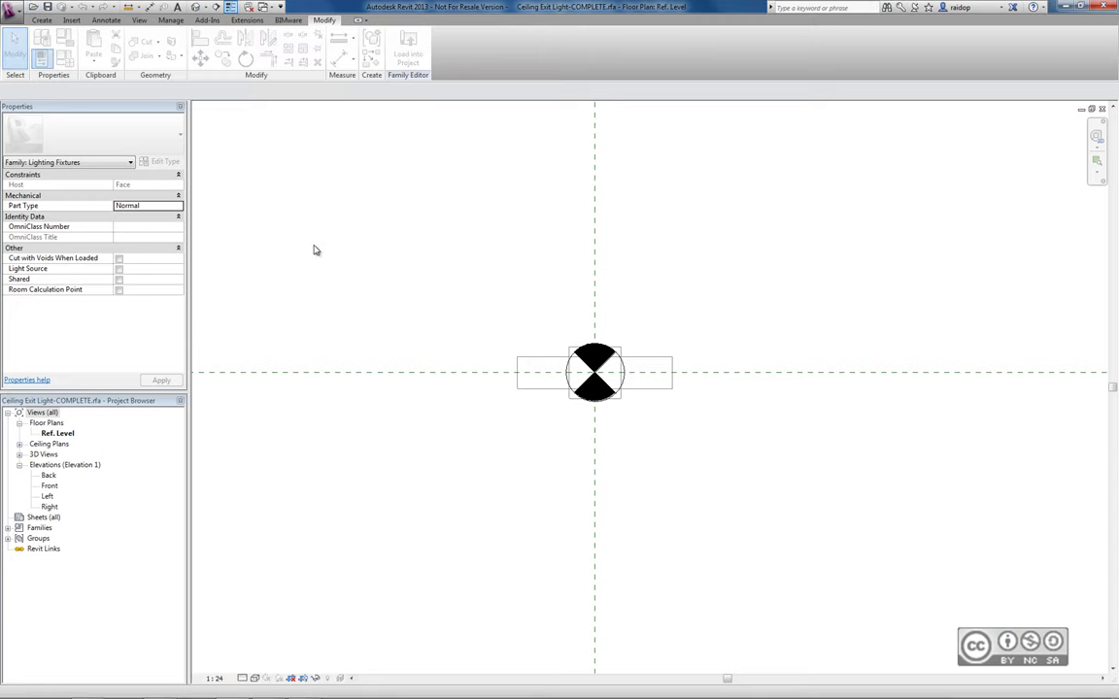
left_click(318, 250)
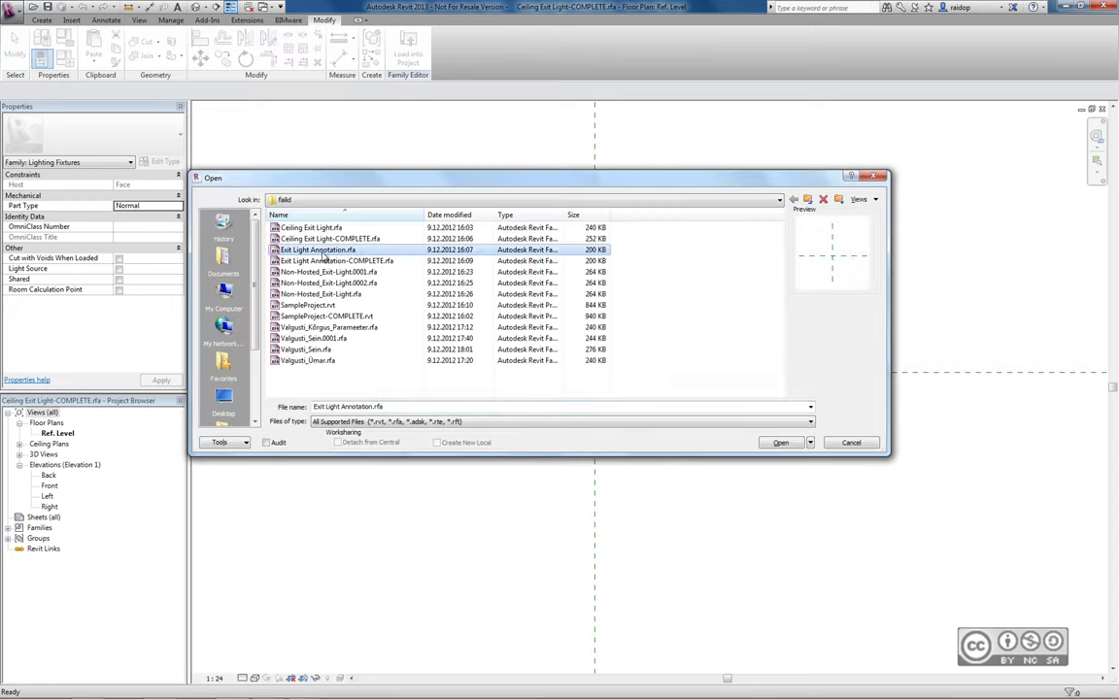
left_click(767, 443)
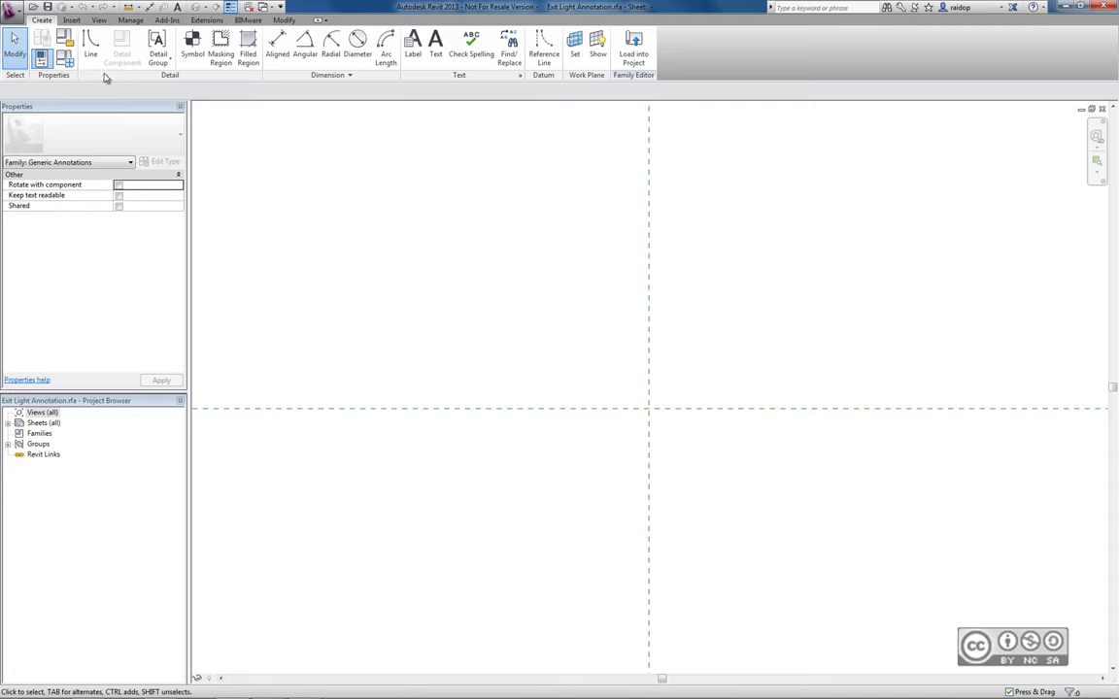
Step: Draw a circle of radius 2.4 centred on the reference-plane intersection
left_click(89, 43)
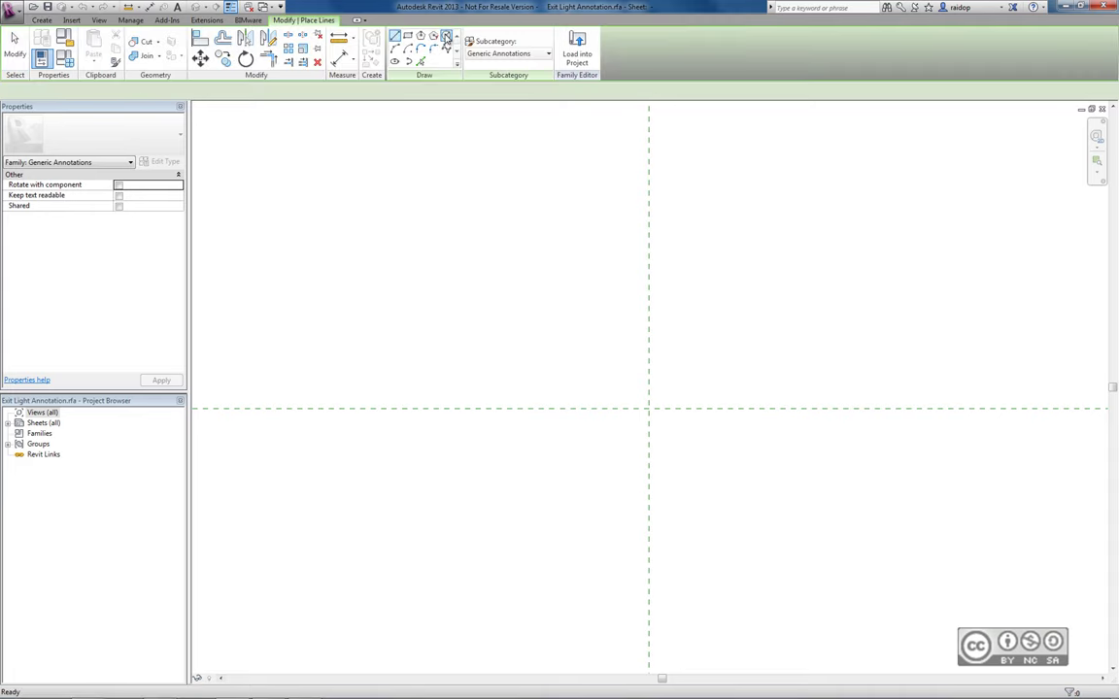
left_click(445, 37)
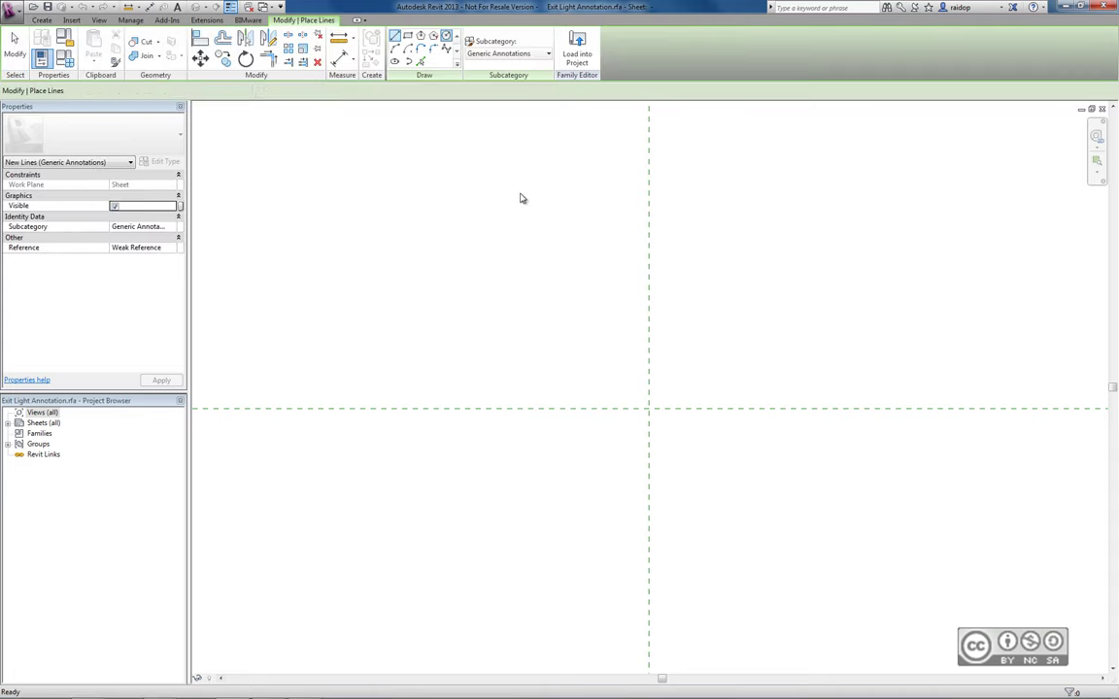
left_click(218, 91)
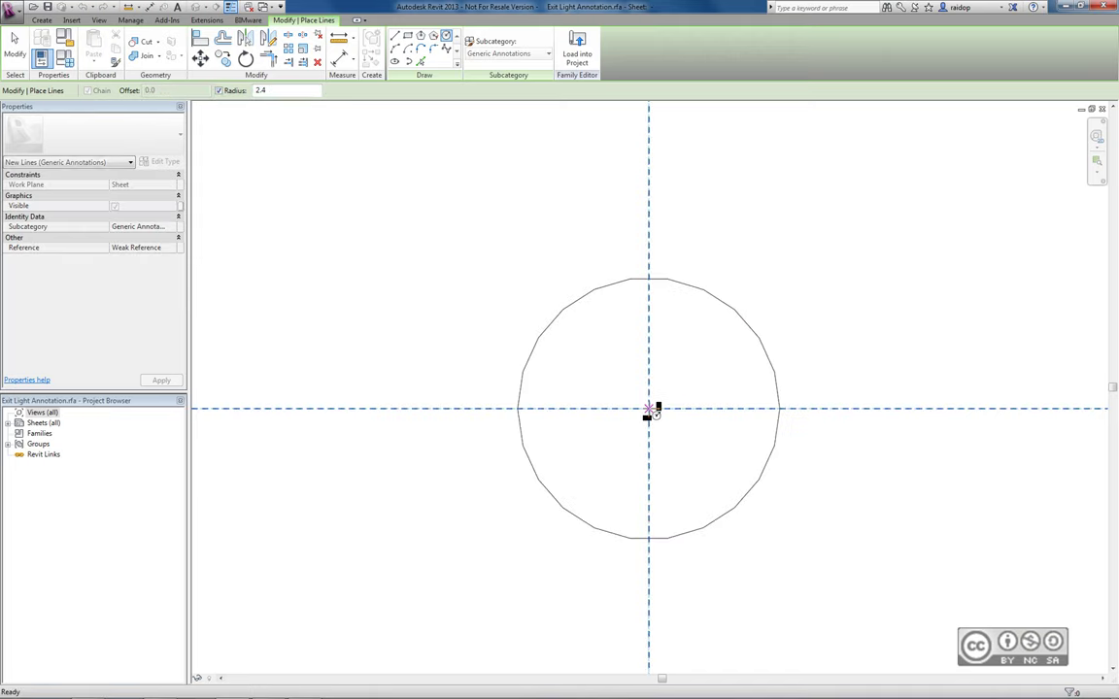
left_click(648, 409)
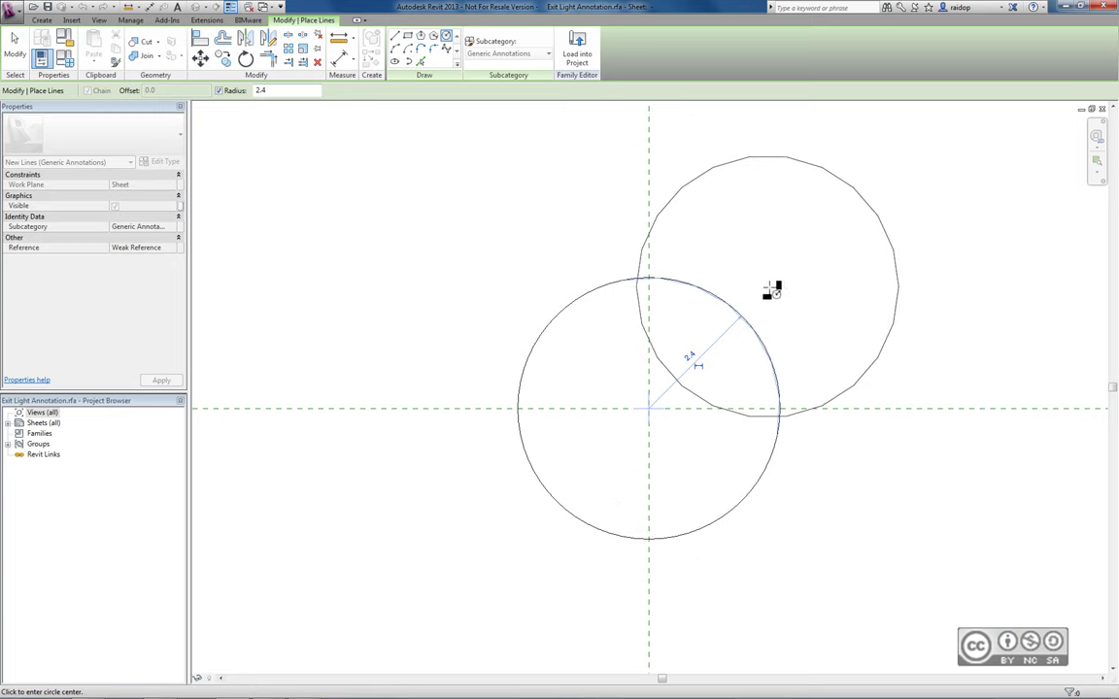
left_click(15, 46)
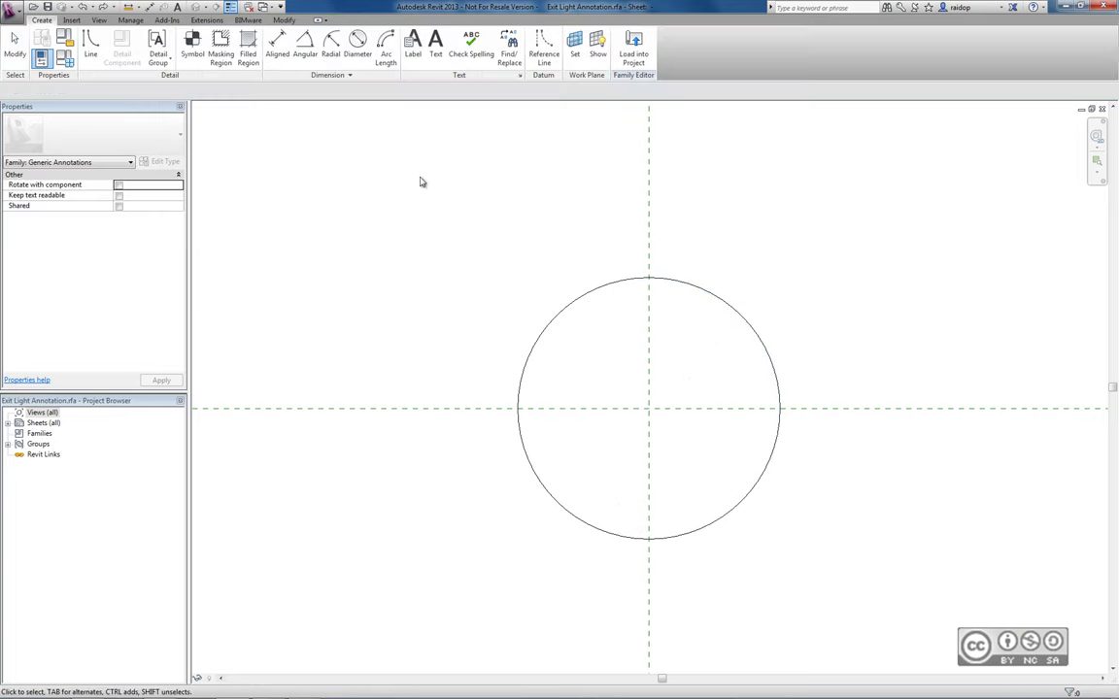
Step: Draw a horizontal line across the circle and rotate it 45°
left_click(93, 56)
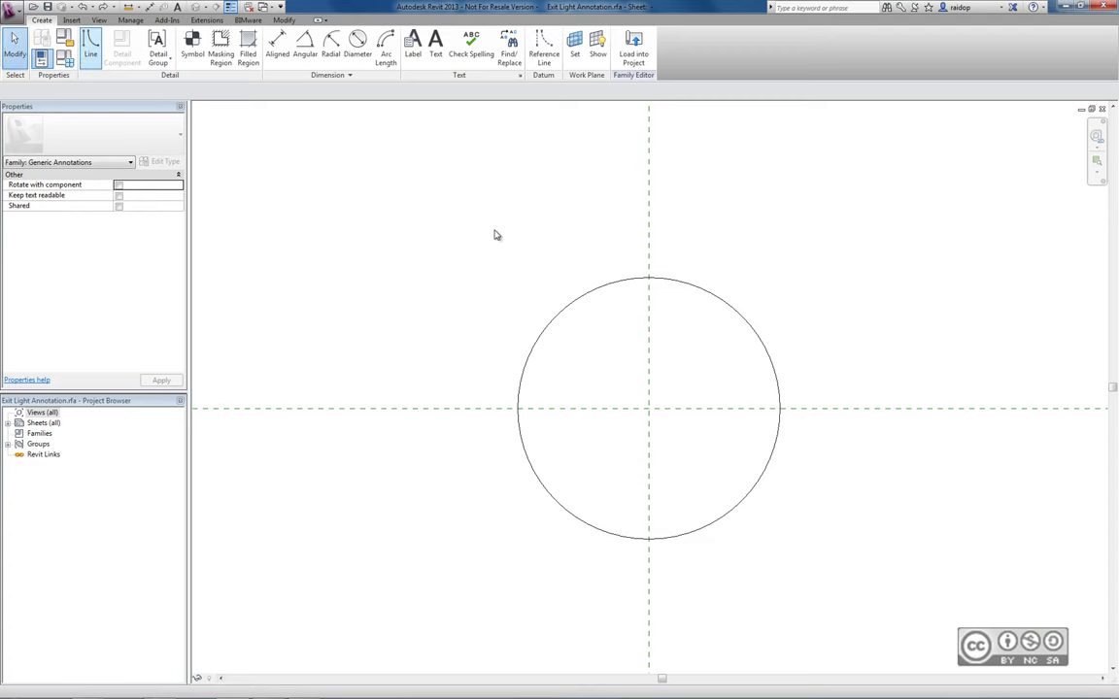
left_click(517, 409)
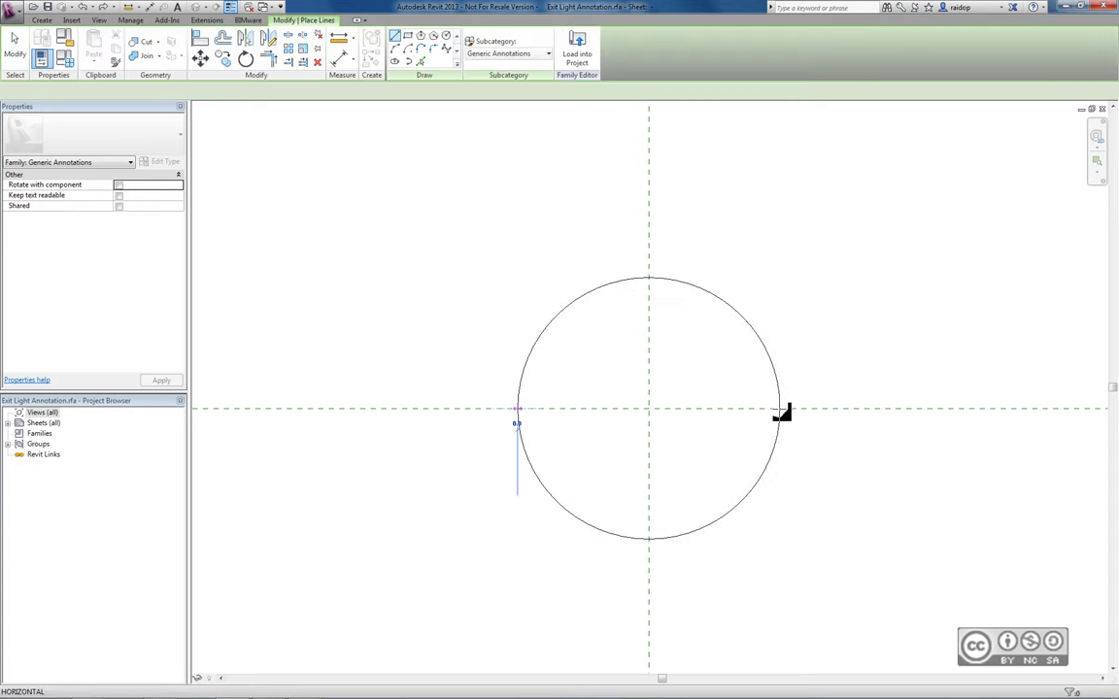
left_click(779, 409)
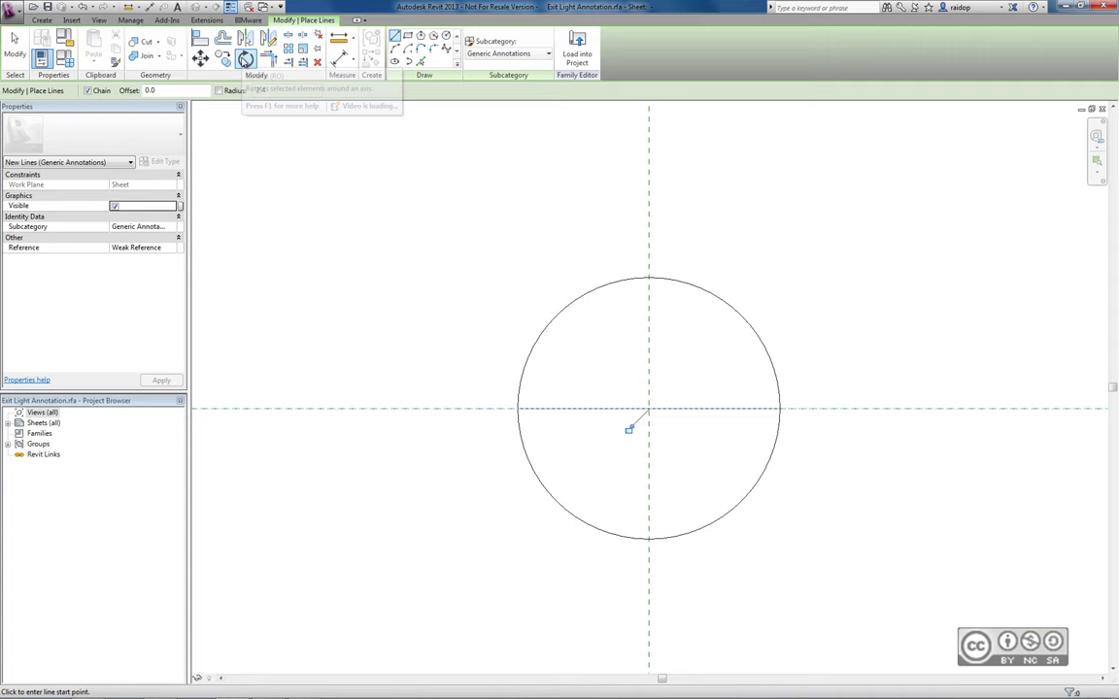
left_click(245, 60)
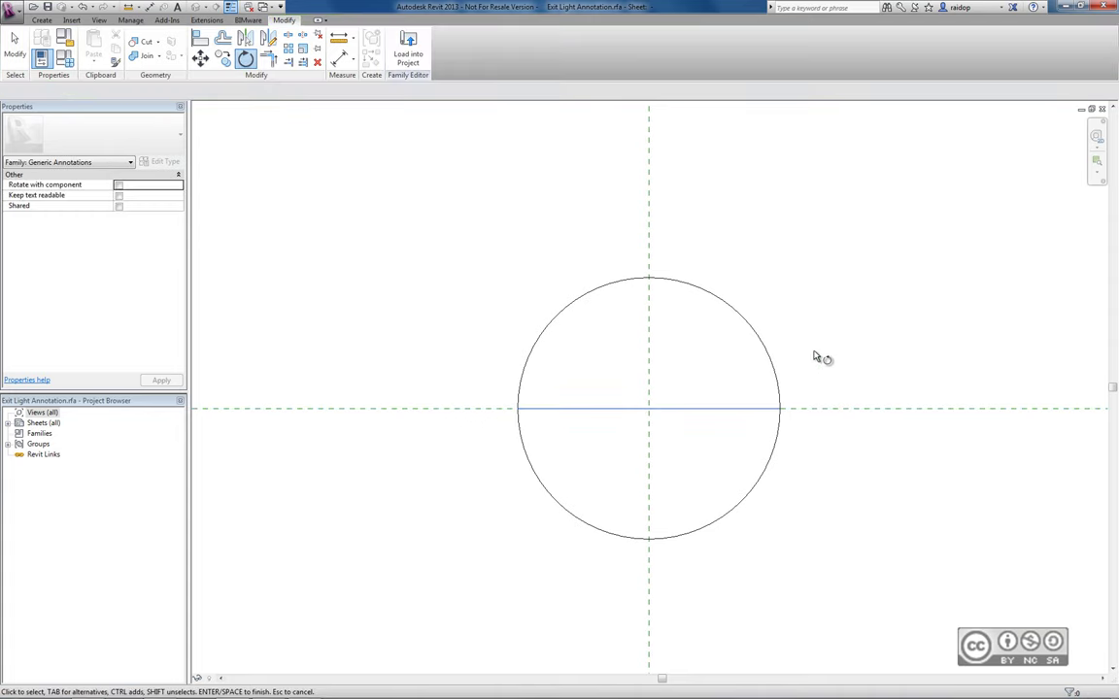
left_click(736, 409)
key("Return")
left_click(733, 409)
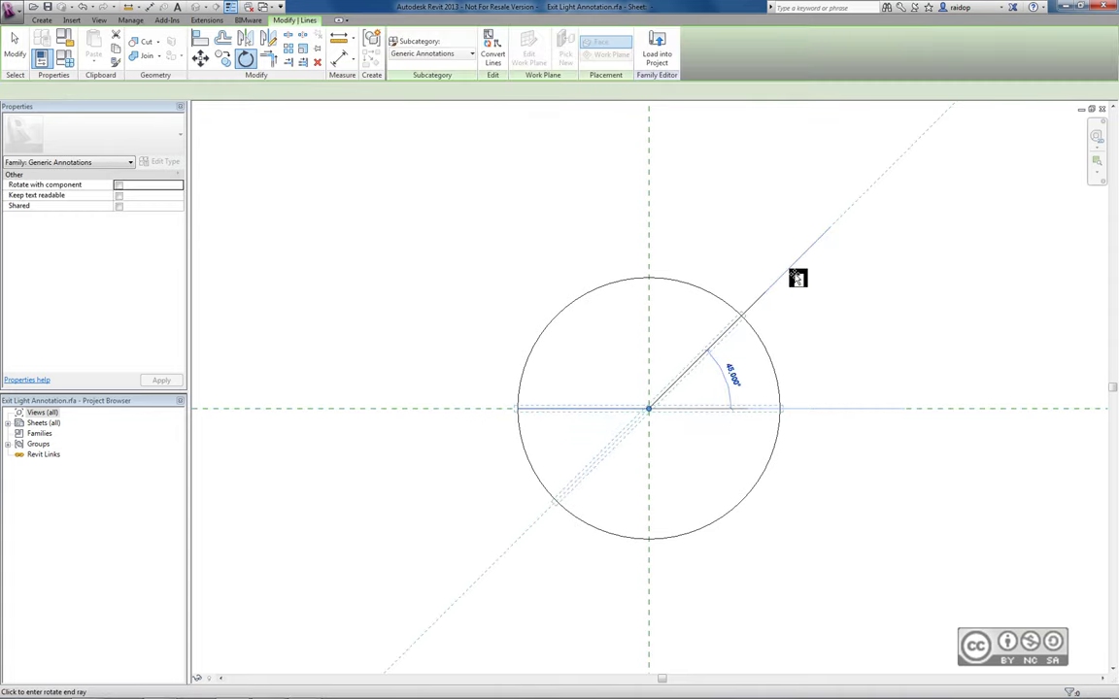
left_click(796, 278)
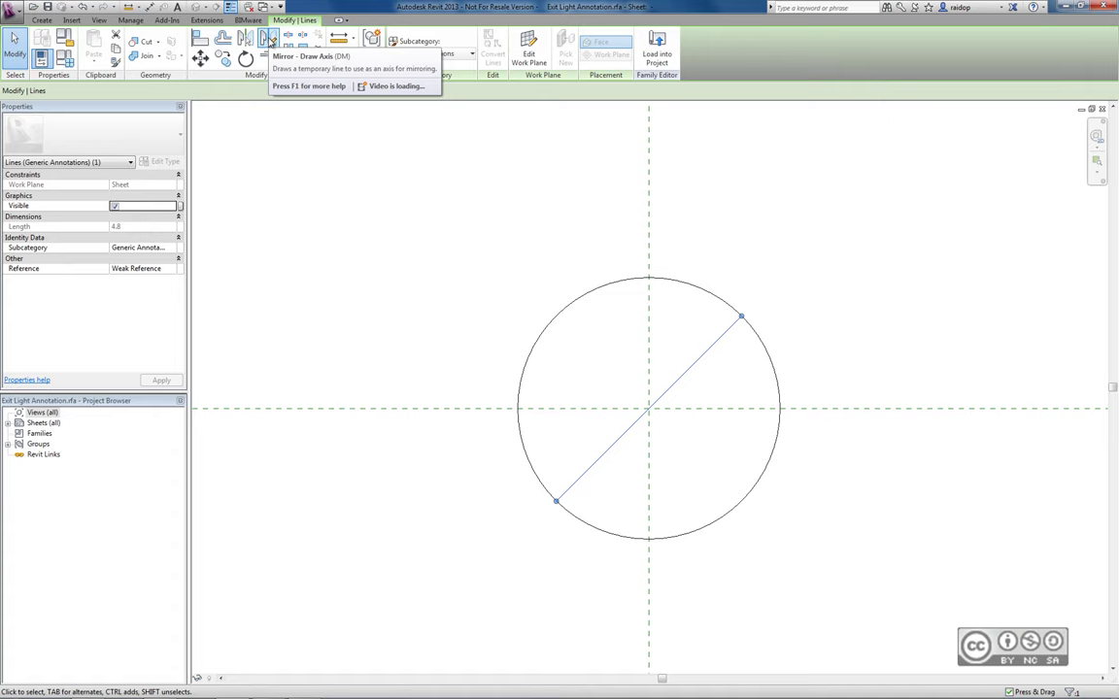
Step: Mirror a copy of the diagonal line about a vertical axis to complete the X
left_click(268, 40)
left_click(649, 537)
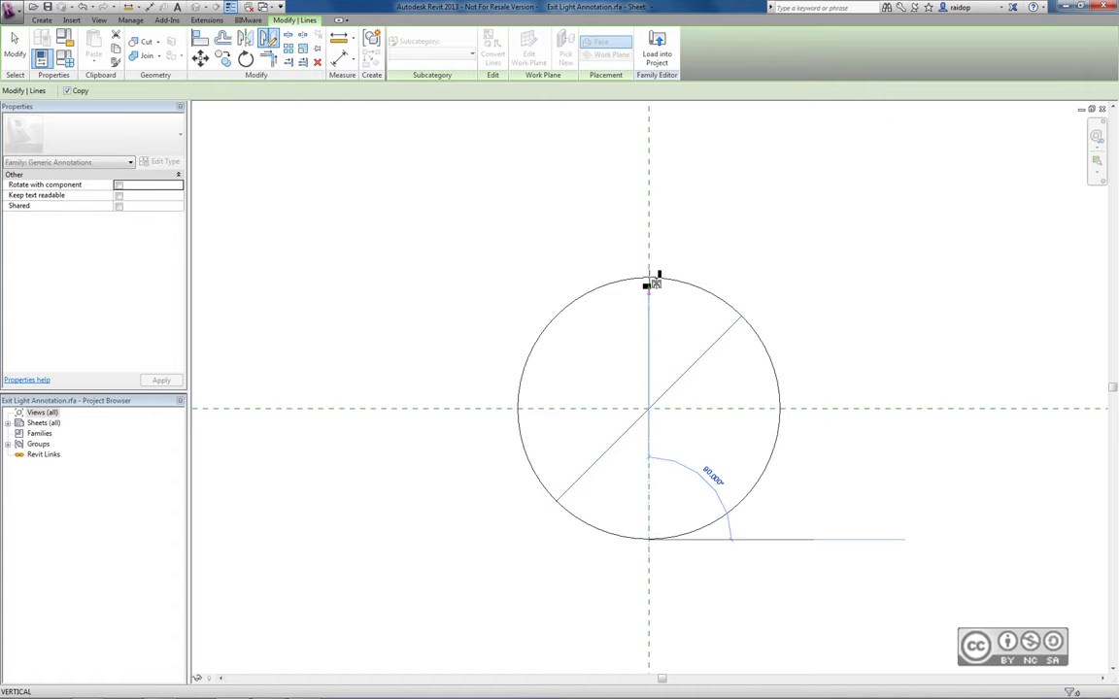
left_click(658, 275)
key("Escape")
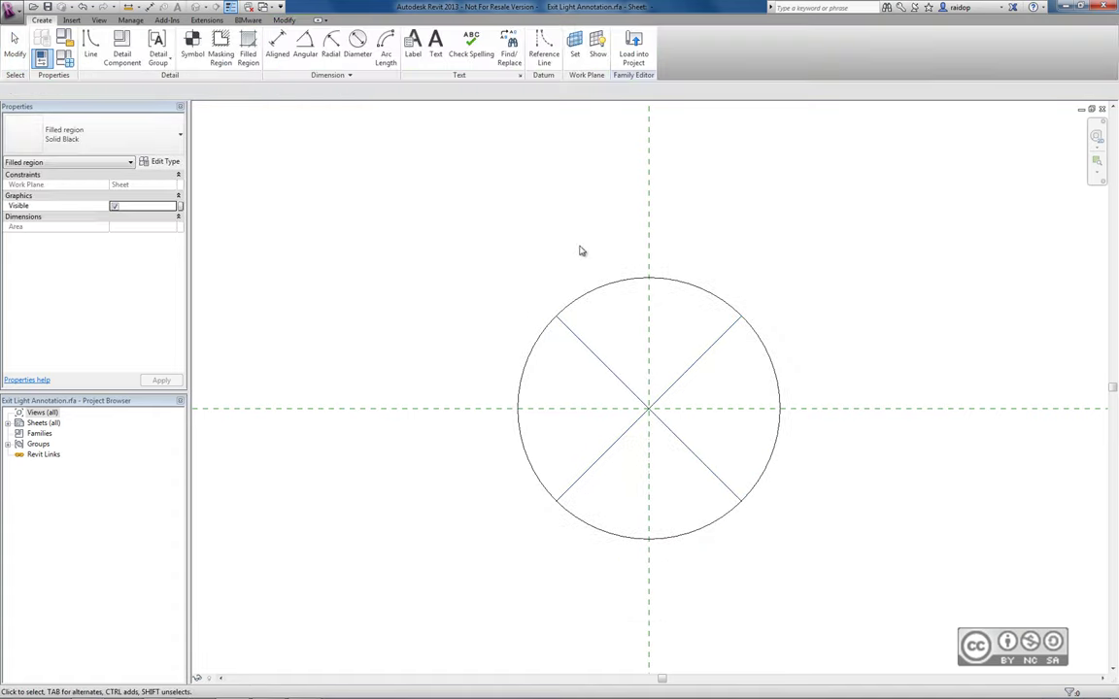
key("Escape")
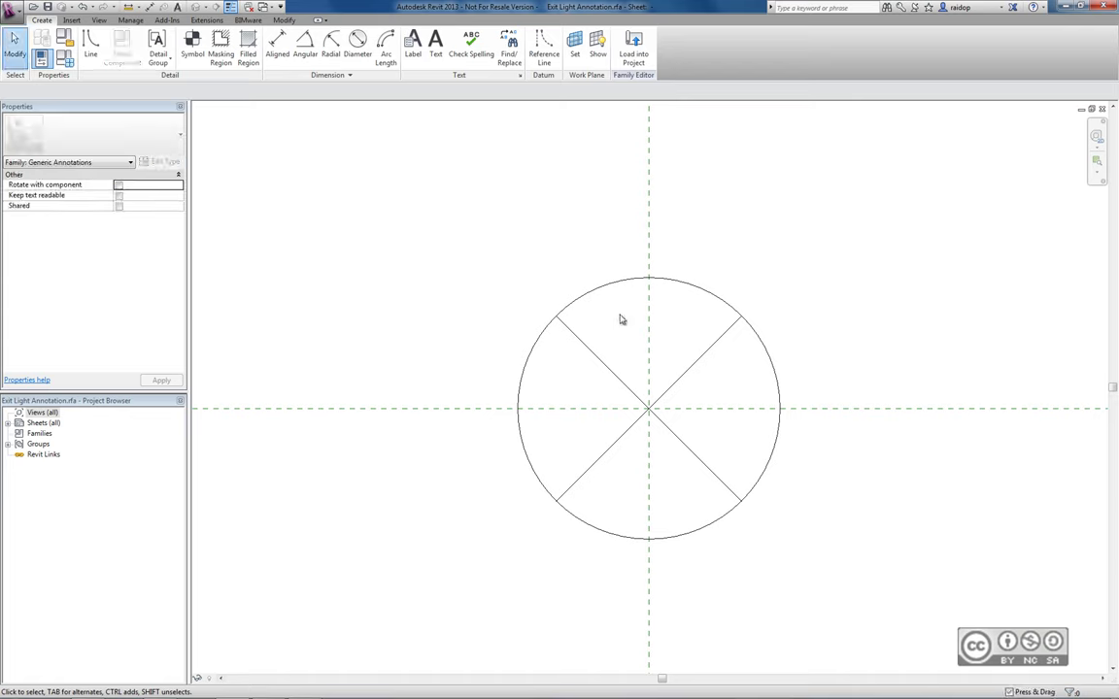
Step: Create a solid filled region with invisible boundary lines filling the circle's top wedge
left_click(249, 46)
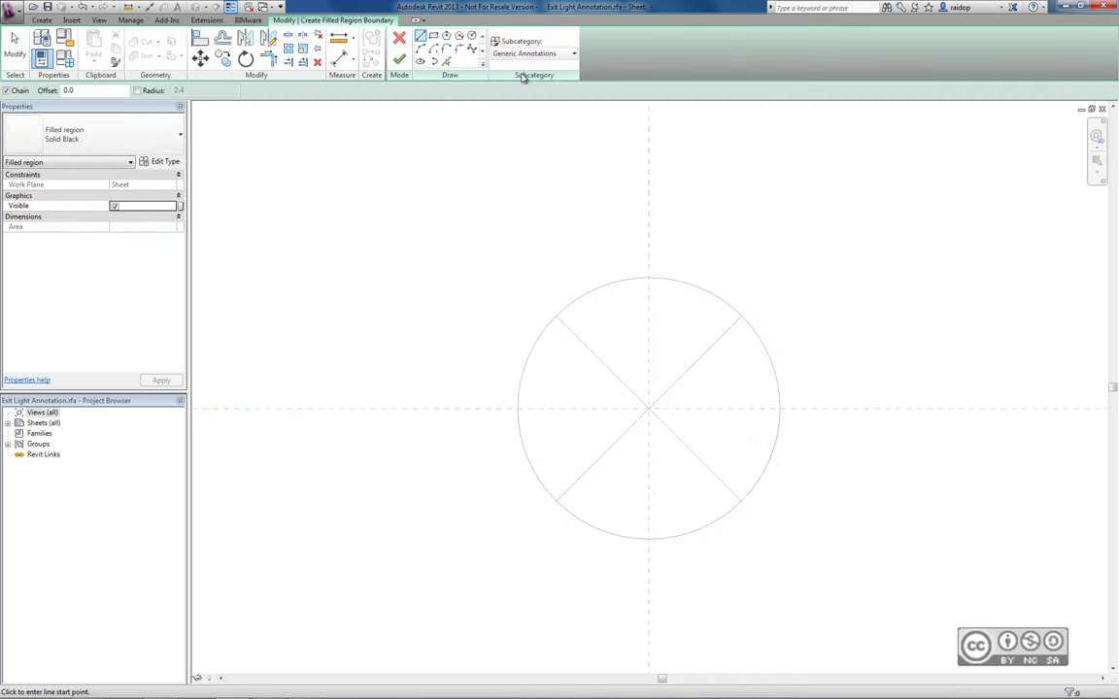
left_click(523, 54)
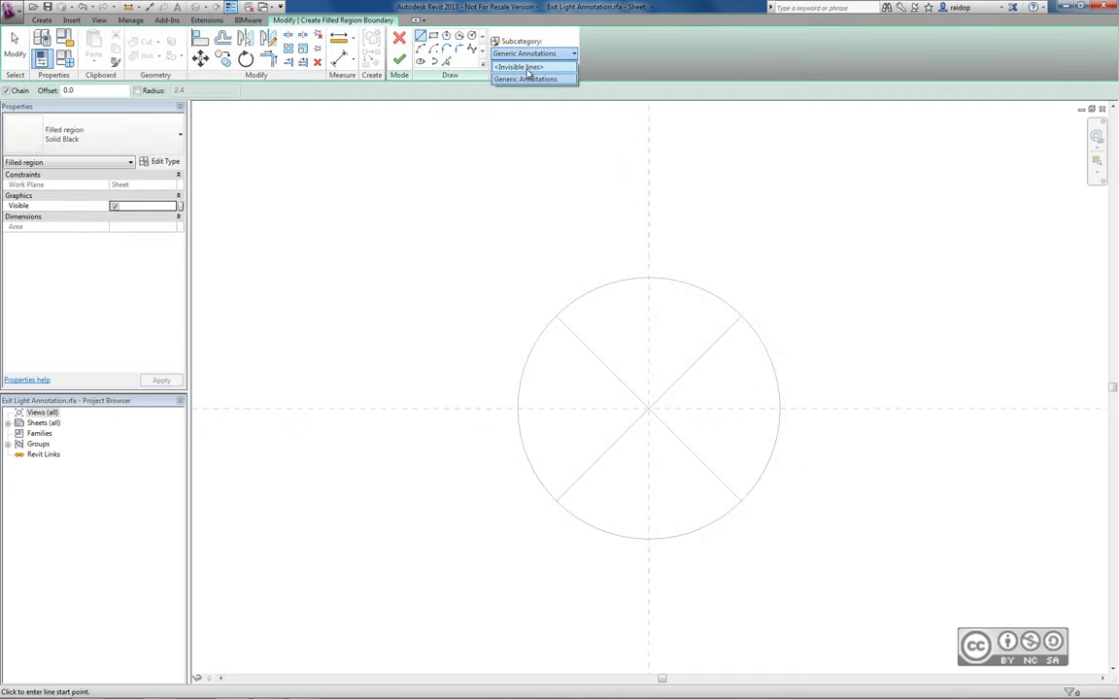
left_click(529, 74)
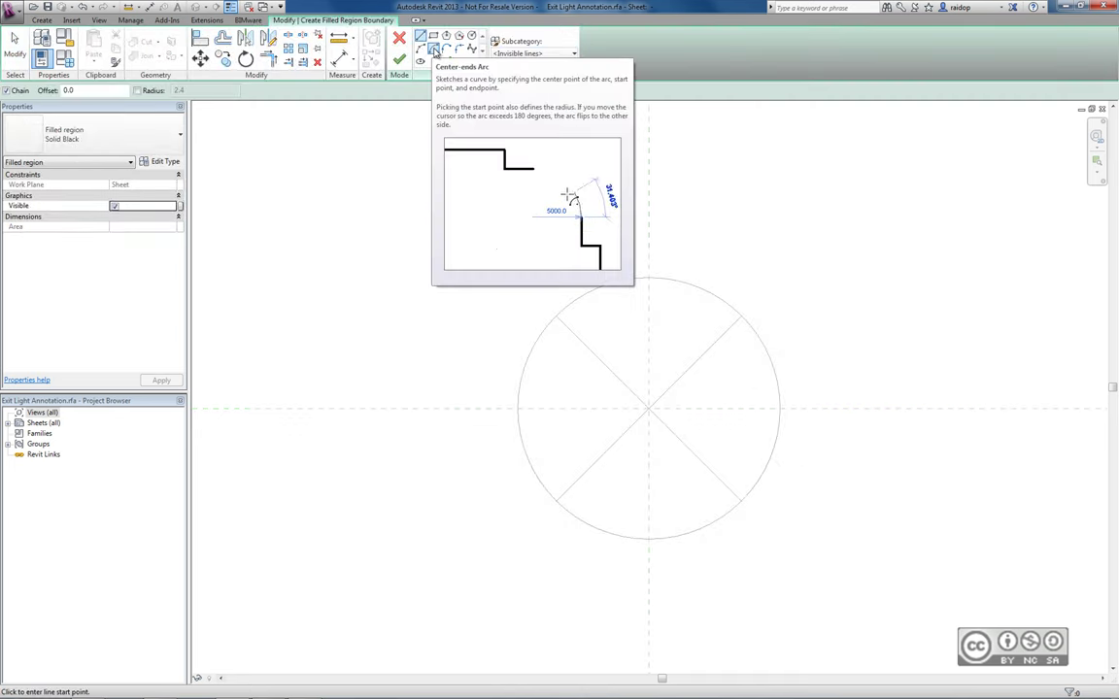
left_click(435, 51)
left_click(648, 408)
left_click(556, 315)
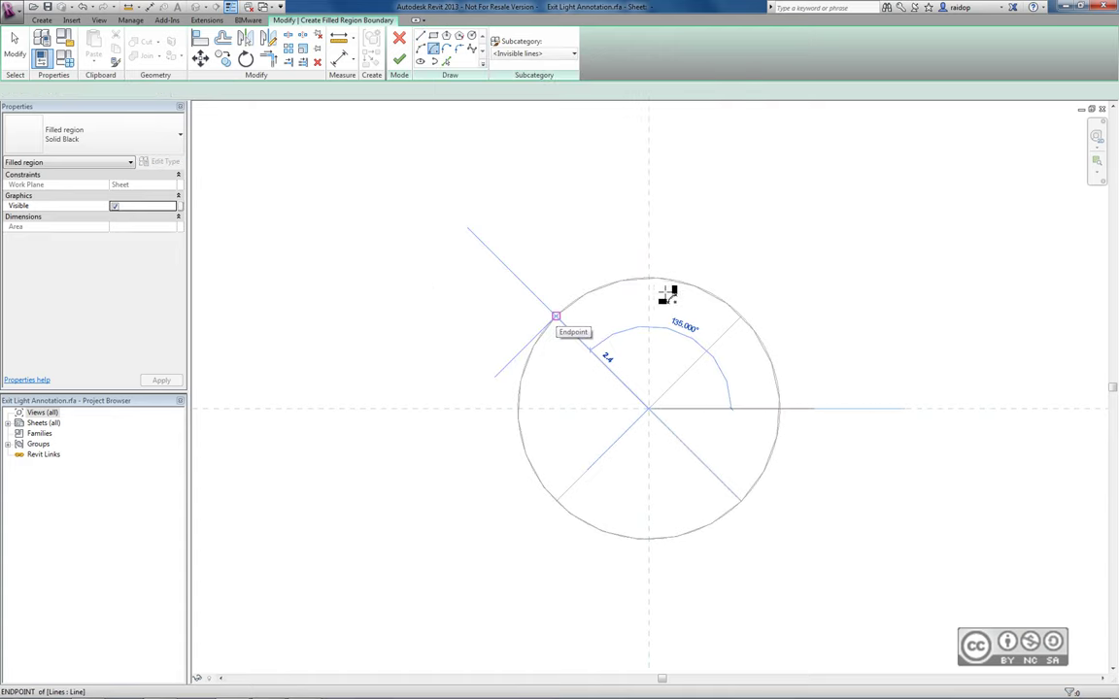
left_click(741, 317)
key("Escape")
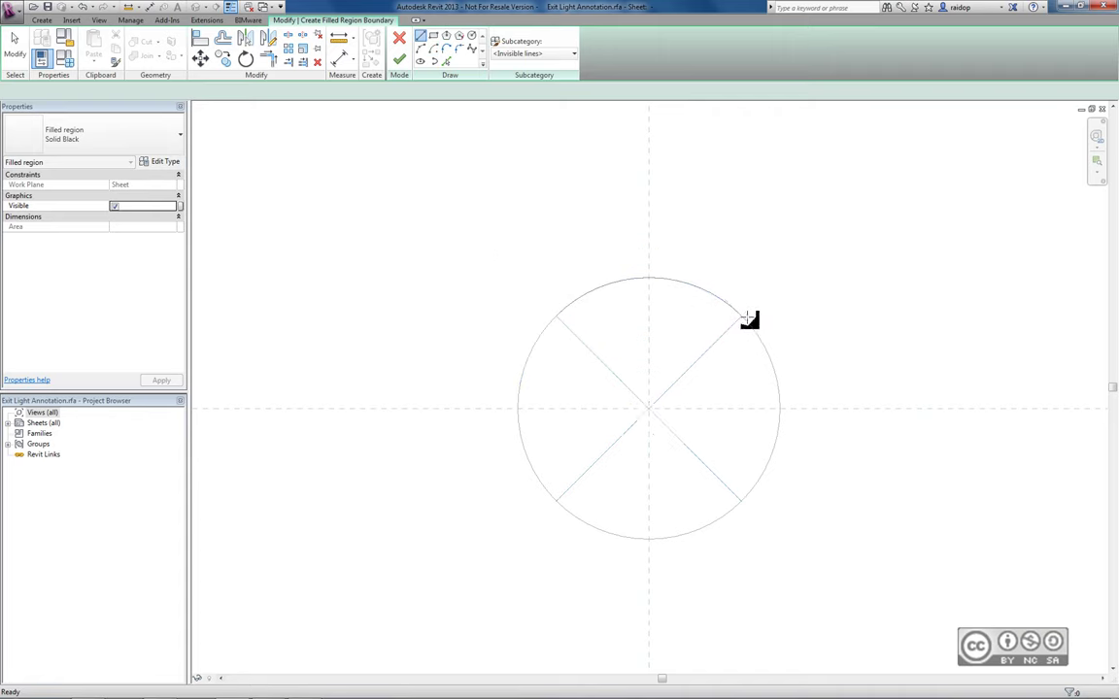
key("l")
key("i")
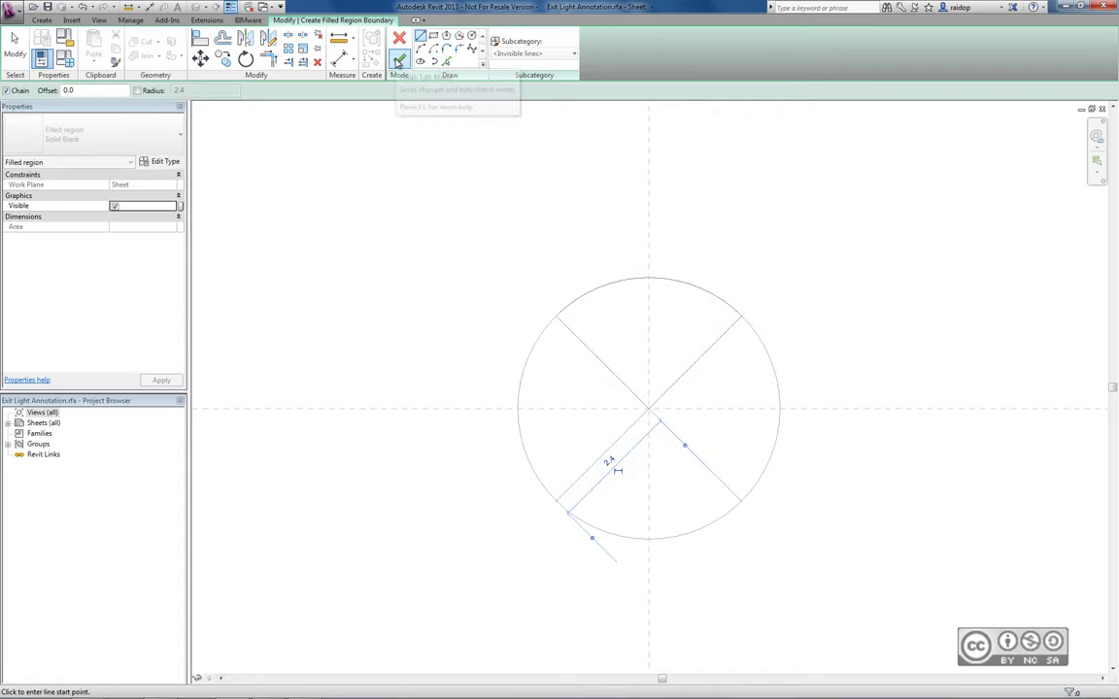
left_click(398, 61)
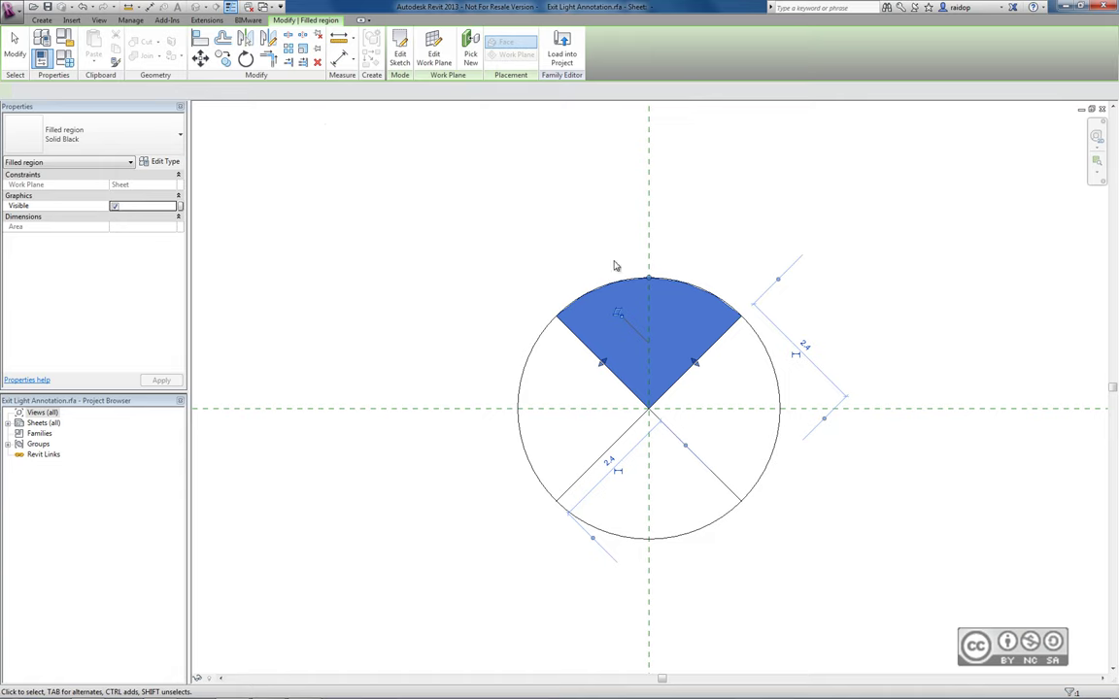
Step: Mirror the top wedge across the horizontal centreline to fill the bottom quarter
left_click(271, 41)
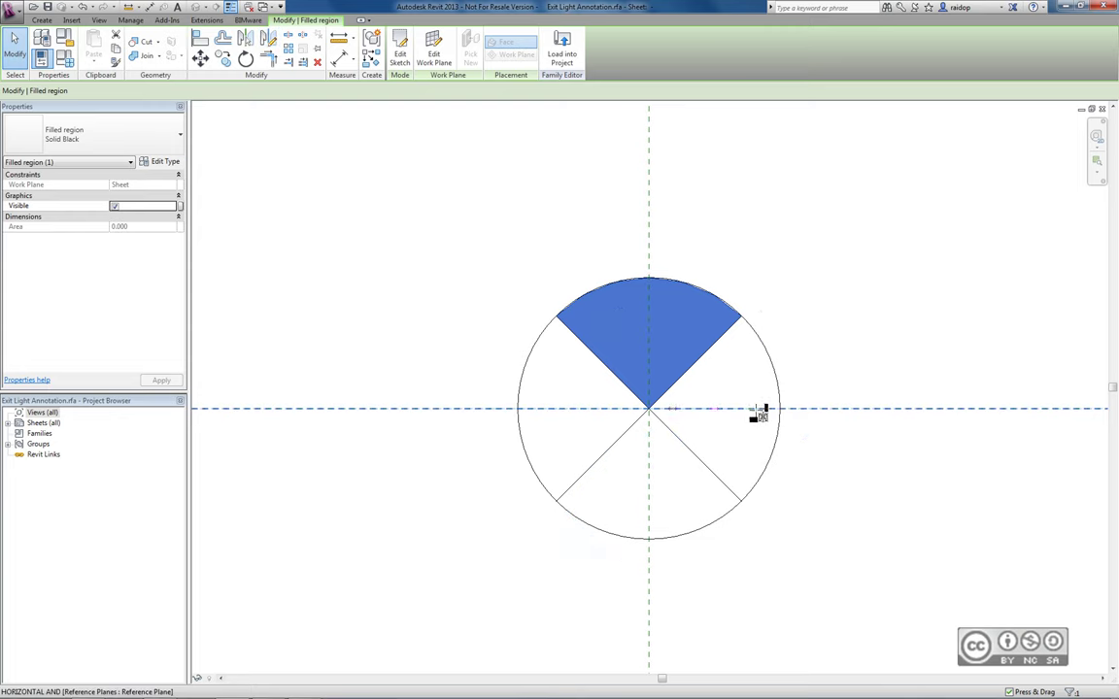
left_click(779, 409)
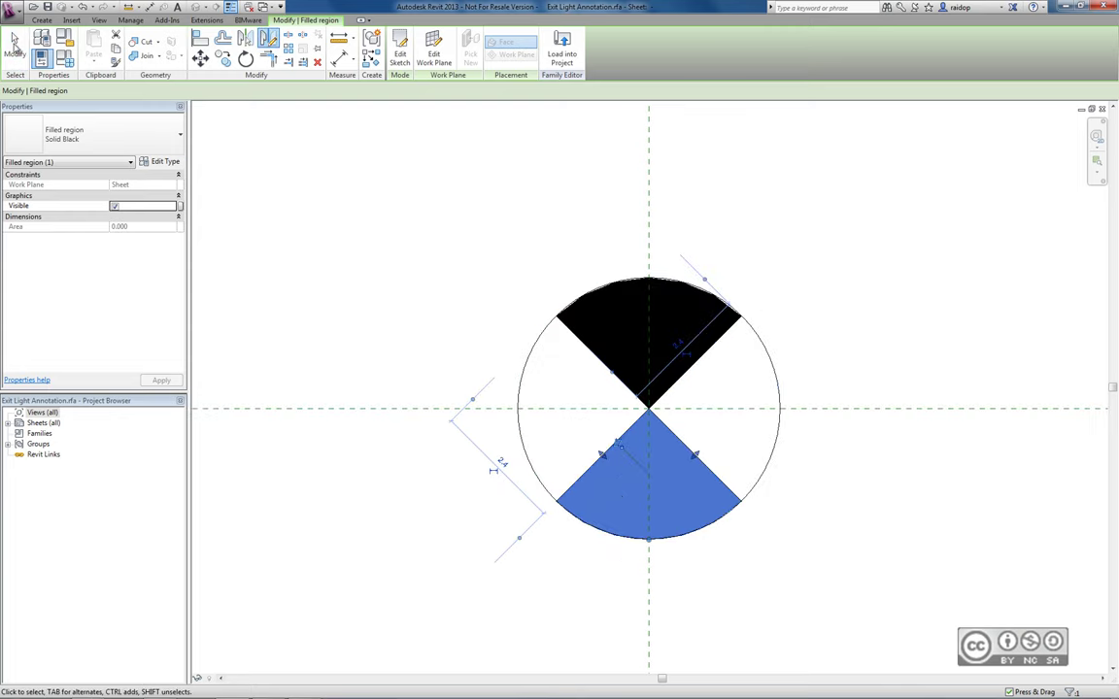
left_click(409, 191)
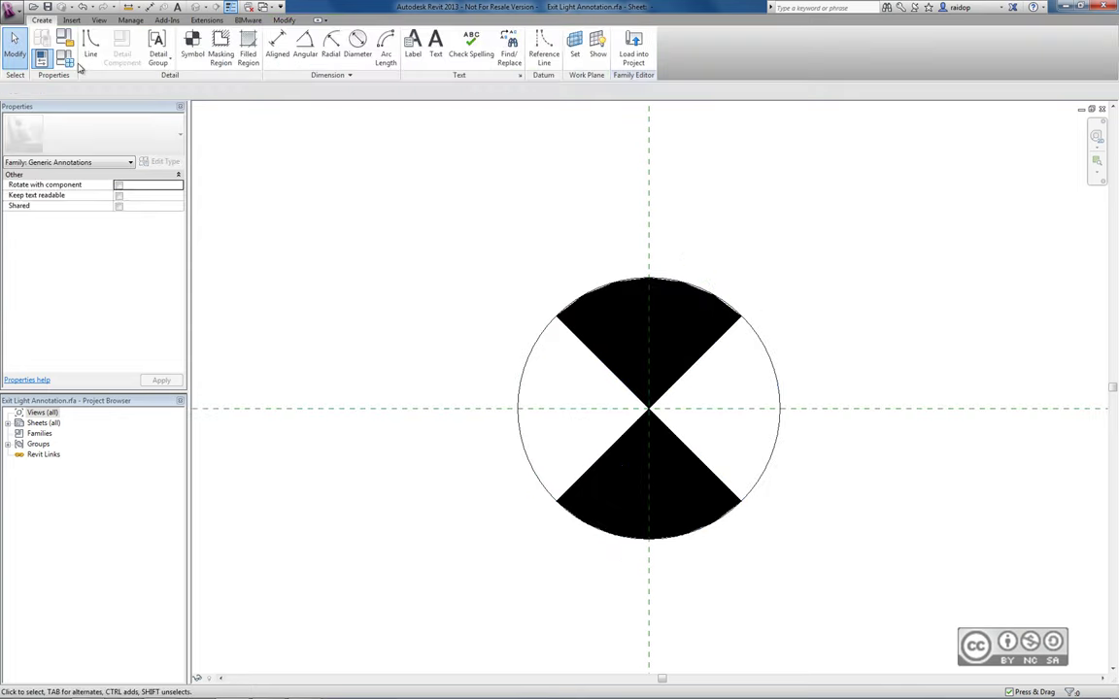
Step: Add an instance Yes/No family parameter named TAHK1
key("f")
key("t")
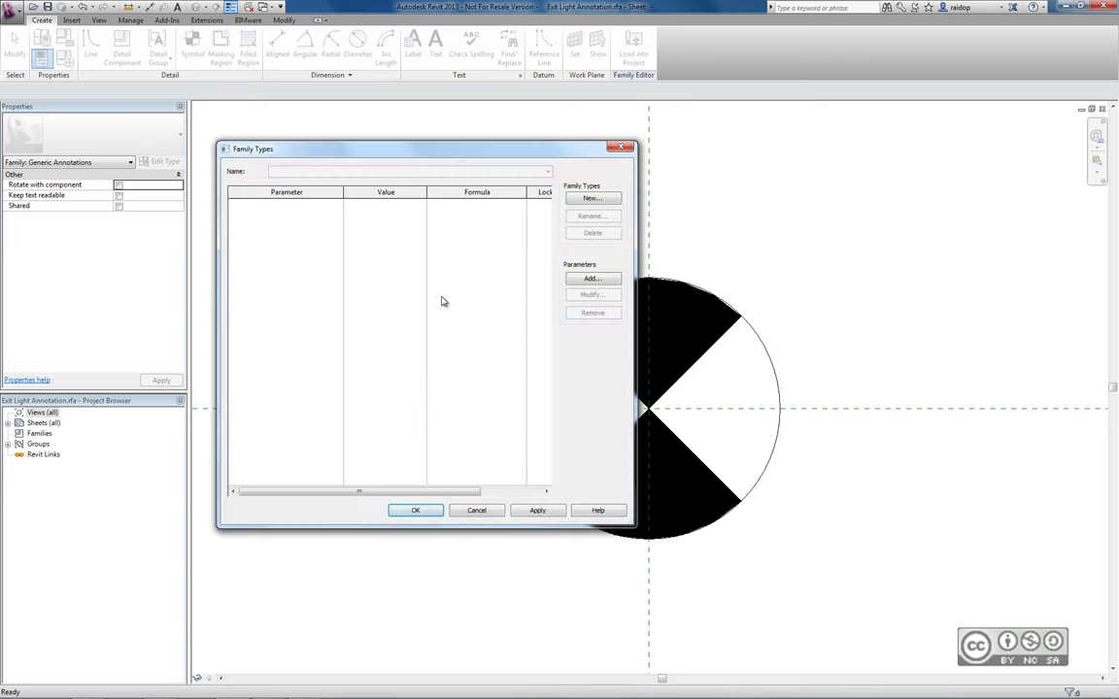
left_click(605, 282)
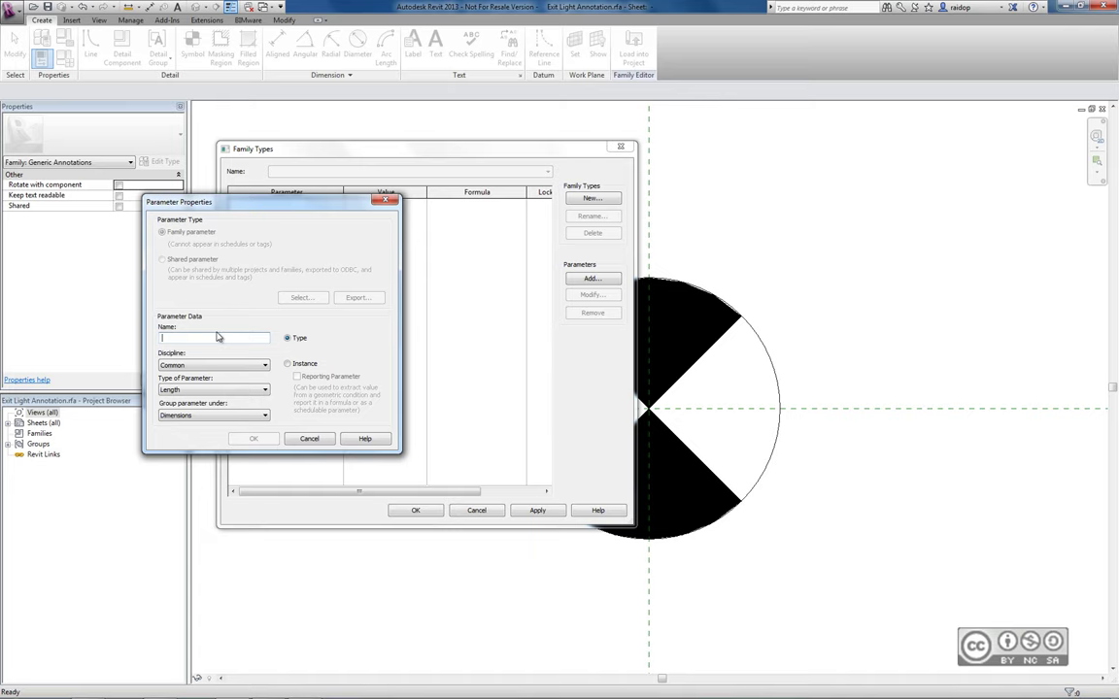
type("TAHK1")
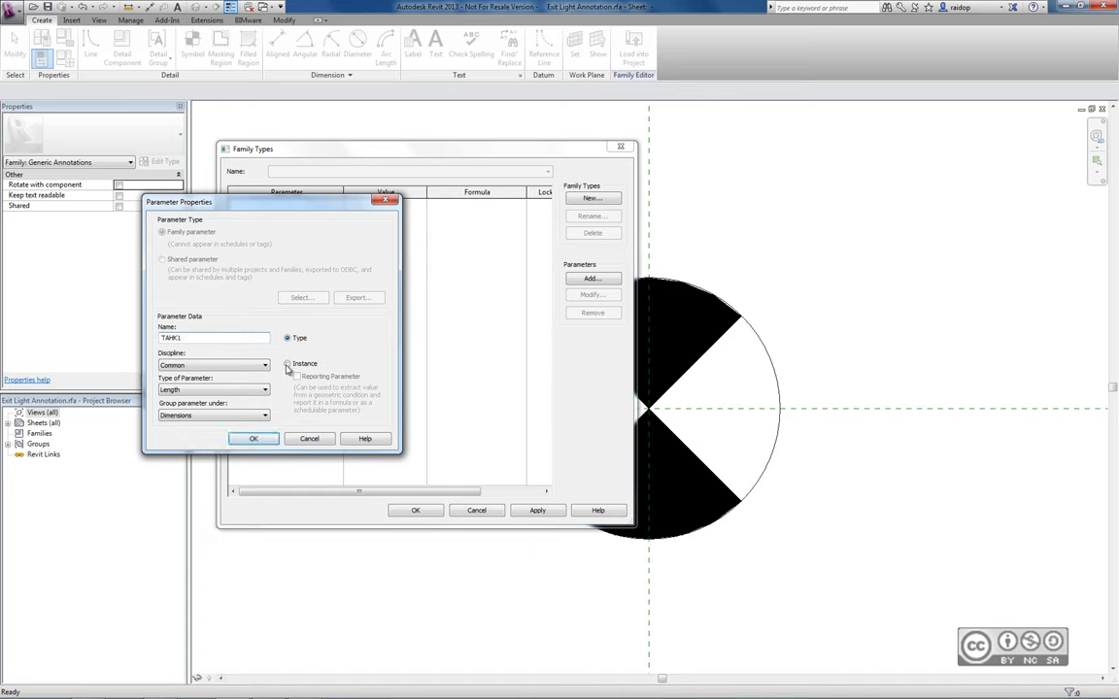
left_click(288, 364)
left_click(176, 391)
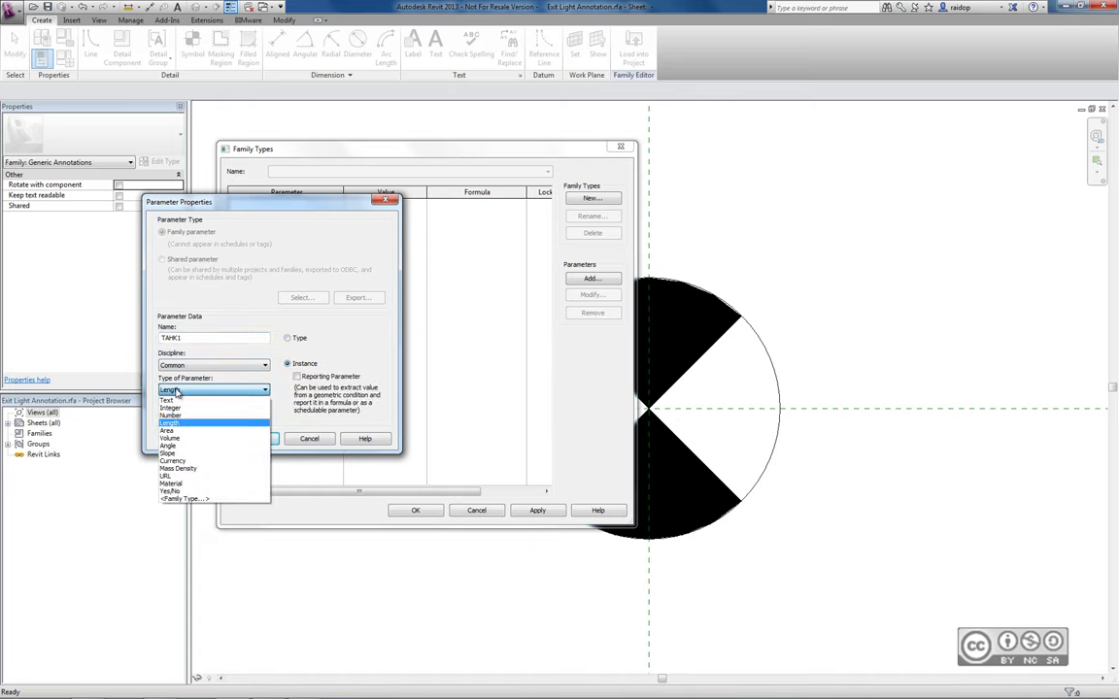
left_click(175, 493)
left_click(254, 439)
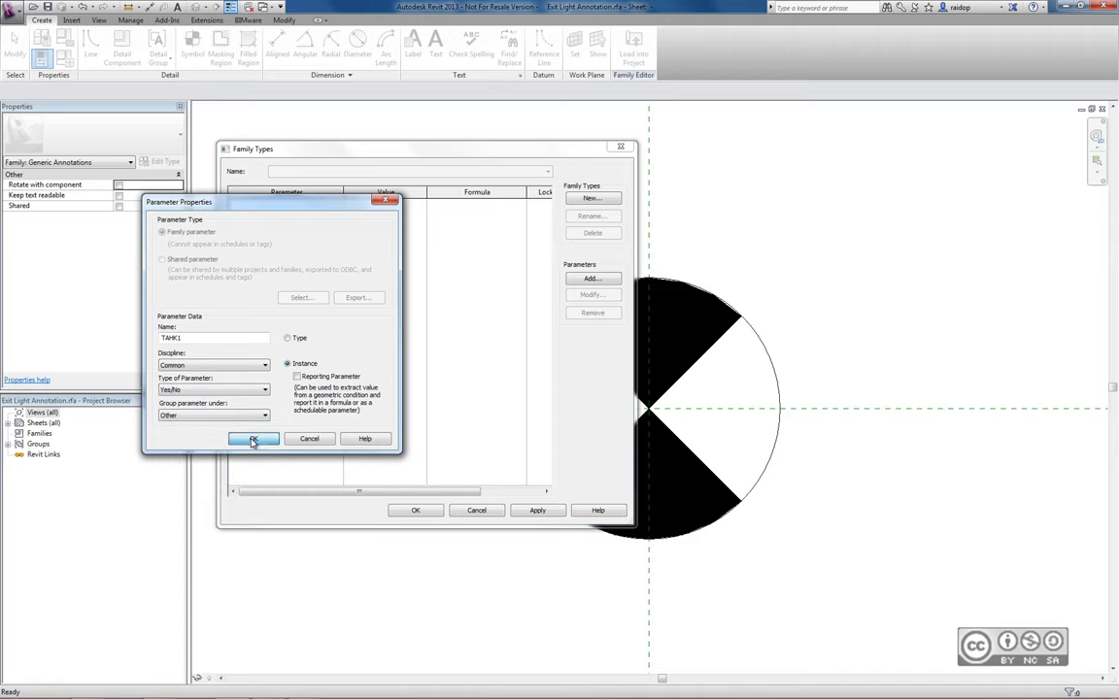
Step: Add a second instance Yes/No parameter TAHK2 and close Family Types
left_click(594, 280)
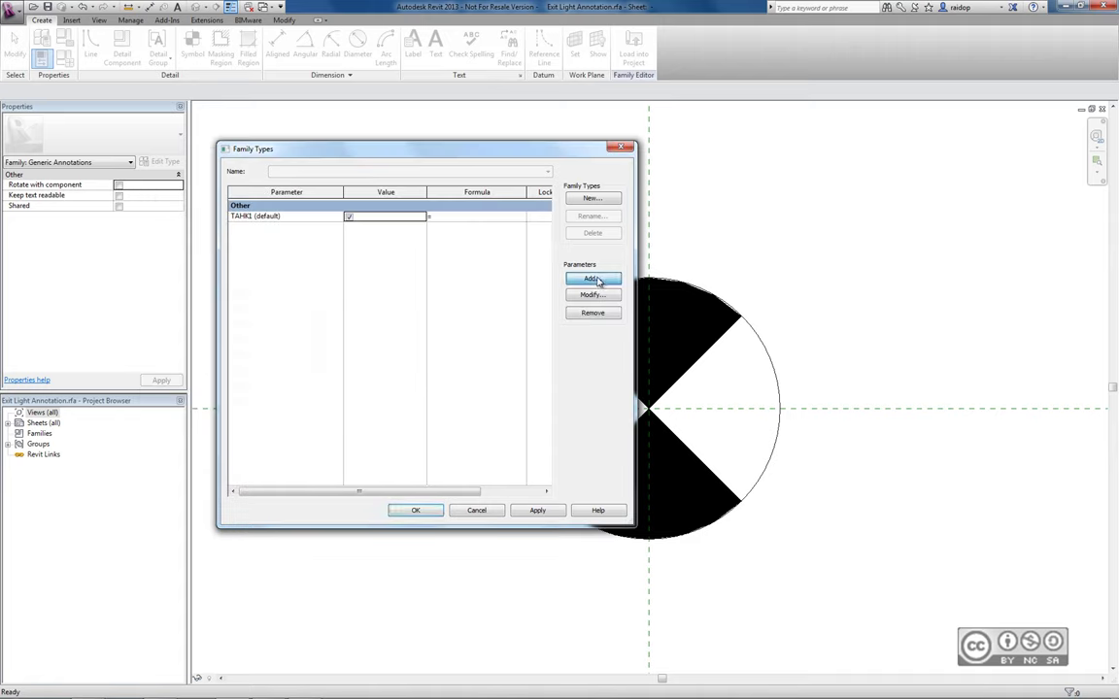
type("TAHK2")
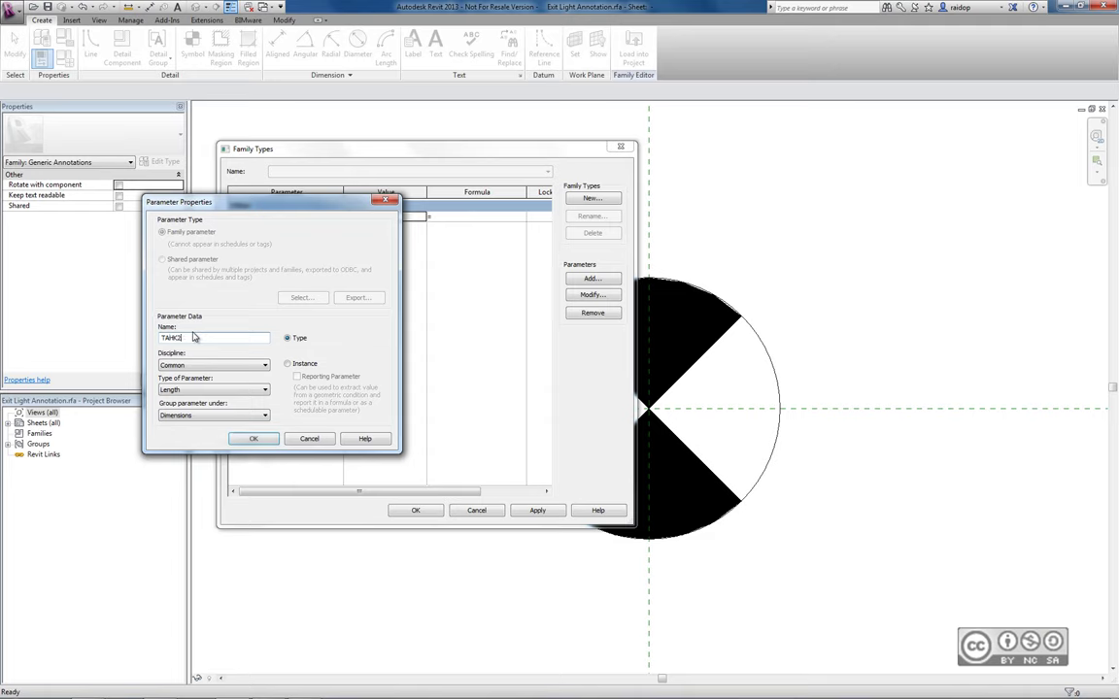
left_click(287, 363)
left_click(179, 389)
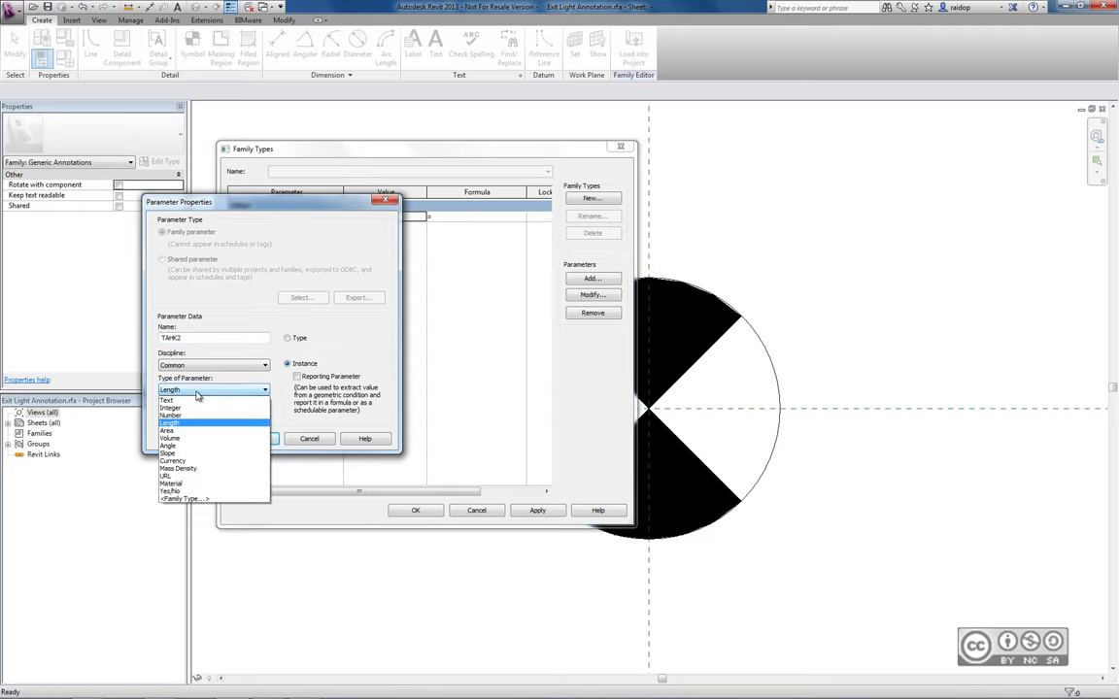
left_click(186, 491)
left_click(252, 439)
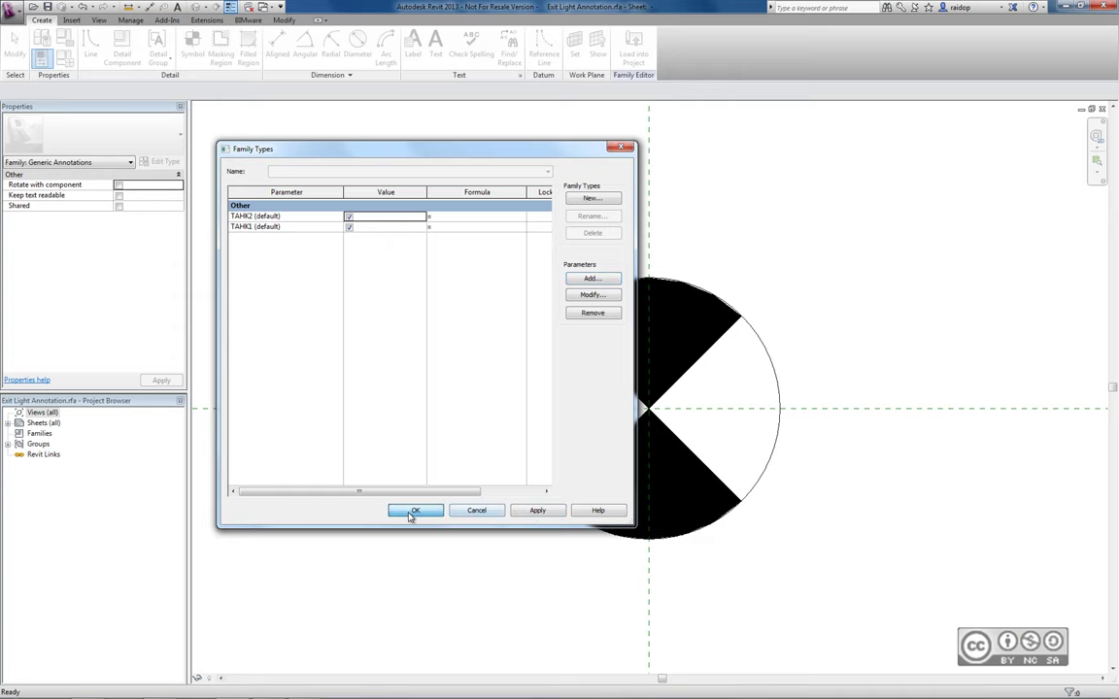
left_click(414, 509)
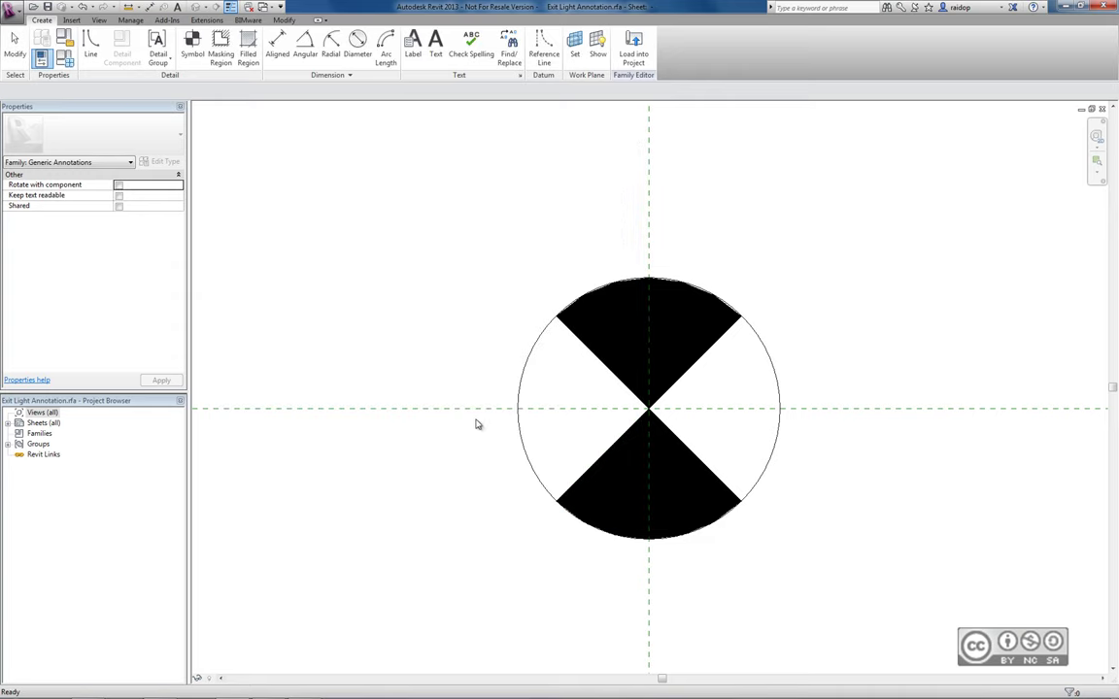
Step: Link the top black wedge's Visible property to TAHK1
left_click(677, 327)
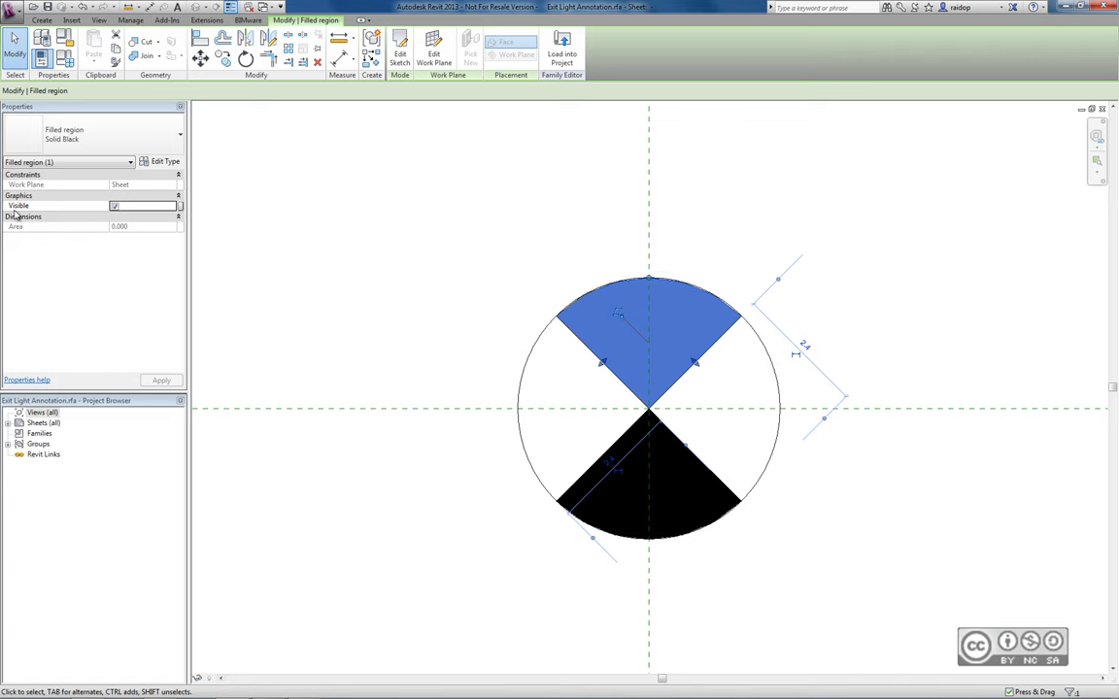
left_click(180, 208)
left_click(248, 198)
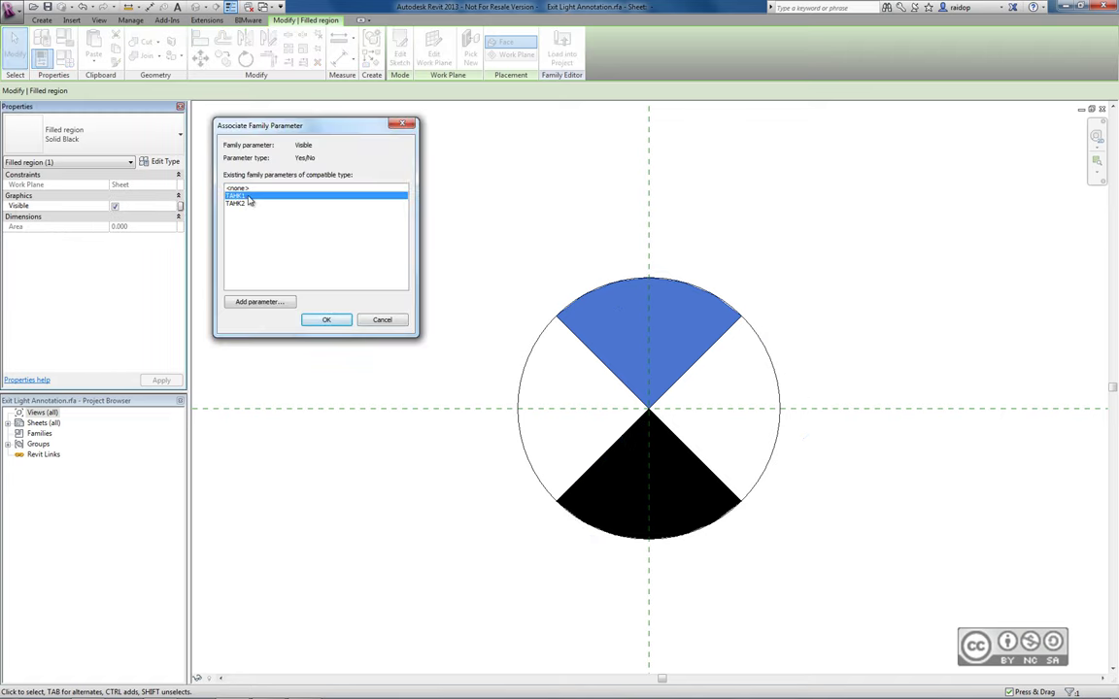
left_click(326, 320)
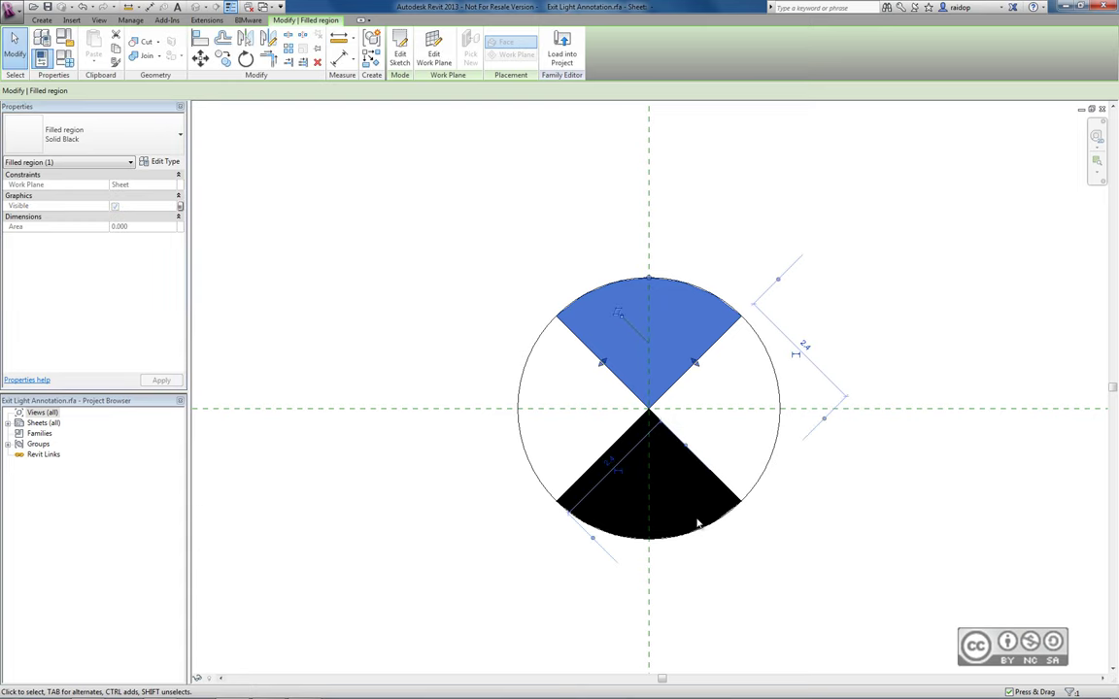
Step: Link the bottom black wedge's Visible property to TAHK2
left_click(698, 524)
left_click(699, 531)
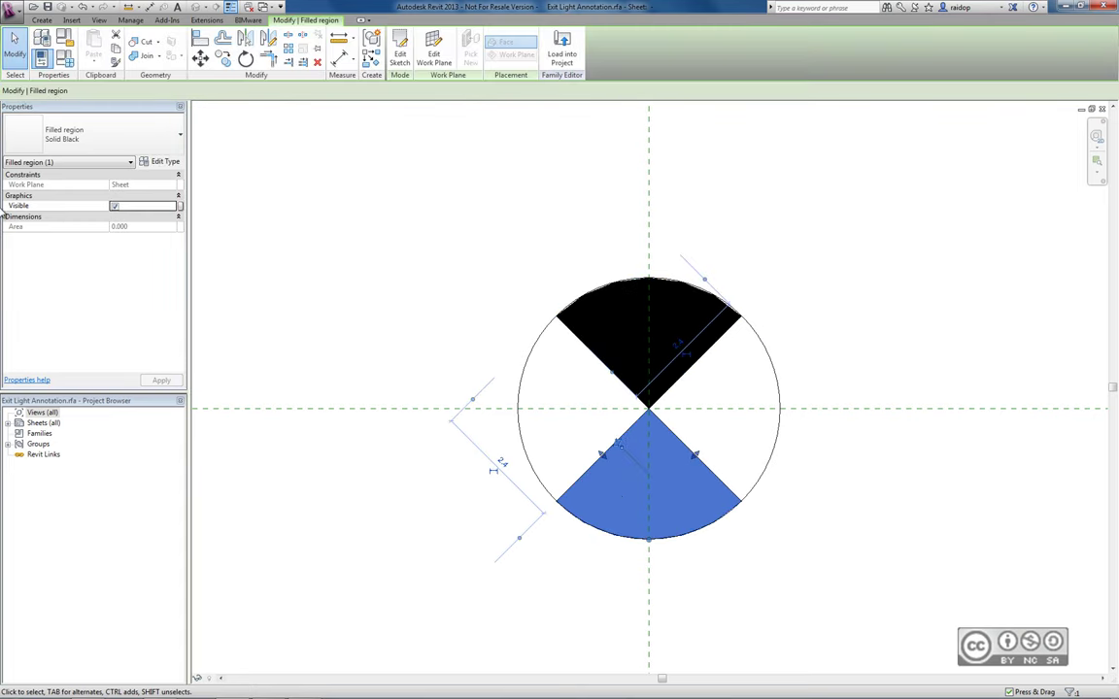
left_click(165, 190)
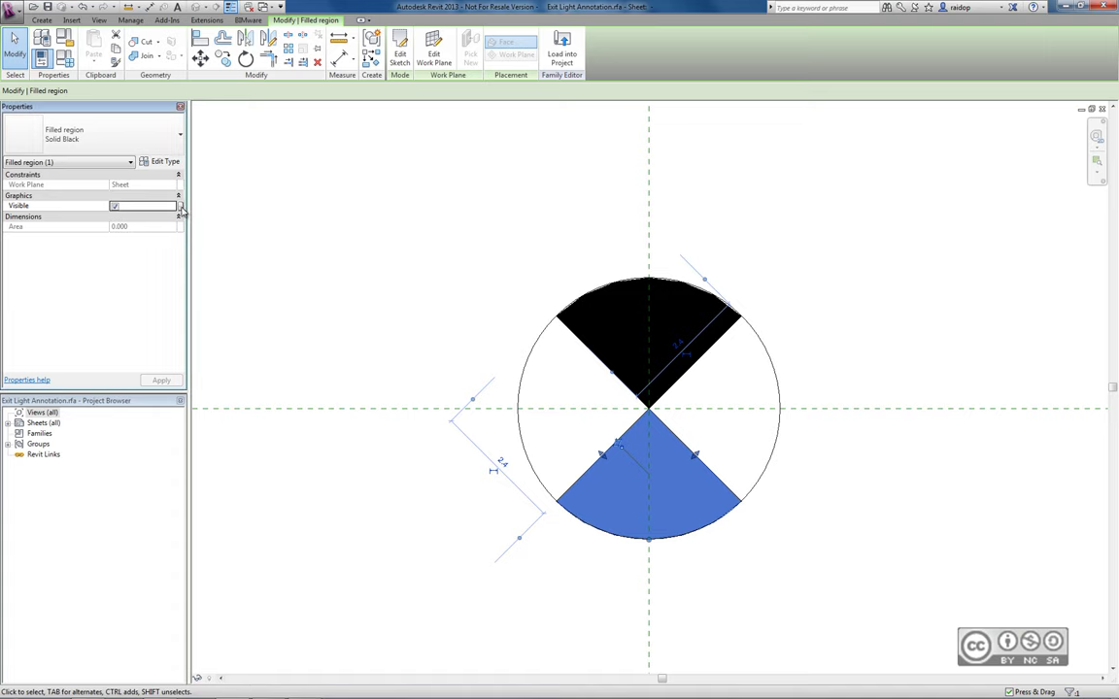
left_click(179, 206)
left_click(223, 197)
left_click(318, 319)
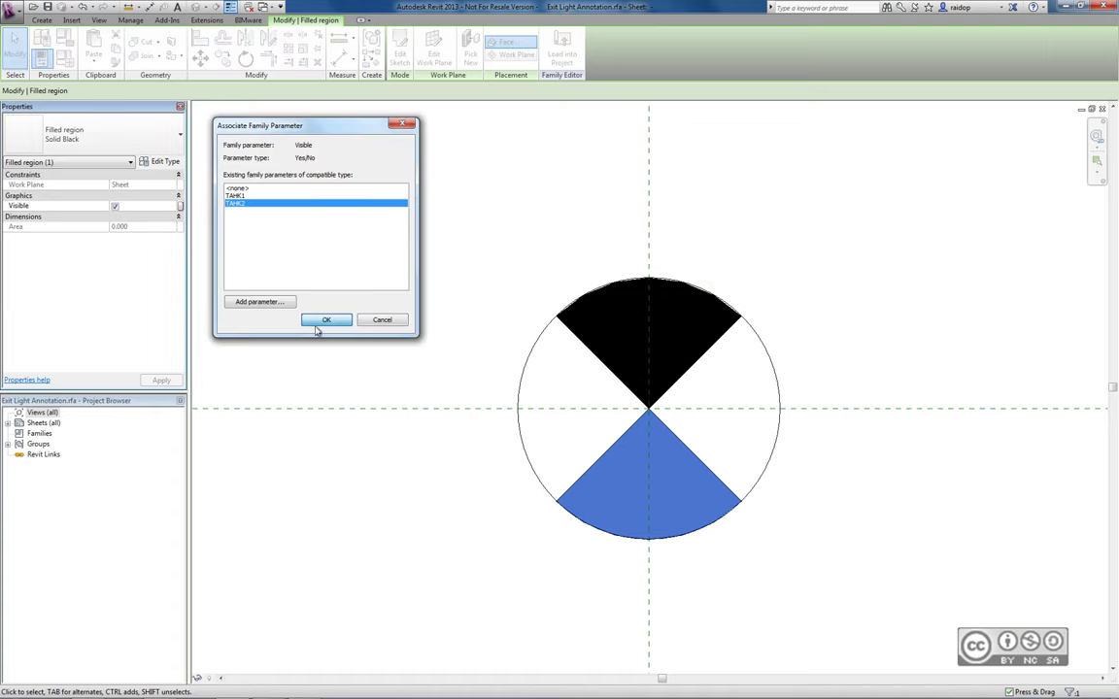
left_click(380, 393)
Step: Save the symbol family as Valgusti_Sümbol.rfa
left_click(15, 9)
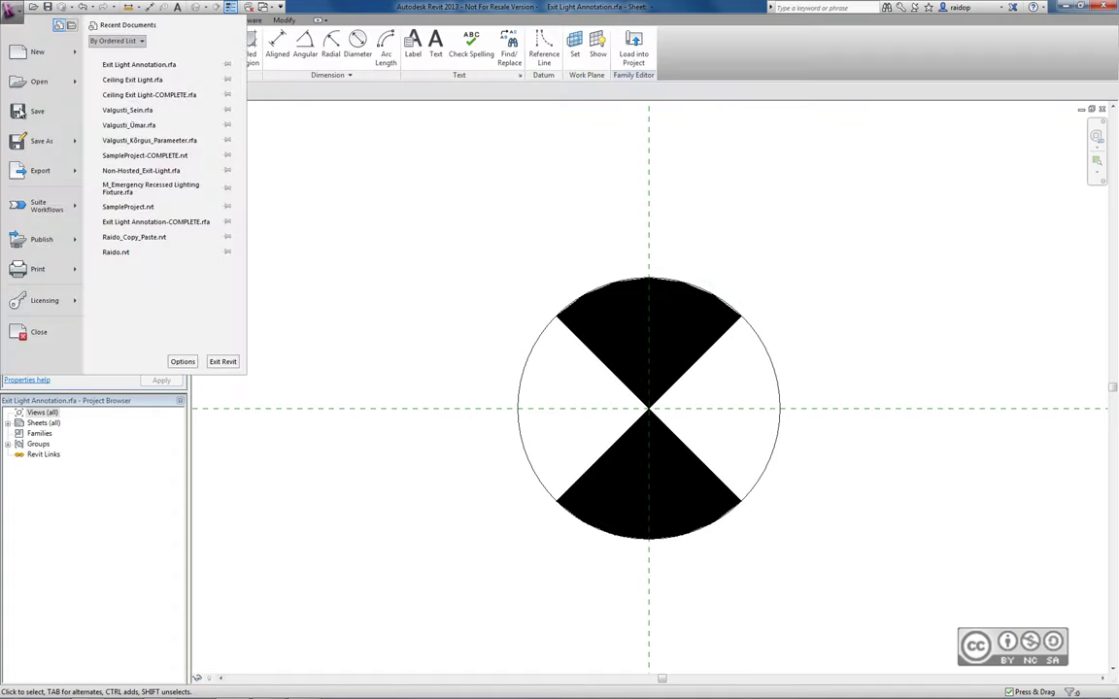
mouse_move(41, 141)
left_click(116, 90)
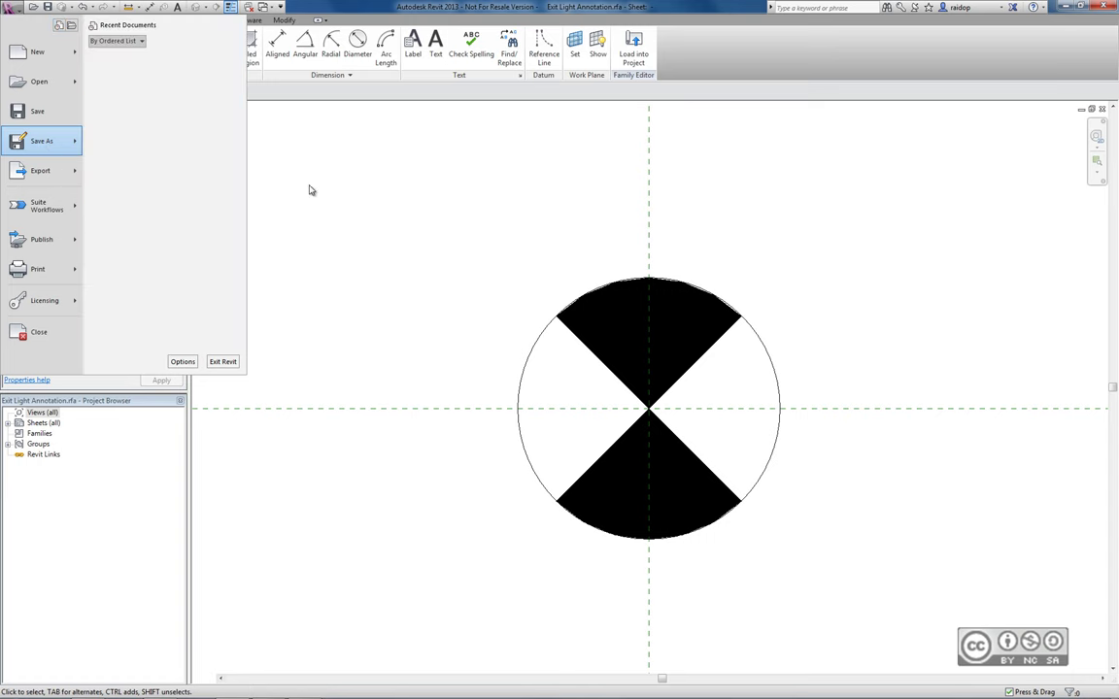
type("Valgust")
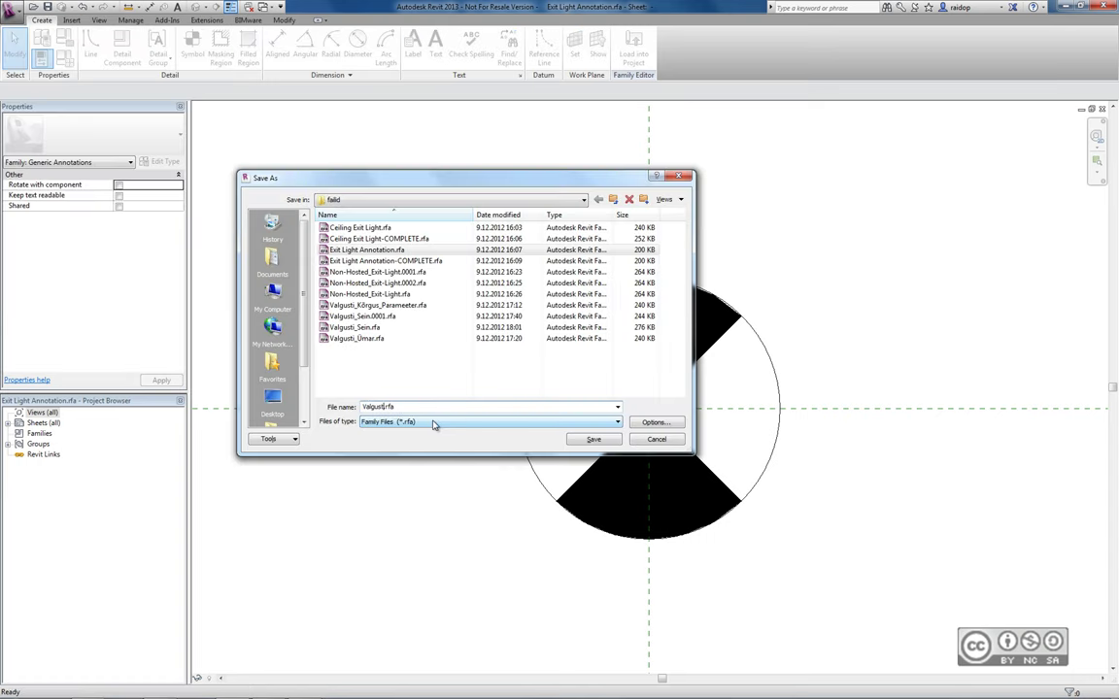
type("i_Sümbol")
left_click(590, 439)
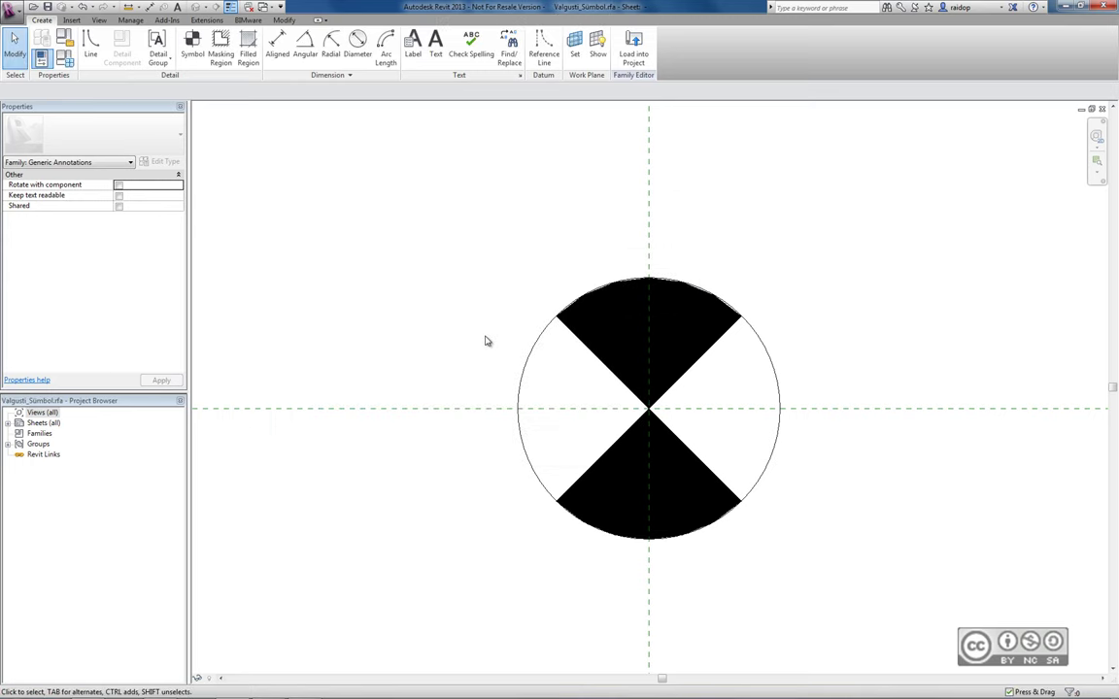
Step: Open Ceiling Exit Light.rfa and begin a new extrusion
key("ctrl+o")
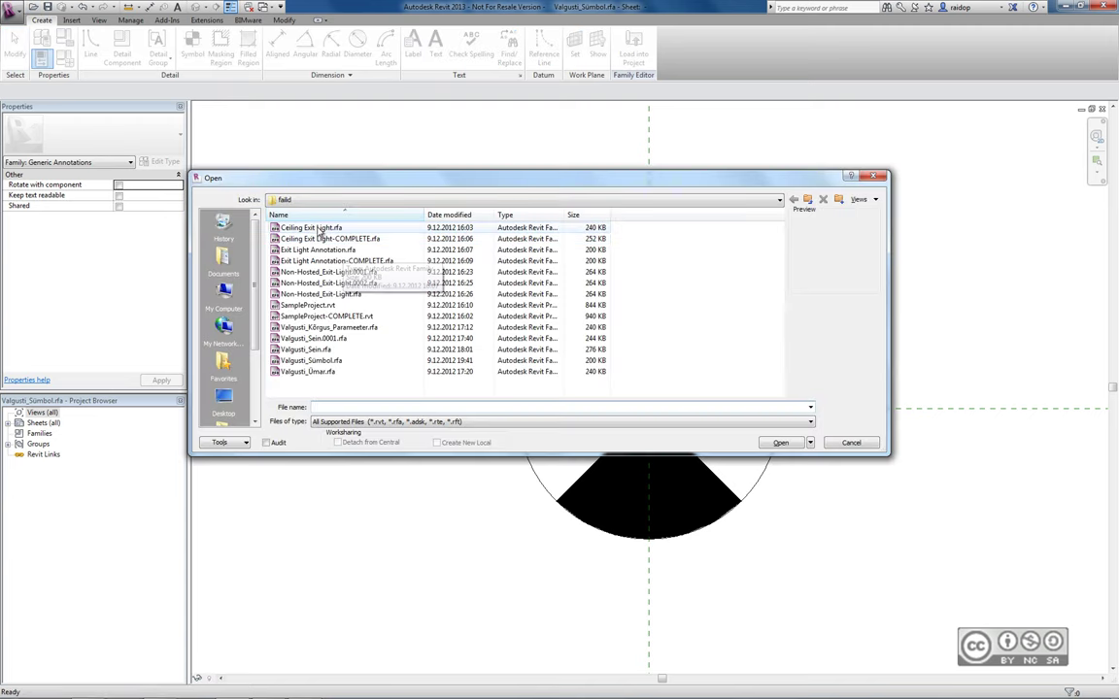
left_click(779, 442)
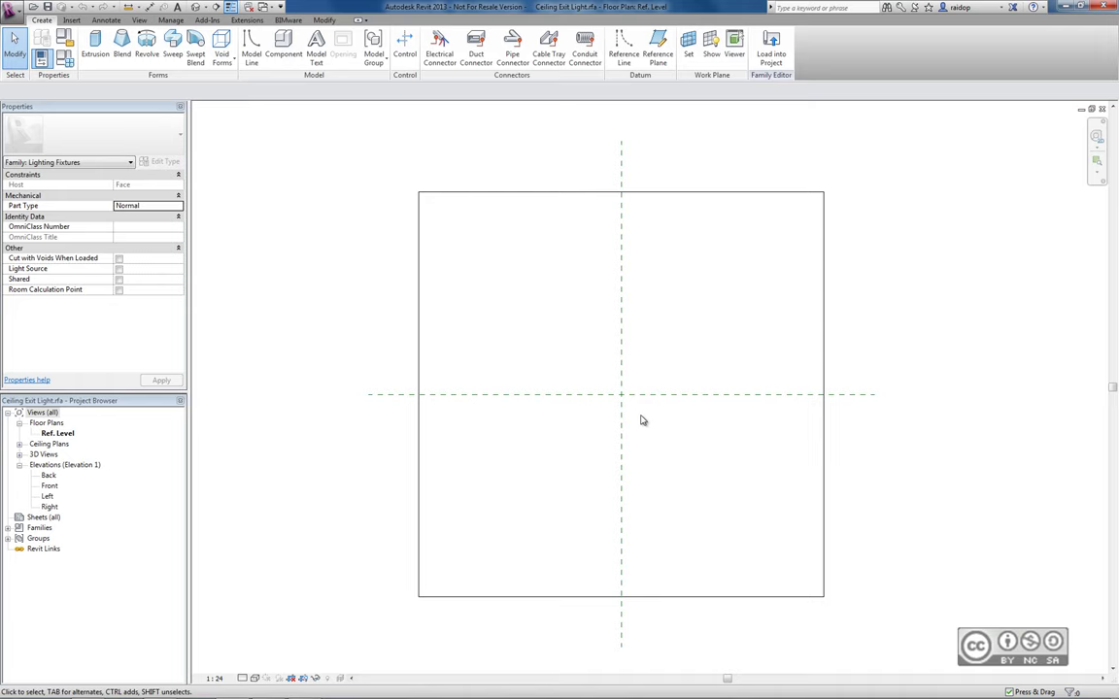
left_click(95, 44)
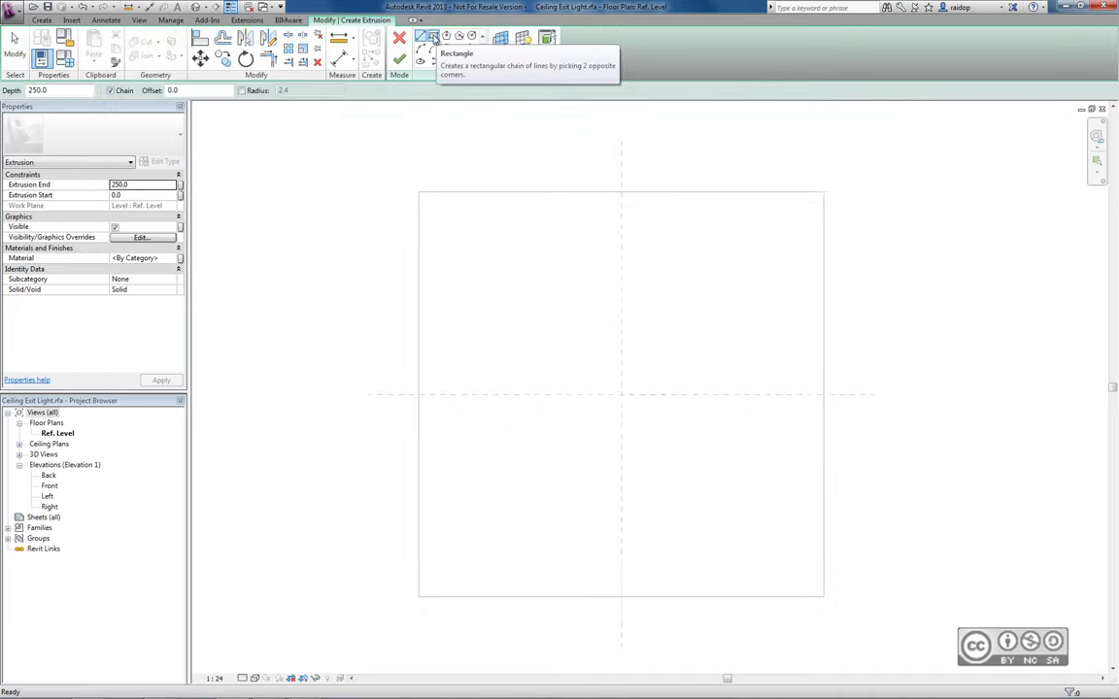
Step: Sketch a 100 × 100 square from the reference-plane intersection and extrude it 25 deep
left_click(433, 37)
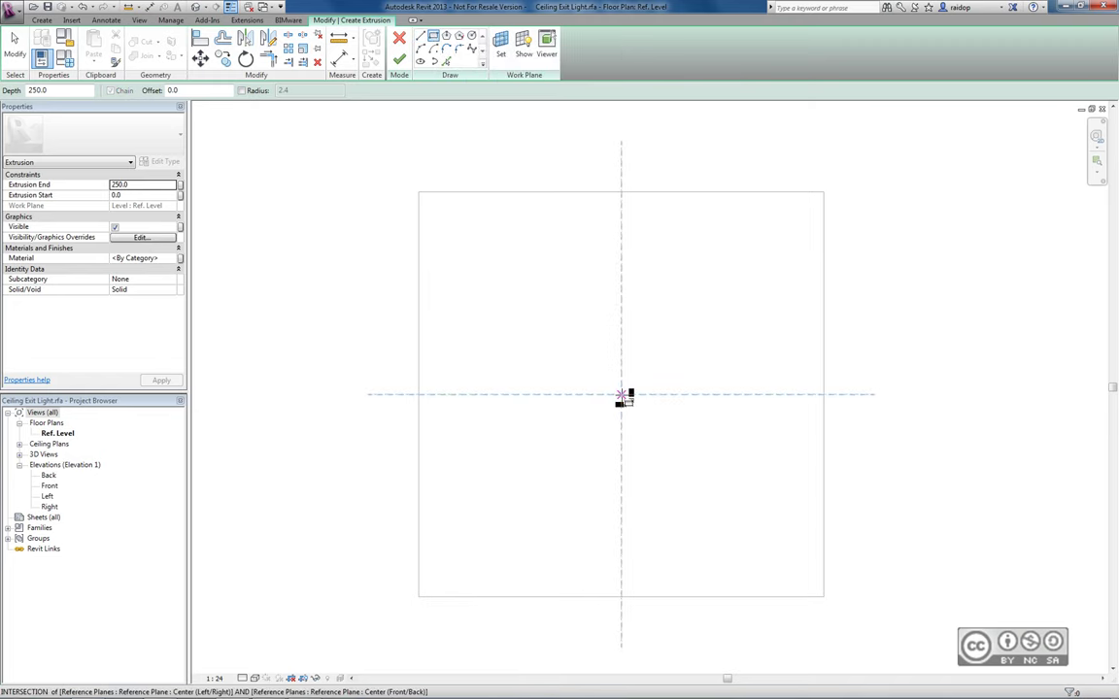
left_click(623, 397)
scroll(649, 379, "up", 2)
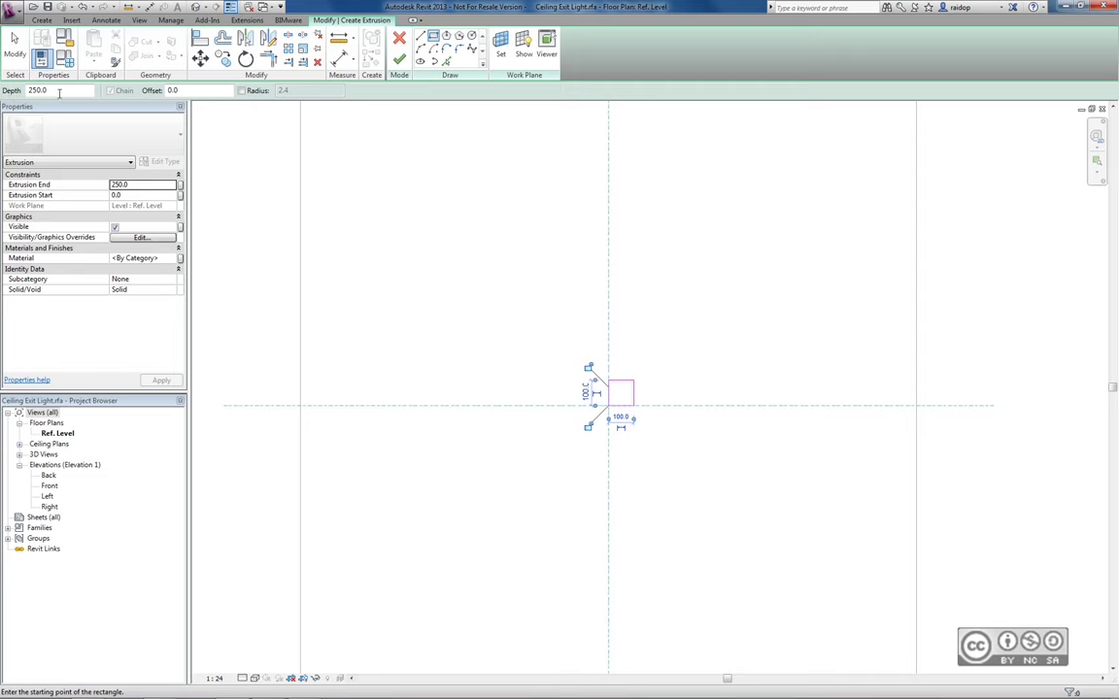
left_click_drag(63, 90, 15, 95)
type("25")
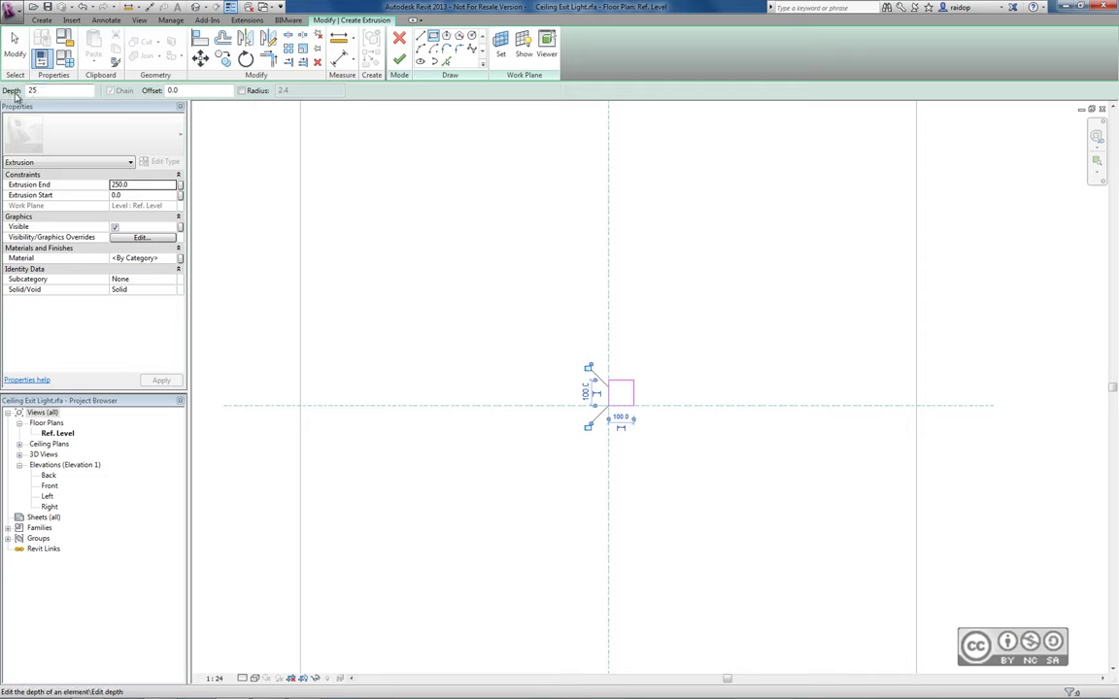
key("Tab")
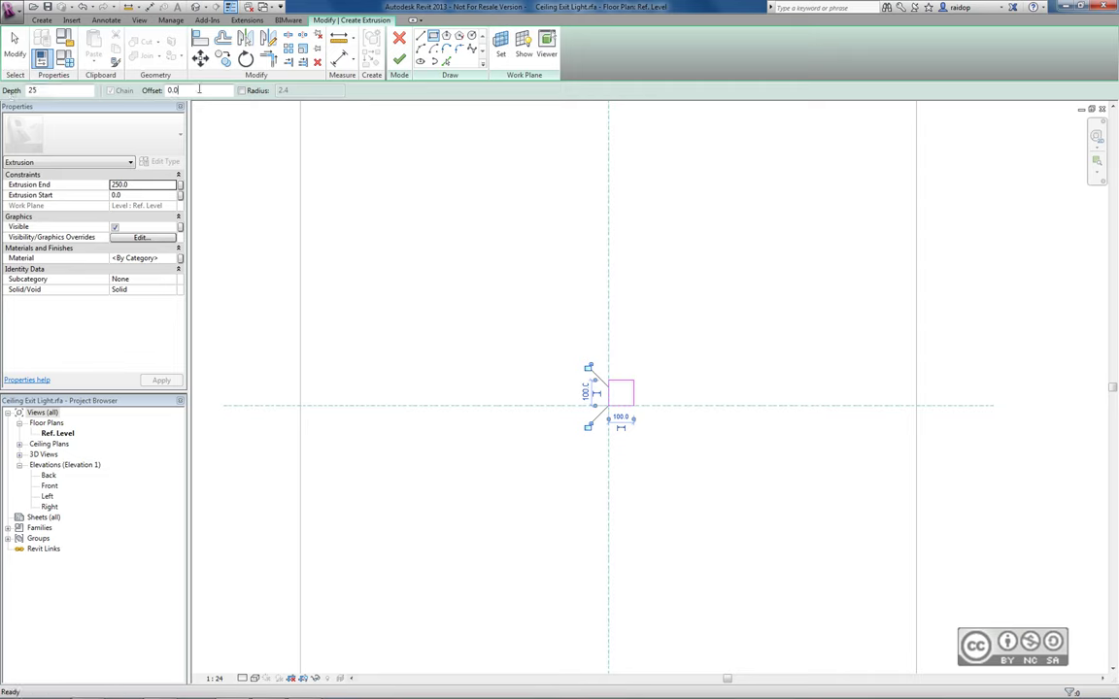
left_click(398, 63)
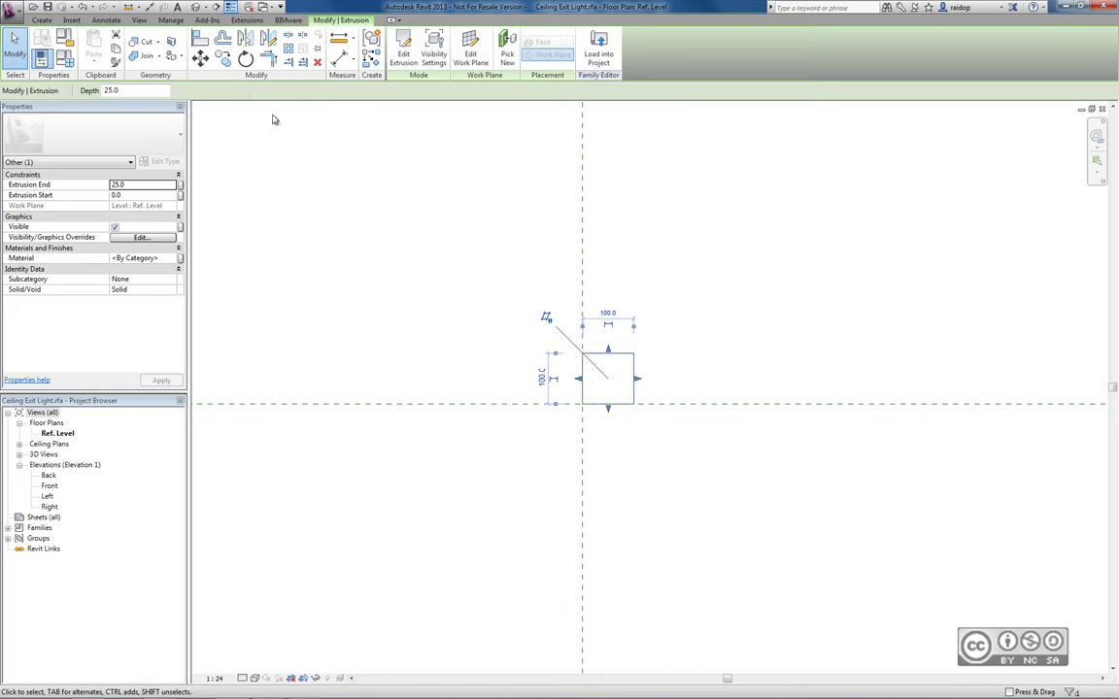
left_click(281, 178)
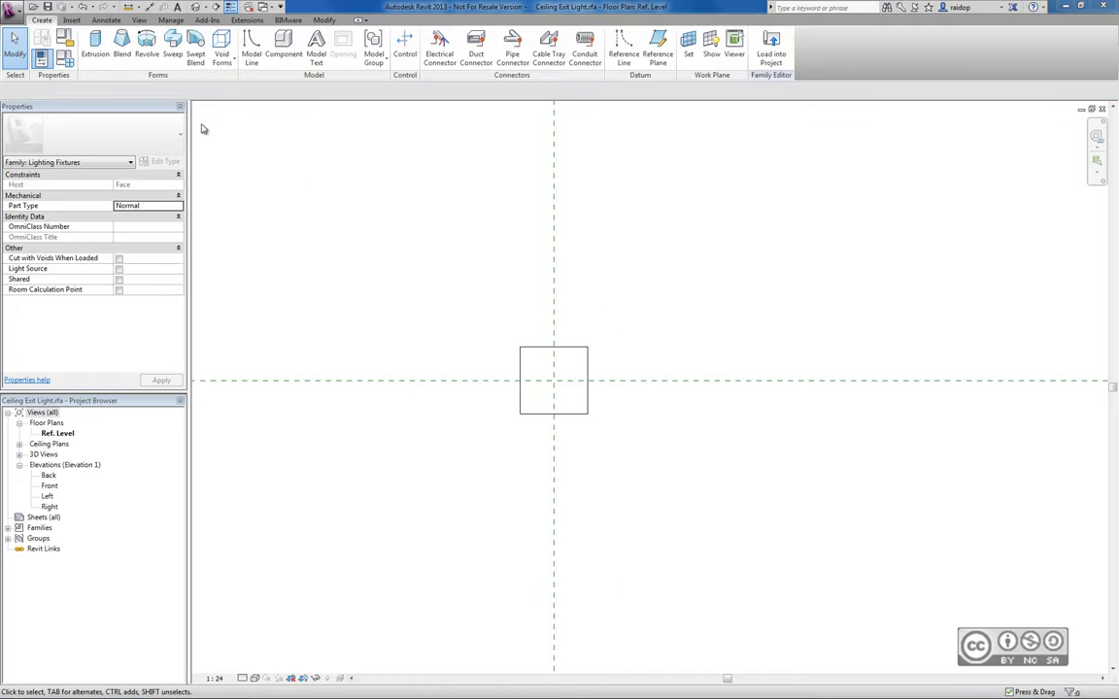
Step: Start a new extrusion and sketch a long rectangle crossing the square
left_click(94, 43)
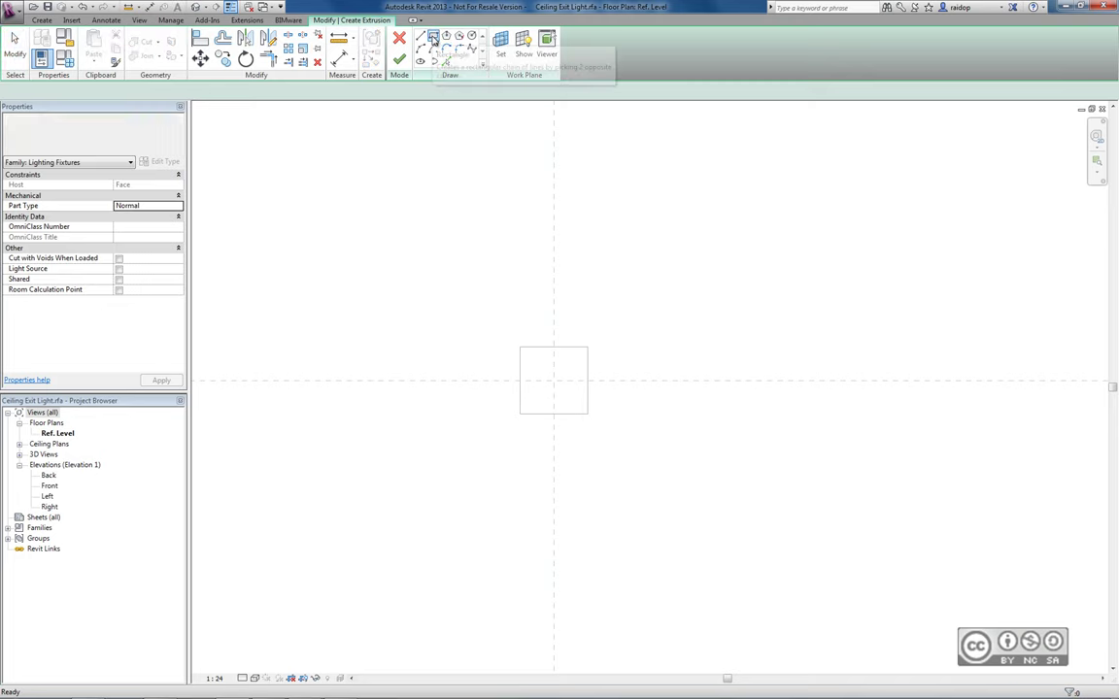
left_click(434, 37)
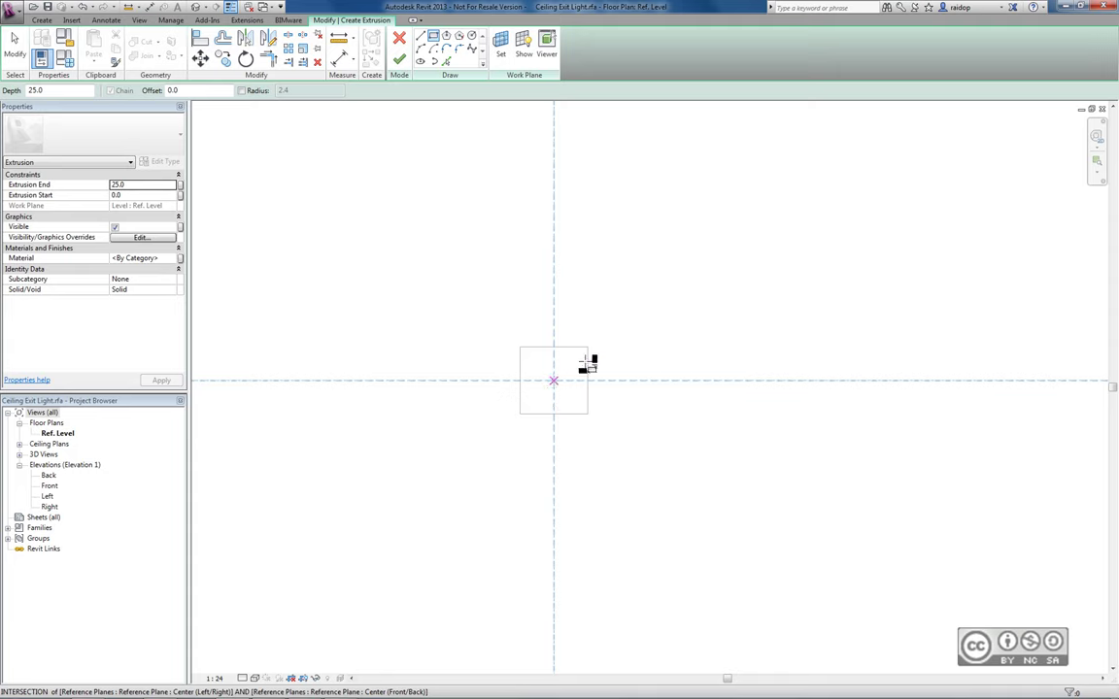
left_click(554, 381)
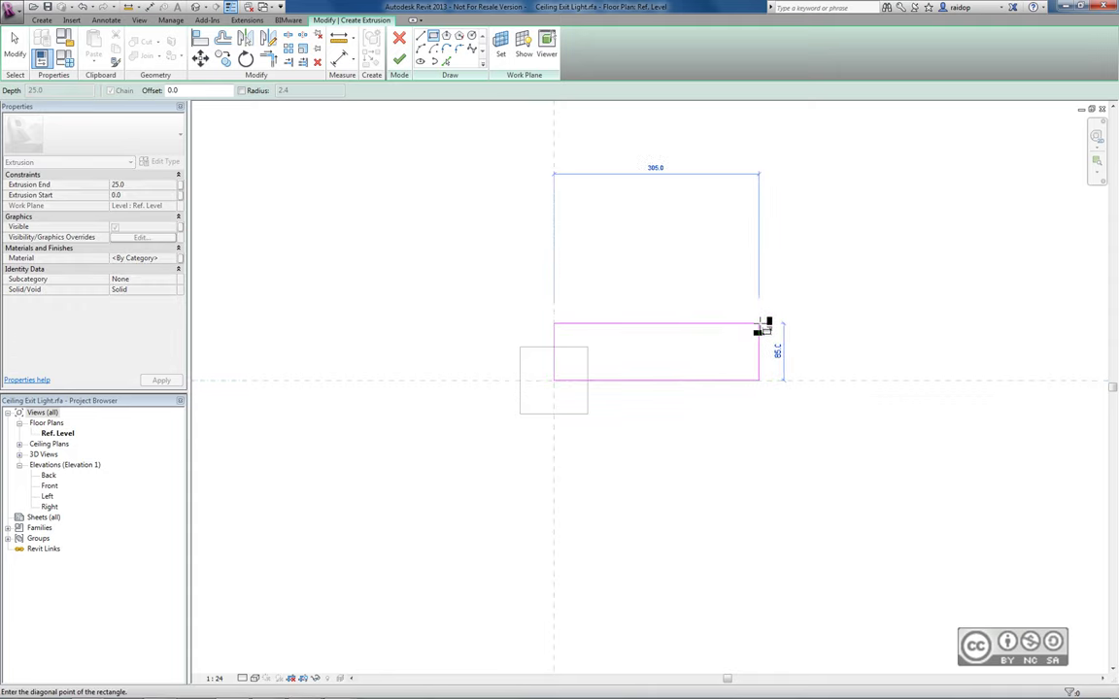
left_click(763, 327)
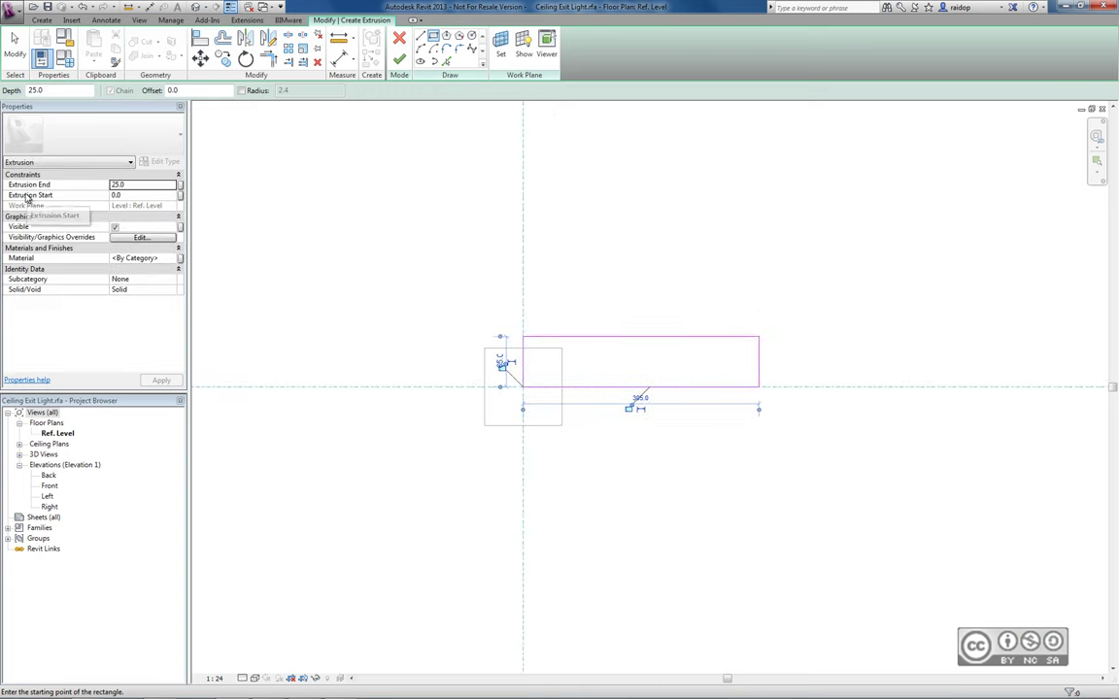
Step: Set the extrusion start to 25 and end to 280, then finish it
left_click(142, 195)
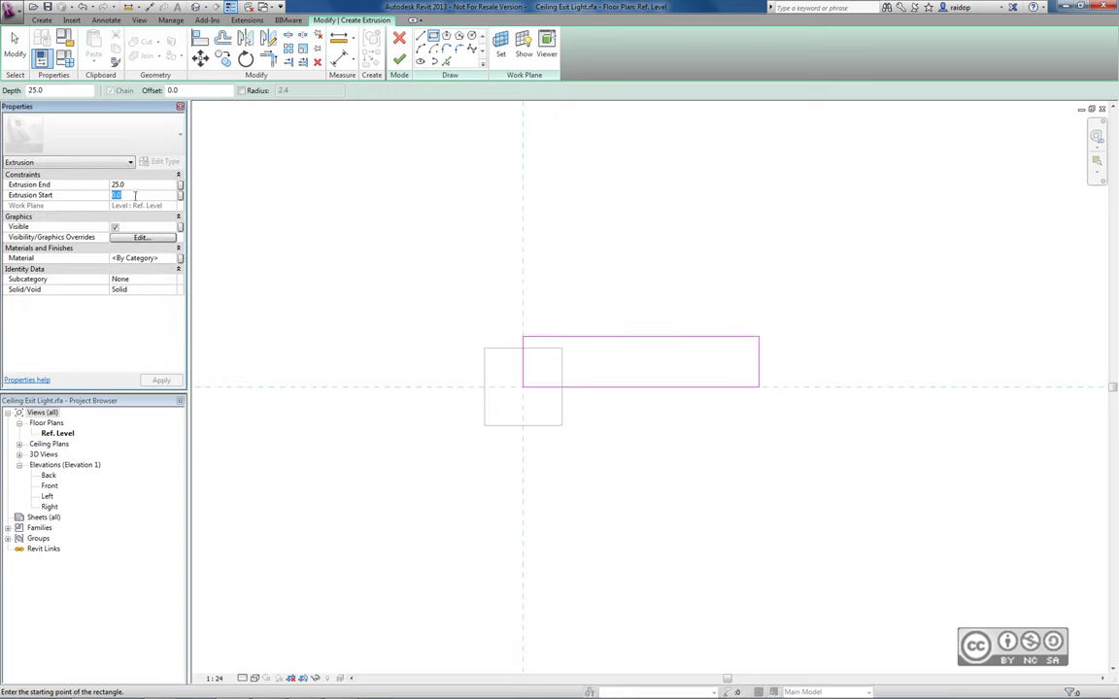
type("25")
left_click(132, 184)
type("280")
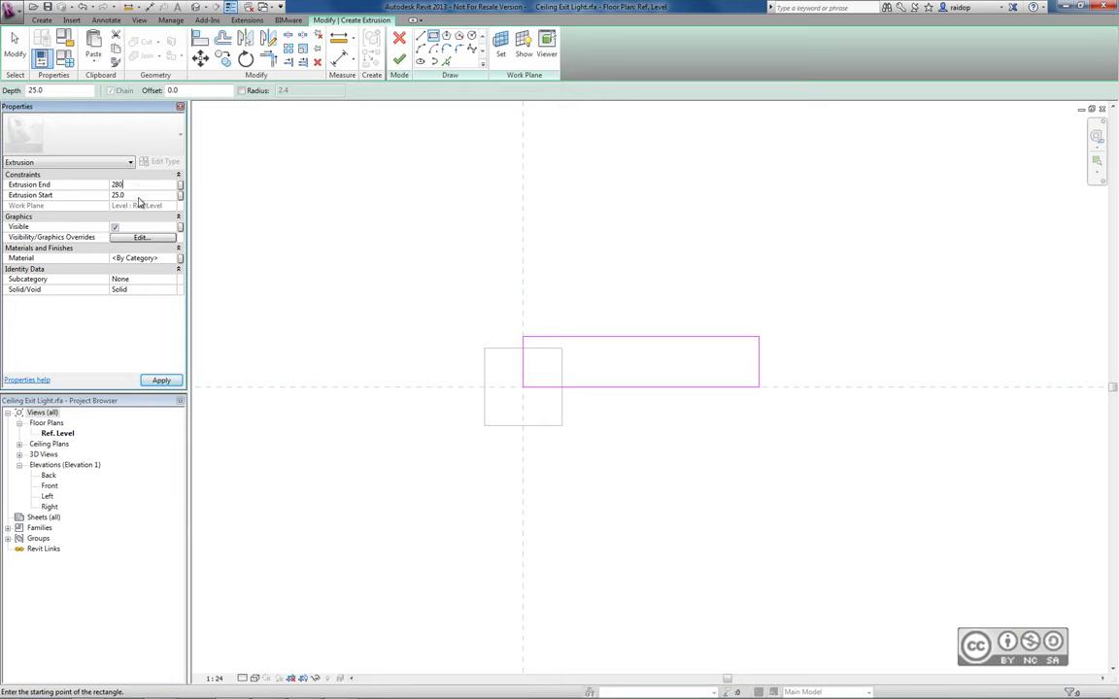
left_click(155, 379)
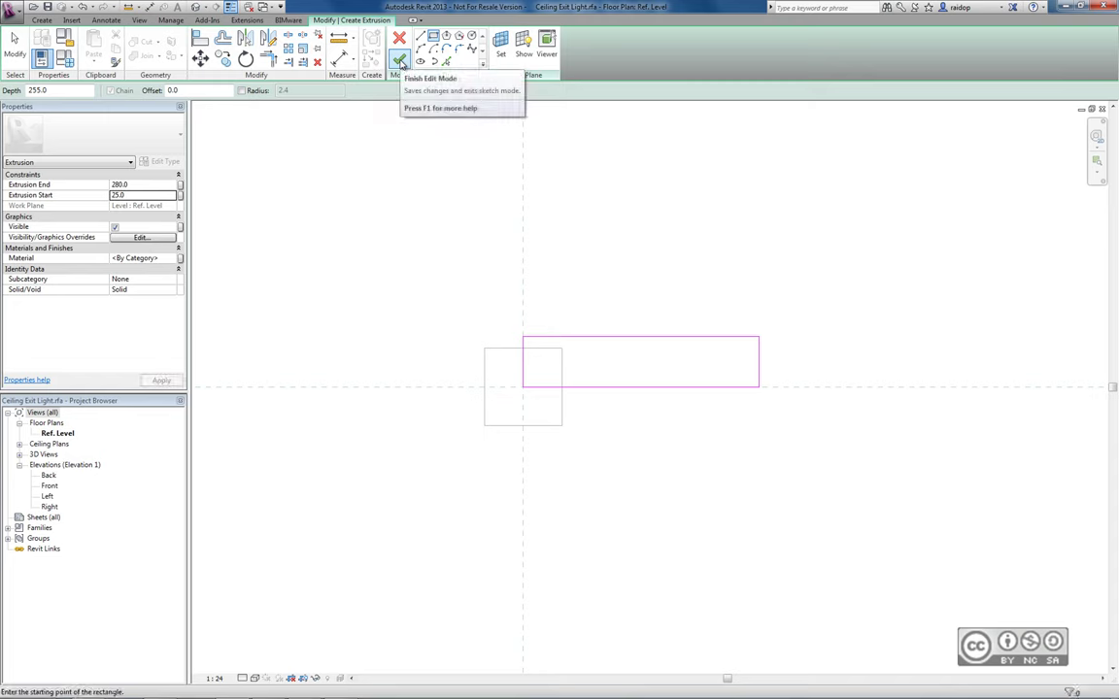
left_click(400, 60)
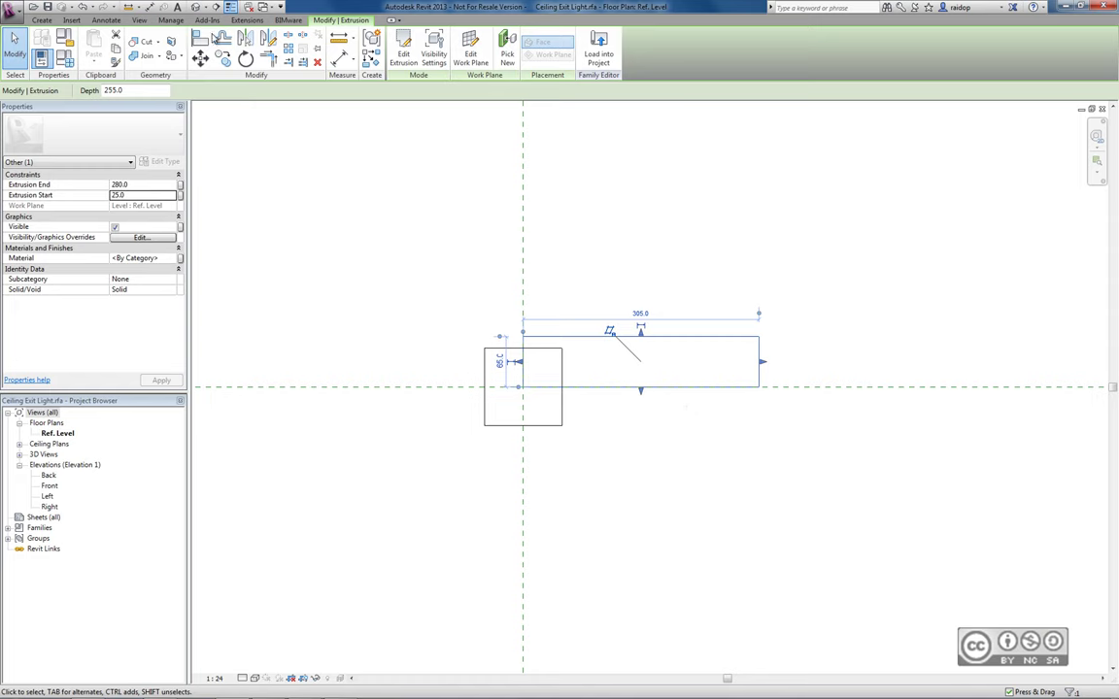
left_click_drag(357, 294, 675, 486)
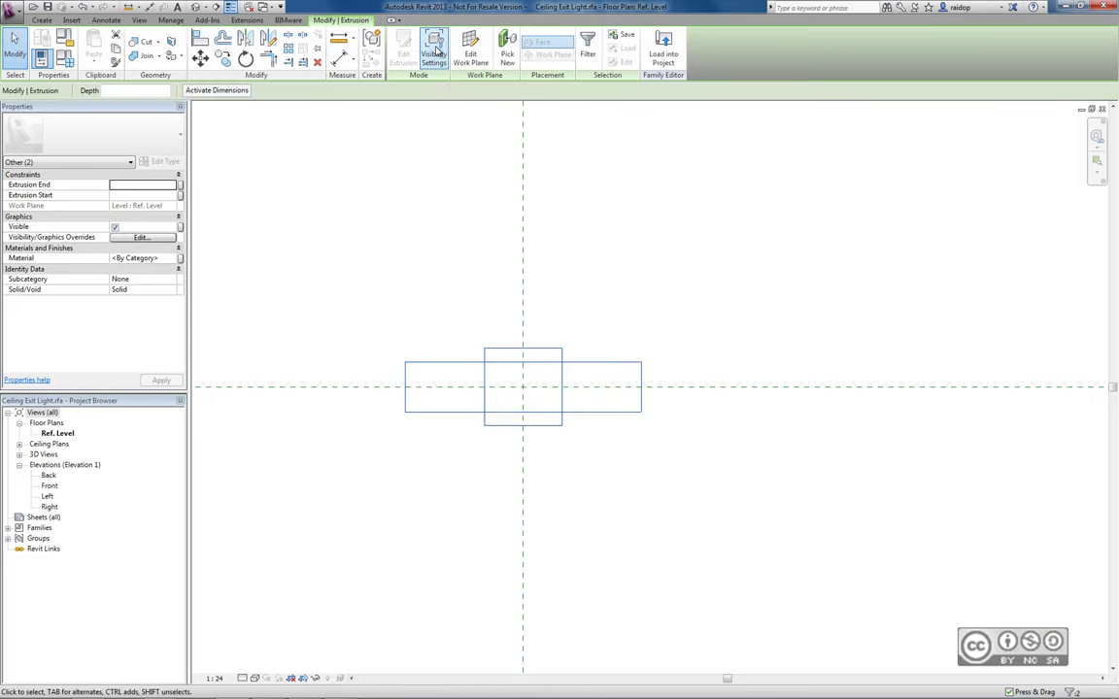
Step: Turn off Plan/RCP visibility for both selected extrusions
left_click(434, 47)
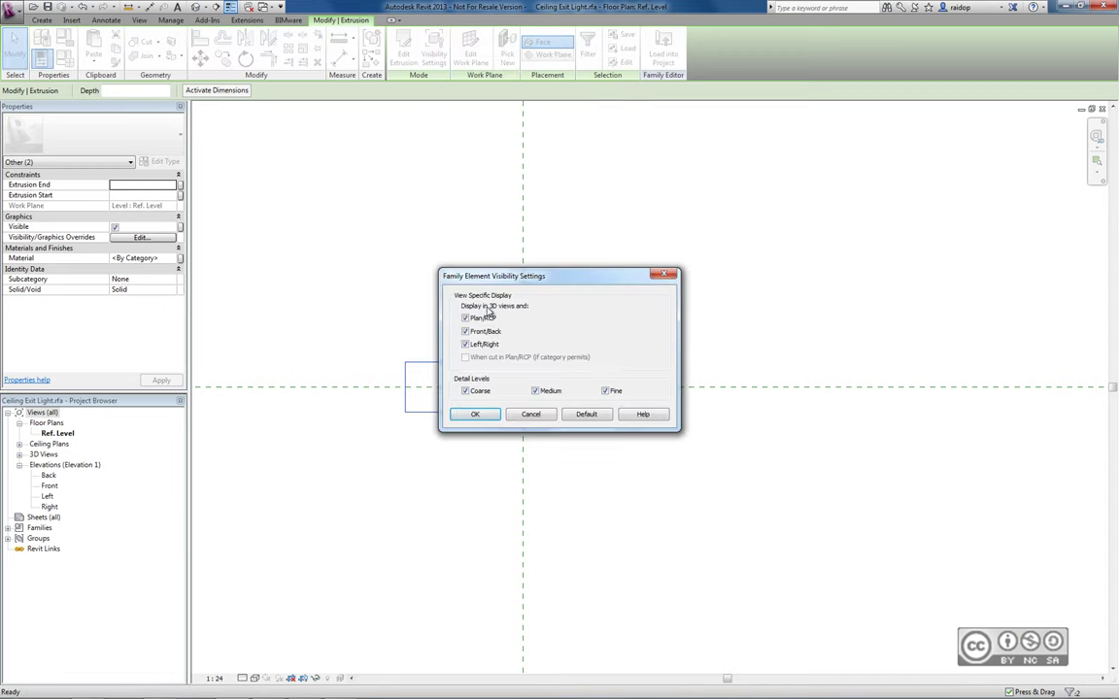
left_click(465, 318)
left_click(476, 415)
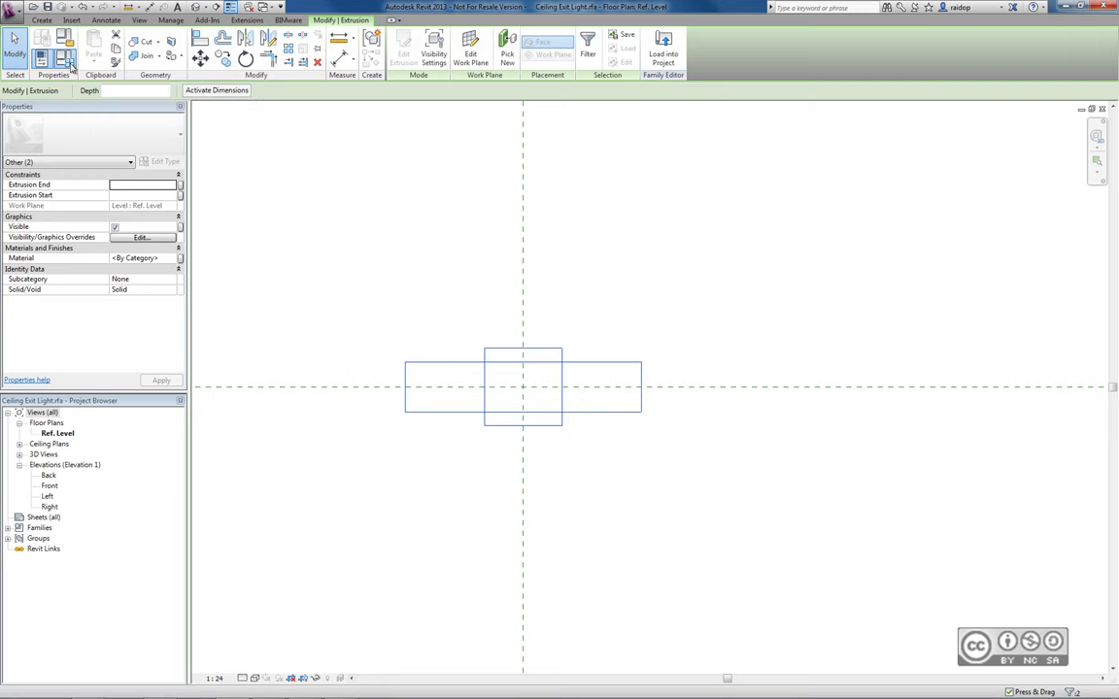
Step: Add a Yes/No instance parameter 'Näita tahku 1' grouped under Graphics
left_click(70, 64)
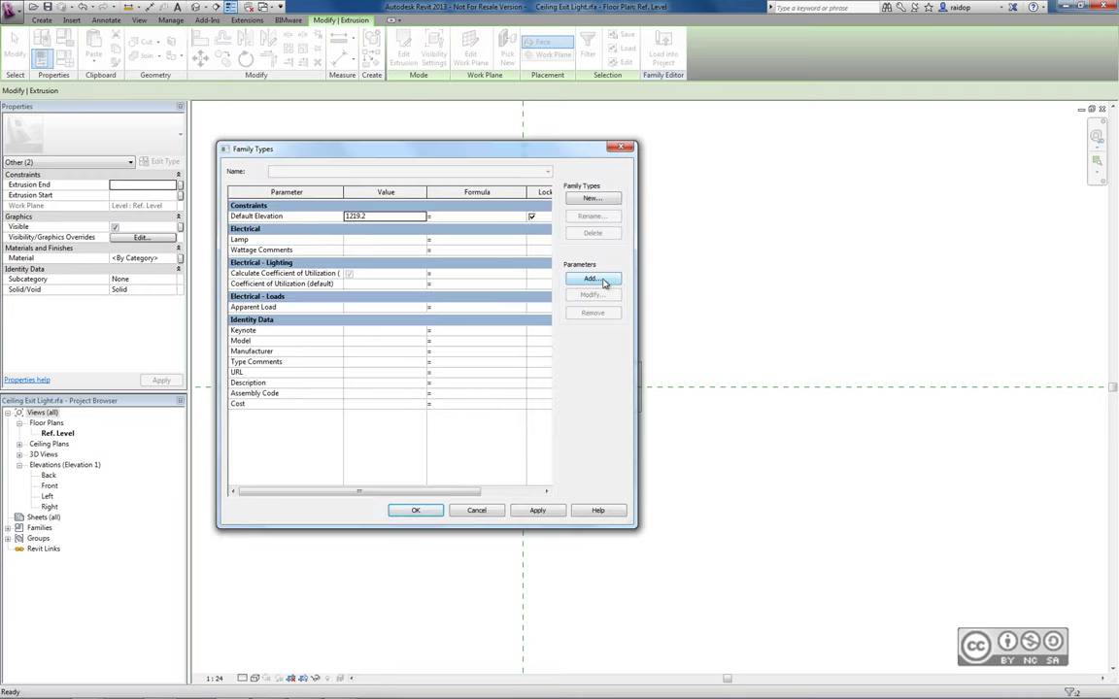
left_click(593, 279)
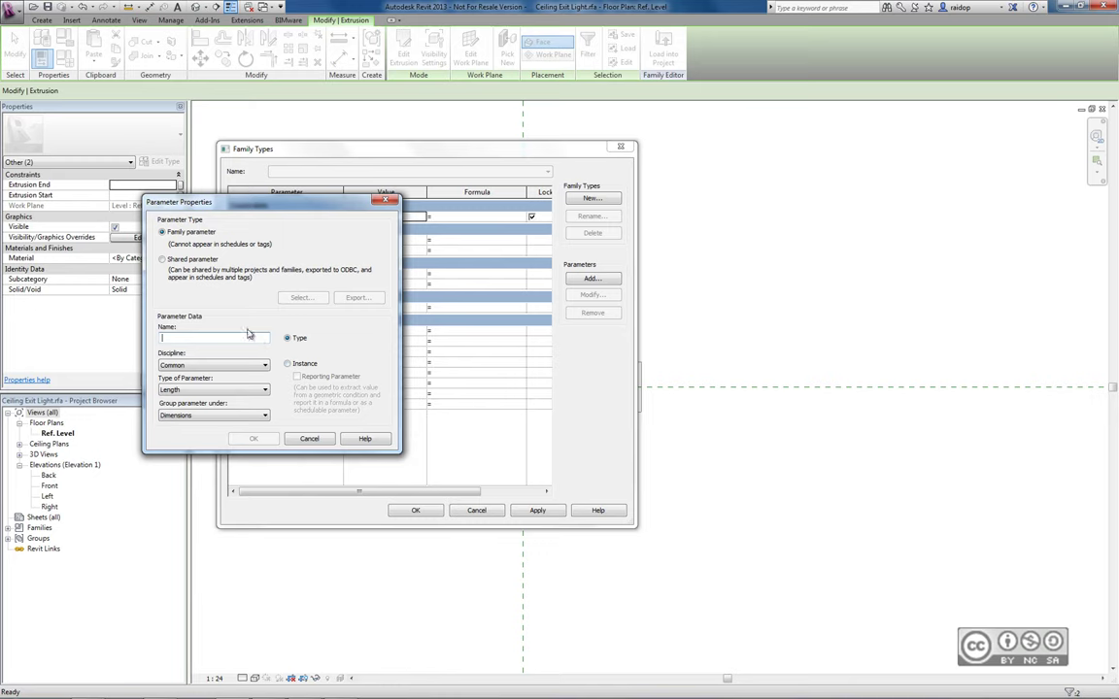
type("Näitä tahku 1")
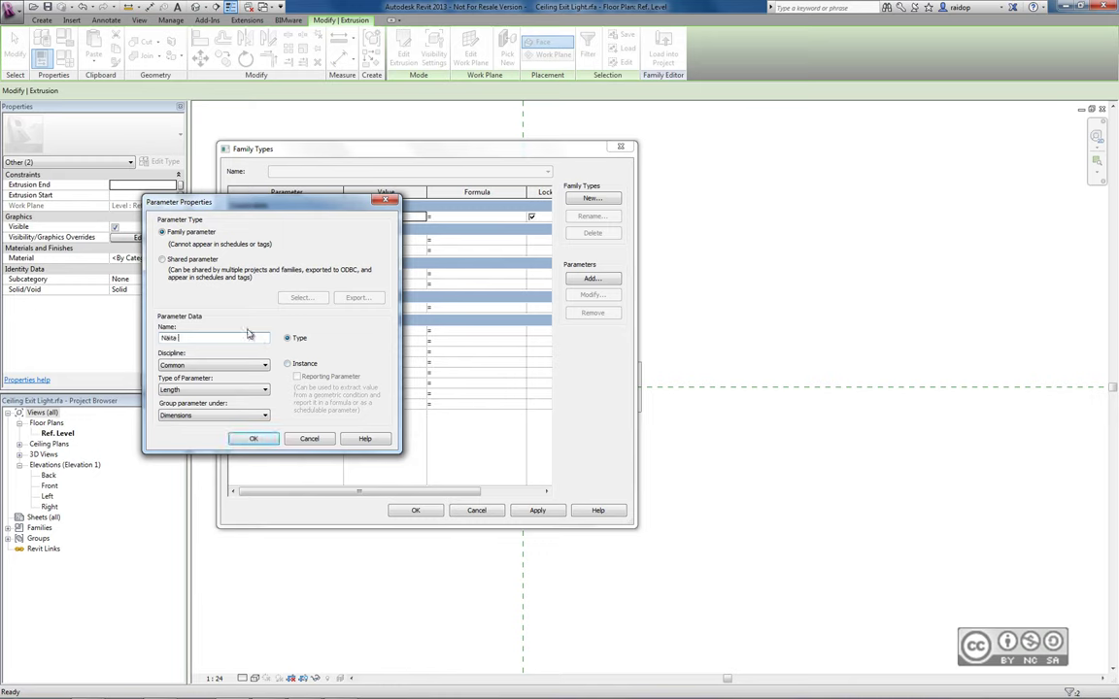
left_click(289, 365)
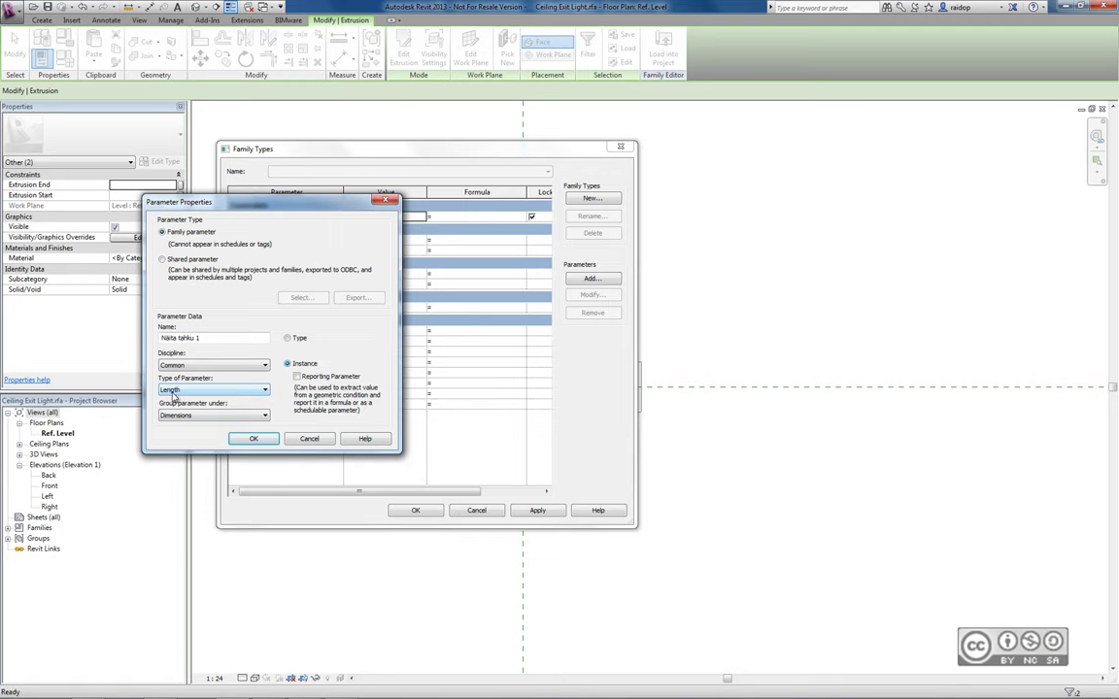
left_click(173, 392)
key("y")
key("Return")
left_click(196, 417)
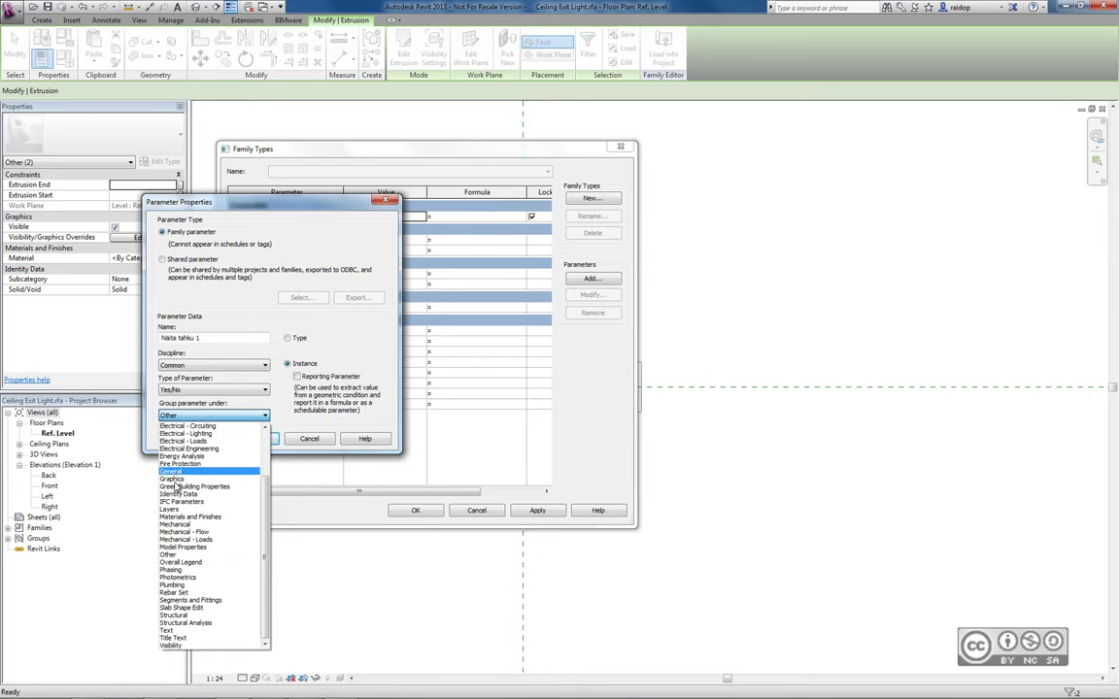
left_click(187, 428)
left_click(254, 438)
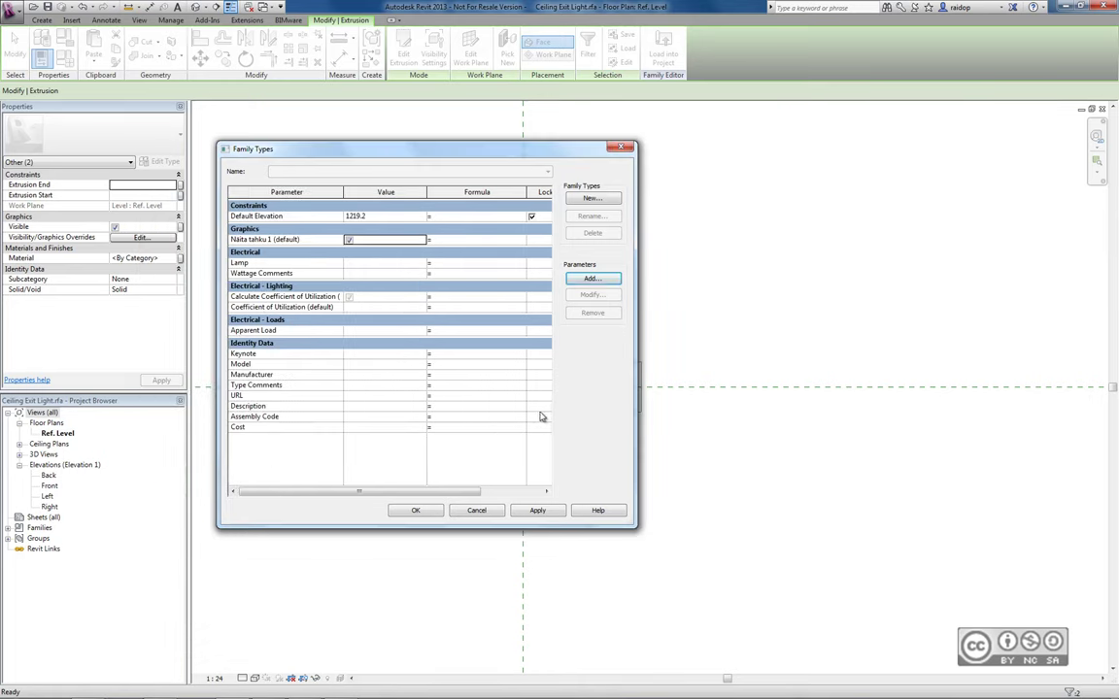
Step: Add a second Yes/No instance parameter 'Näita tahku 2' under Graphics and close Family Types
left_click(588, 280)
type("Na")
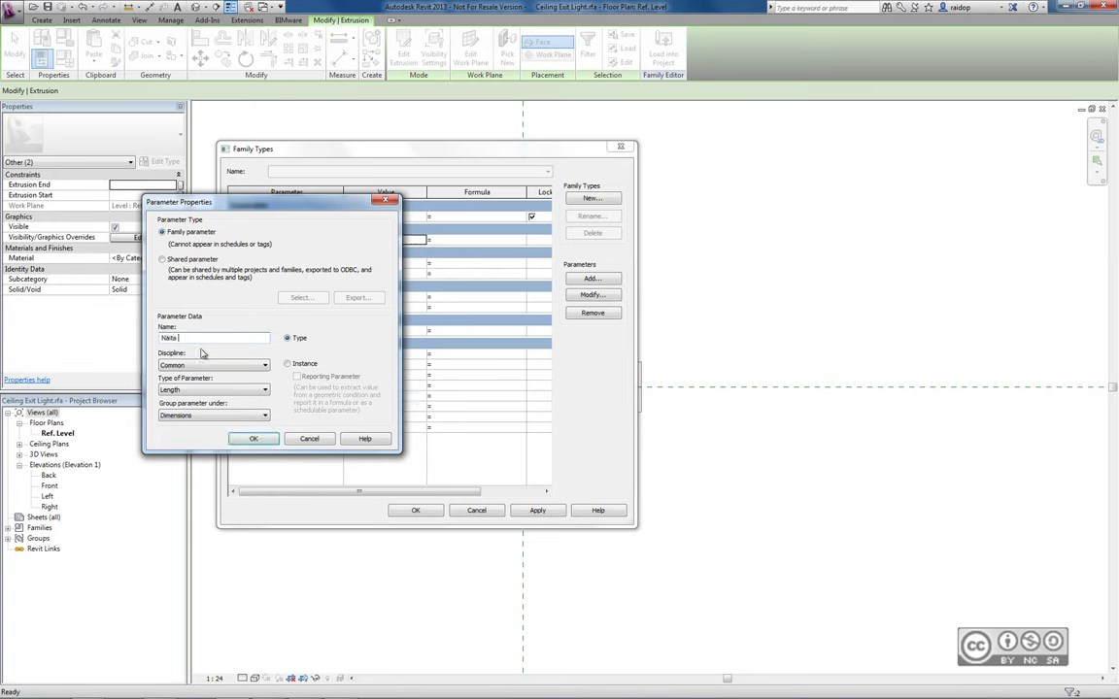
left_click(287, 363)
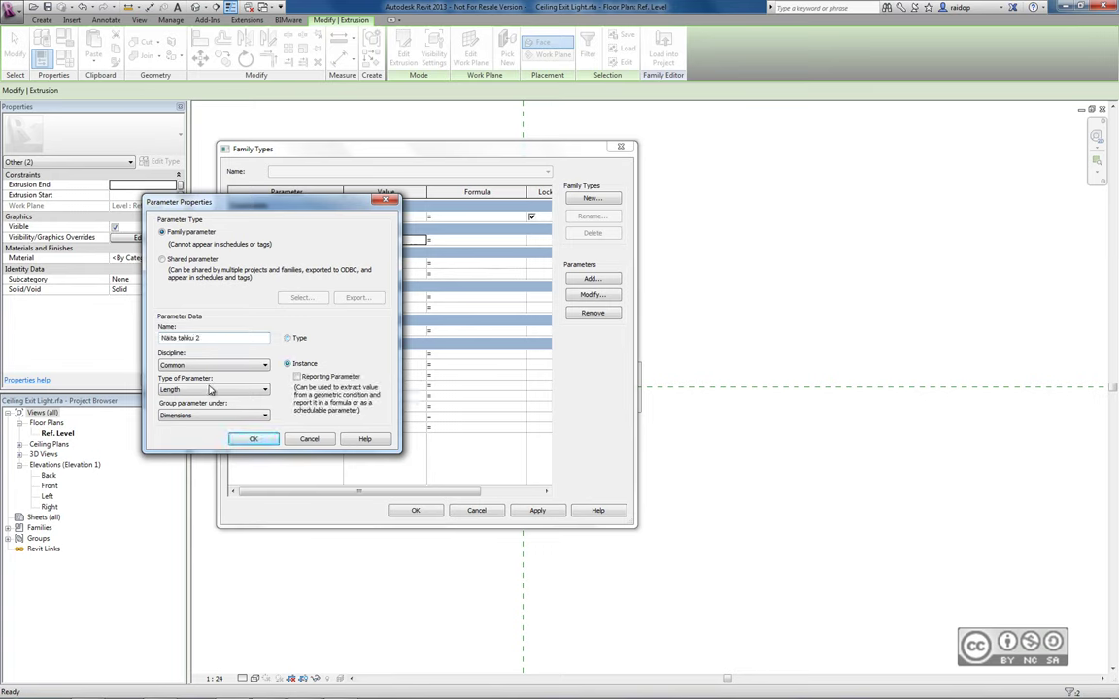
left_click(180, 389)
left_click(167, 392)
left_click(170, 415)
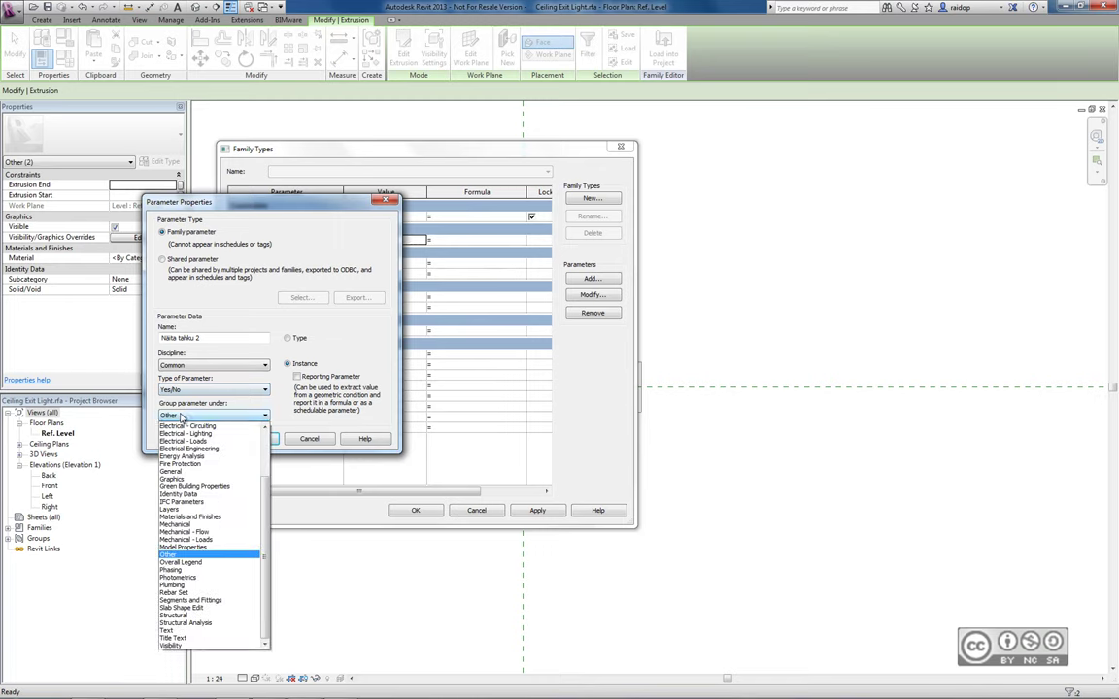
left_click(171, 479)
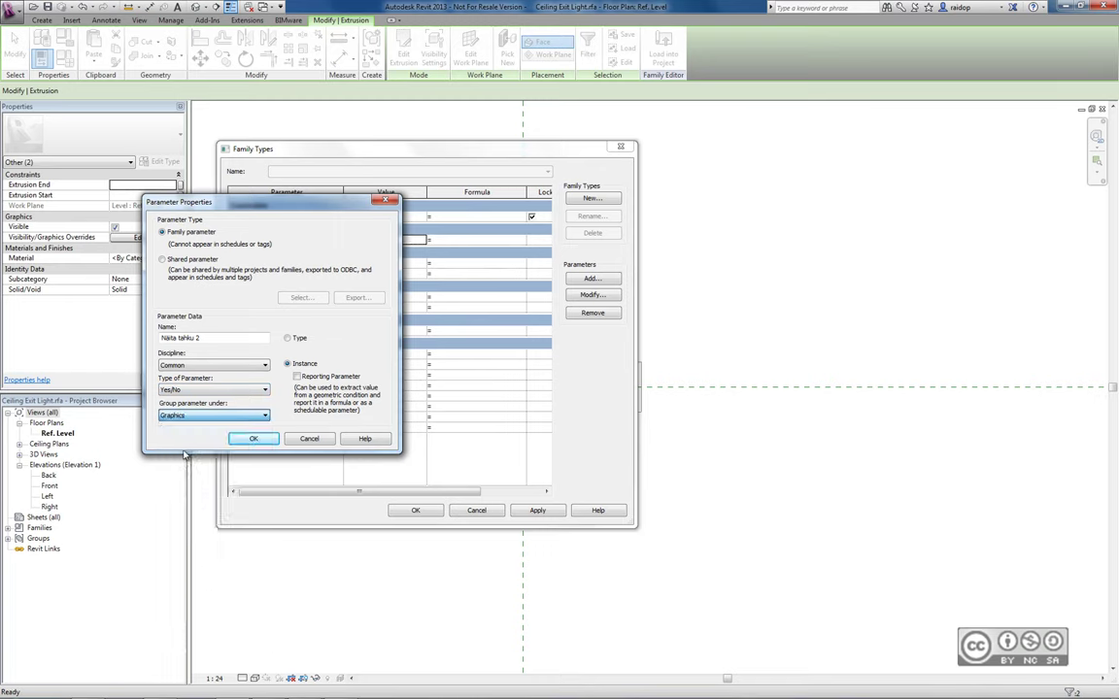
left_click(253, 438)
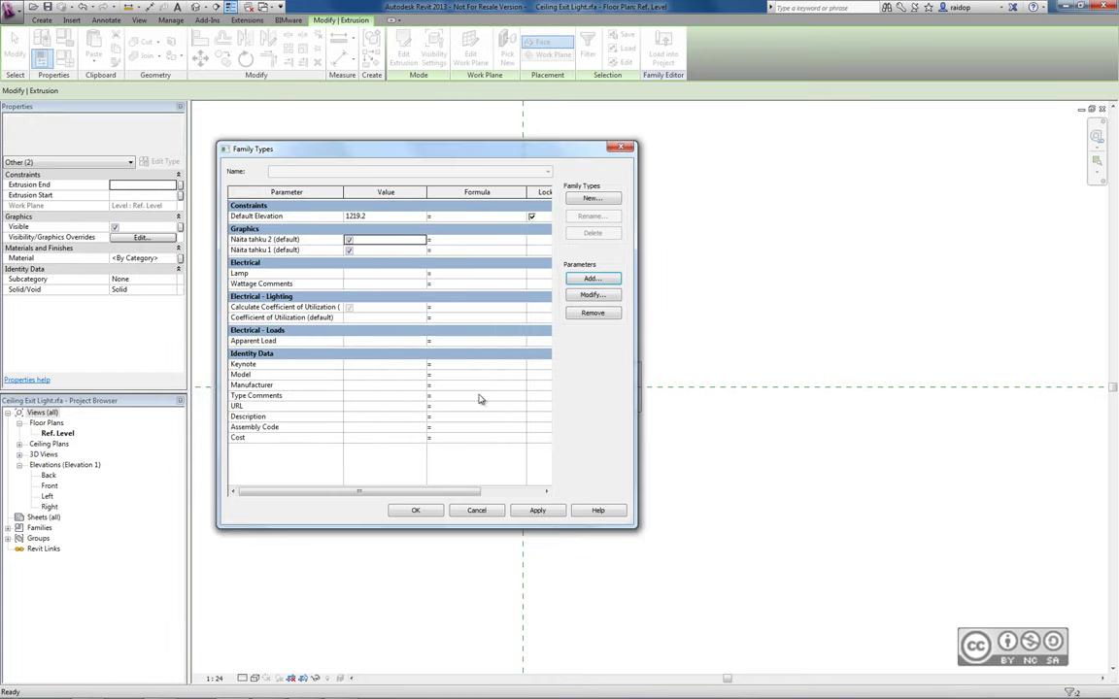
left_click(408, 510)
Step: Load the Valgusti_Sümbol annotation family into the family file
left_click(71, 20)
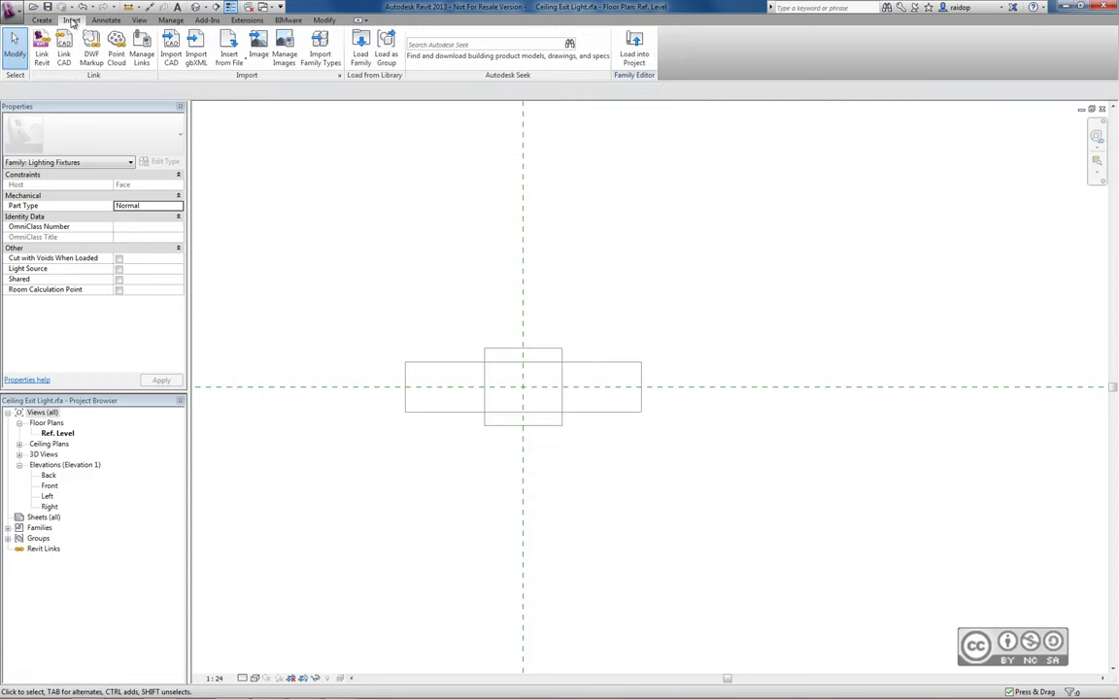
left_click(360, 45)
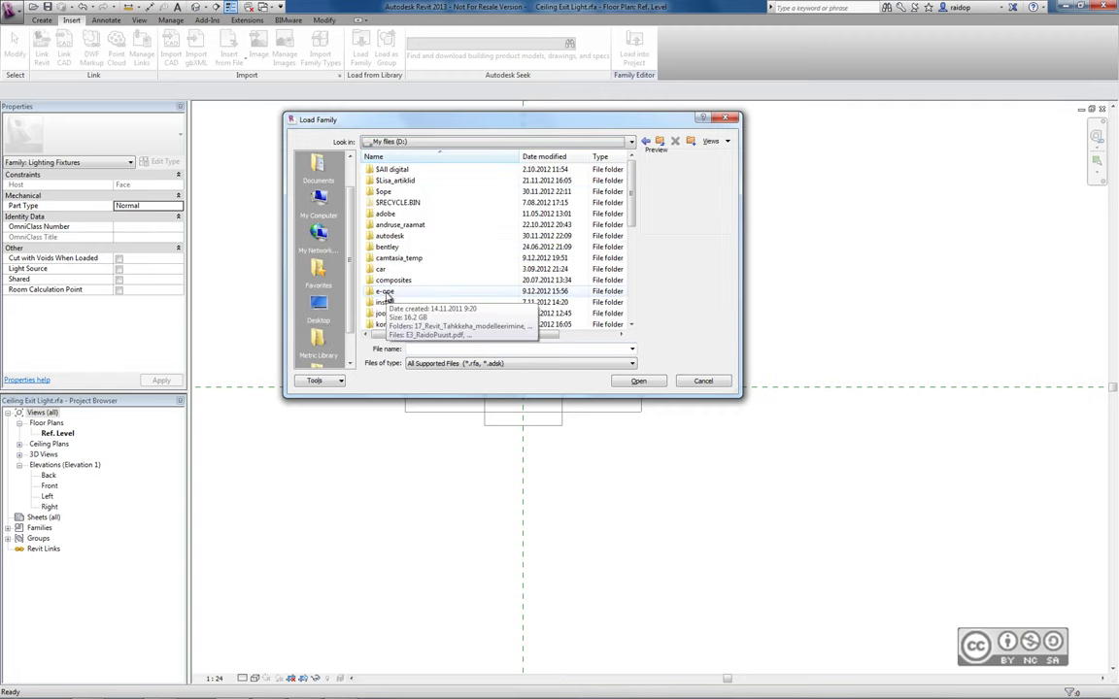
double_click(386, 292)
left_click(457, 280)
left_click(638, 379)
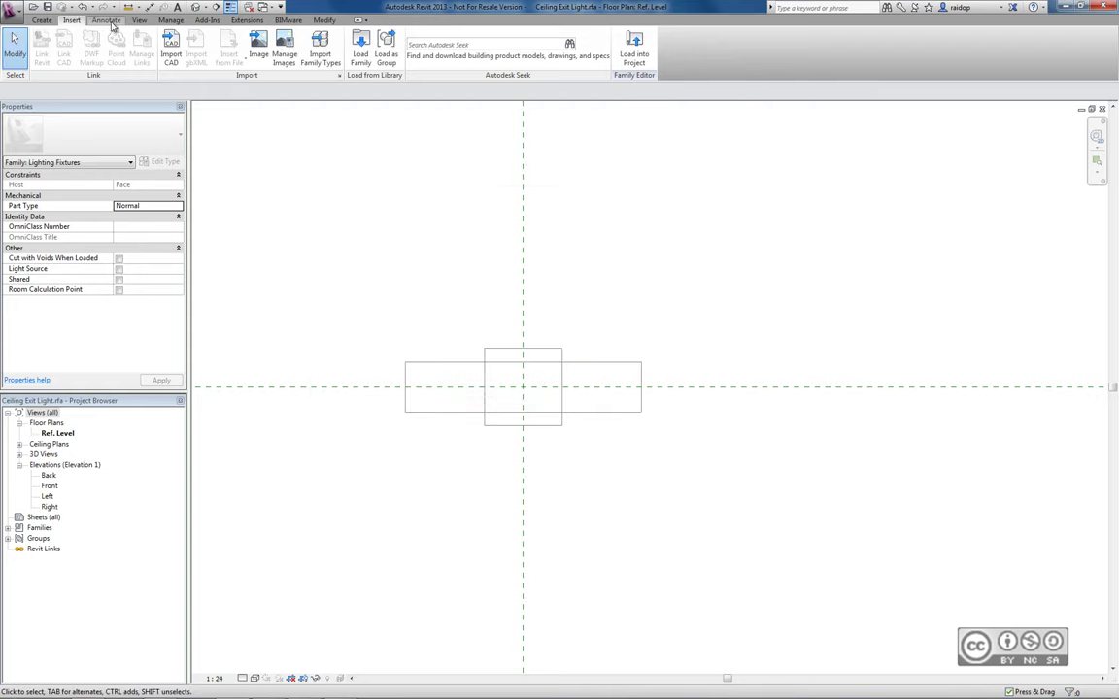
Step: Place the Valgusti_Sümbol symbol at the reference-plane intersection and select it
left_click(105, 21)
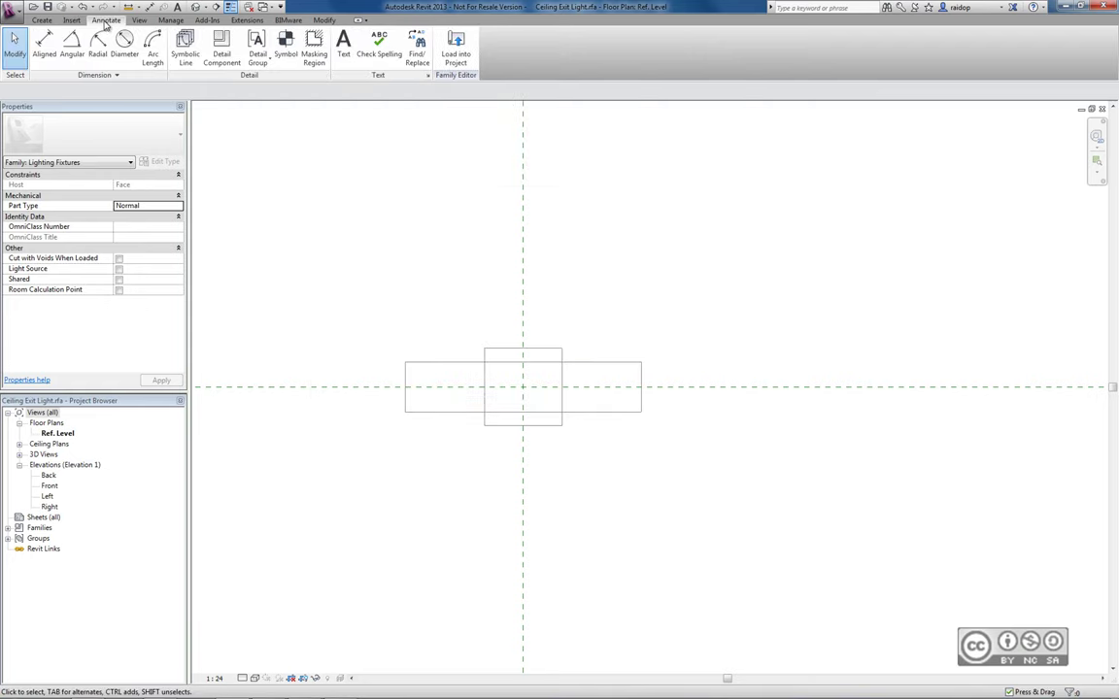
left_click(285, 45)
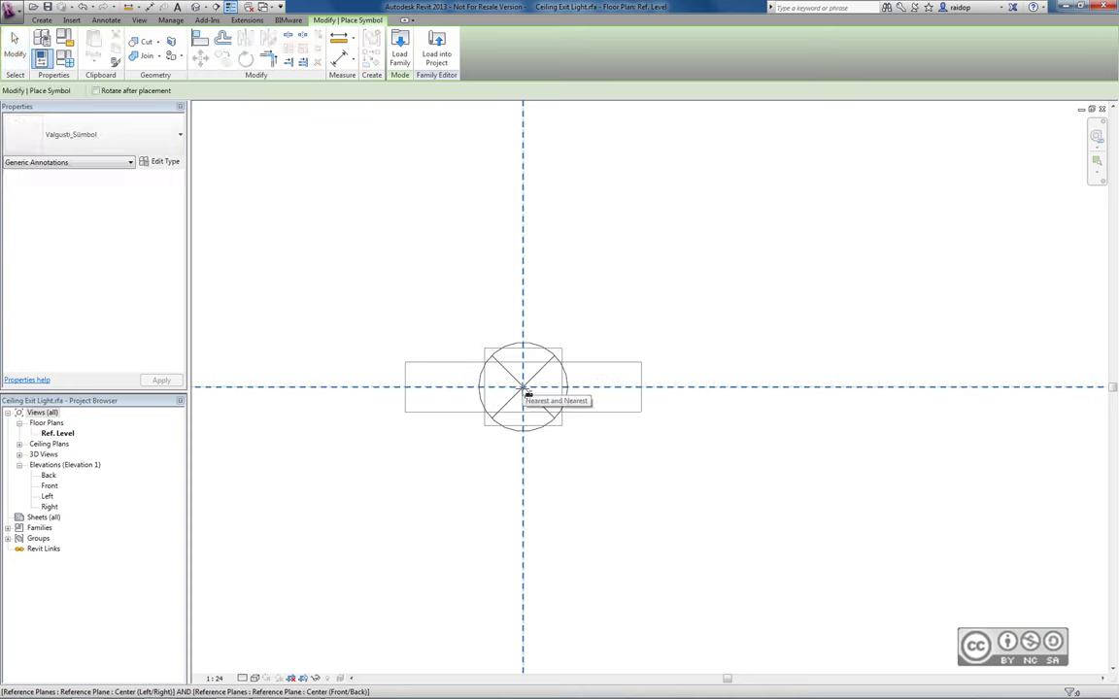
left_click(524, 388)
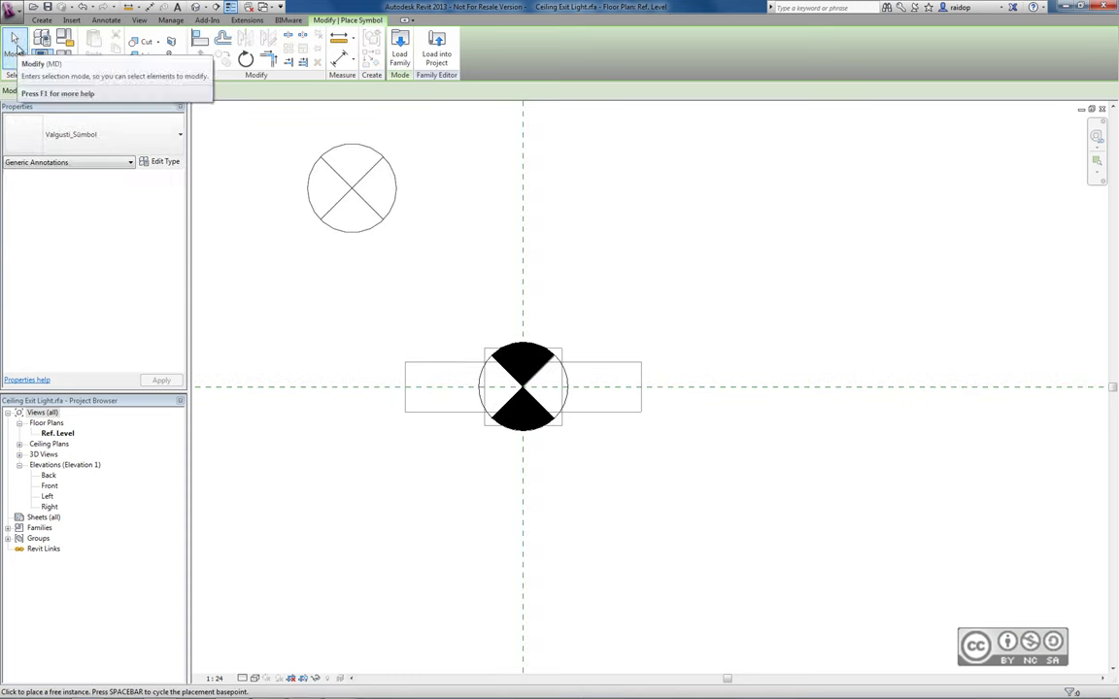
left_click(14, 44)
left_click(508, 352)
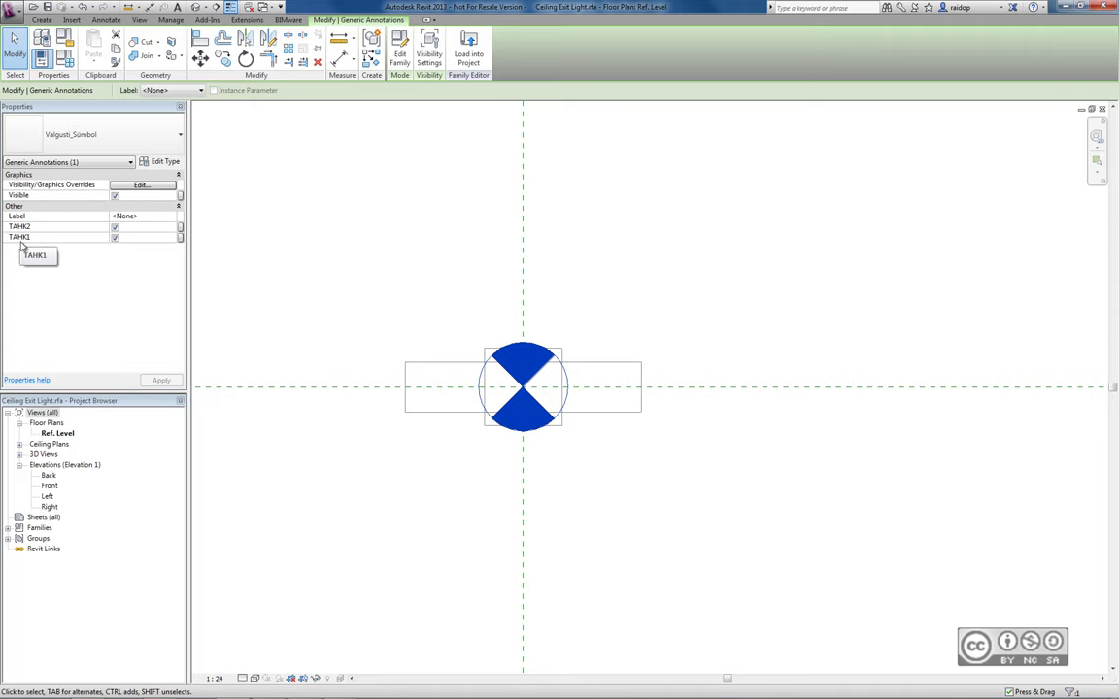
Step: Associate the symbol's TAHK1 with Näita tahku 1 and TAHK2 with Näita tahku 2
left_click(180, 238)
left_click(257, 204)
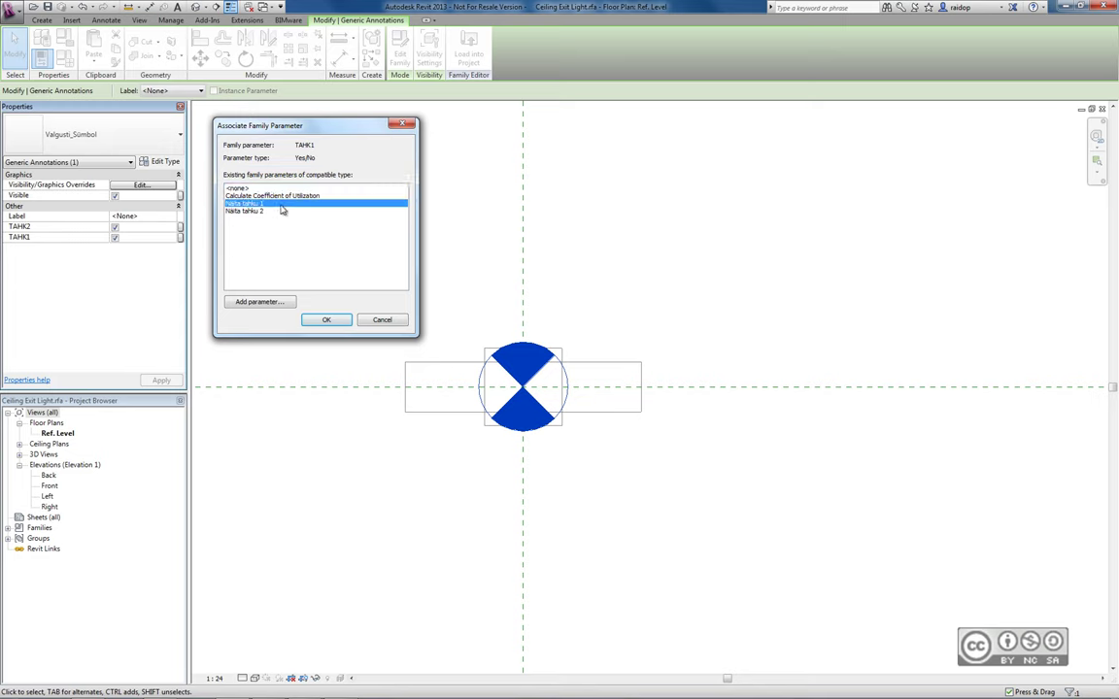
left_click(324, 319)
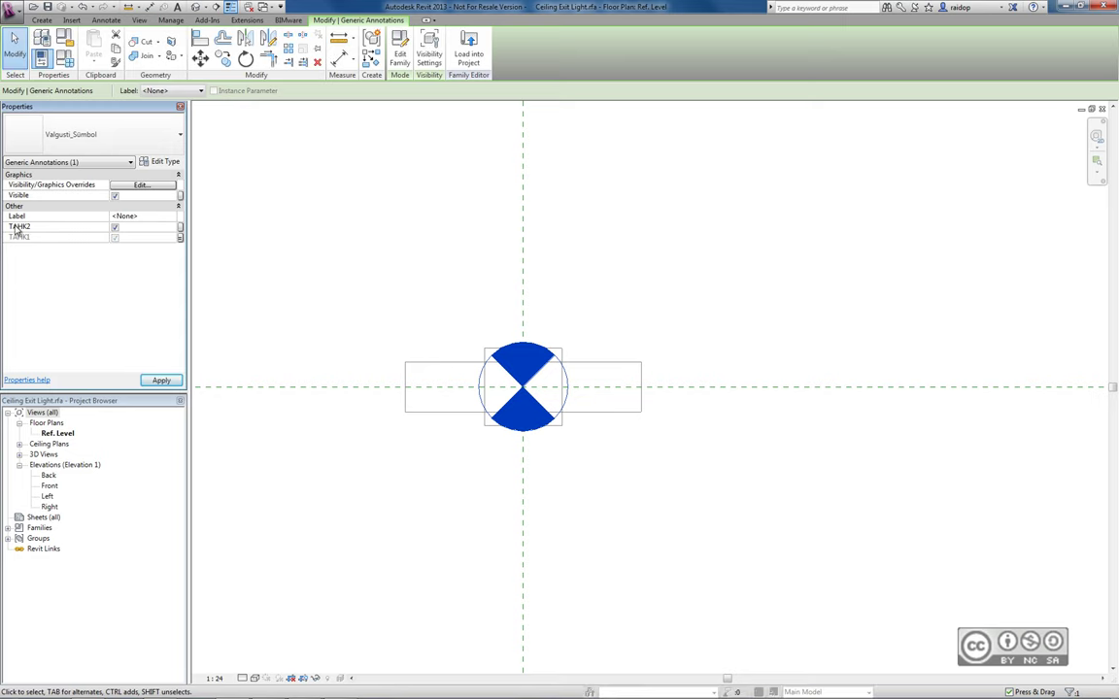
left_click(181, 229)
left_click(243, 211)
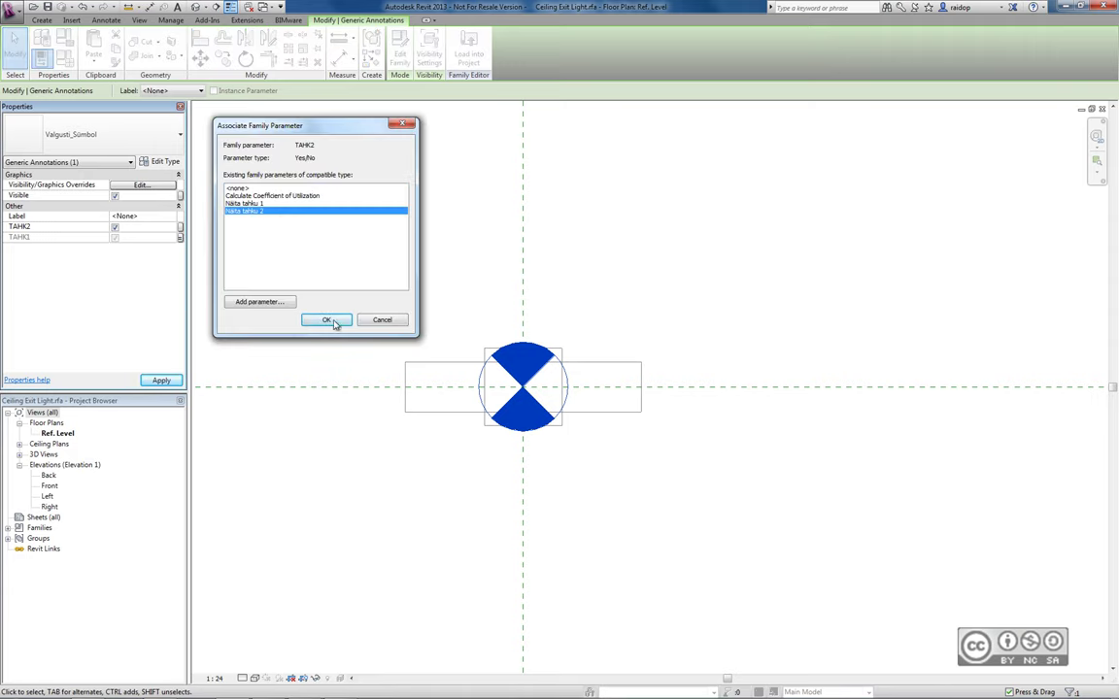
key("Return")
left_click(161, 379)
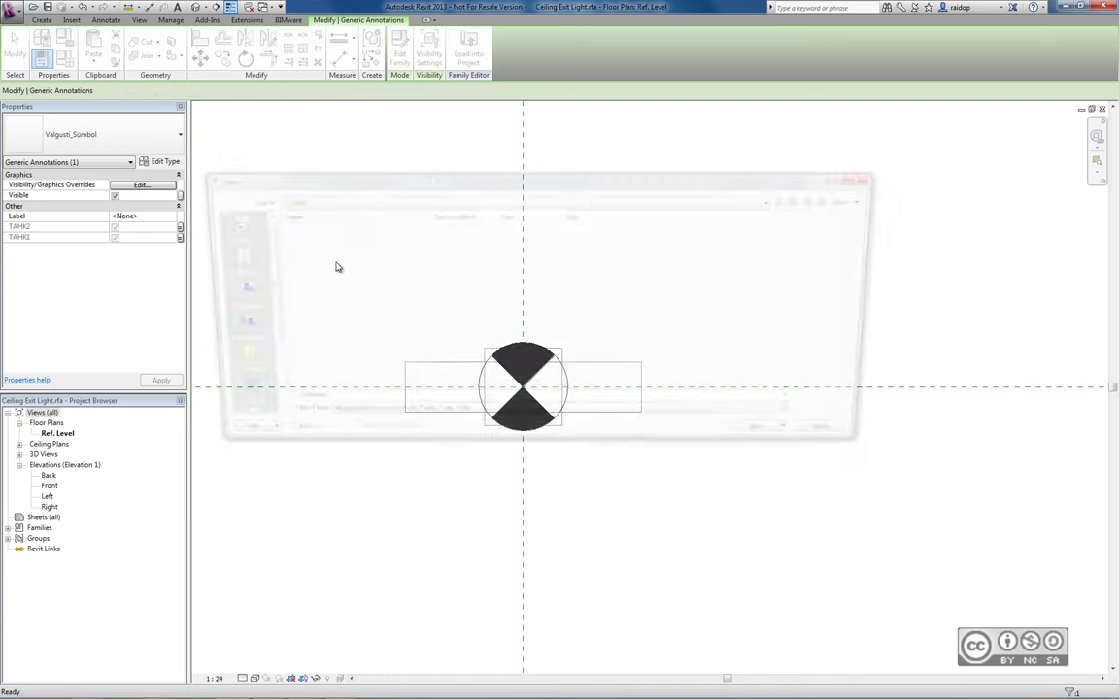
Step: Open SampleProject's 1 - Ceiling Elec plan and load Valgusti_3D.rfa from the faild folder
double_click(308, 305)
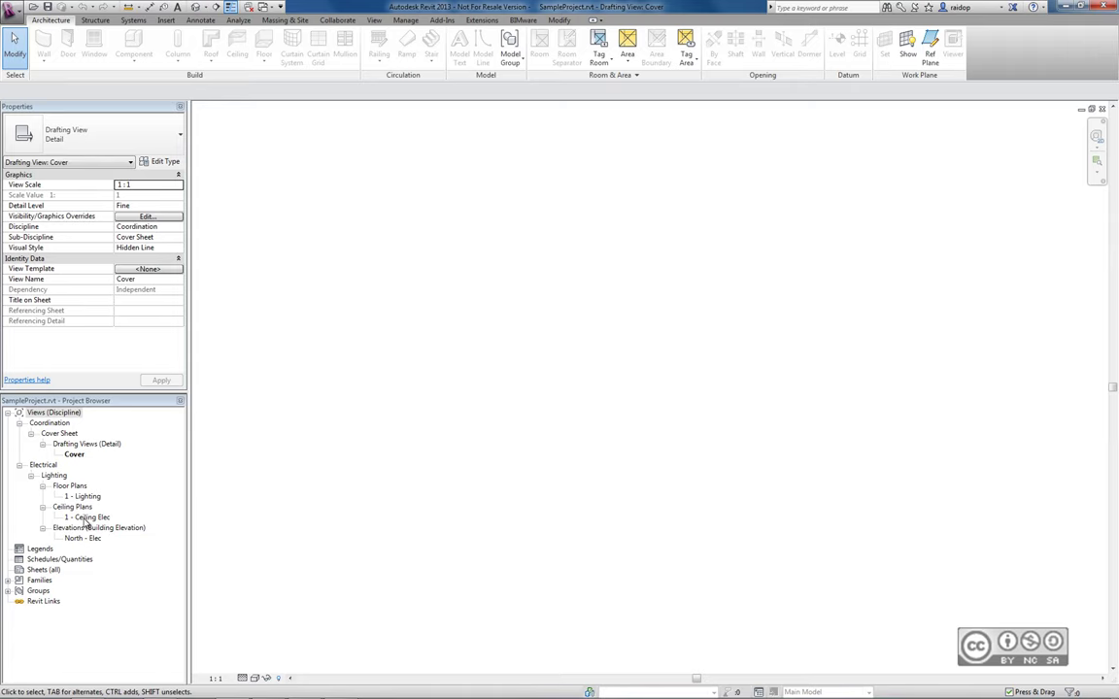
double_click(86, 519)
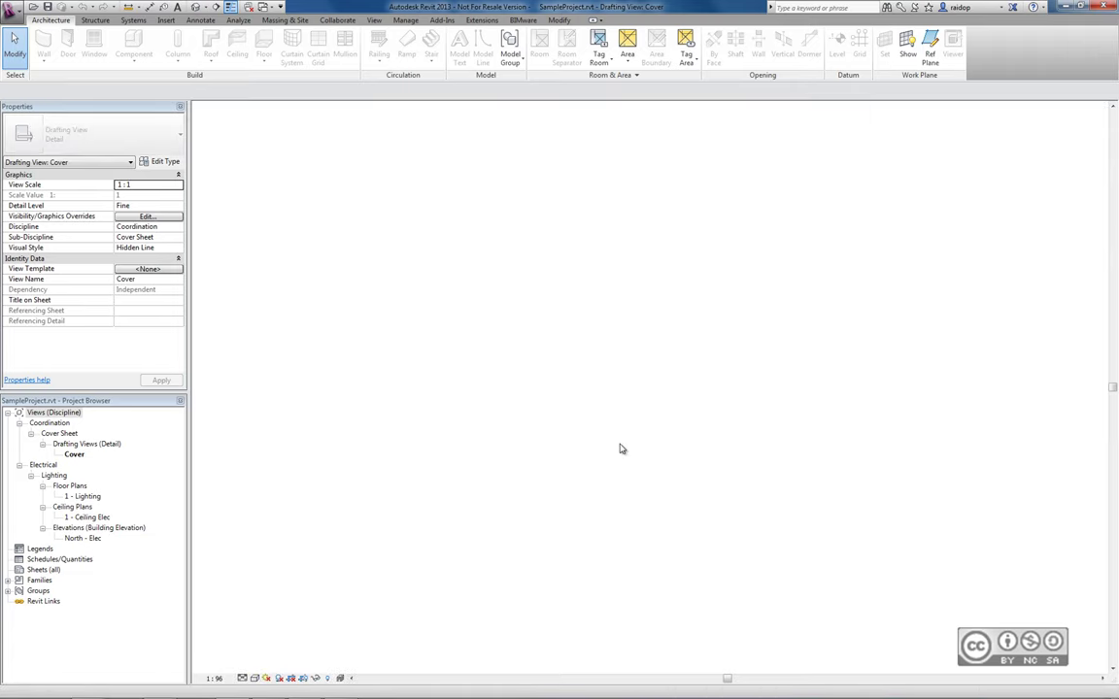
left_click(166, 21)
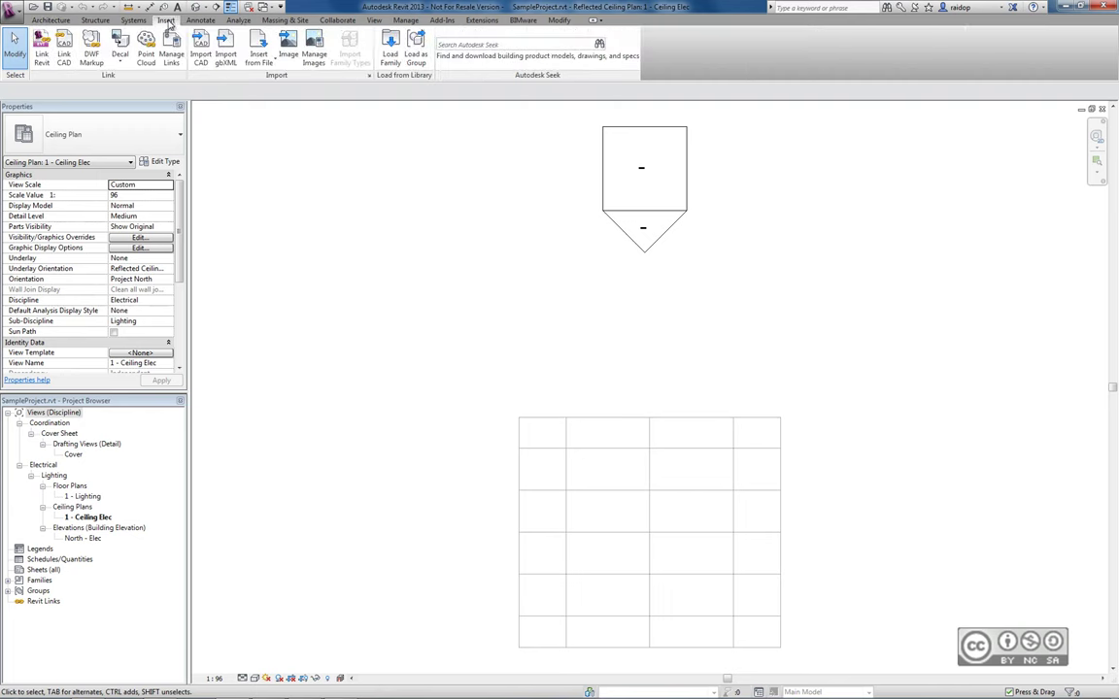
left_click(389, 49)
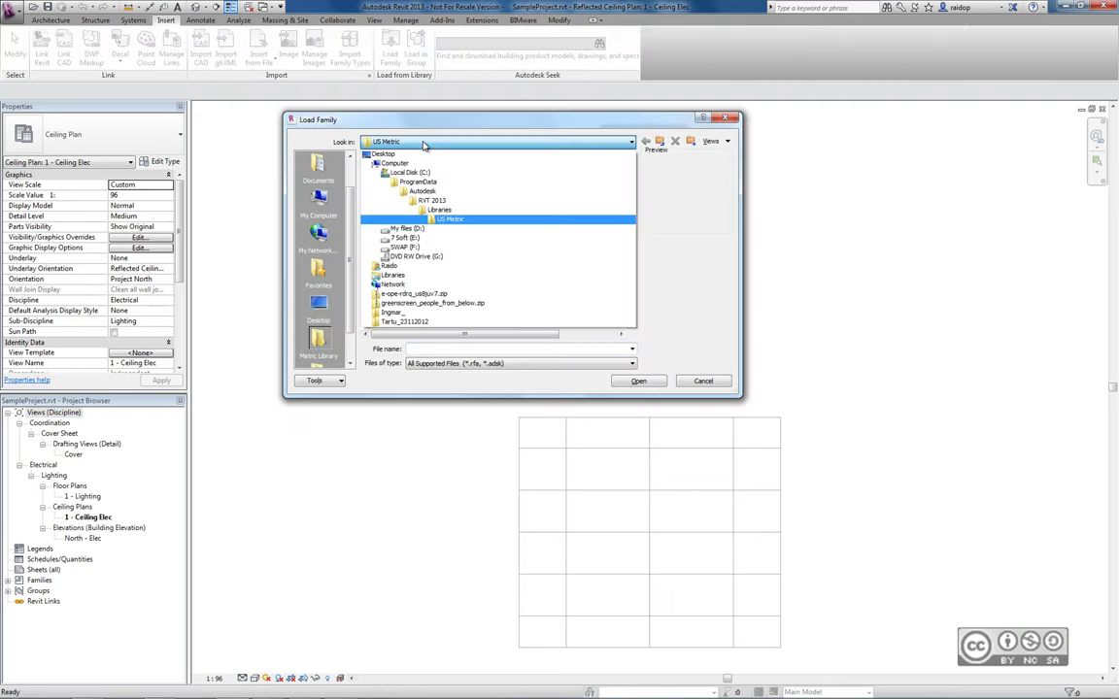
left_click(400, 238)
left_click(396, 247)
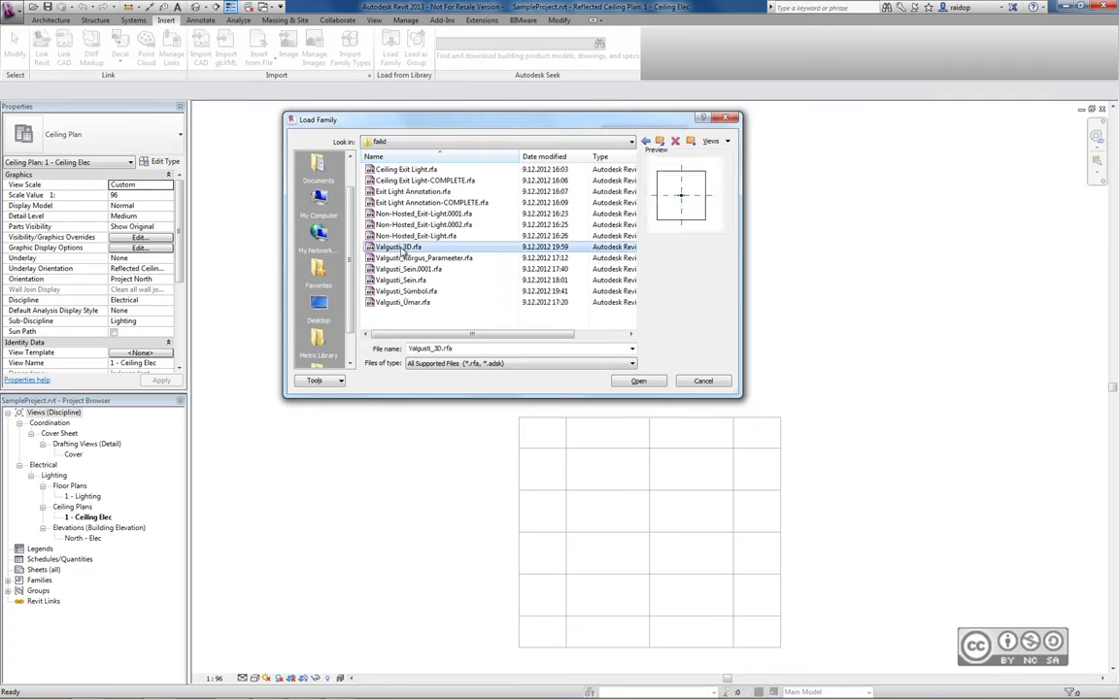
left_click(637, 380)
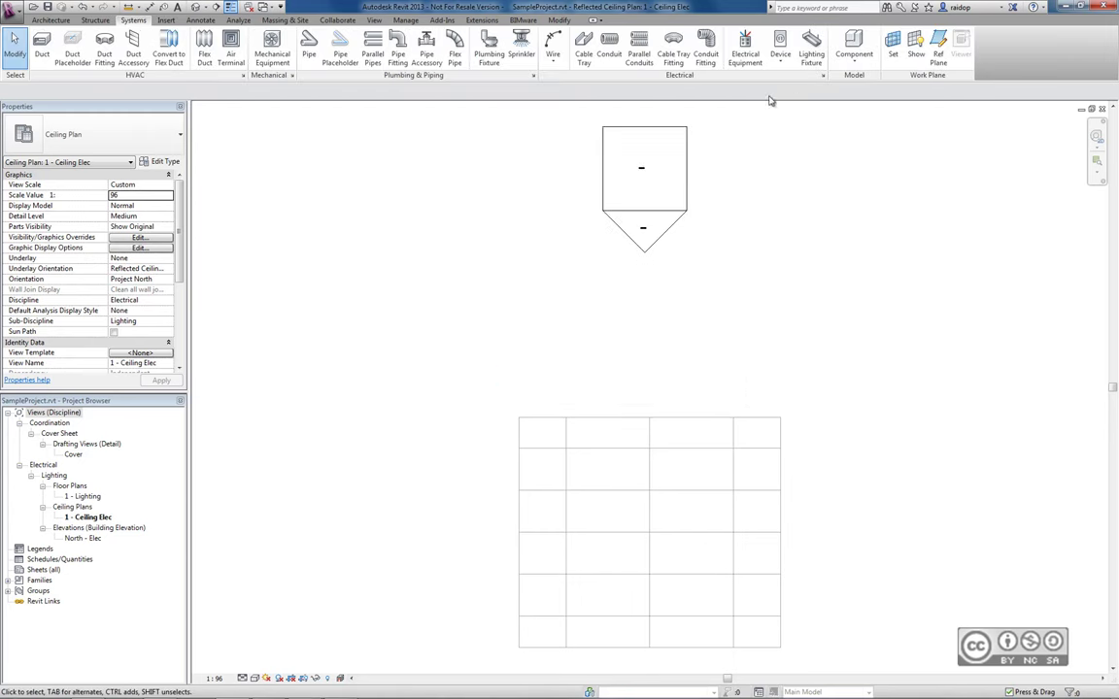
Step: Place a Valgusti_3D lighting fixture on the ceiling face at the grid midpoint and select it
left_click(811, 47)
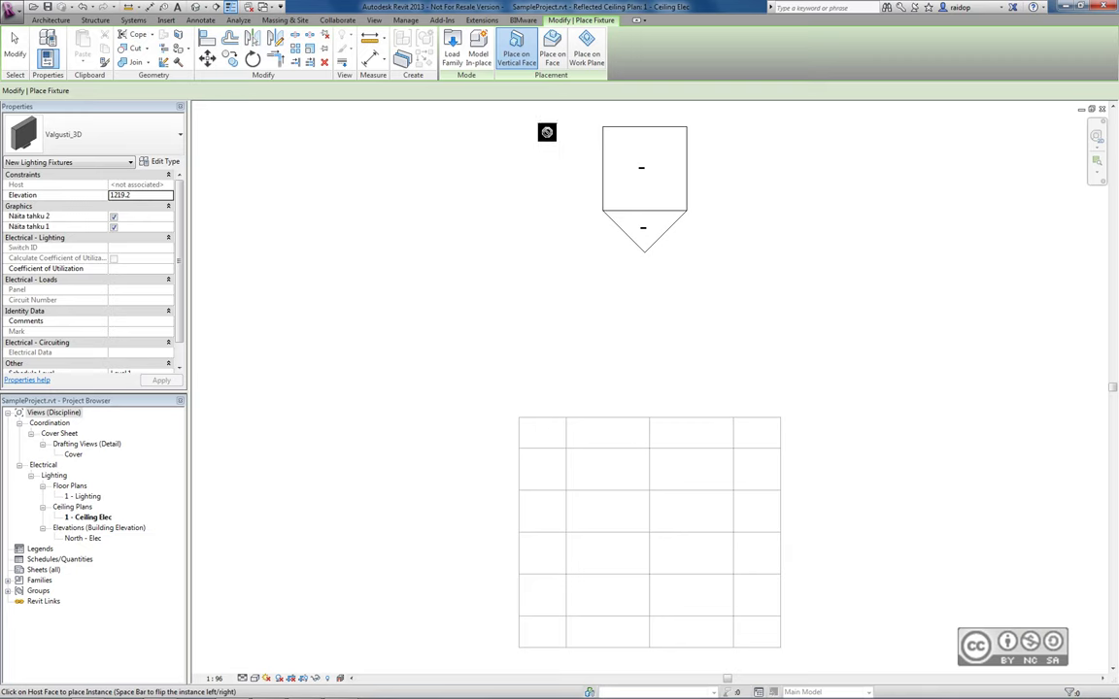
left_click(552, 40)
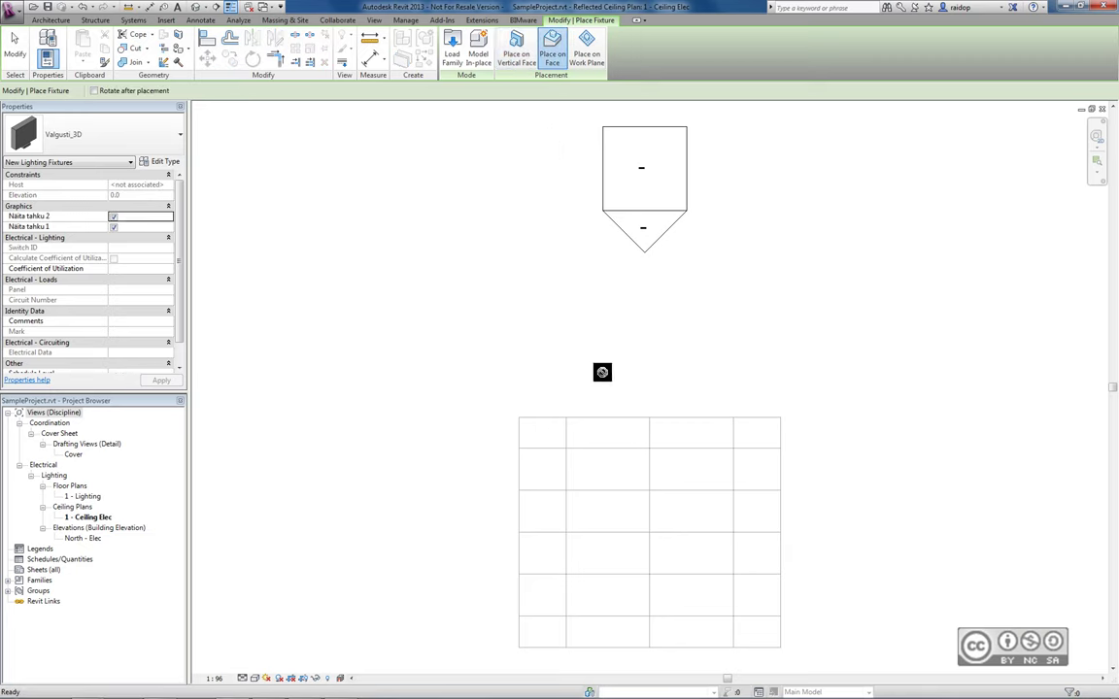
left_click(650, 489)
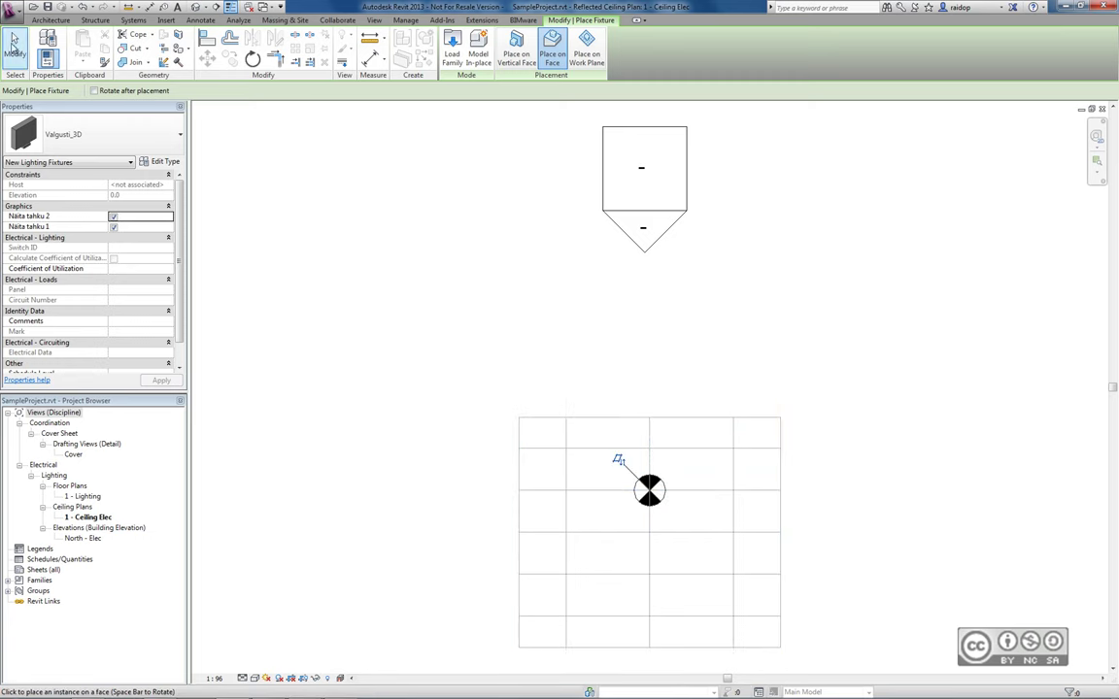
key("Escape")
key("Escape")
scroll(668, 513, "up", 2)
scroll(669, 510, "up", 1)
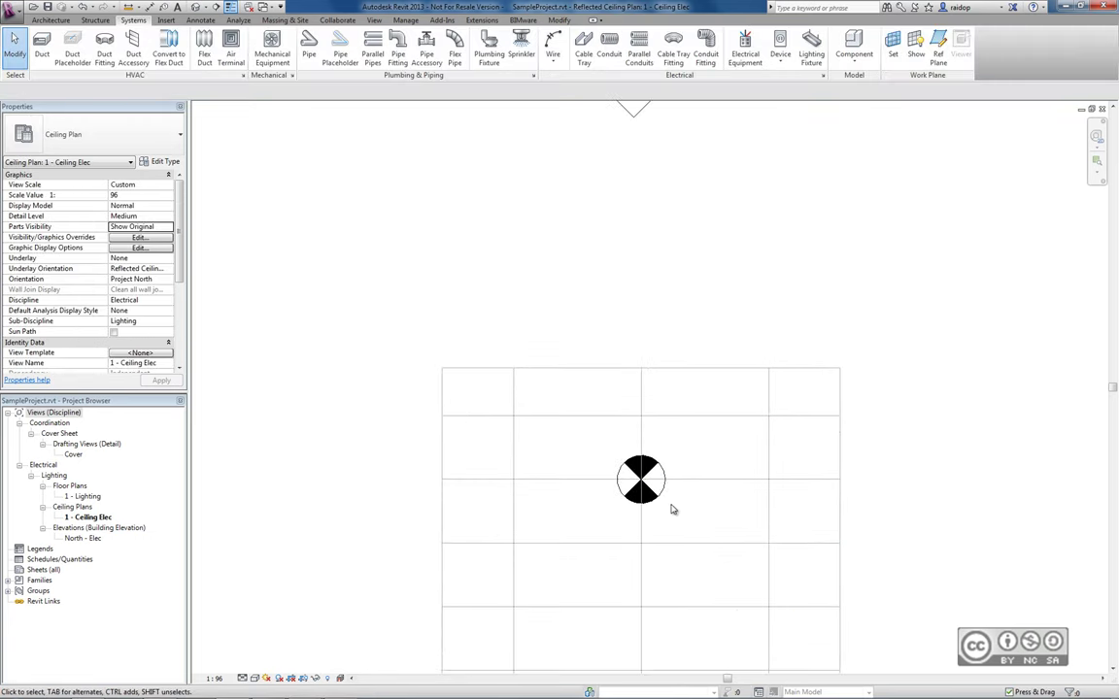
middle_click_drag(669, 510, 693, 337)
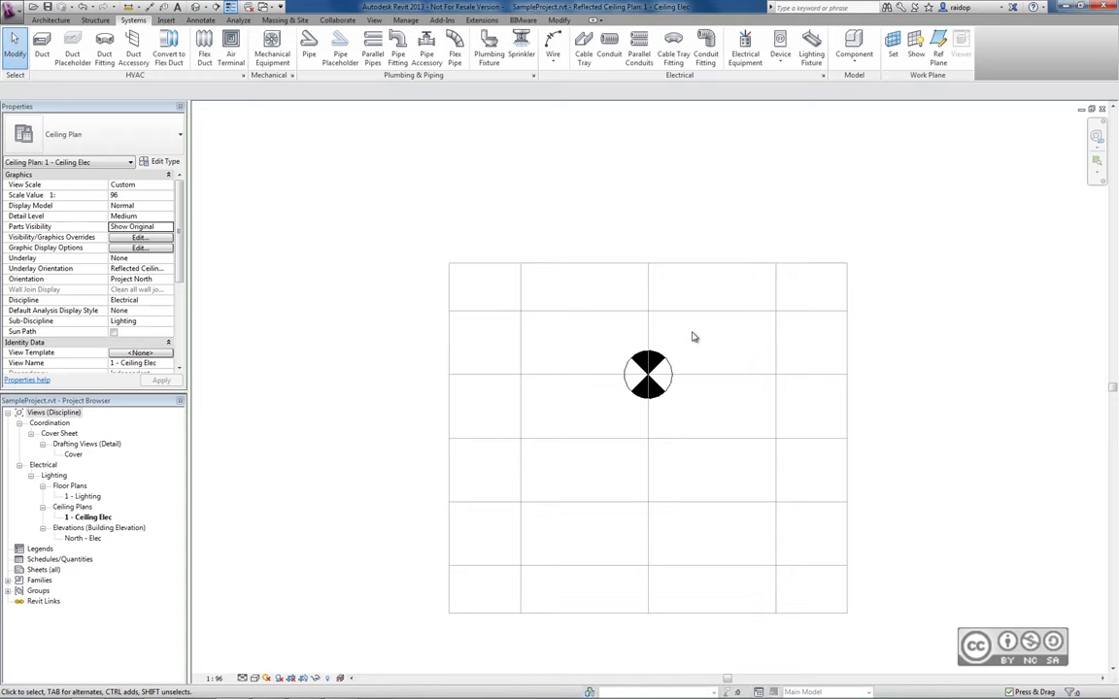
left_click(658, 367)
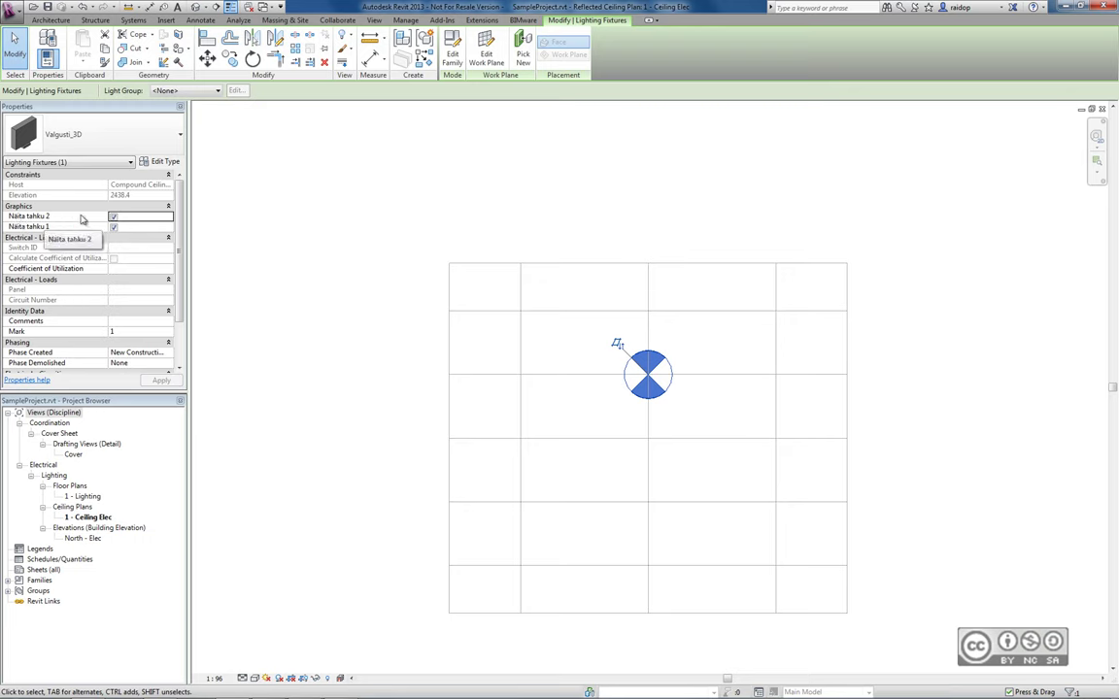
Step: Switch off Näita tahku 2 on the placed light, hiding the symbol's upper half
left_click(114, 217)
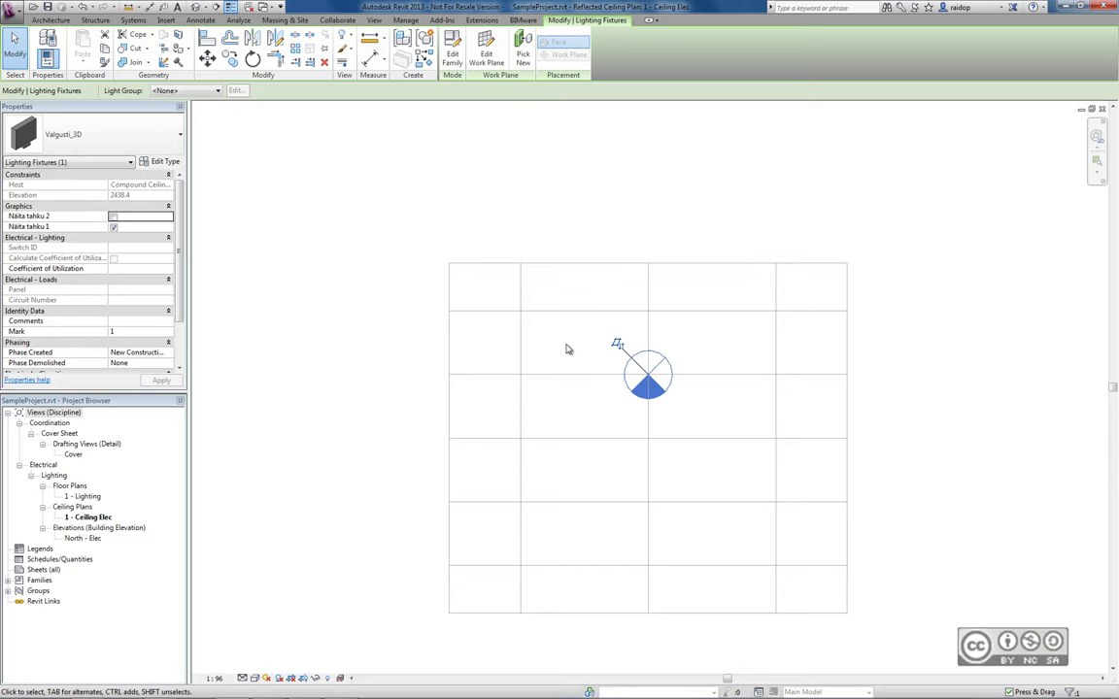
left_click(166, 20)
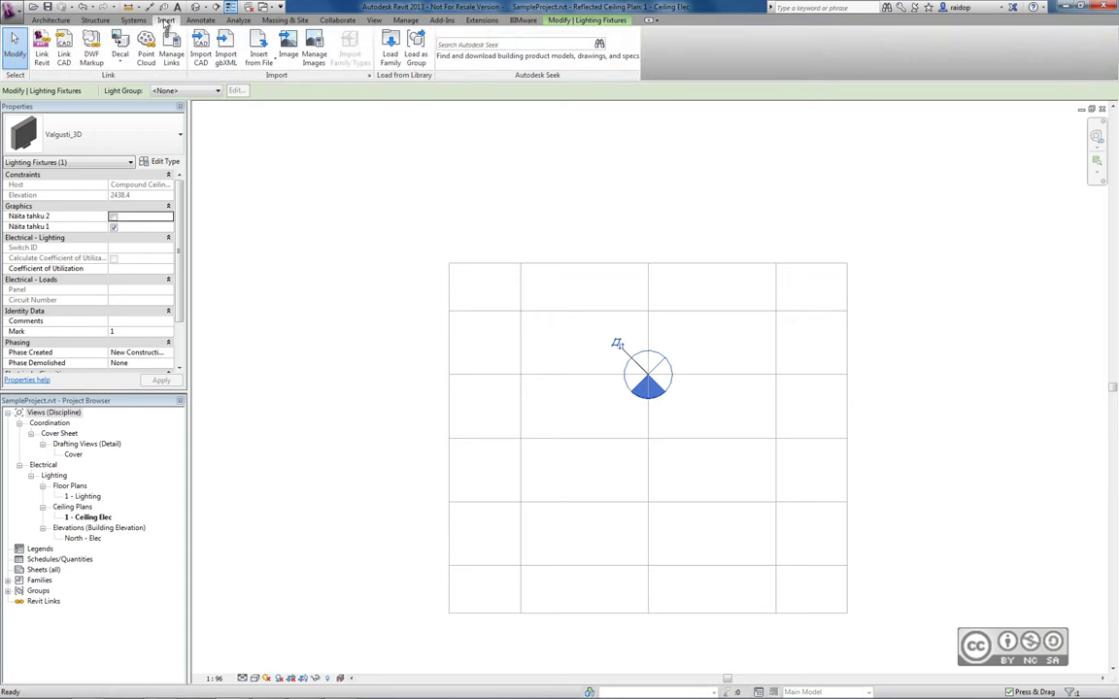
Step: Switch to the Valgusti_3D.rfa Ref. Level floor plan and expand its Ceiling Plans views
left_click(233, 6)
left_click(311, 146)
left_click_drag(645, 303, 645, 378)
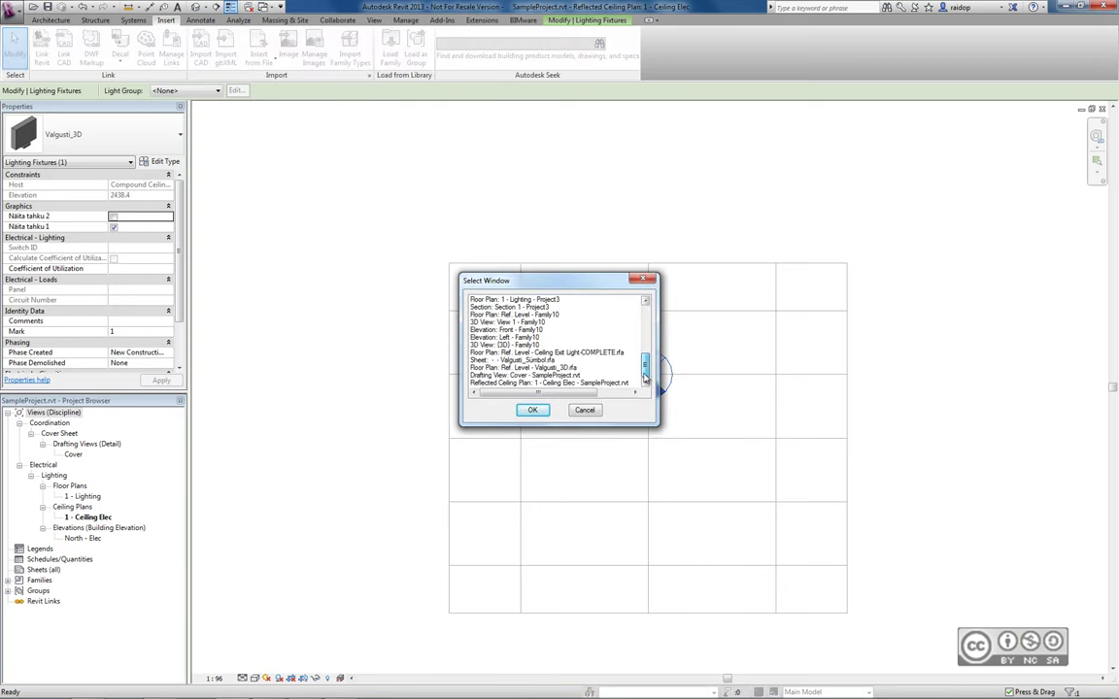
left_click(524, 367)
left_click(533, 410)
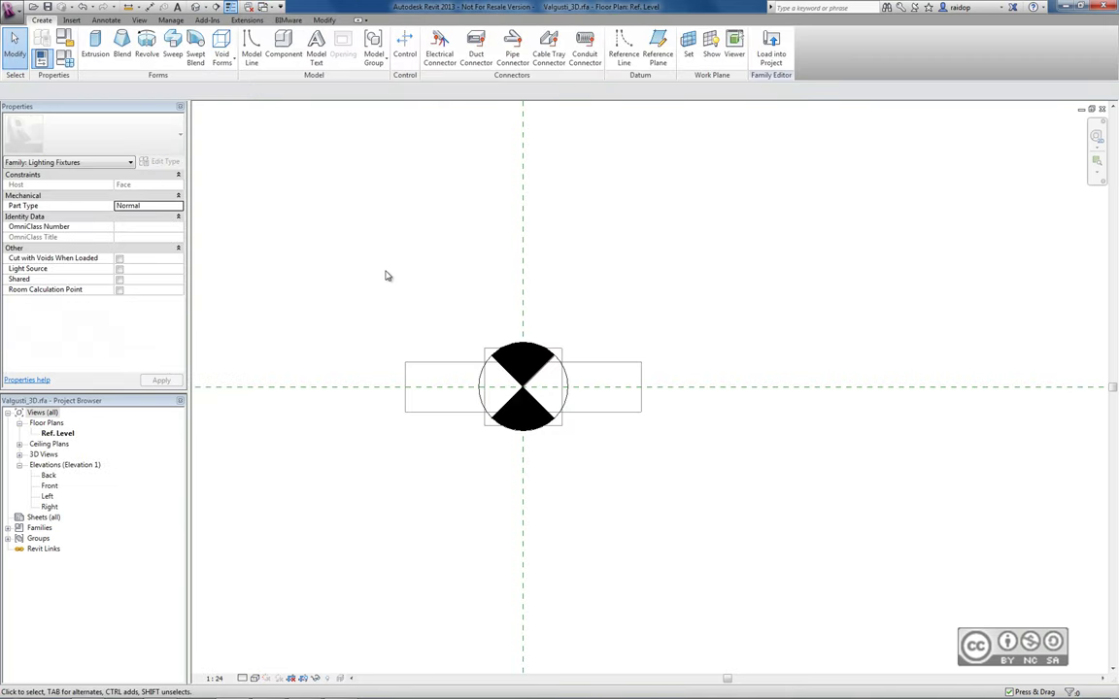
left_click(106, 20)
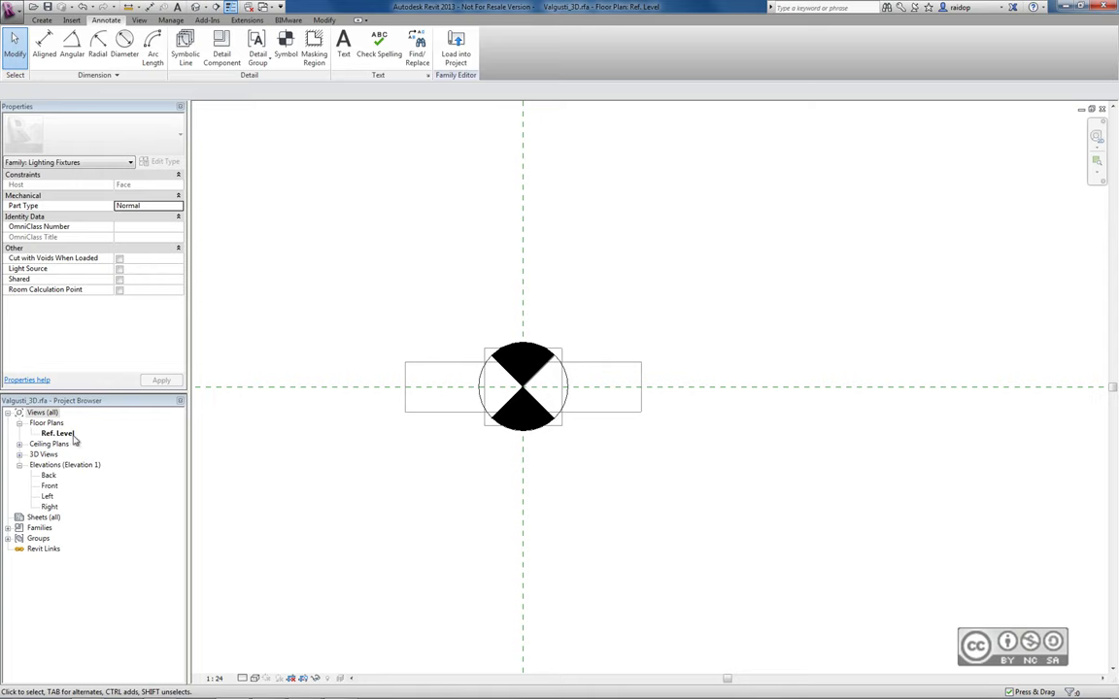
left_click(18, 443)
left_click(44, 412)
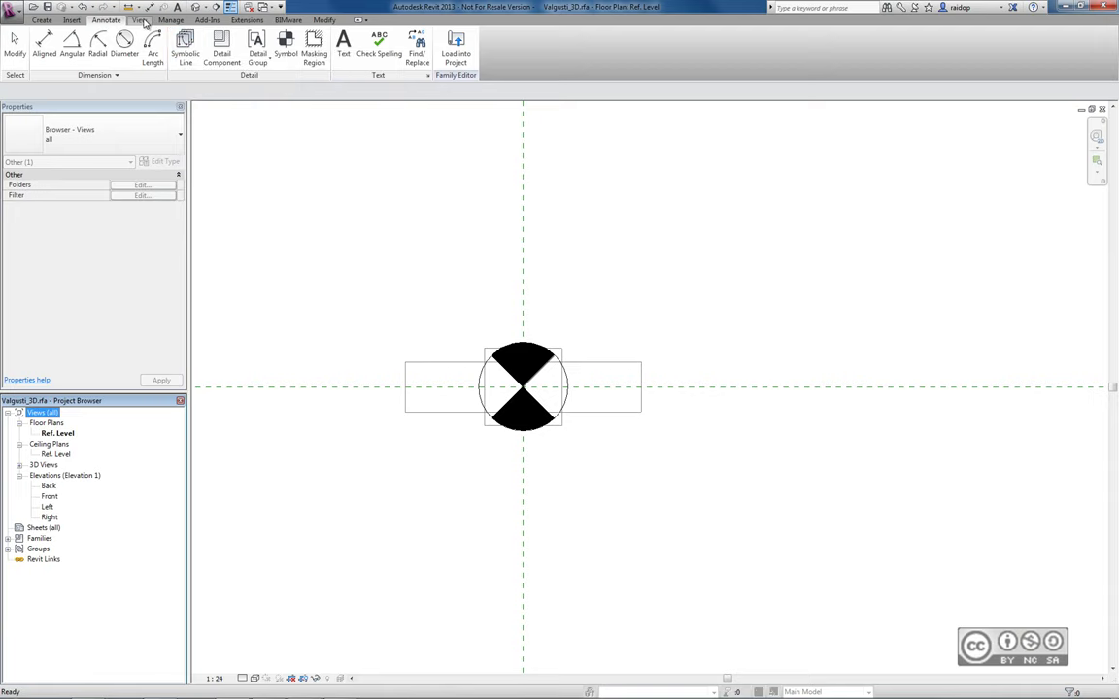
left_click(139, 20)
left_click(171, 21)
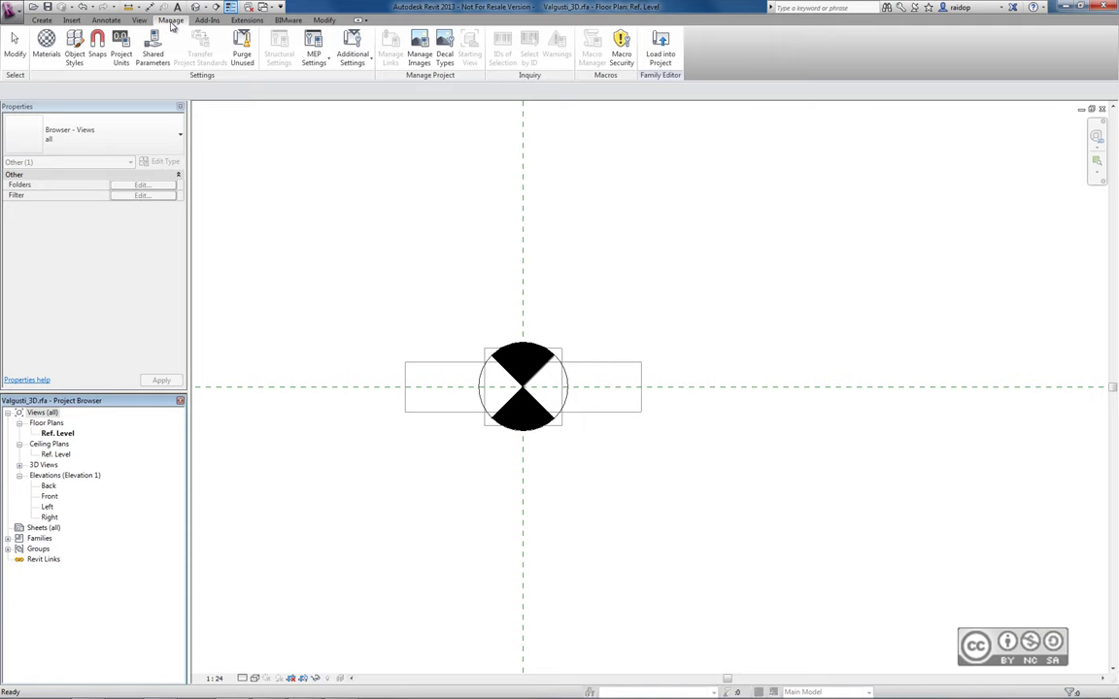
left_click(75, 45)
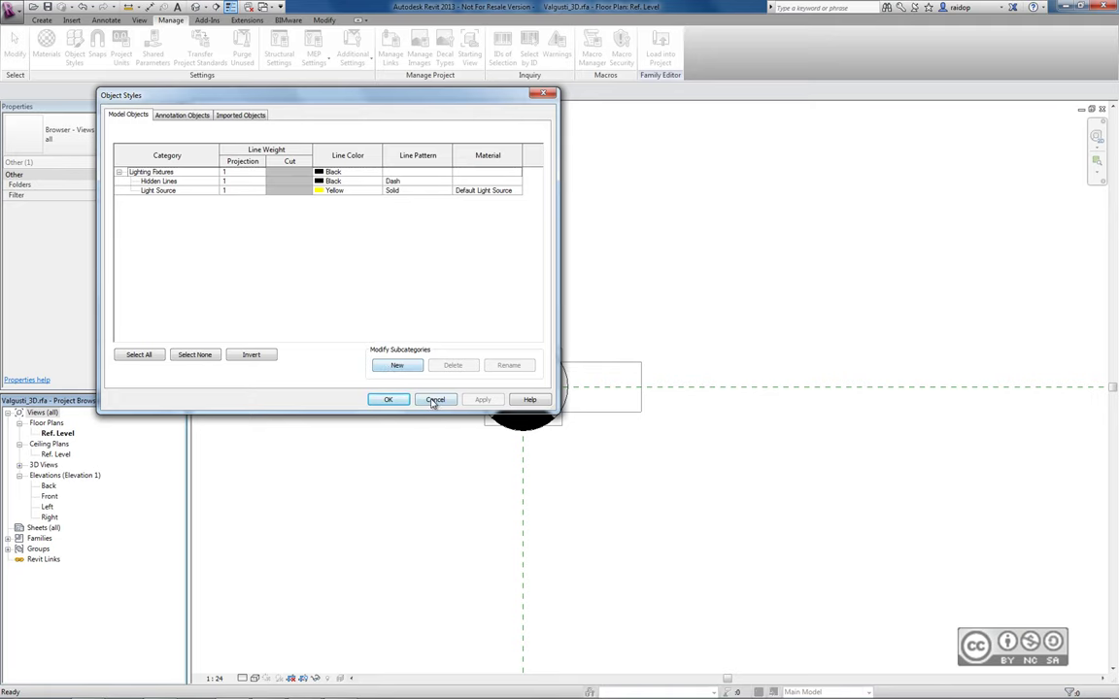
left_click(436, 399)
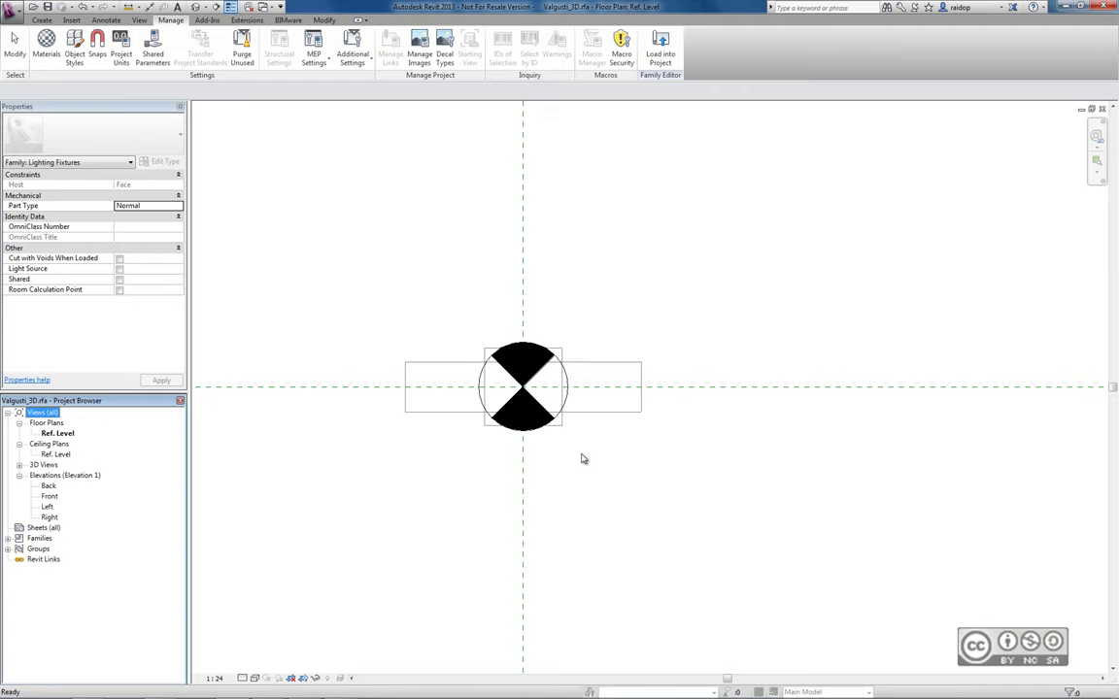
left_click(107, 20)
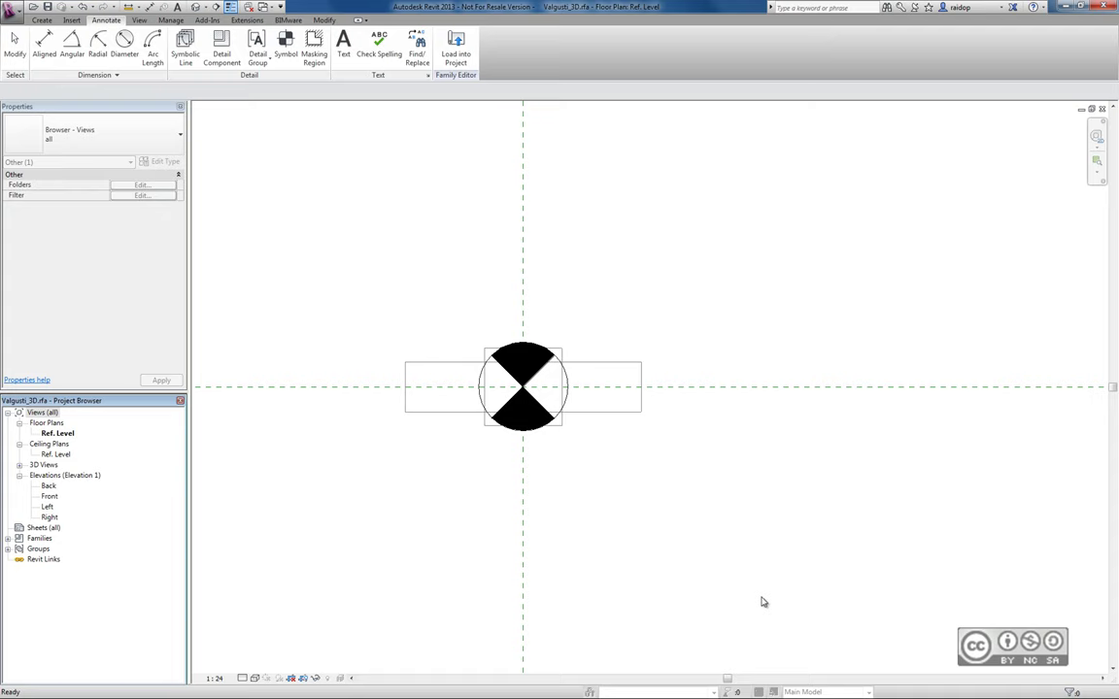
left_click(43, 20)
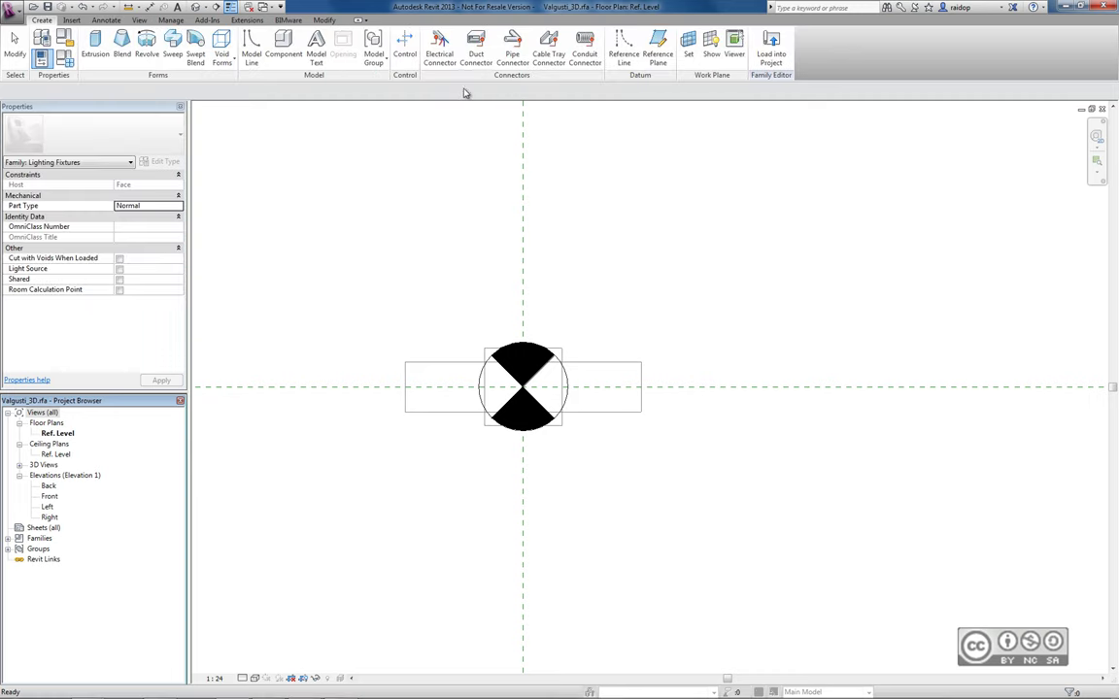